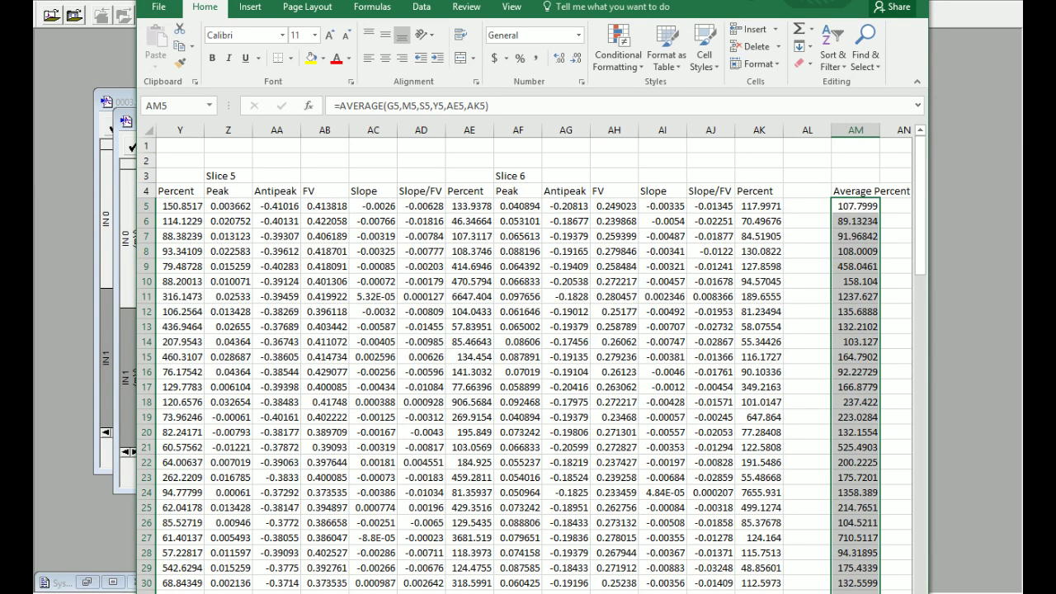
Make the Percent data in columns AK and AE bold, including the row 4 headers.
{"action": "scroll", "coordinate": [799, 262], "scroll_direction": "down", "scroll_amount": 1}
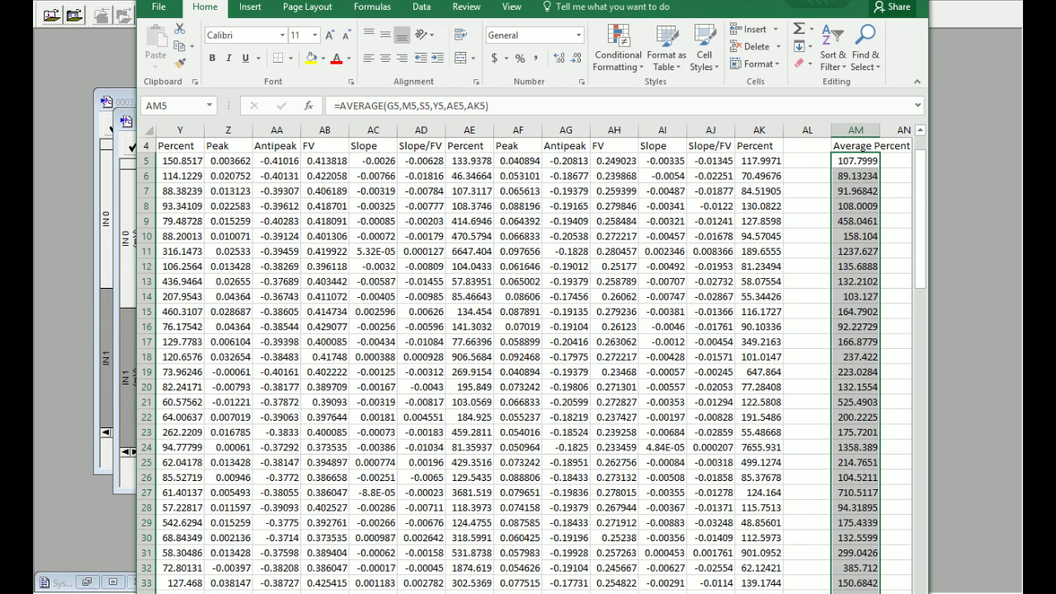
{"action": "left_click", "coordinate": [758, 147]}
{"action": "key", "text": "ctrl+shift+Down"}
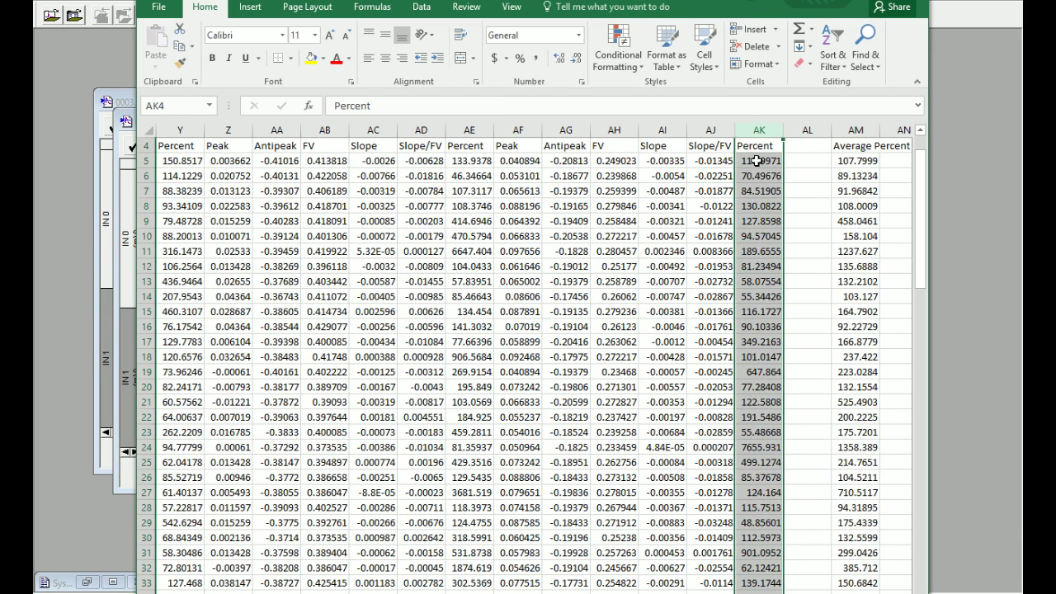
{"action": "key", "text": "ctrl+b"}
{"action": "left_click", "coordinate": [469, 130]}
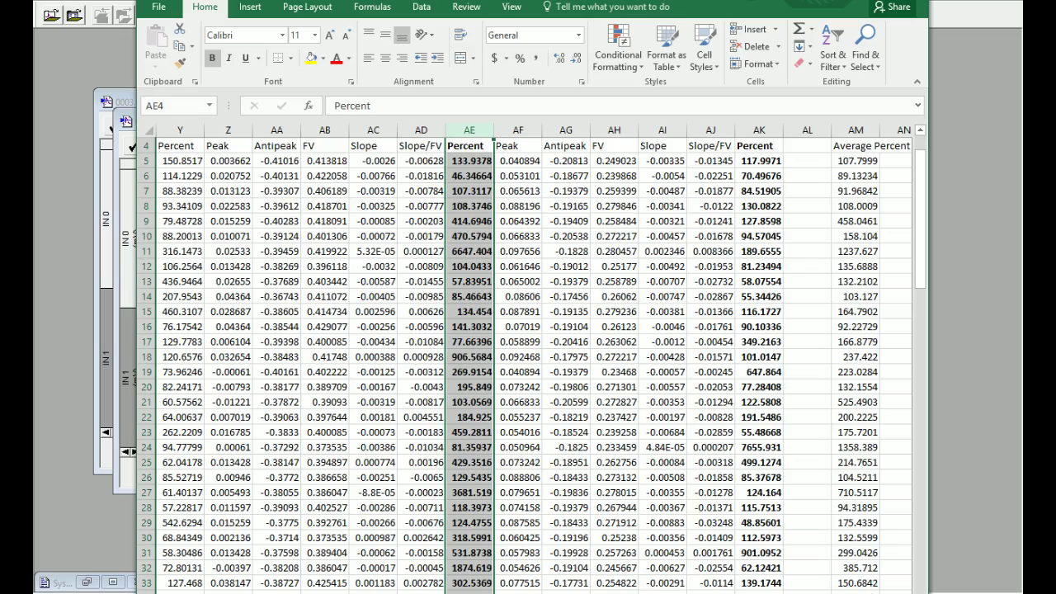
Make the Percent data in columns Y and S bold, including their headers.
{"action": "scroll", "coordinate": [528, 355], "scroll_direction": "left", "scroll_amount": 5}
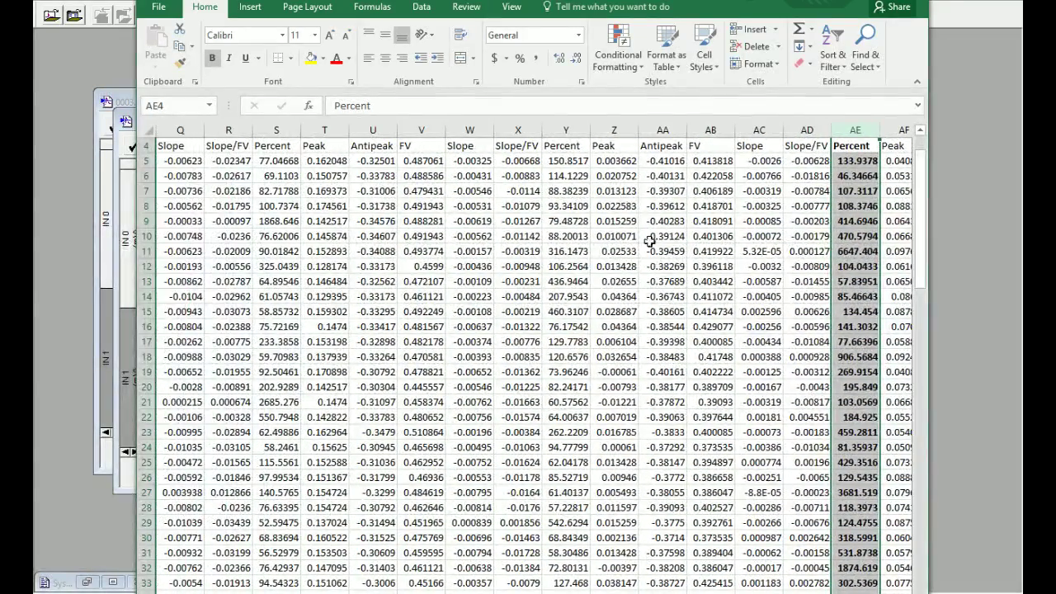
{"action": "left_click", "coordinate": [564, 129]}
{"action": "key", "text": "ctrl+b"}
{"action": "left_click", "coordinate": [276, 146]}
{"action": "key", "text": "ctrl+shift+Down"}
{"action": "key", "text": "ctrl+b"}
Make the Percent data in columns M and G bold, including their headers.
{"action": "scroll", "coordinate": [528, 355], "scroll_direction": "left", "scroll_amount": 2}
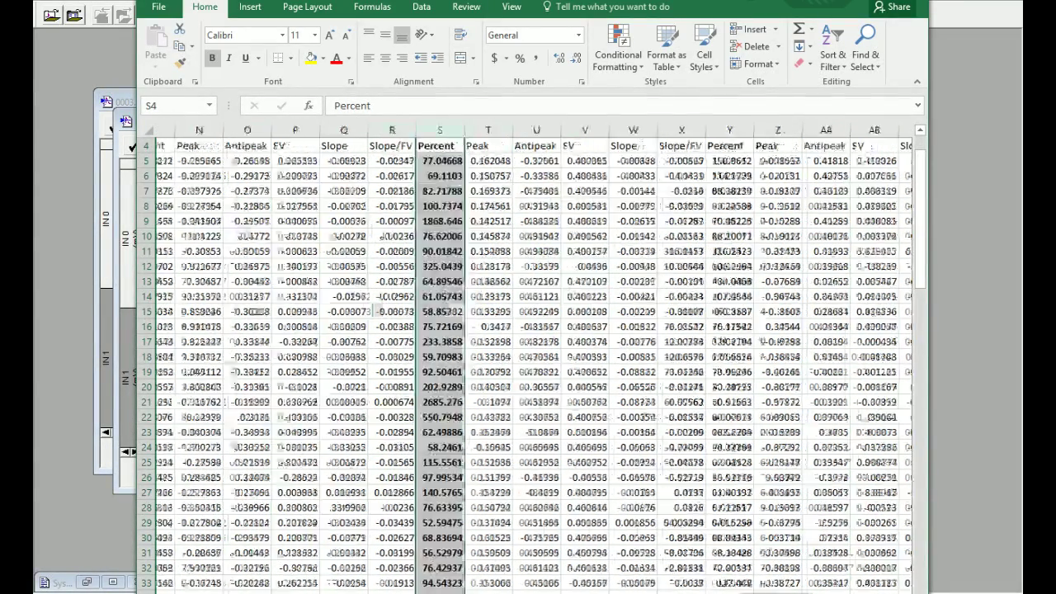
{"action": "scroll", "coordinate": [528, 355], "scroll_direction": "left", "scroll_amount": 4}
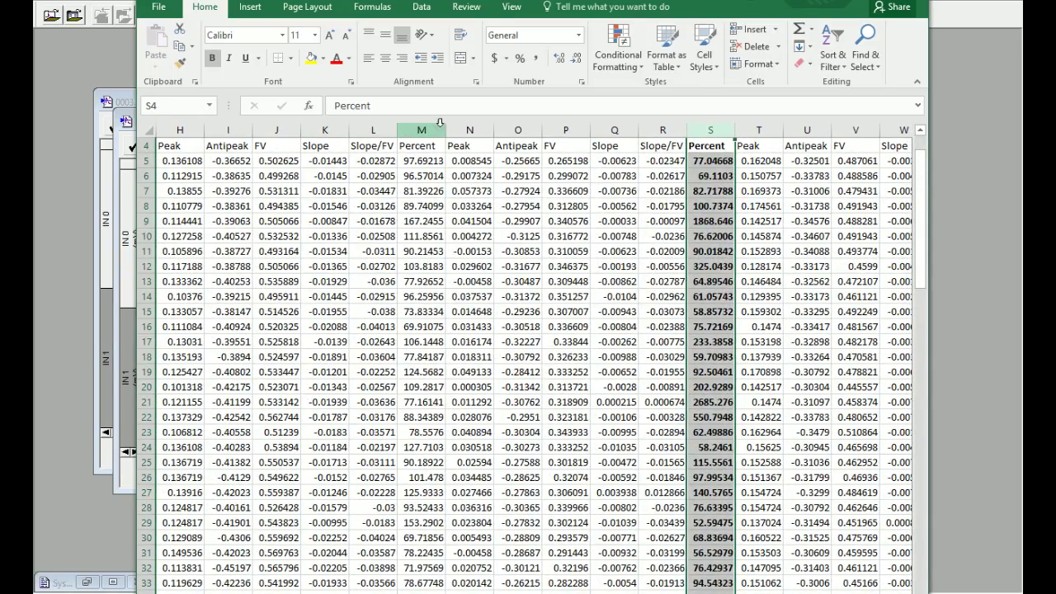
{"action": "left_click", "coordinate": [421, 146]}
{"action": "key", "text": "ctrl+shift+Down"}
{"action": "key", "text": "ctrl+b"}
{"action": "scroll", "coordinate": [528, 355], "scroll_direction": "left", "scroll_amount": 4}
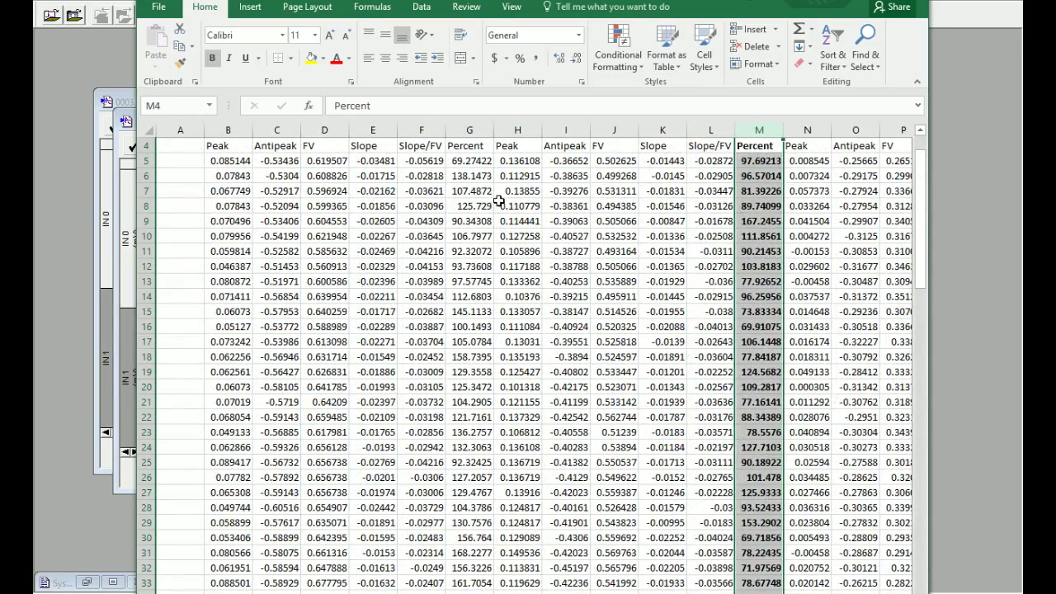
{"action": "left_click", "coordinate": [469, 146]}
{"action": "key", "text": "ctrl+shift+Down"}
{"action": "key", "text": "ctrl+b"}
{"action": "scroll", "coordinate": [466, 247], "scroll_direction": "up", "scroll_amount": 1}
{"action": "scroll", "coordinate": [303, 176], "scroll_direction": "down", "scroll_amount": 1}
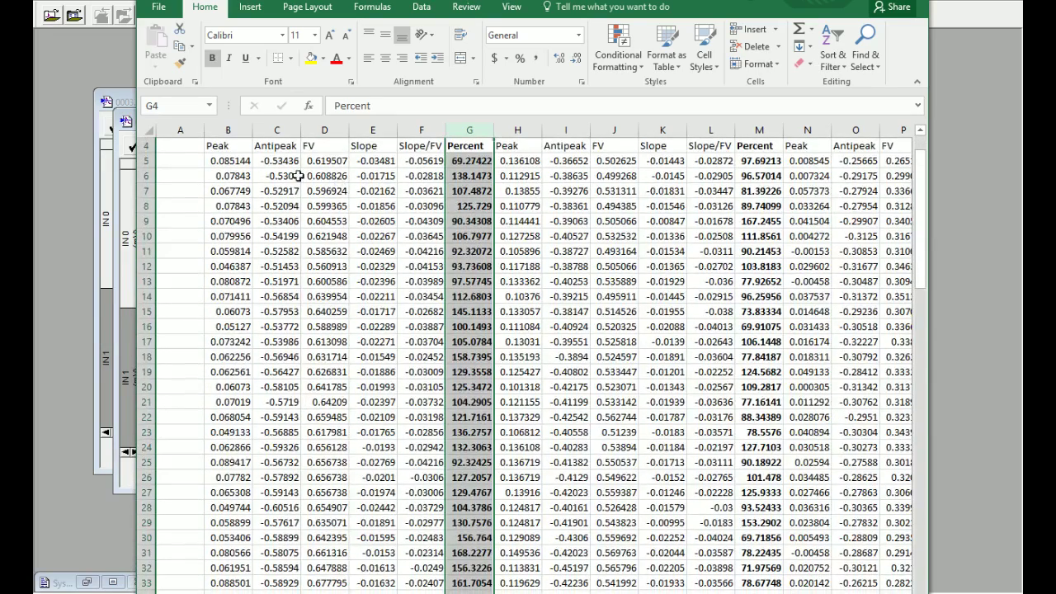
Inspect the Slope/FV formulas in cells F5 and L5 and the cells they reference.
{"action": "left_click", "coordinate": [413, 161]}
{"action": "left_click", "coordinate": [387, 98]}
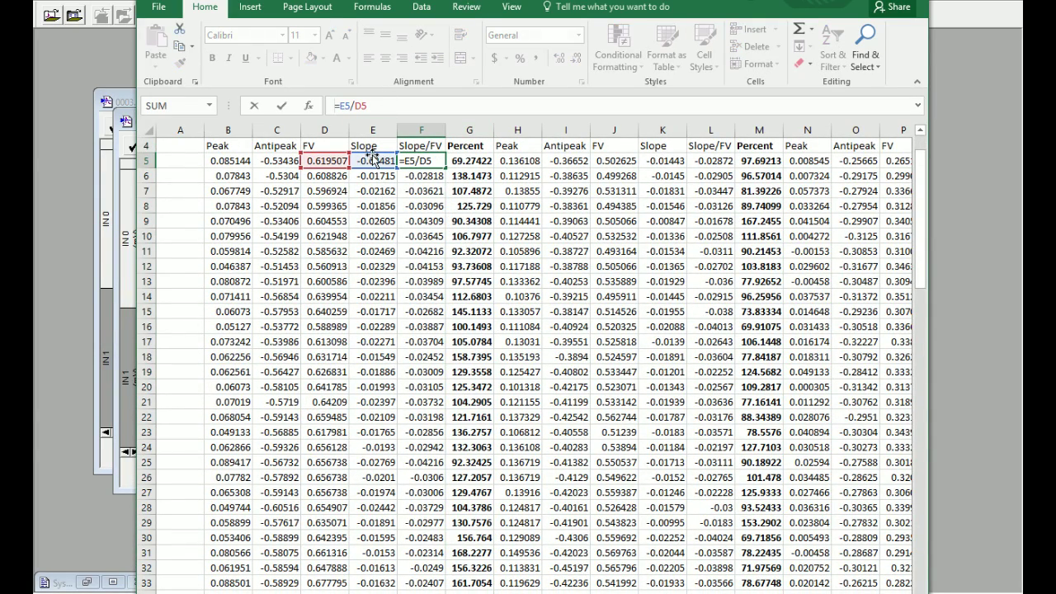
{"action": "key", "text": "Escape"}
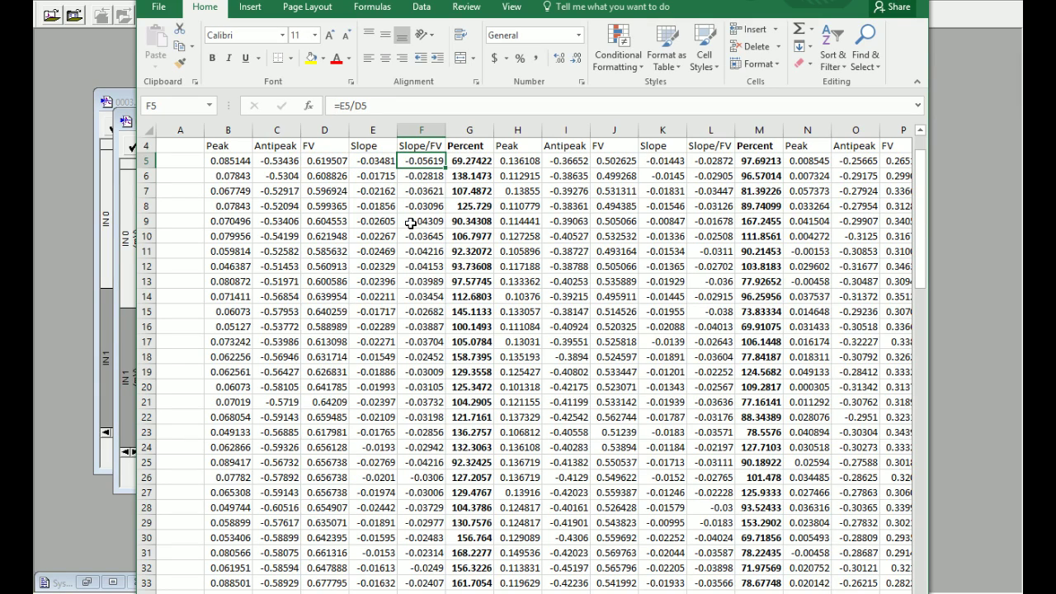
{"action": "left_click", "coordinate": [706, 161]}
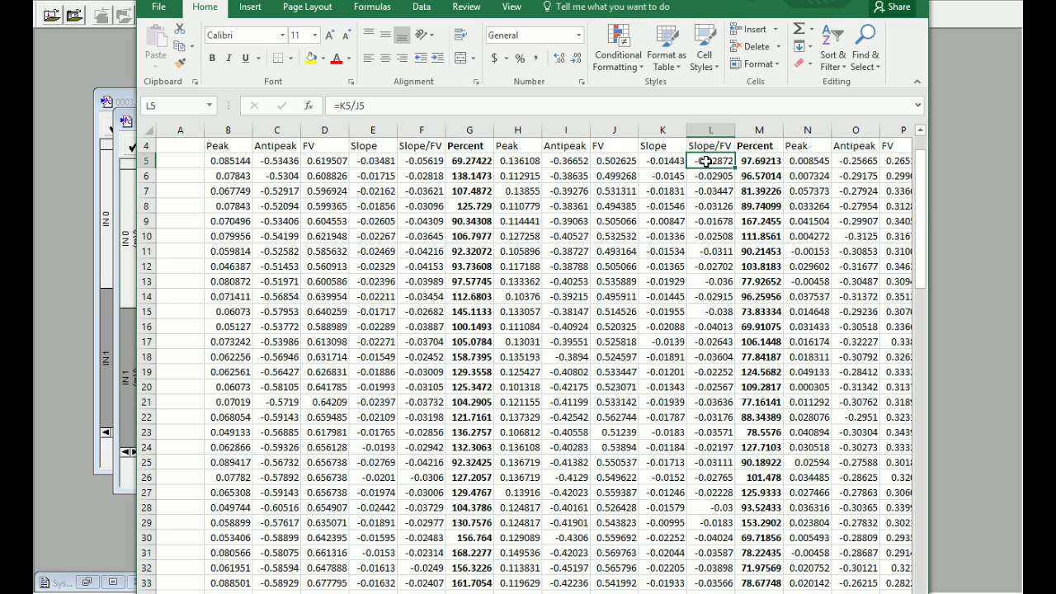
{"action": "type", "text": "=K5/J5"}
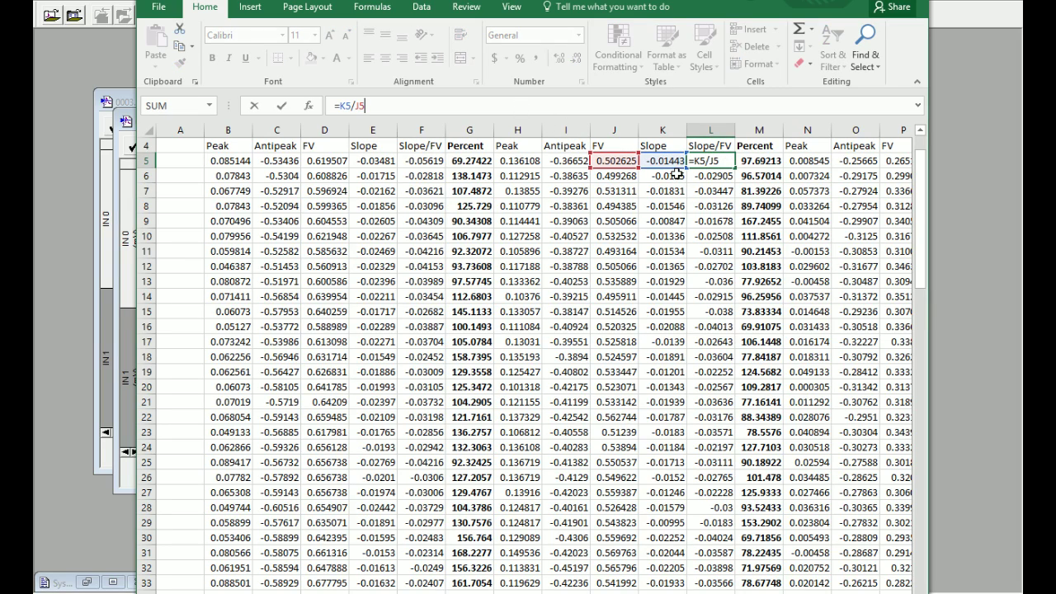
{"action": "key", "text": "ctrl+Return"}
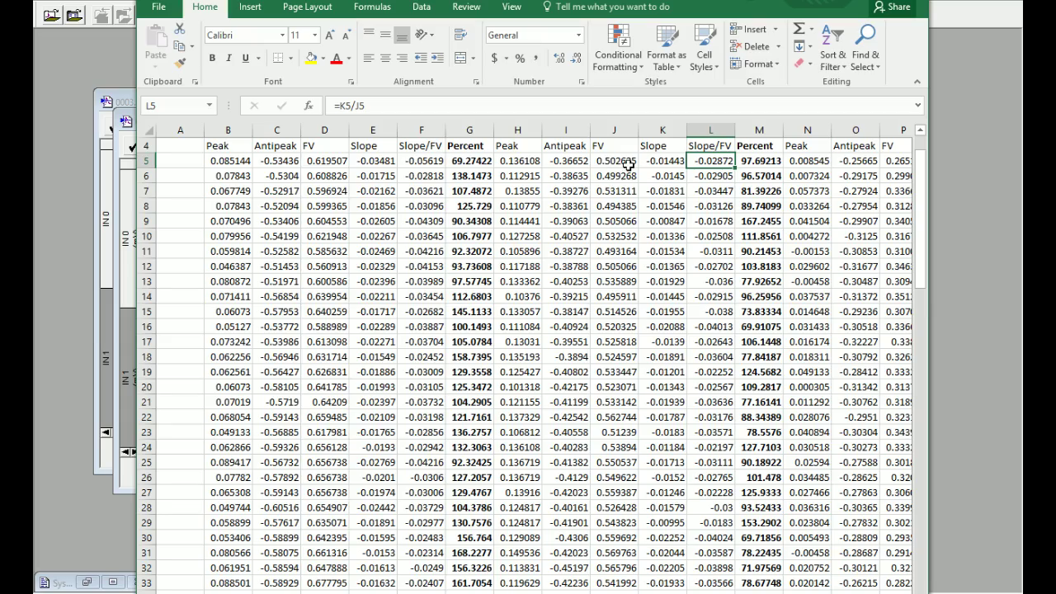
Inspect the Average Percent formula in AM5 and the Percent formula in AE11.
{"action": "scroll", "coordinate": [701, 578], "scroll_direction": "right", "scroll_amount": 6}
{"action": "scroll", "coordinate": [701, 581], "scroll_direction": "right", "scroll_amount": 3}
{"action": "double_click", "coordinate": [856, 161]}
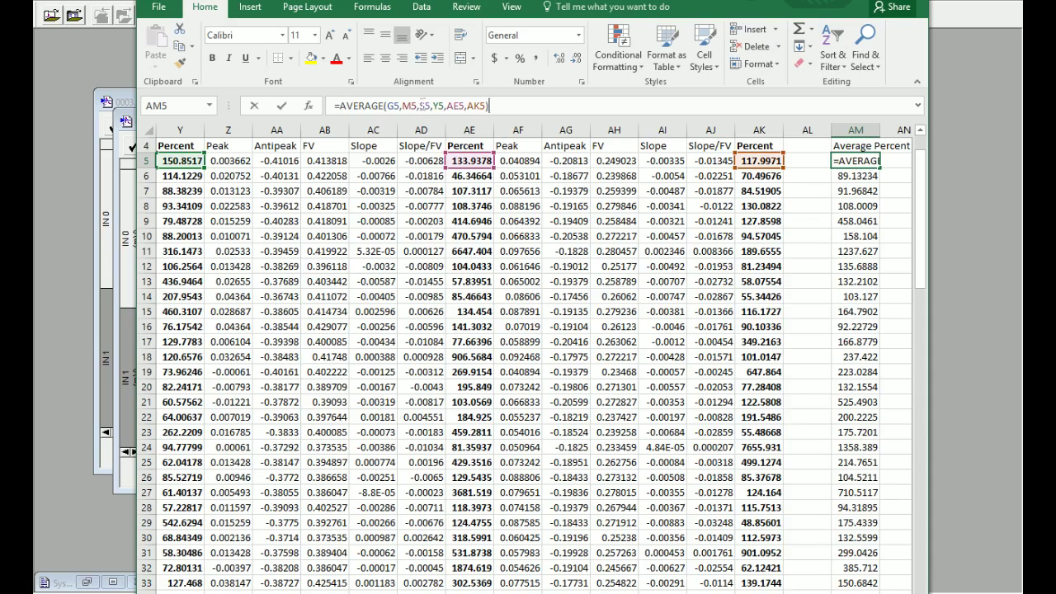
{"action": "key", "text": "ctrl+Return"}
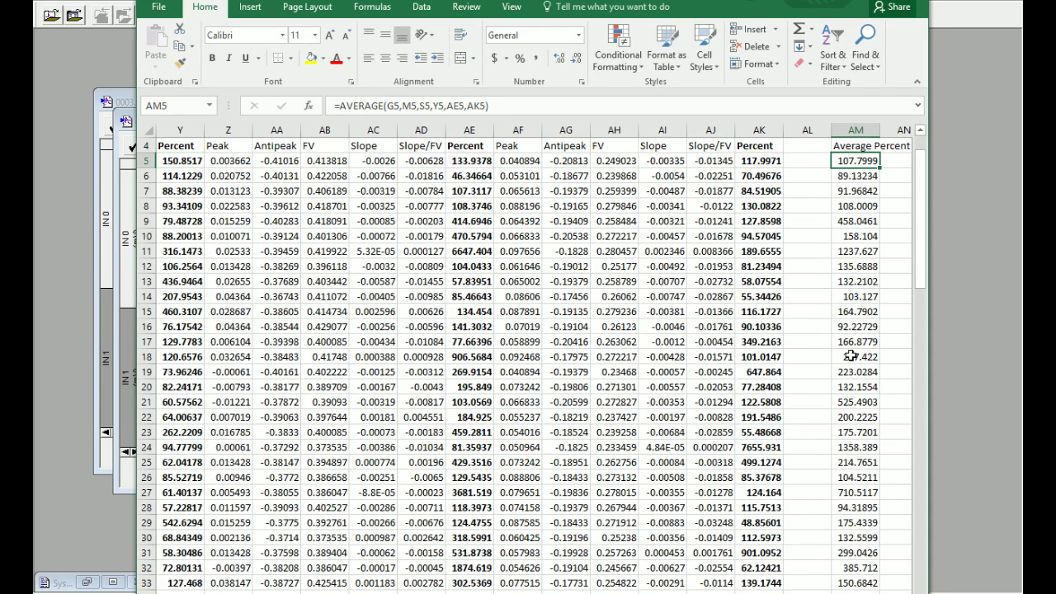
{"action": "scroll", "coordinate": [851, 357], "scroll_direction": "down", "scroll_amount": 1}
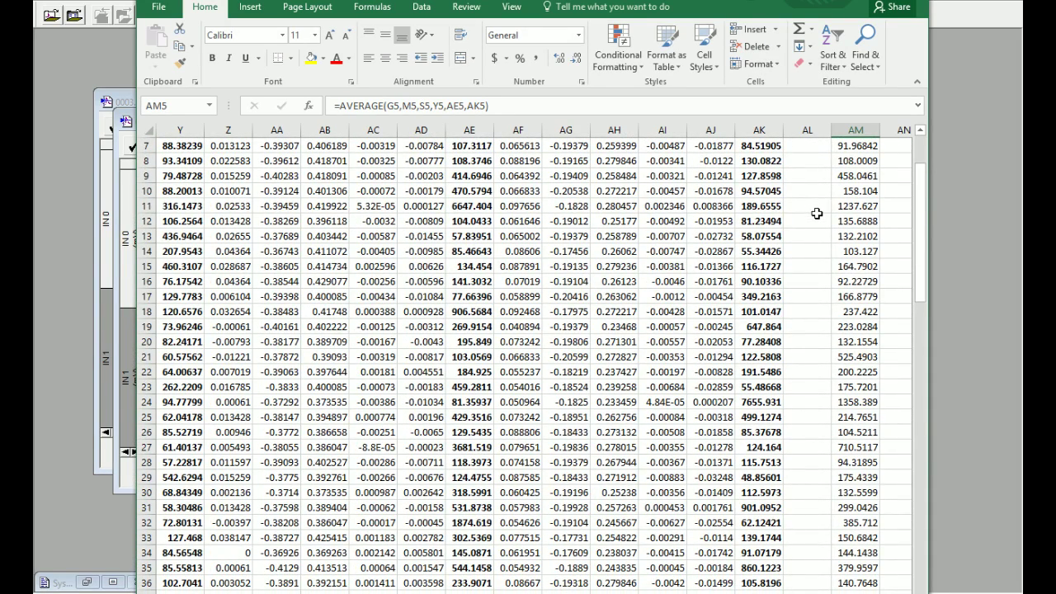
{"action": "left_click", "coordinate": [490, 208]}
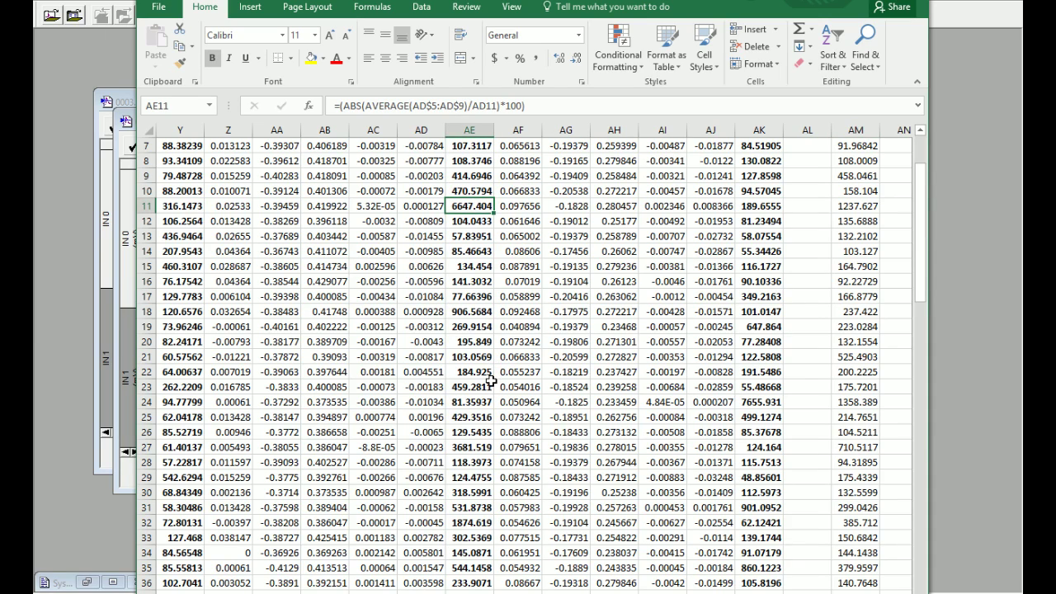
{"action": "scroll", "coordinate": [490, 381], "scroll_direction": "up", "scroll_amount": 1}
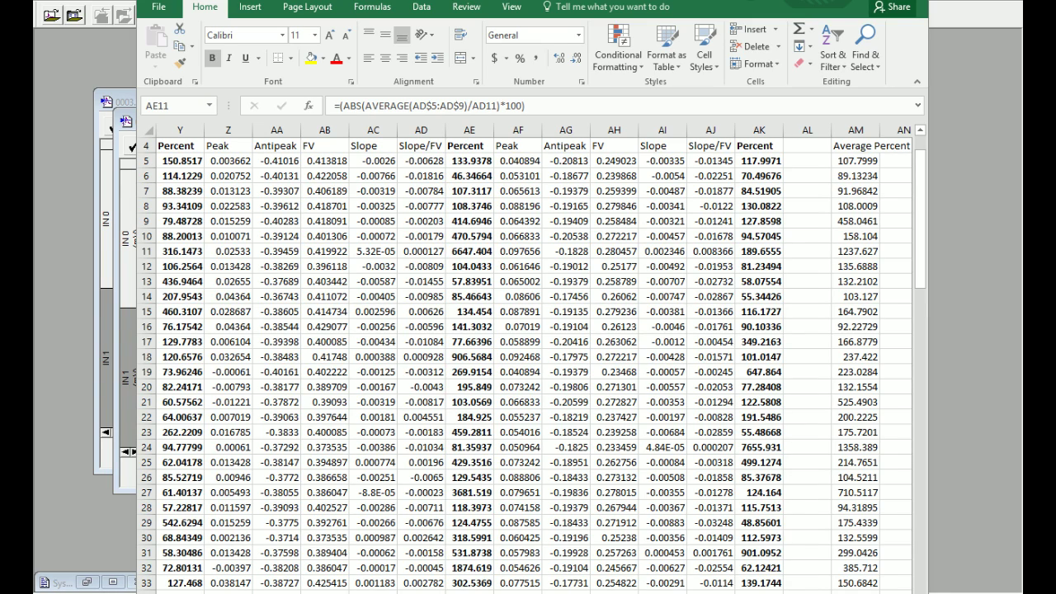
Switch to the trace analysis program, examine the IN 1 trace of 0002.abf, and return to the Excel workbook.
{"action": "left_click", "coordinate": [127, 37]}
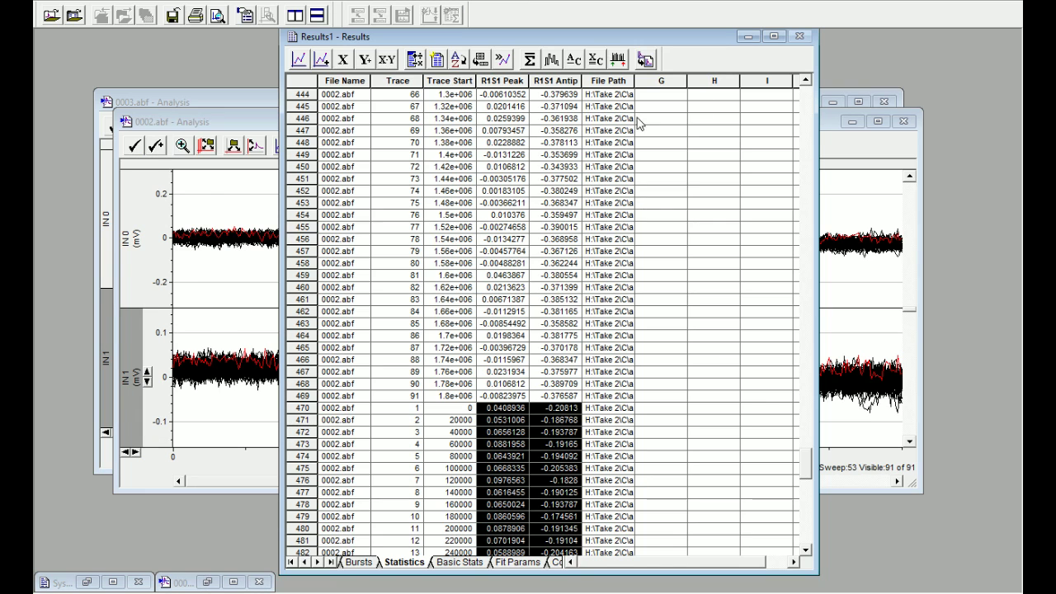
{"action": "left_click", "coordinate": [205, 122]}
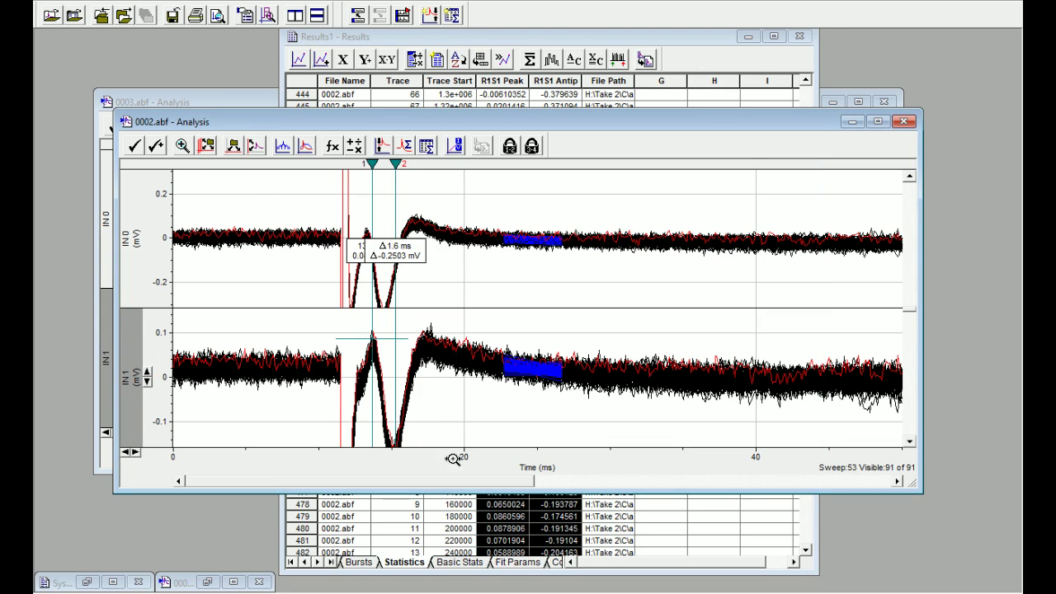
{"action": "left_click", "coordinate": [911, 443]}
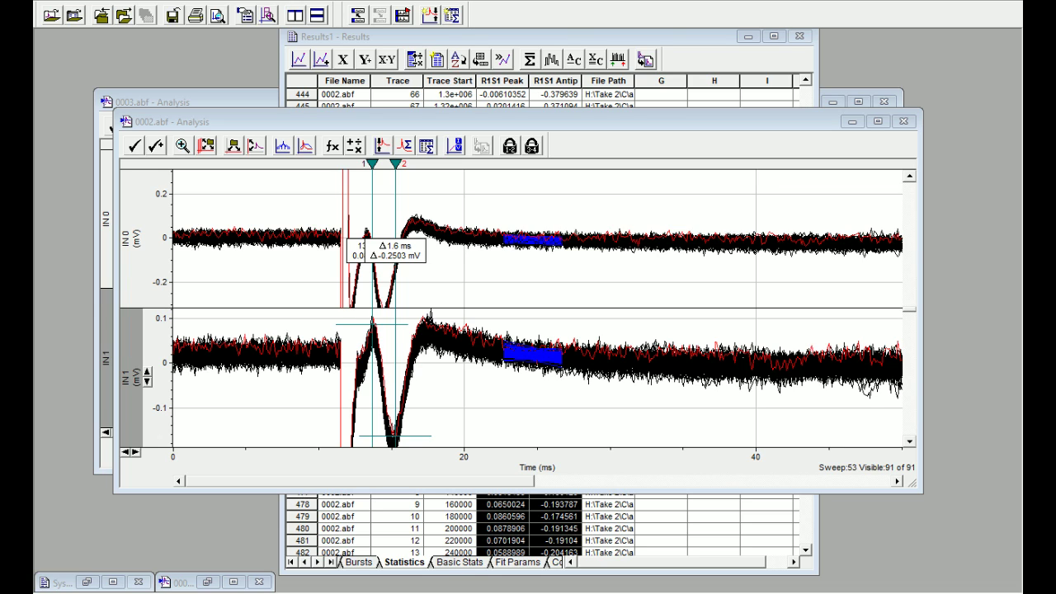
{"action": "key", "text": "alt+Tab"}
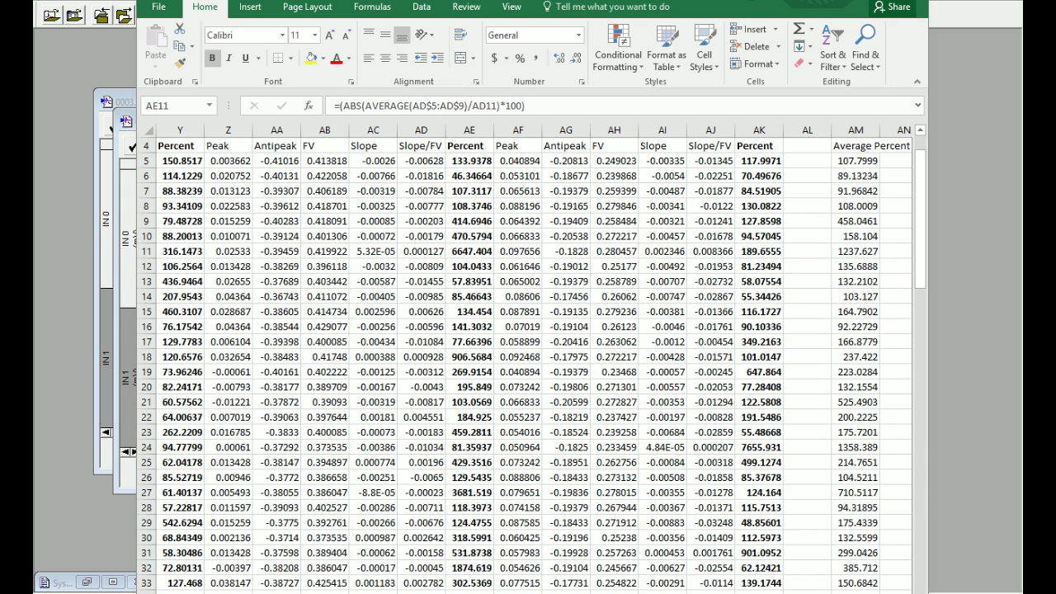
{"action": "left_click_drag", "start_coordinate": [855, 161], "coordinate": [859, 587]}
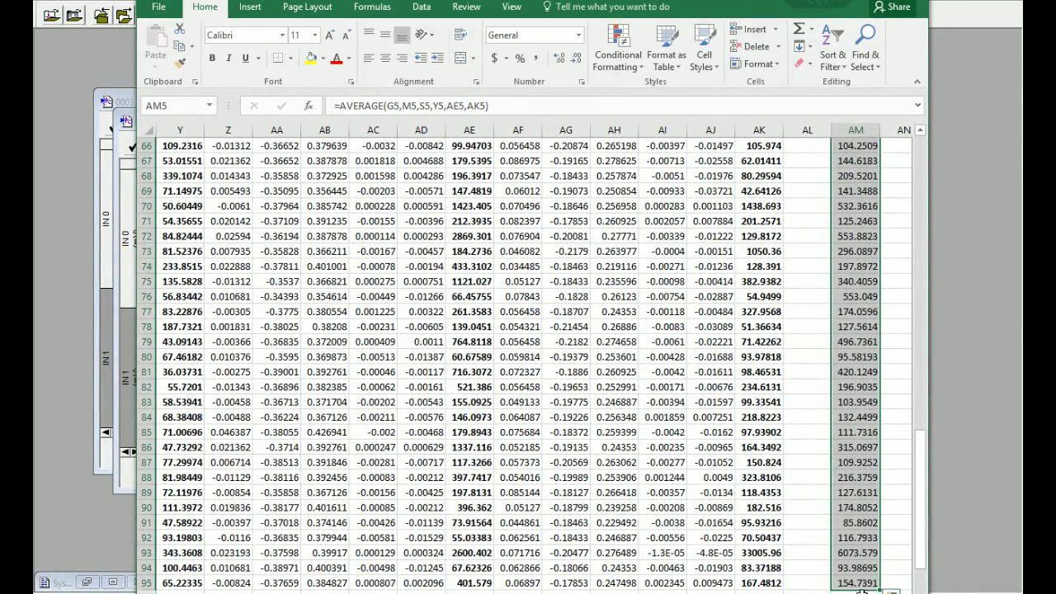
{"action": "left_click", "coordinate": [248, 8]}
{"action": "left_click", "coordinate": [477, 62]}
{"action": "left_click", "coordinate": [484, 113]}
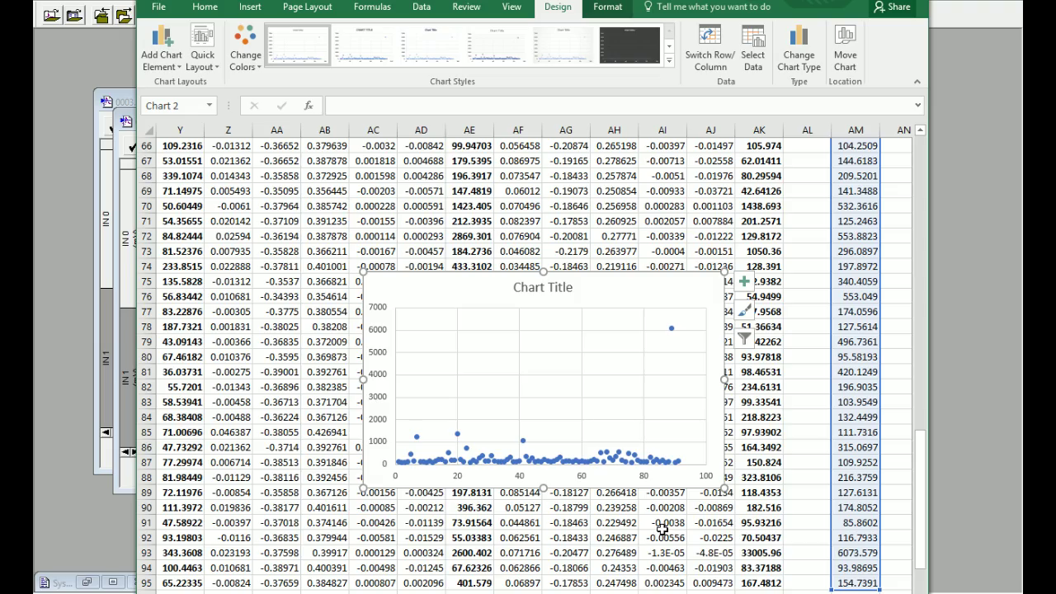
{"action": "scroll", "coordinate": [737, 590], "scroll_direction": "down", "scroll_amount": 1}
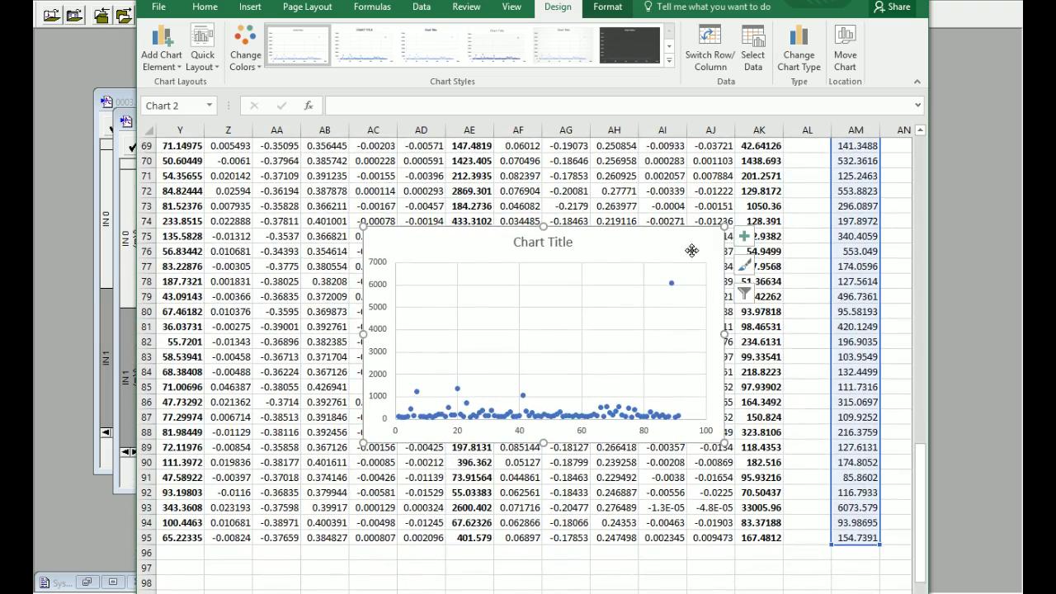
{"action": "key", "text": "Delete"}
Insert a scatter chart of the Average Percent column, from header AM4 through AM95.
{"action": "scroll", "coordinate": [534, 359], "scroll_direction": "left", "scroll_amount": 10}
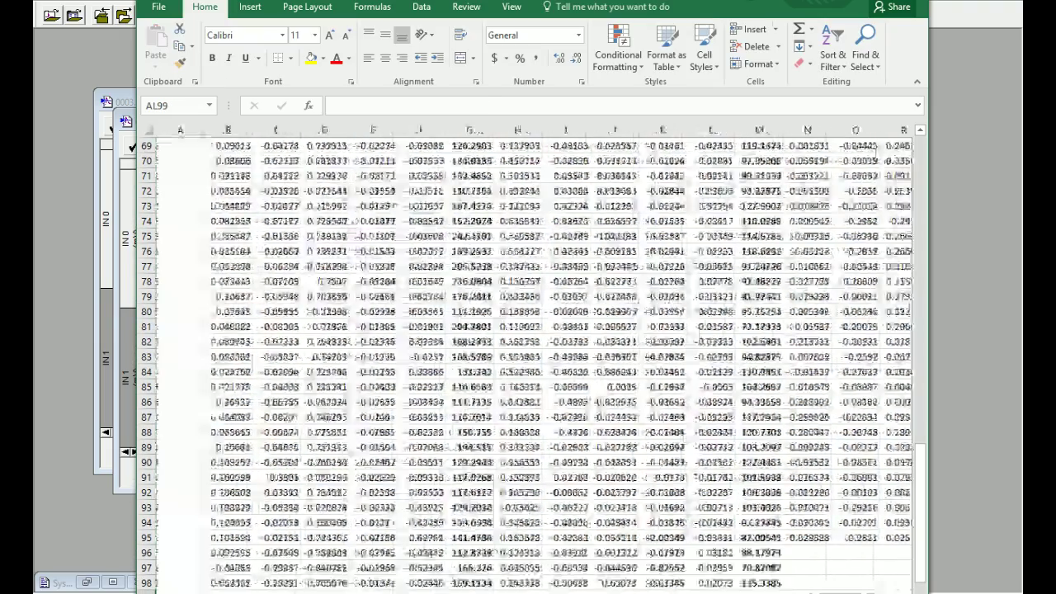
{"action": "scroll", "coordinate": [678, 581], "scroll_direction": "down", "scroll_amount": 2}
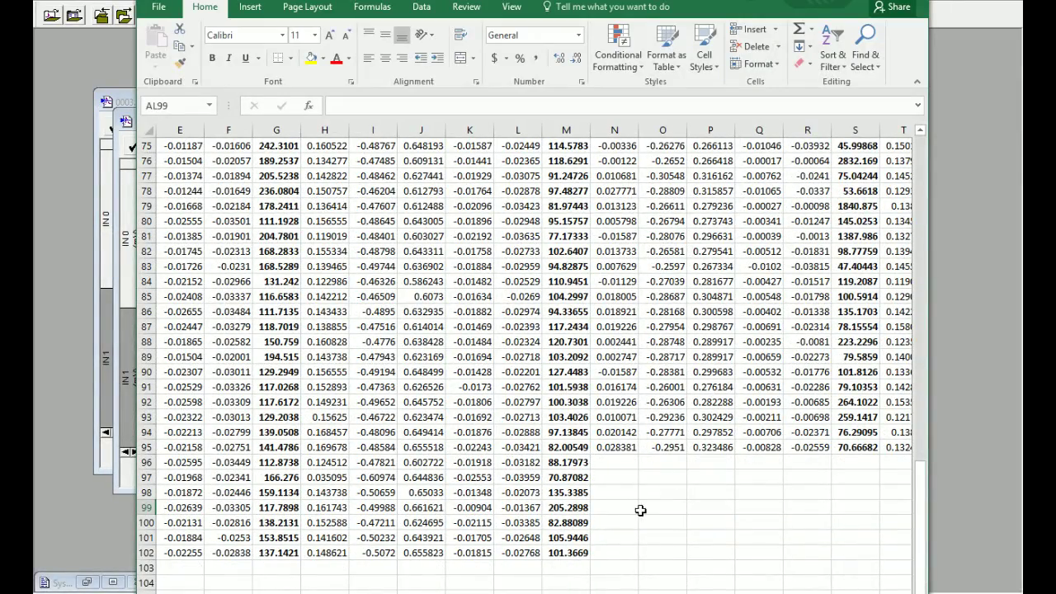
{"action": "scroll", "coordinate": [627, 495], "scroll_direction": "right", "scroll_amount": 1}
{"action": "scroll", "coordinate": [878, 462], "scroll_direction": "right", "scroll_amount": 7}
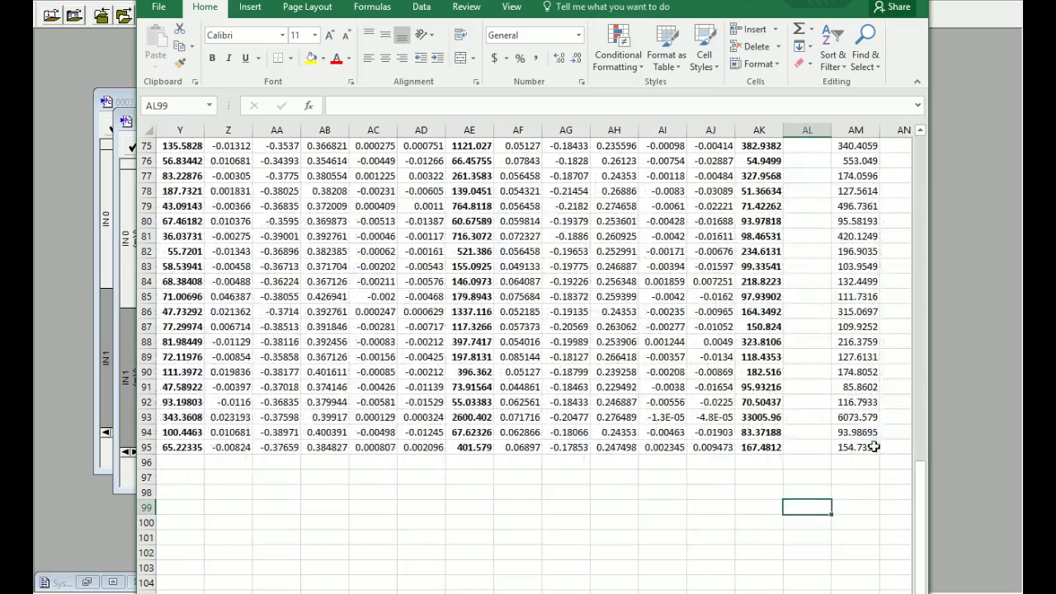
{"action": "left_click_drag", "start_coordinate": [866, 445], "coordinate": [875, 190]}
{"action": "left_click", "coordinate": [250, 6]}
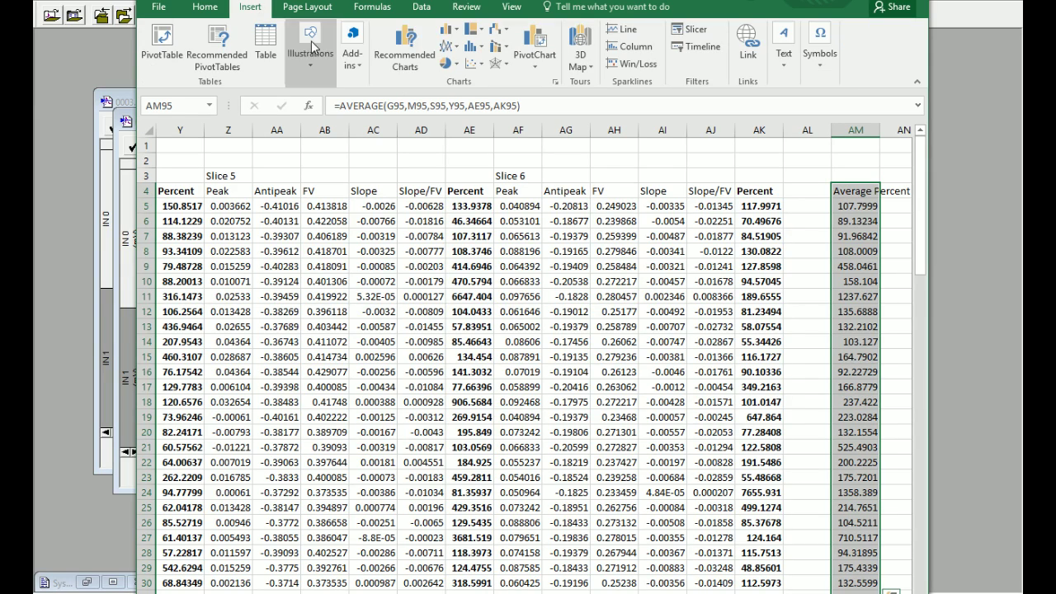
{"action": "left_click", "coordinate": [473, 63]}
{"action": "left_click", "coordinate": [486, 131]}
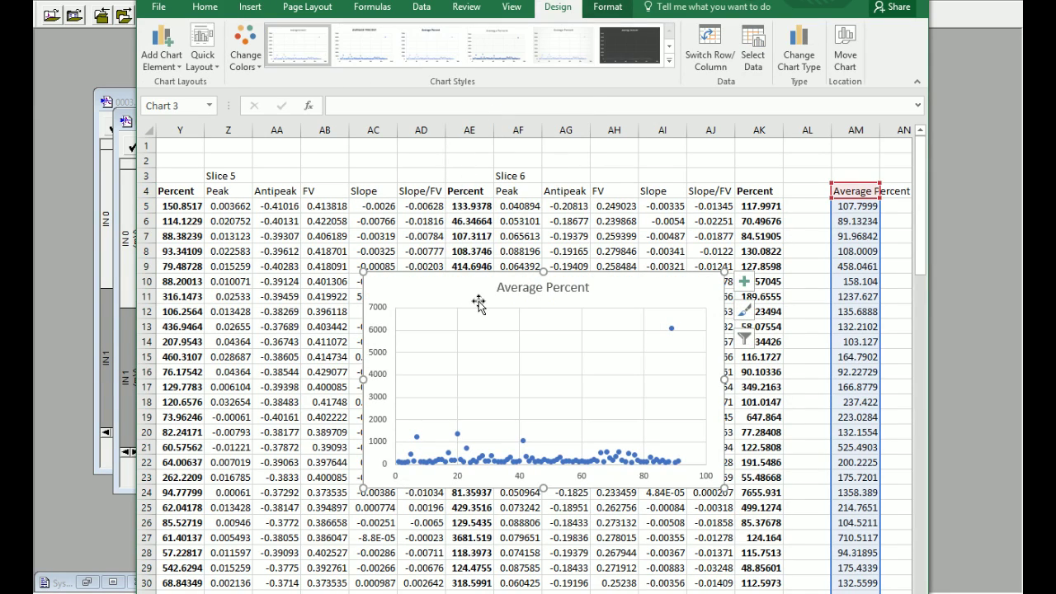
Set the maximum bound of the Average Percent chart's vertical axis to 200.
{"action": "left_click", "coordinate": [379, 375]}
{"action": "double_click", "coordinate": [385, 378]}
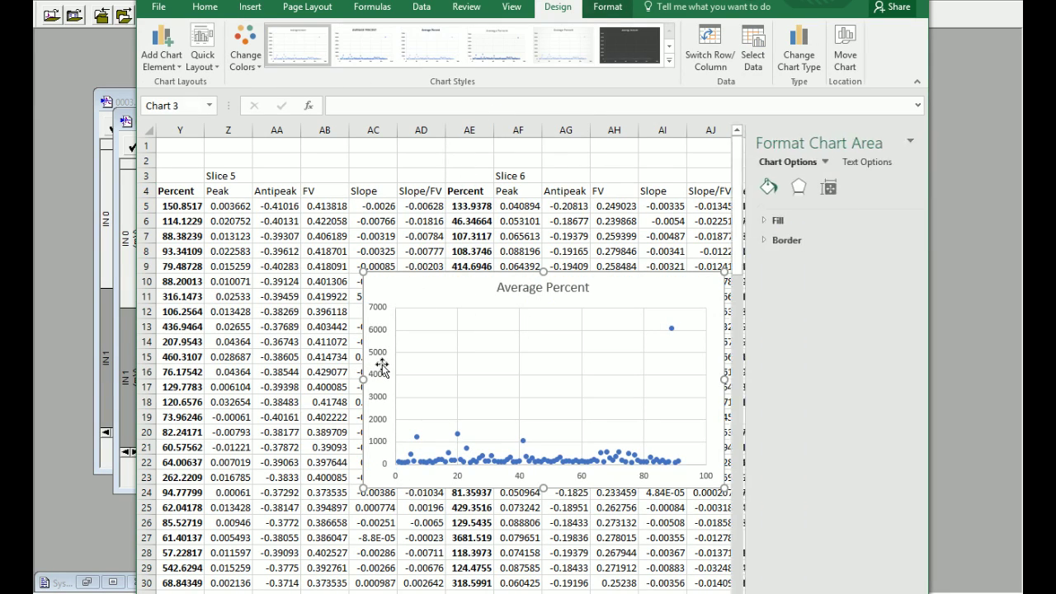
{"action": "left_click", "coordinate": [797, 190]}
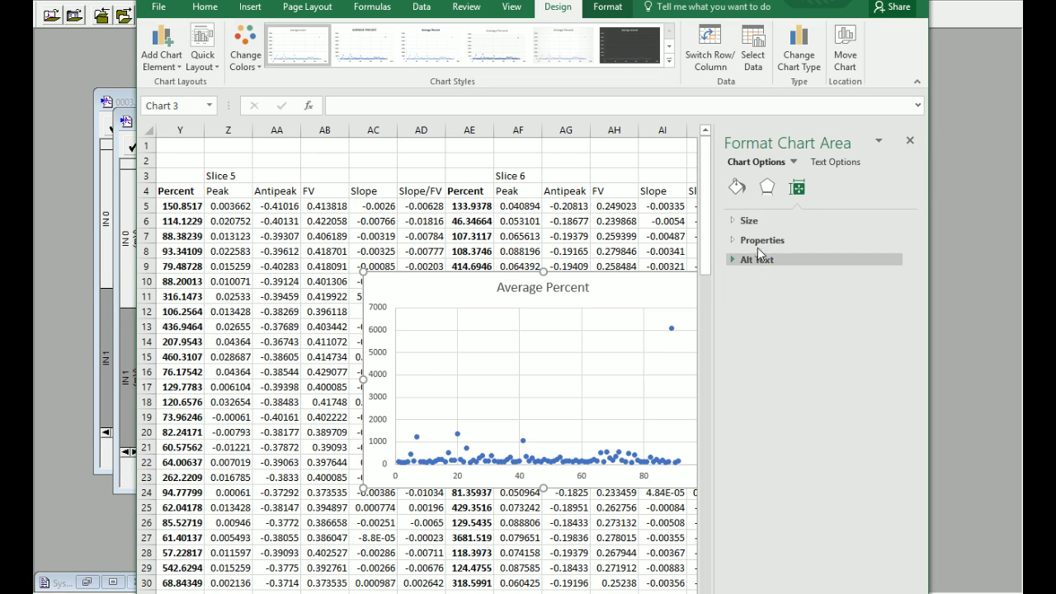
{"action": "left_click", "coordinate": [737, 188]}
{"action": "left_click", "coordinate": [378, 340]}
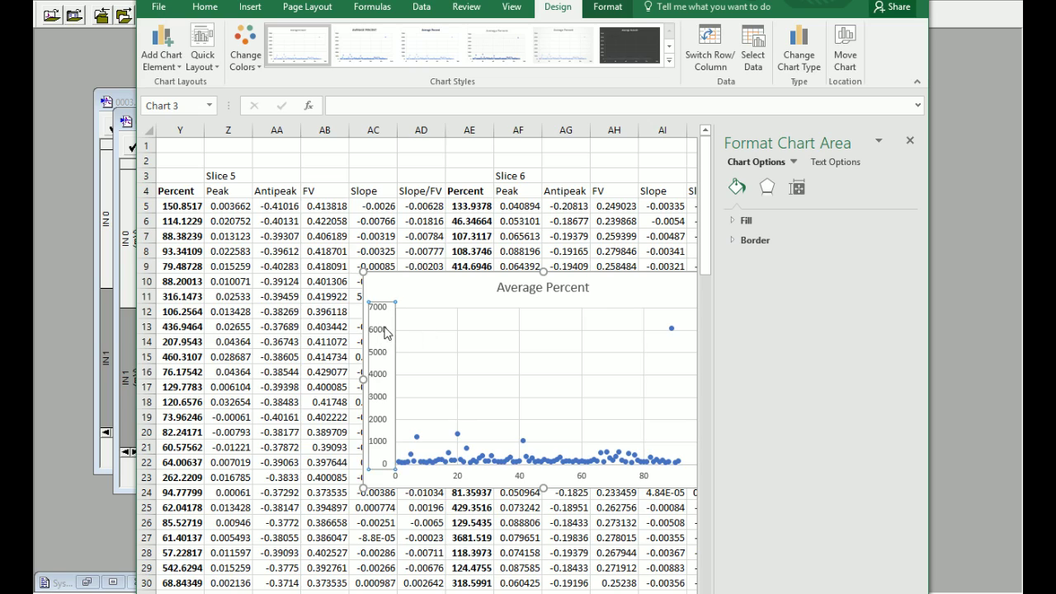
{"action": "left_click", "coordinate": [792, 201]}
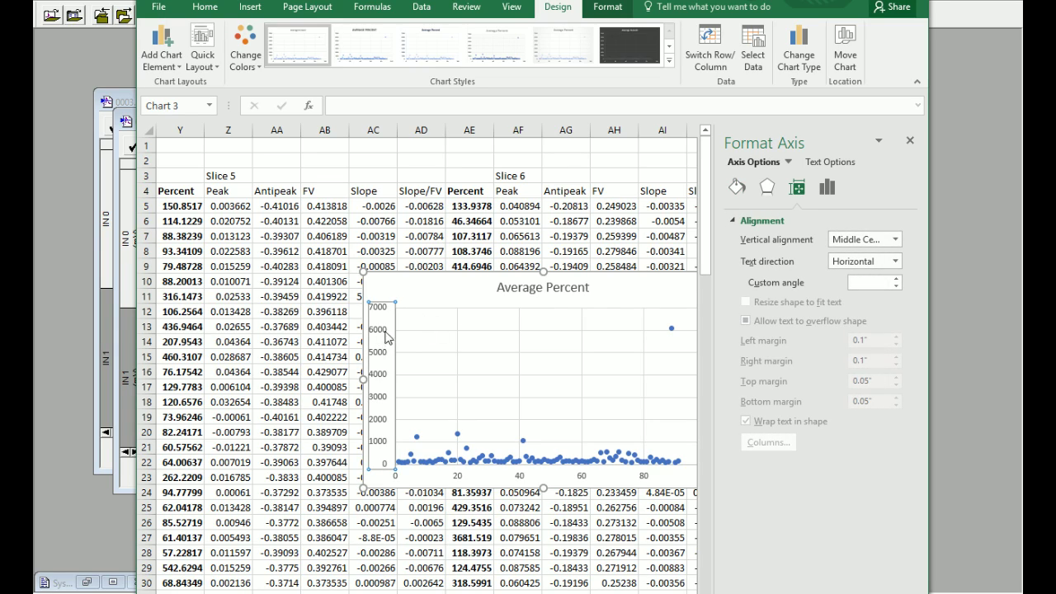
{"action": "left_click", "coordinate": [827, 188]}
{"action": "left_click", "coordinate": [762, 224]}
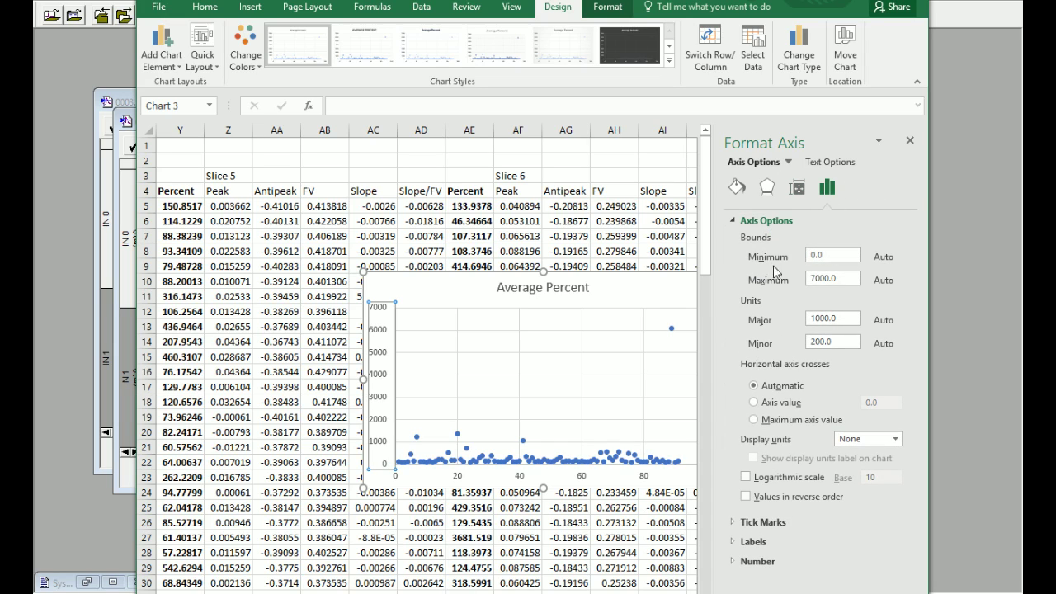
{"action": "double_click", "coordinate": [813, 279]}
{"action": "left_click", "coordinate": [813, 279]}
{"action": "type", "text": "2"}
{"action": "key", "text": "Delete"}
{"action": "key", "text": "Delete"}
{"action": "left_click", "coordinate": [821, 320]}
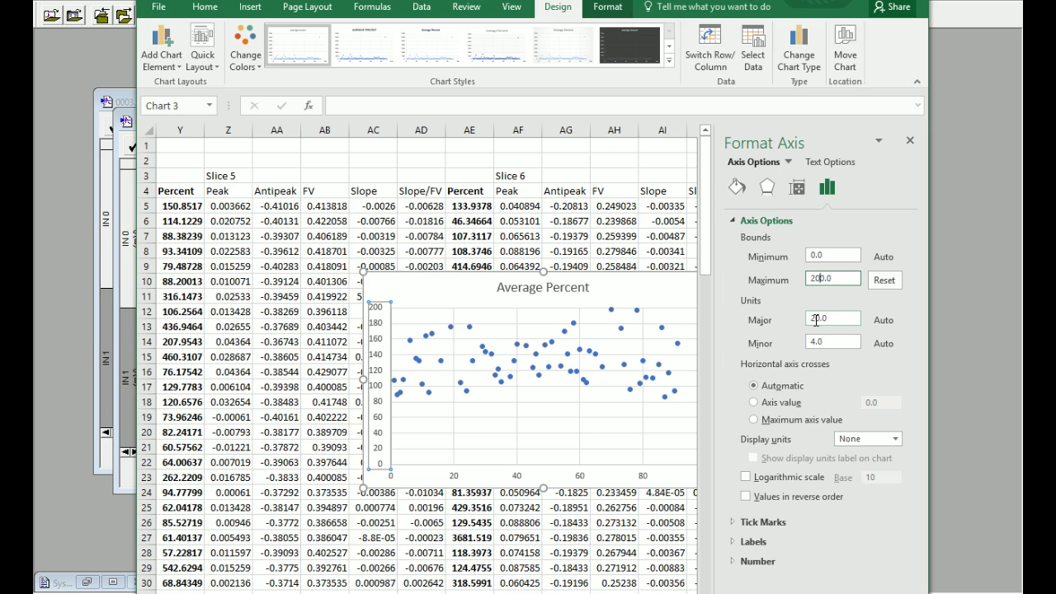
Set the minimum bound of the chart's vertical axis to 50.
{"action": "left_click", "coordinate": [840, 254]}
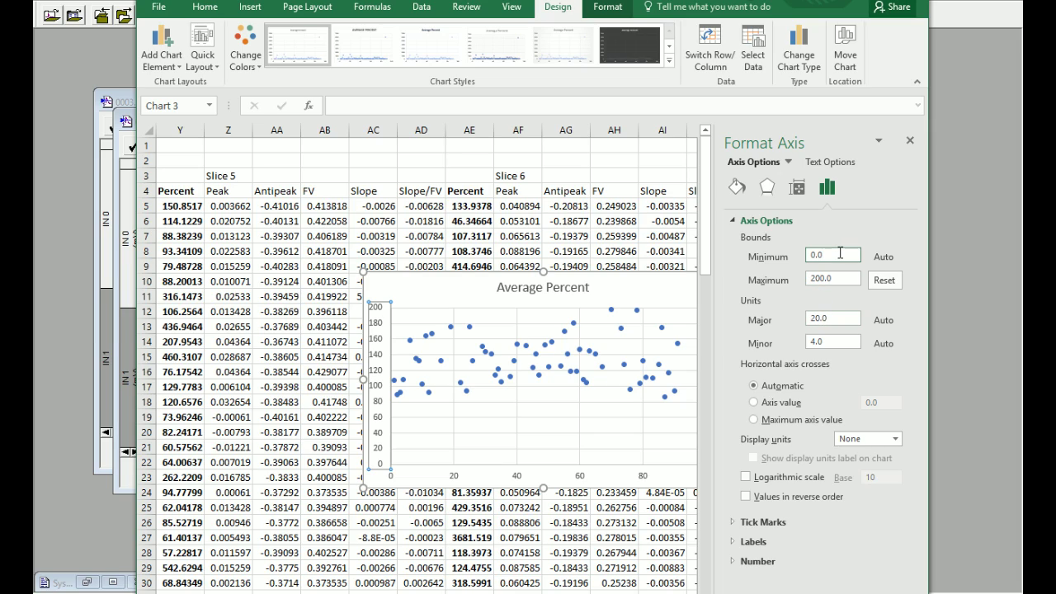
{"action": "left_click_drag", "start_coordinate": [840, 254], "coordinate": [794, 259]}
{"action": "type", "text": "50"}
{"action": "key", "text": "Return"}
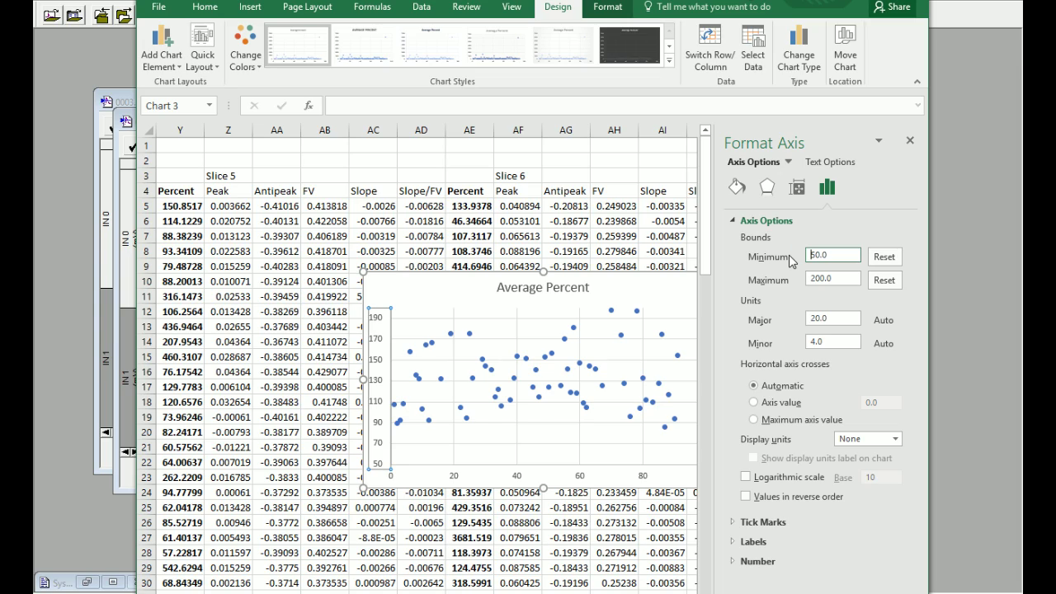
{"action": "left_click", "coordinate": [793, 257]}
{"action": "left_click", "coordinate": [793, 255]}
Add a linear trendline to the Average Percent data series.
{"action": "scroll", "coordinate": [532, 411], "scroll_direction": "right", "scroll_amount": 2}
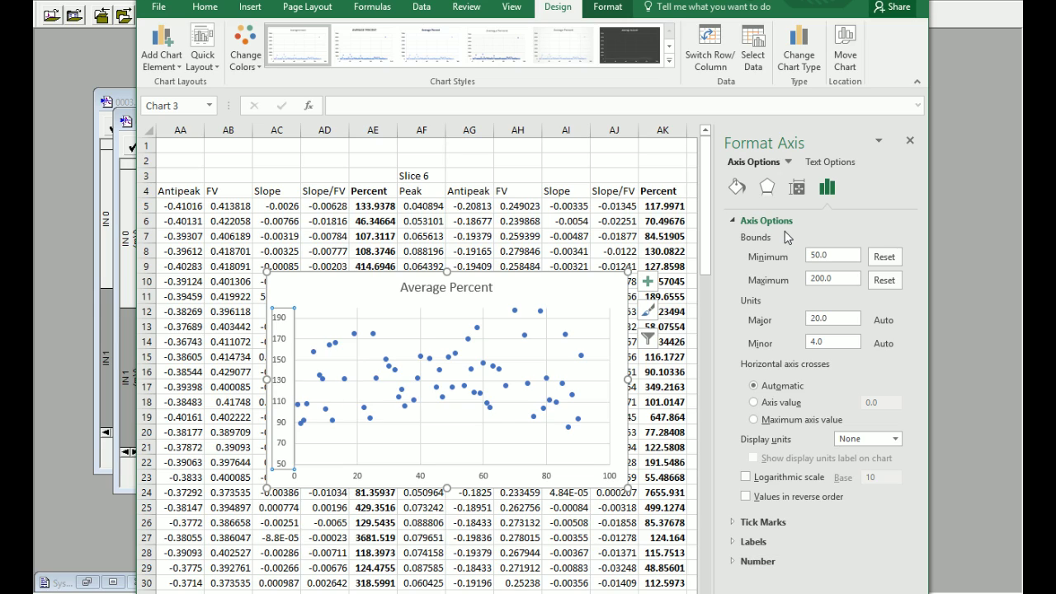
{"action": "left_click", "coordinate": [457, 357]}
{"action": "right_click", "coordinate": [458, 357]}
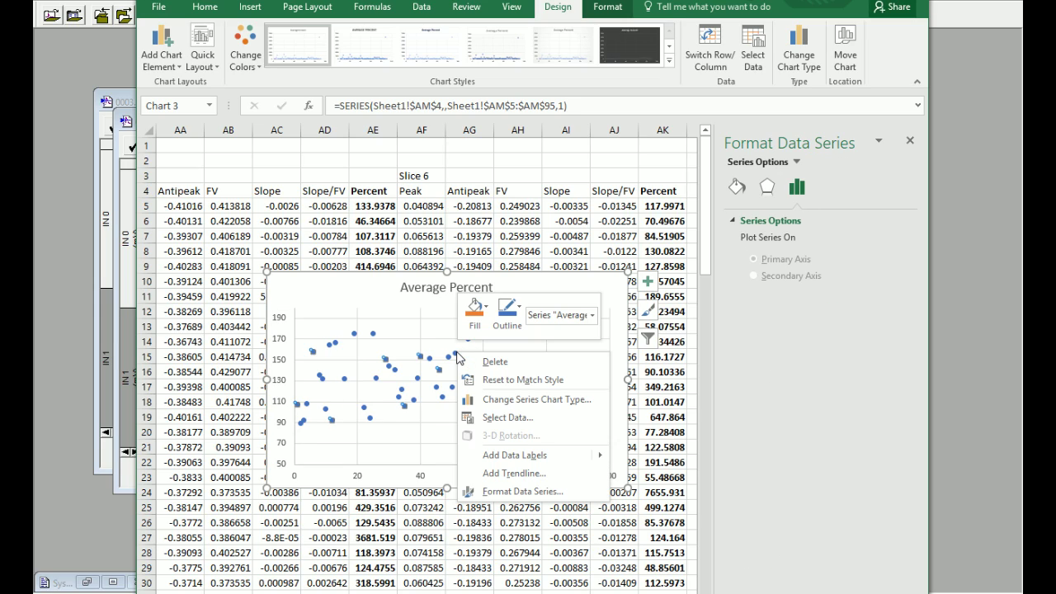
{"action": "left_click", "coordinate": [513, 473]}
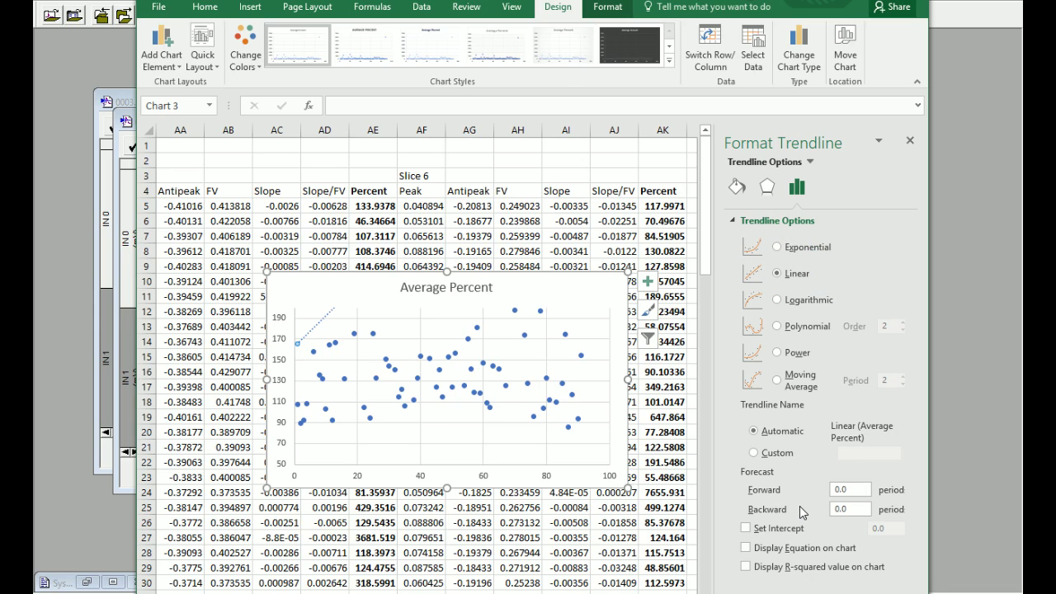
{"action": "left_click", "coordinate": [795, 568]}
{"action": "left_click", "coordinate": [797, 573]}
Delete the trendline from the Average Percent chart.
{"action": "left_click", "coordinate": [285, 348]}
{"action": "left_click", "coordinate": [279, 346]}
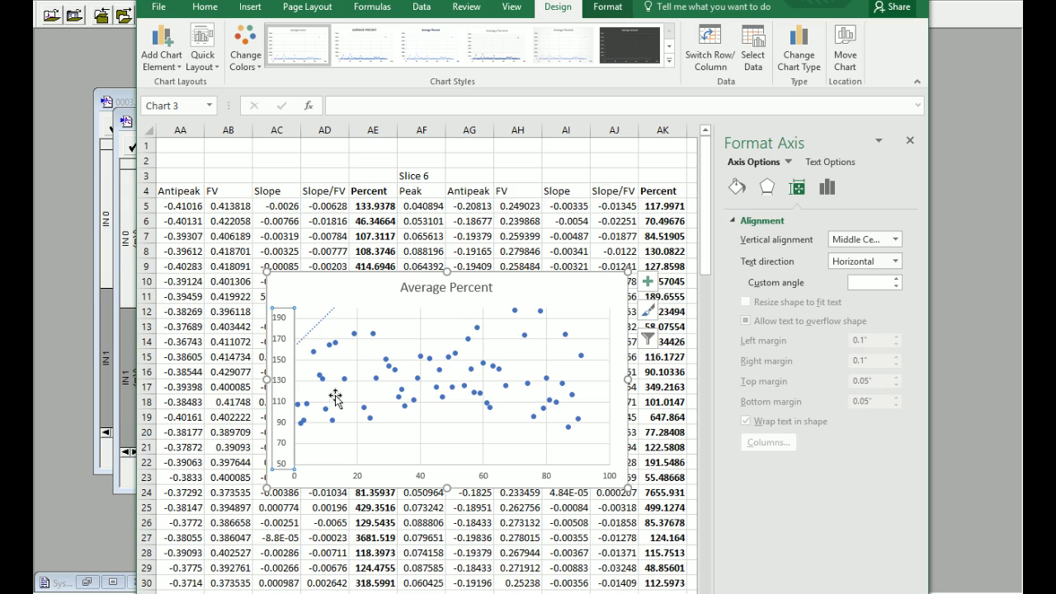
{"action": "key", "text": "Down"}
{"action": "key", "text": "Delete"}
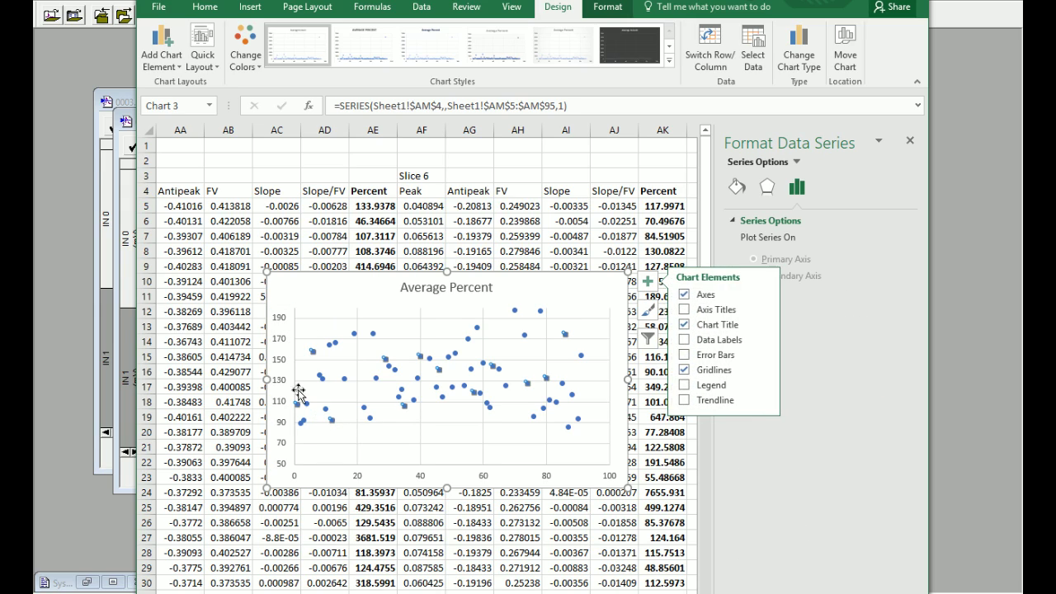
Set the maximum bound of the Average Percent chart's vertical axis to 500.
{"action": "left_click", "coordinate": [280, 352]}
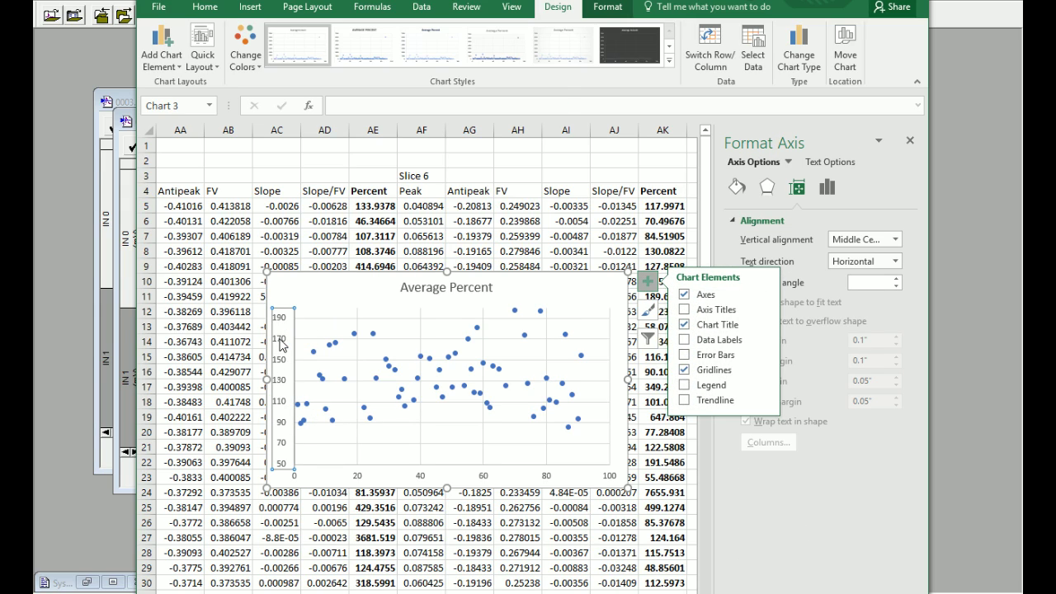
{"action": "left_click", "coordinate": [588, 553]}
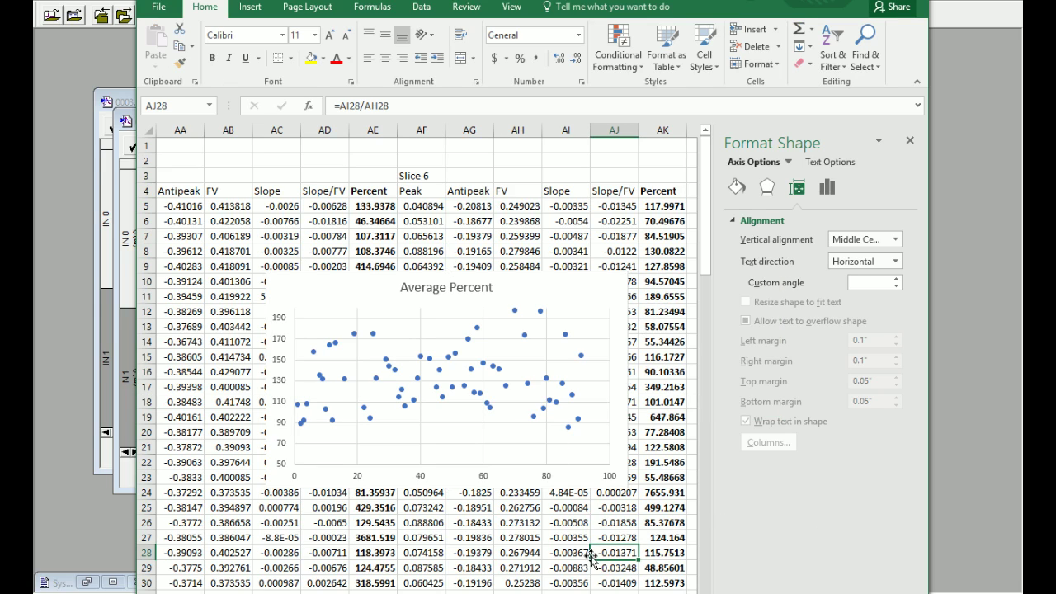
{"action": "left_click", "coordinate": [283, 350]}
{"action": "left_click", "coordinate": [823, 281]}
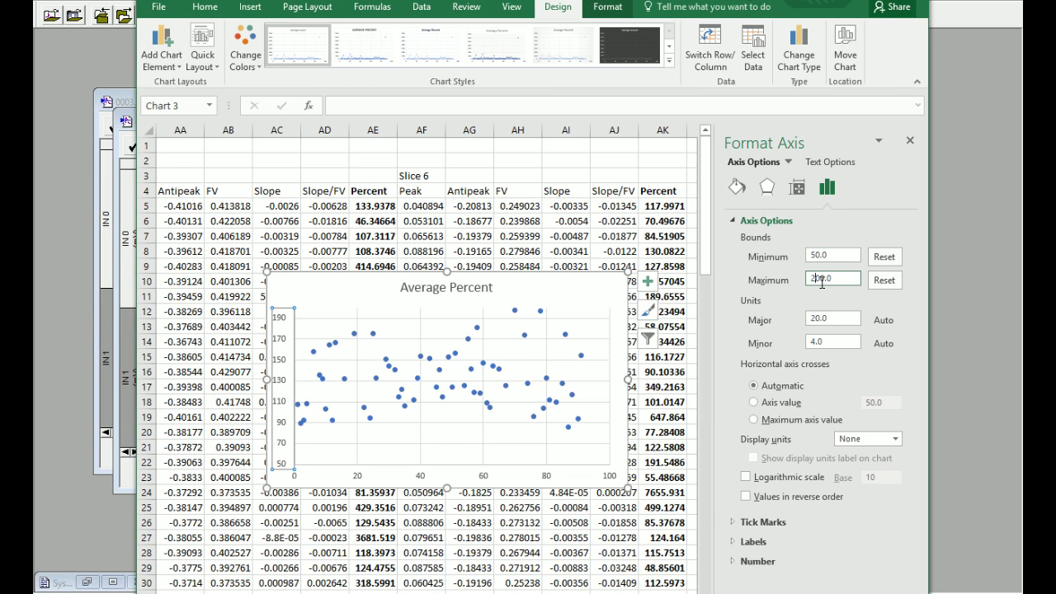
{"action": "type", "text": "500"}
{"action": "key", "text": "Return"}
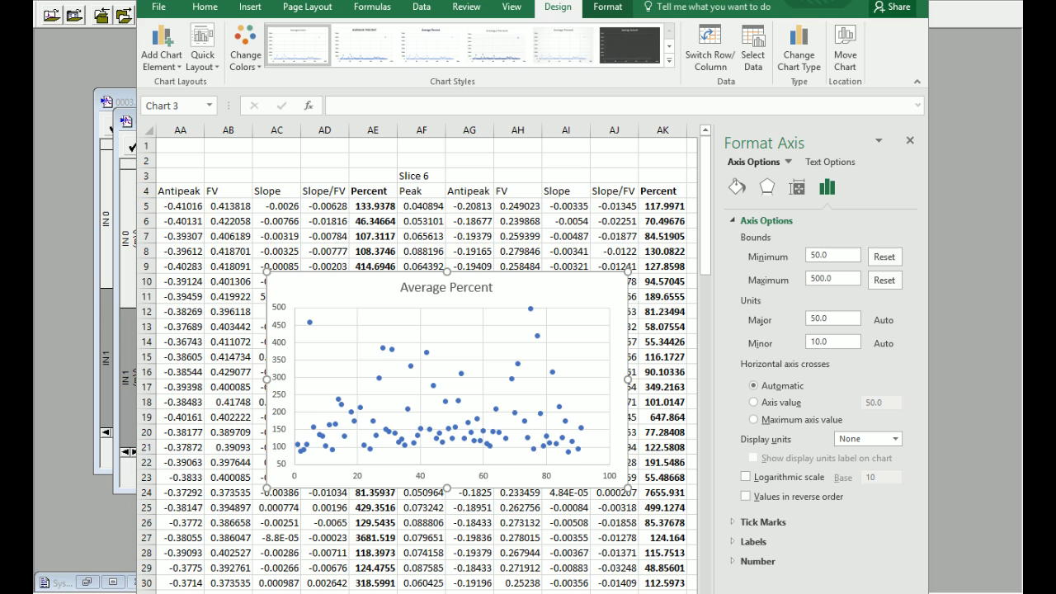
Cut the Average Percent chart and paste it beside column AM, placing its upper-left corner near cell AO5.
{"action": "scroll", "coordinate": [493, 330], "scroll_direction": "right", "scroll_amount": 1}
{"action": "left_click", "coordinate": [492, 311]}
{"action": "key", "text": "Escape"}
{"action": "key", "text": "Delete"}
{"action": "left_click", "coordinate": [566, 553]}
{"action": "scroll", "coordinate": [566, 553], "scroll_direction": "right", "scroll_amount": 2}
{"action": "scroll", "coordinate": [566, 306], "scroll_direction": "right", "scroll_amount": 5}
{"action": "key", "text": "ctrl+v"}
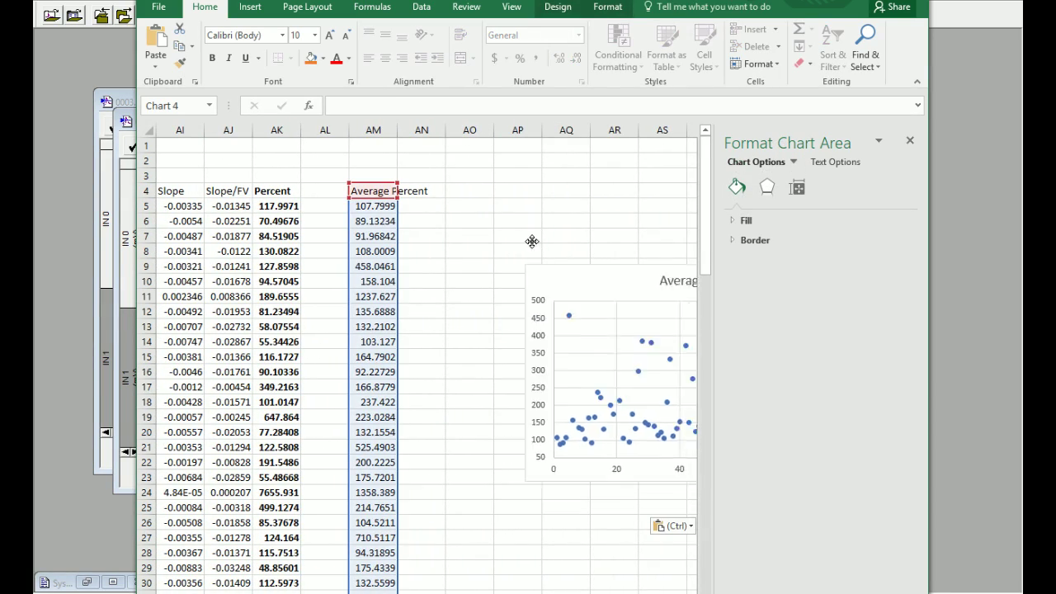
{"action": "left_click_drag", "start_coordinate": [543, 255], "coordinate": [481, 229]}
{"action": "left_click", "coordinate": [537, 477]}
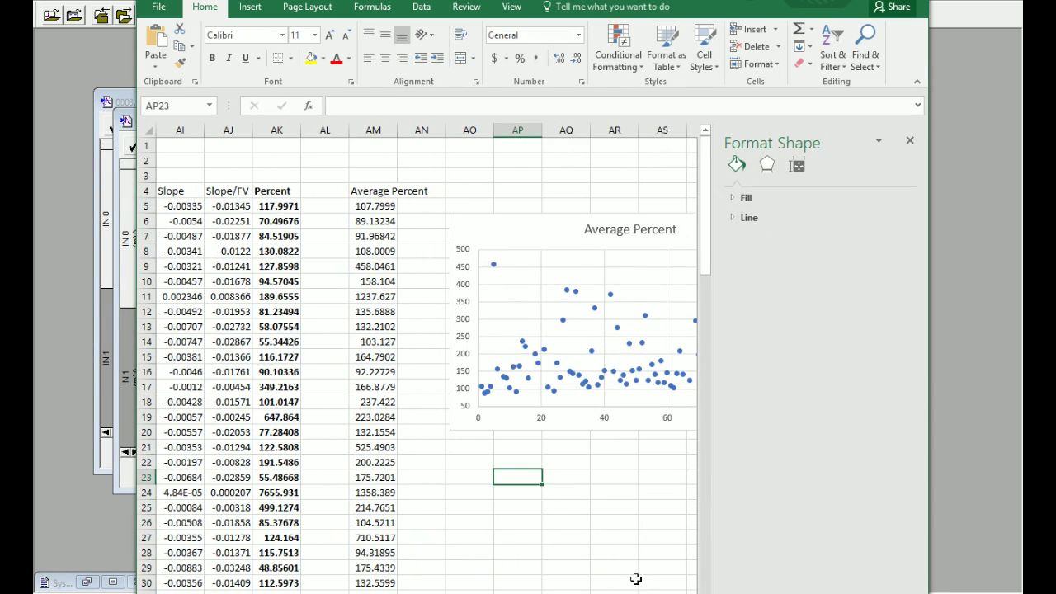
Copy the Compound C and Slice 1 header block B2:G4 and paste it below the data at B107.
{"action": "scroll", "coordinate": [635, 580], "scroll_direction": "left", "scroll_amount": 15}
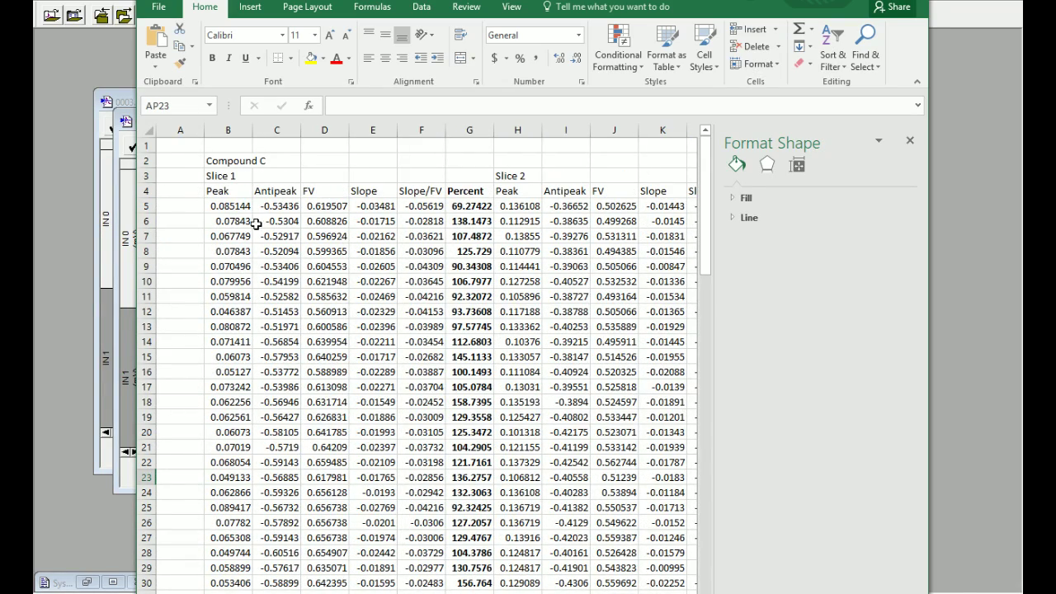
{"action": "left_click_drag", "start_coordinate": [232, 161], "coordinate": [475, 191]}
{"action": "key", "text": "ctrl+c"}
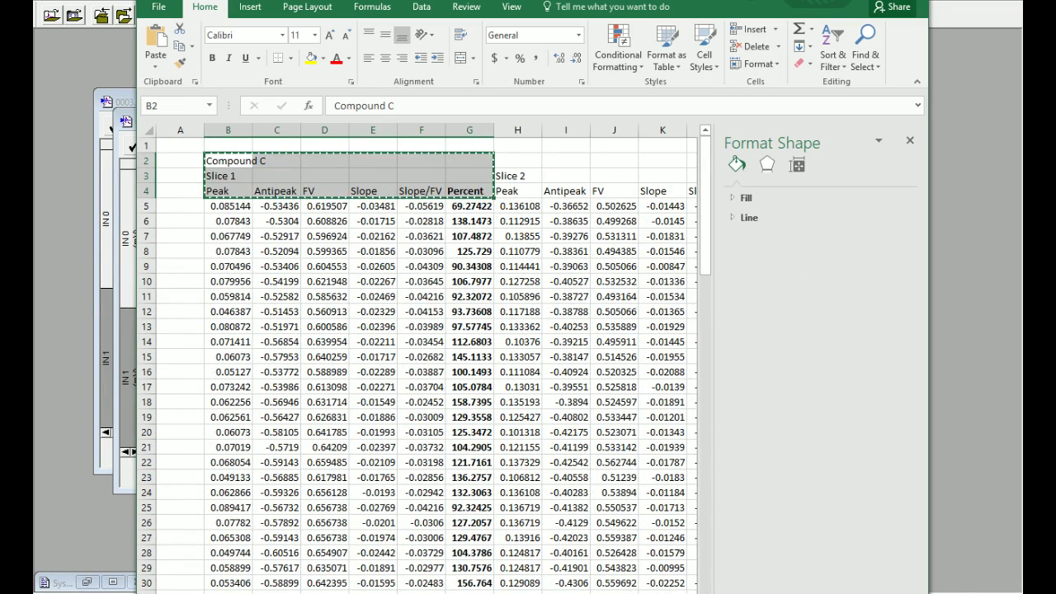
{"action": "key", "text": "alt+Tab"}
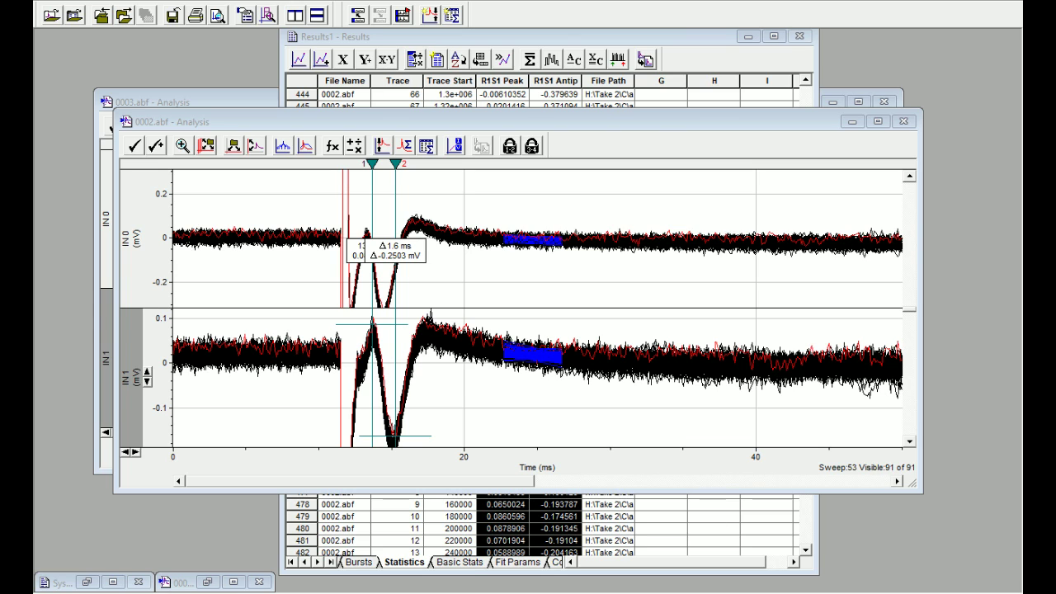
{"action": "key", "text": "alt+Tab"}
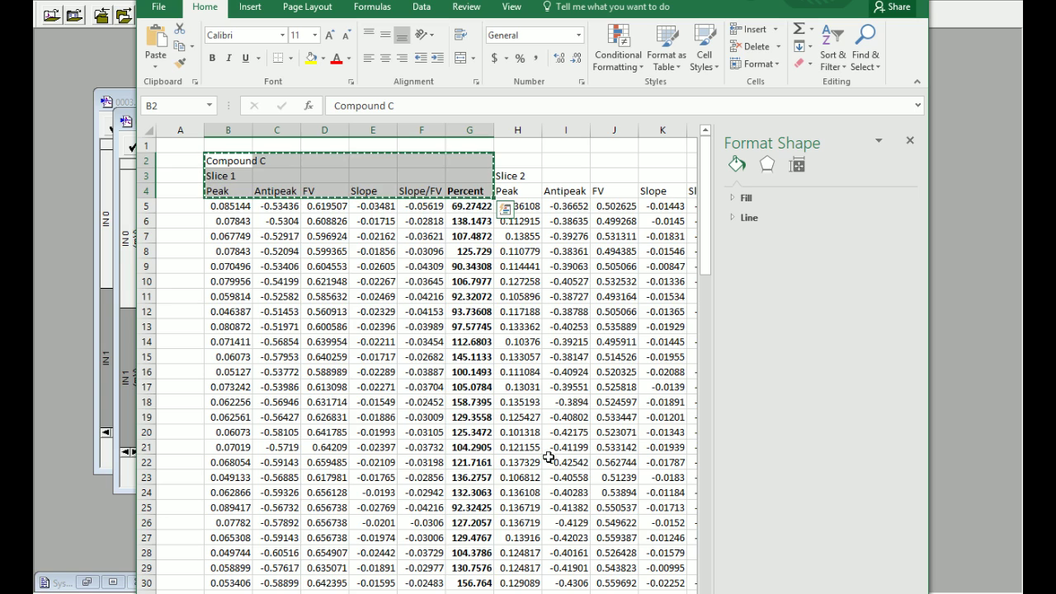
{"action": "left_click_drag", "start_coordinate": [230, 161], "coordinate": [454, 189]}
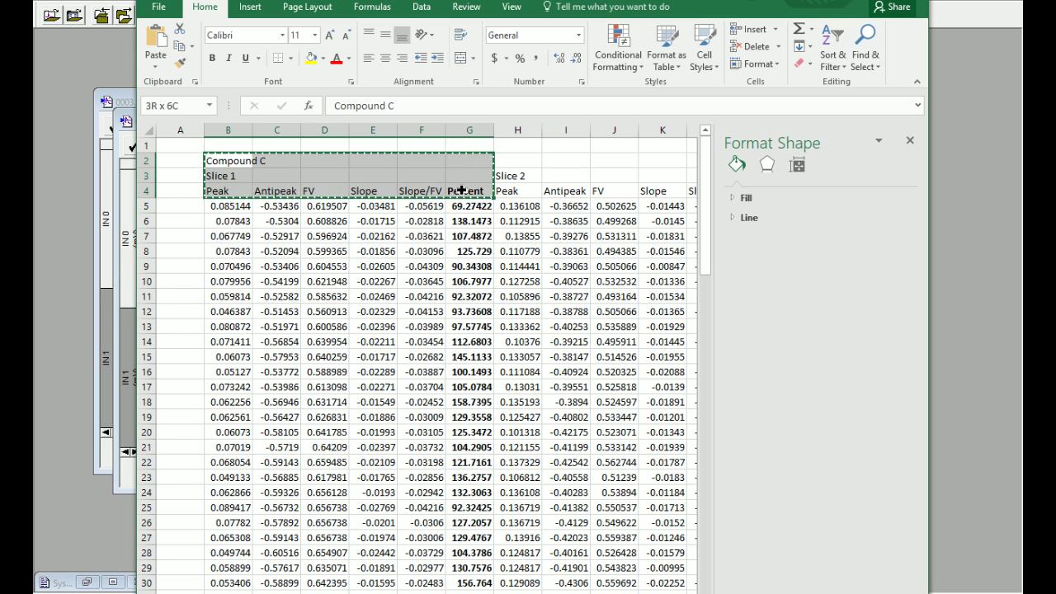
{"action": "scroll", "coordinate": [392, 344], "scroll_direction": "down", "scroll_amount": 20}
{"action": "left_click", "coordinate": [232, 437]}
{"action": "key", "text": "ctrl+v"}
{"action": "left_click", "coordinate": [234, 440]}
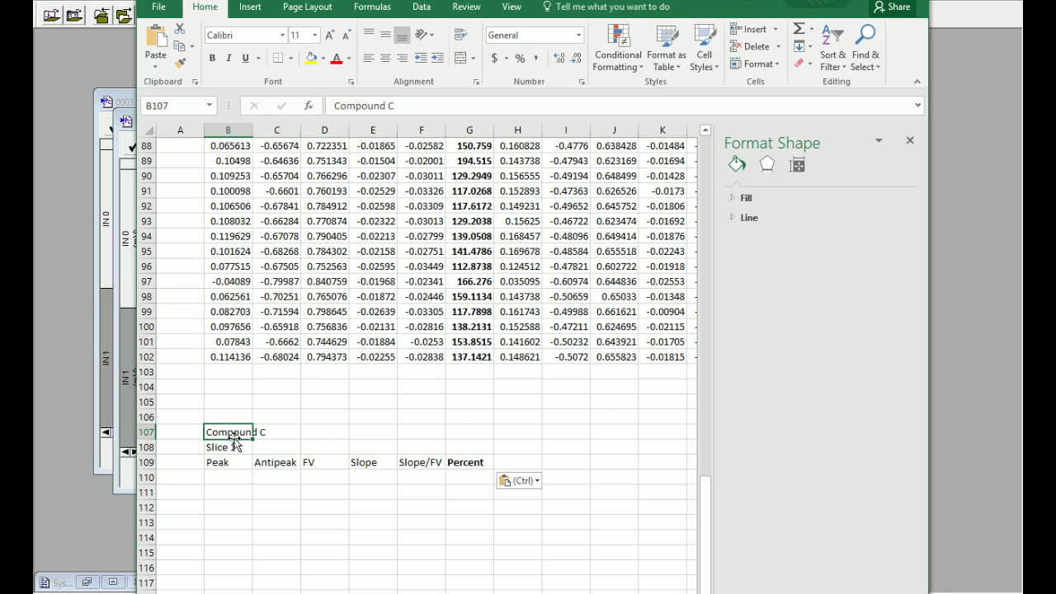
Delete the last letter of the pasted Compound C title in B107.
{"action": "left_click", "coordinate": [422, 107]}
{"action": "key", "text": "BackSpace"}
{"action": "left_click", "coordinate": [395, 472]}
Switch to the trace analysis program and close the 0002.abf window and both 0003.abf windows, including the minimized one.
{"action": "left_click", "coordinate": [69, 43]}
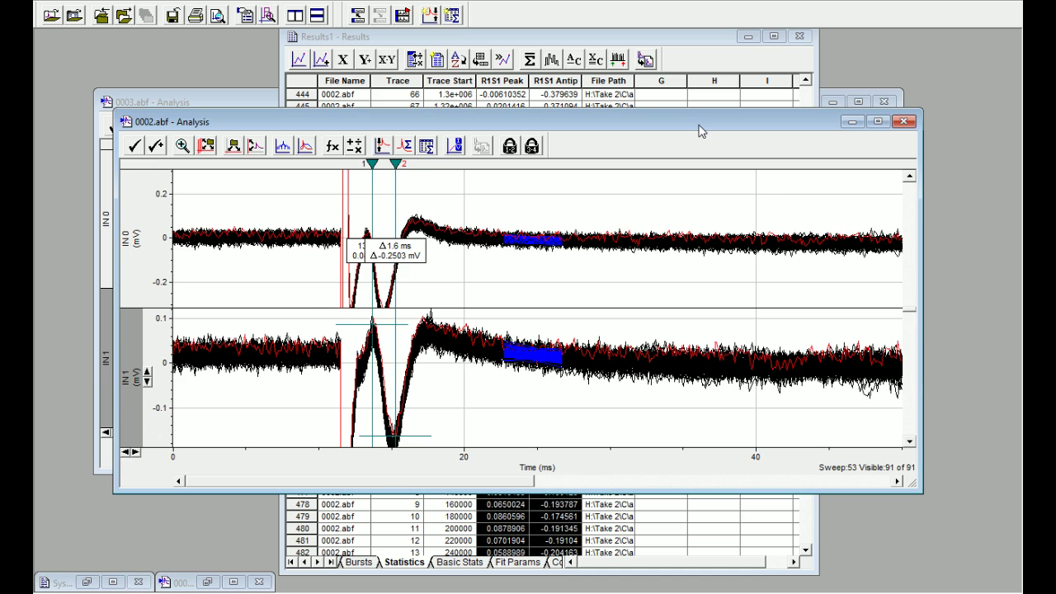
{"action": "left_click", "coordinate": [904, 122]}
{"action": "left_click", "coordinate": [891, 102]}
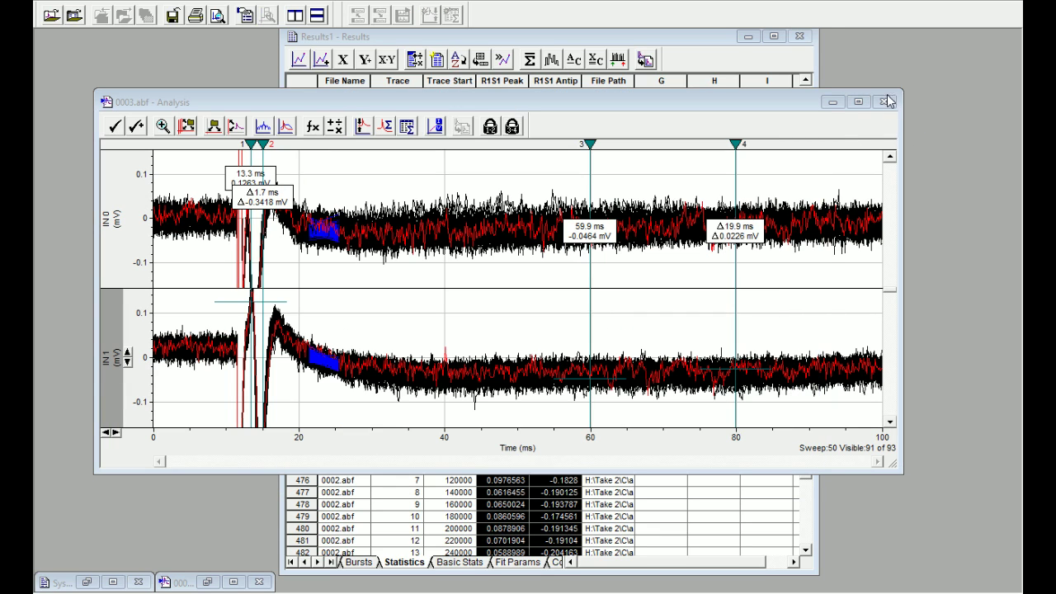
{"action": "left_click", "coordinate": [885, 101]}
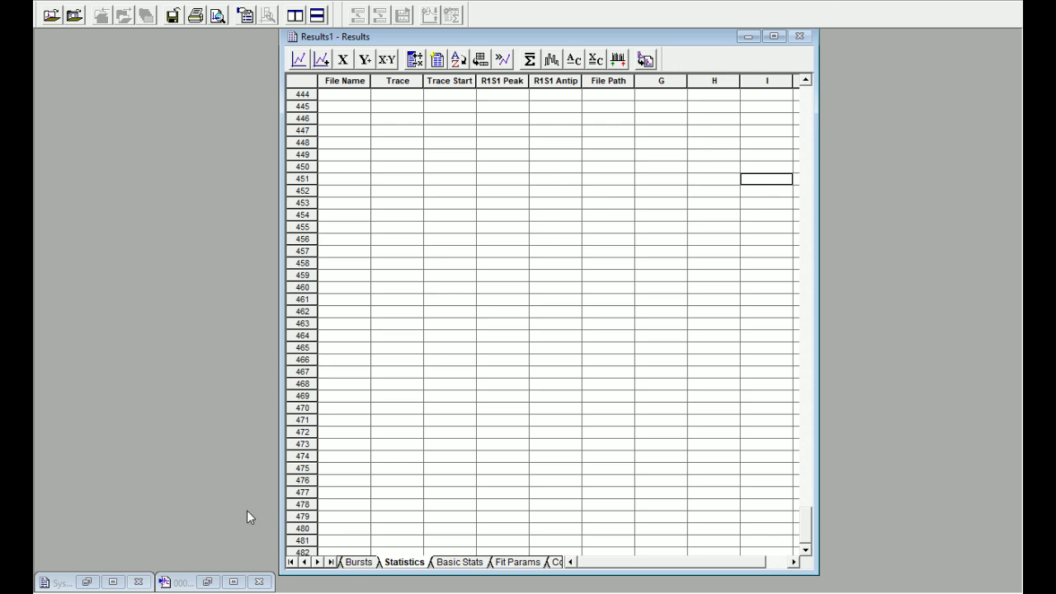
{"action": "left_click", "coordinate": [208, 581]}
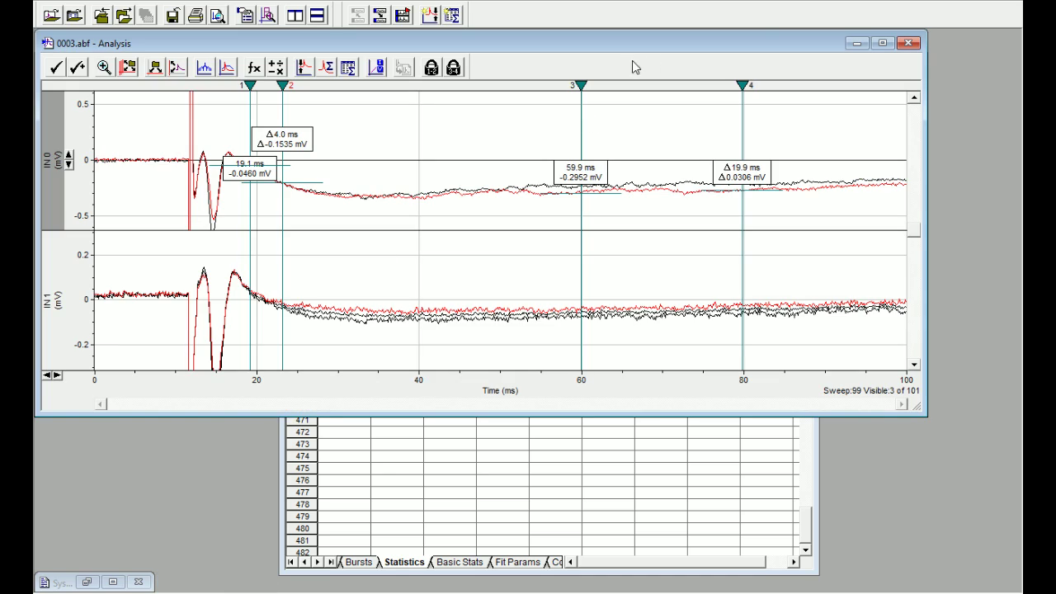
{"action": "left_click", "coordinate": [918, 44]}
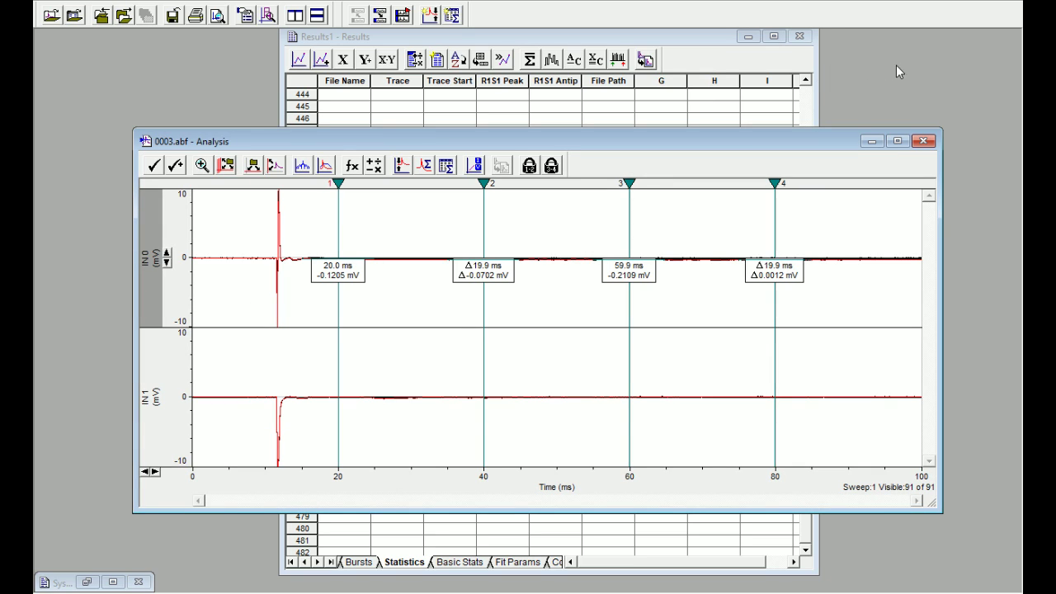
Rescale the IN 1 and IN 0 vertical axes of the newly opened 0003.abf recording to about ±0.3 mV.
{"action": "left_click", "coordinate": [170, 461]}
{"action": "left_click", "coordinate": [169, 396]}
{"action": "left_click", "coordinate": [168, 396]}
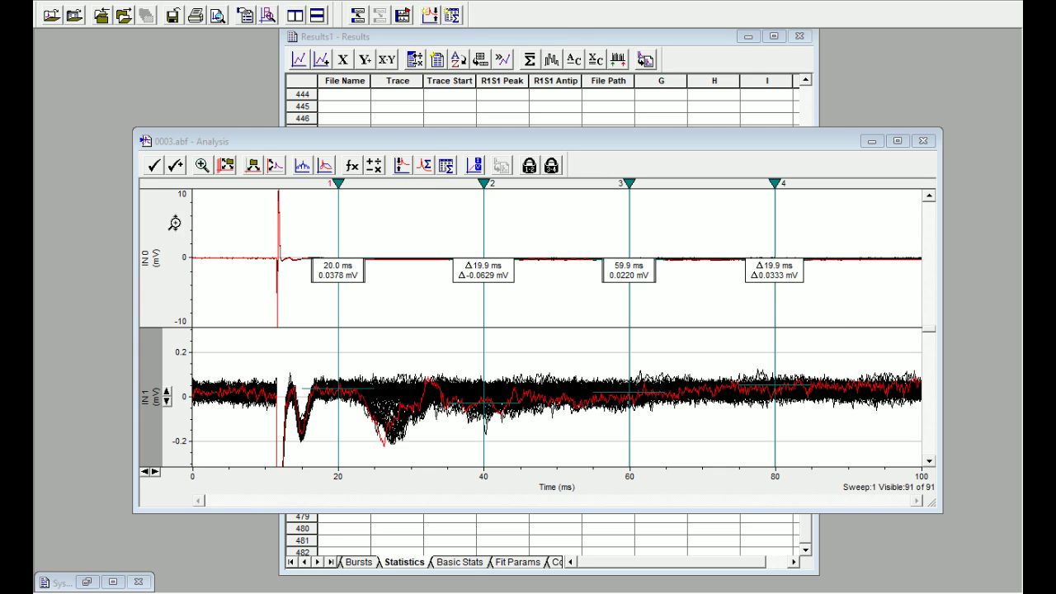
{"action": "left_click", "coordinate": [171, 250]}
{"action": "left_click", "coordinate": [171, 251]}
{"action": "left_click", "coordinate": [171, 250]}
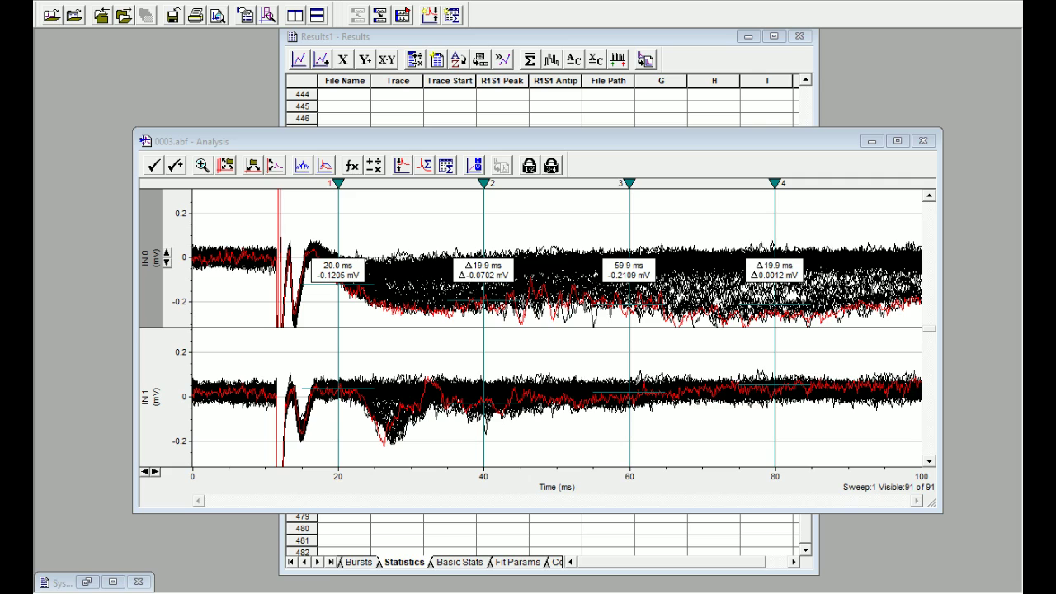
Place cursor 1 at 20.4 ms and cursor 2 4.0 ms after it, and run the straight-line fit on IN 0.
{"action": "left_click_drag", "start_coordinate": [338, 262], "coordinate": [341, 262]}
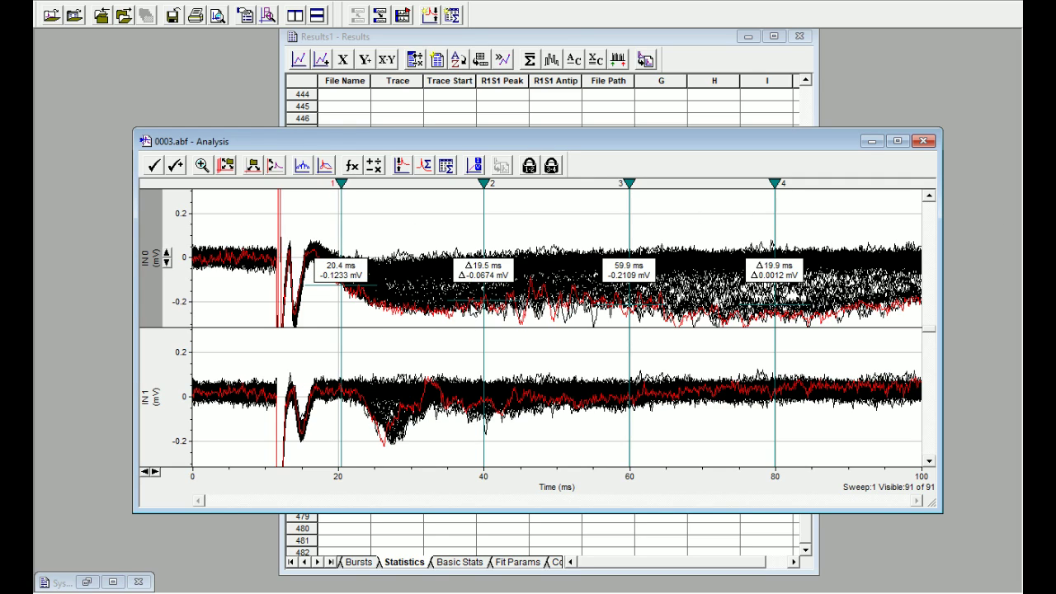
{"action": "left_click", "coordinate": [487, 302]}
{"action": "left_click_drag", "start_coordinate": [485, 303], "coordinate": [371, 314]}
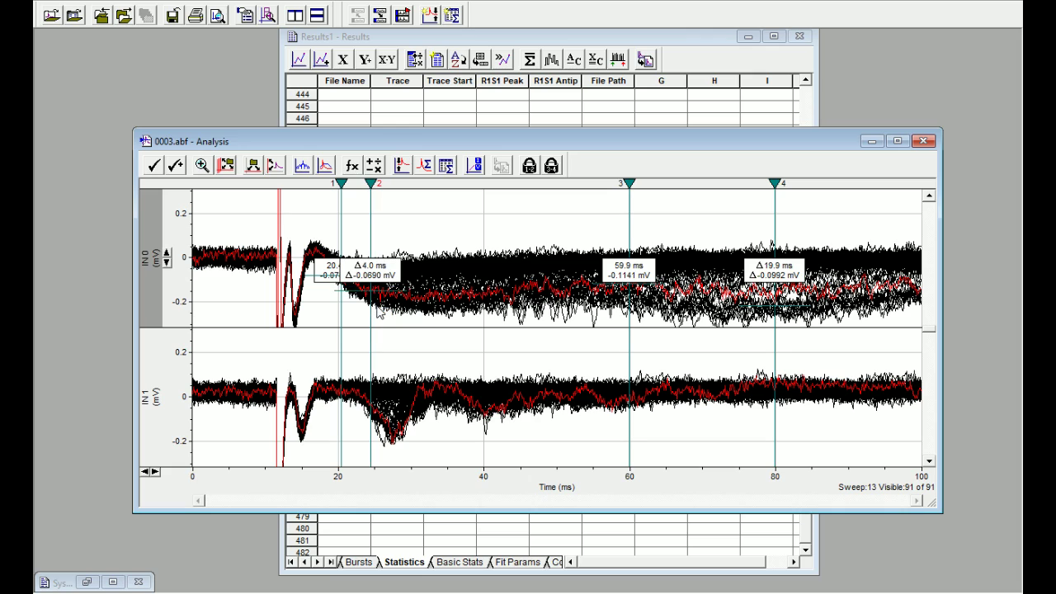
{"action": "left_click", "coordinate": [352, 168]}
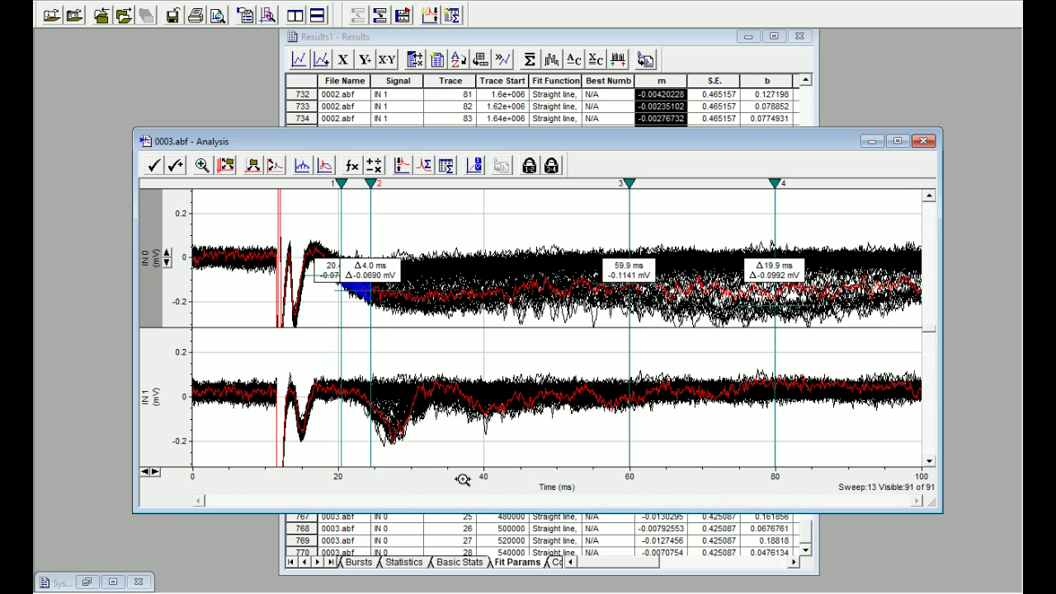
Move the value labels of cursors 1 and 2 vertically away from the fitted segment of IN 0.
{"action": "left_click", "coordinate": [382, 312]}
{"action": "left_click_drag", "start_coordinate": [381, 261], "coordinate": [377, 198]}
{"action": "left_click_drag", "start_coordinate": [337, 267], "coordinate": [334, 330]}
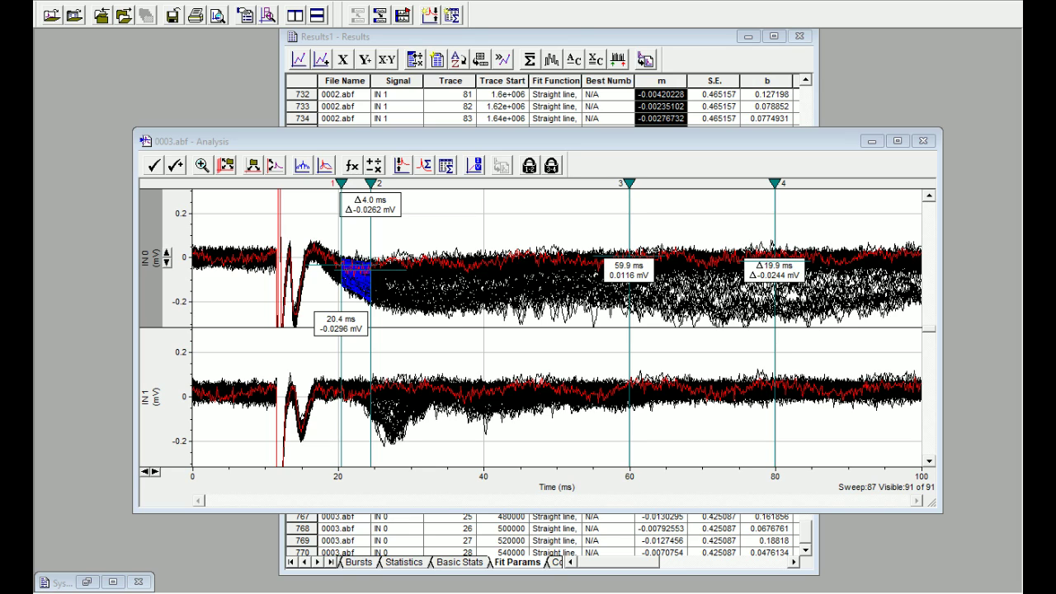
Delete all existing rows from the Fit Params sheet of the Results window.
{"action": "left_click", "coordinate": [602, 51]}
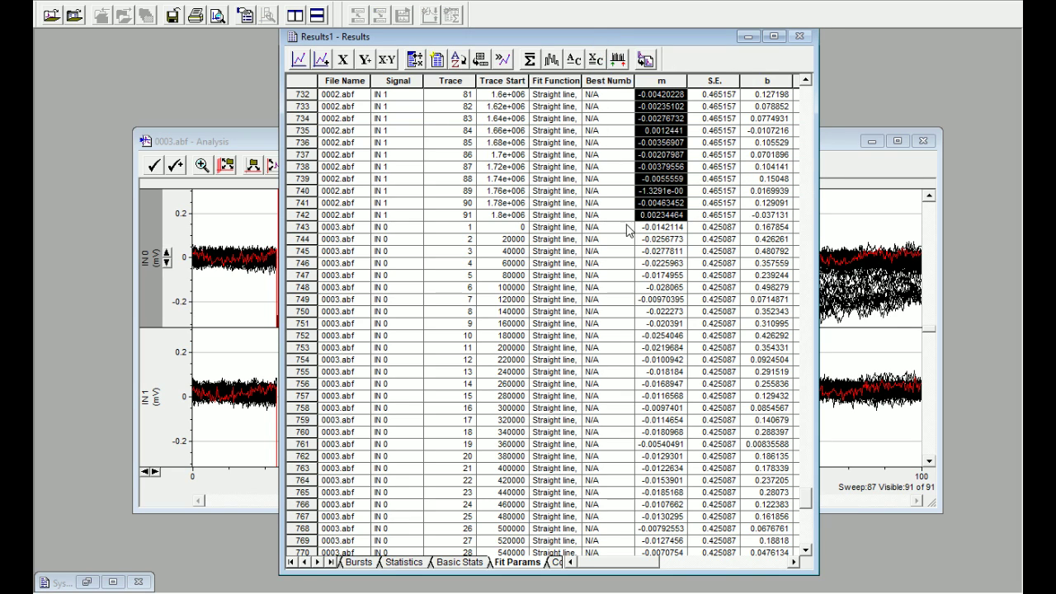
{"action": "scroll", "coordinate": [627, 227], "scroll_direction": "up", "scroll_amount": 10}
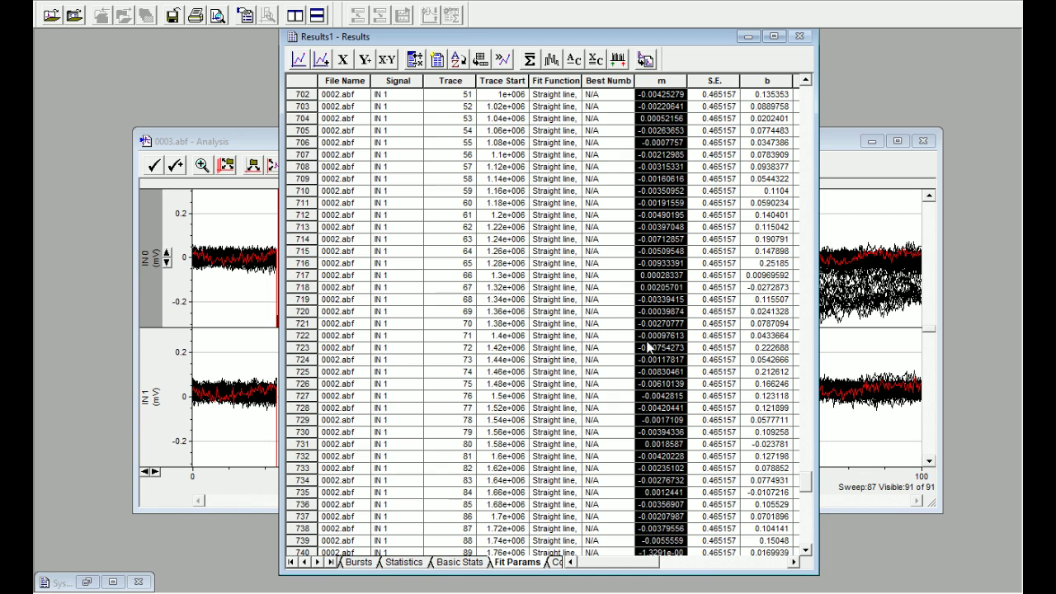
{"action": "left_click_drag", "start_coordinate": [805, 479], "coordinate": [797, 243]}
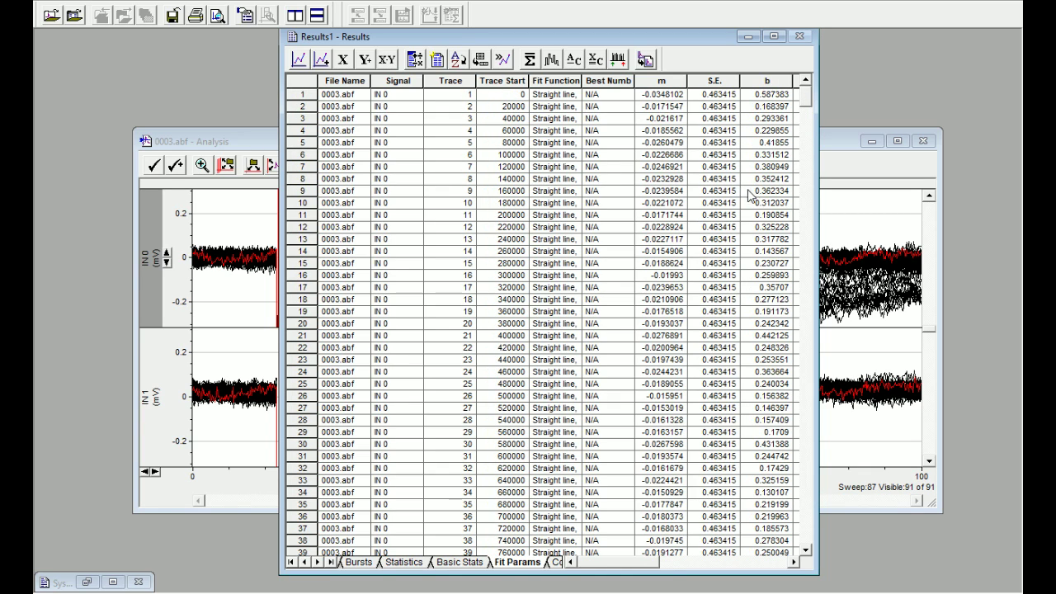
{"action": "key", "text": "ctrl+a"}
{"action": "key", "text": "Delete"}
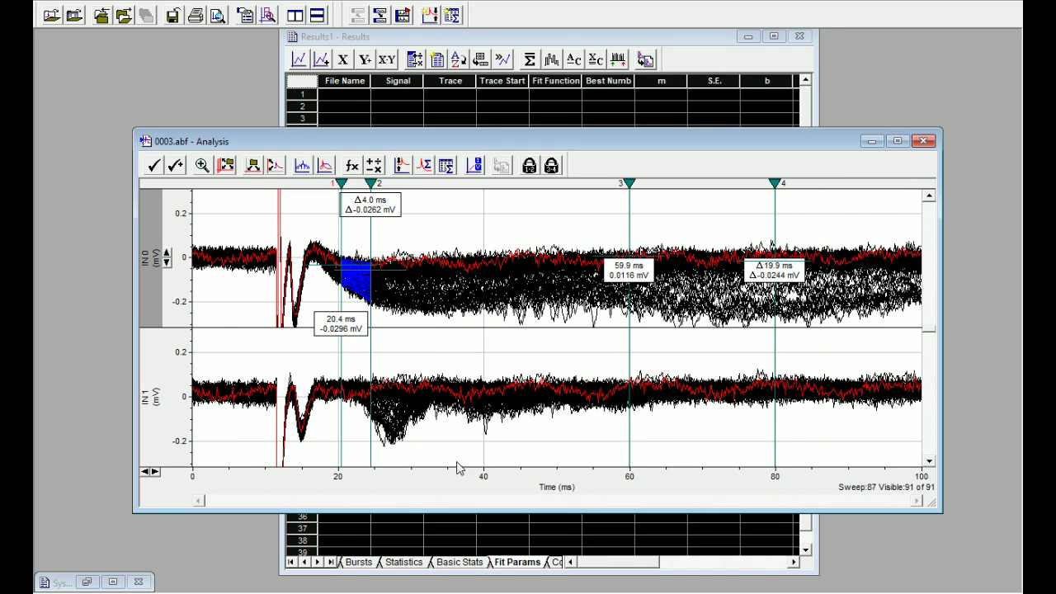
Select the m values of 0003.abf's IN 0 traces 1 to 91 in the Fit Params results.
{"action": "left_click", "coordinate": [636, 39]}
{"action": "left_click_drag", "start_coordinate": [664, 96], "coordinate": [667, 464]}
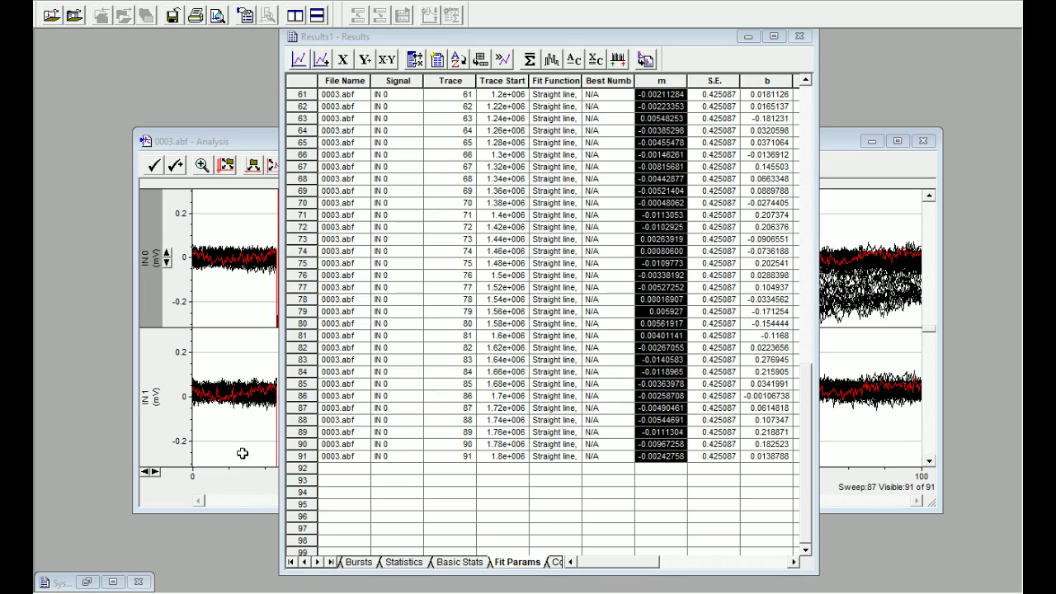
{"action": "left_click", "coordinate": [282, 207]}
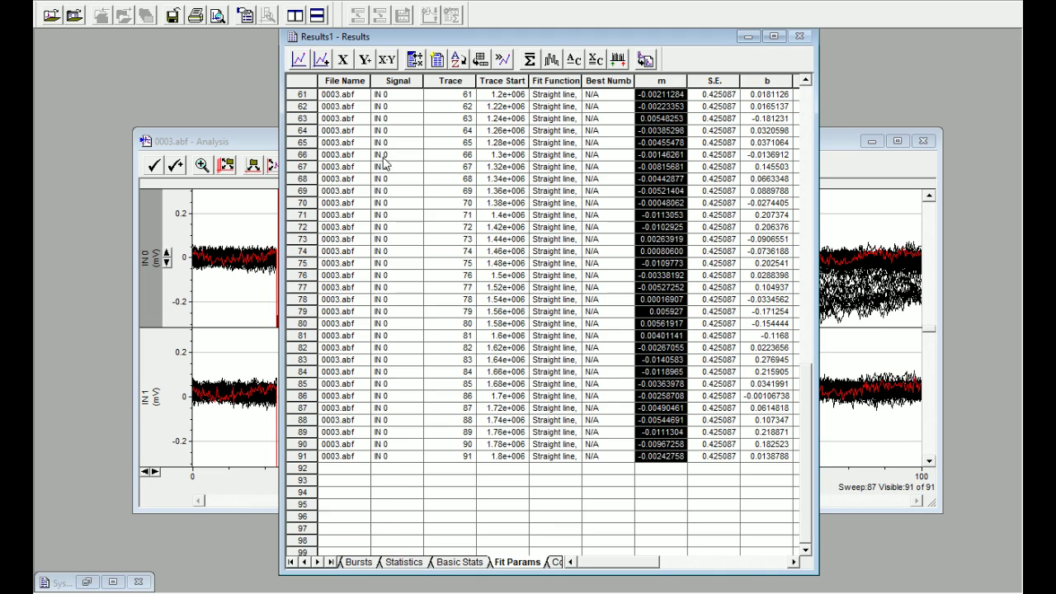
Place cursor 1 at 13.1 ms and cursor 2 1.1 ms after it in the 0003.abf recording.
{"action": "left_click", "coordinate": [263, 155]}
{"action": "mouse_move", "coordinate": [288, 307]}
{"action": "left_mouse_down"}
{"action": "mouse_move", "coordinate": [278, 307]}
{"action": "mouse_move", "coordinate": [288, 307]}
{"action": "left_mouse_up"}
{"action": "left_click_drag", "start_coordinate": [371, 244], "coordinate": [297, 248]}
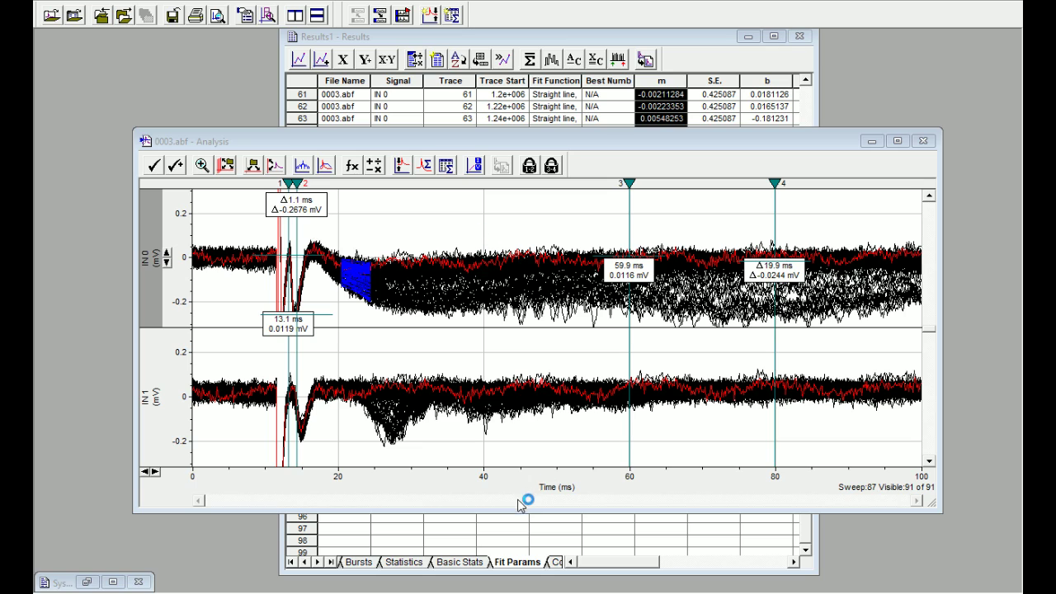
Select the R1S1 Peak and Antipeak values of traces 1 to 91 in the Statistics results, rows 1 to 91.
{"action": "left_click", "coordinate": [404, 562]}
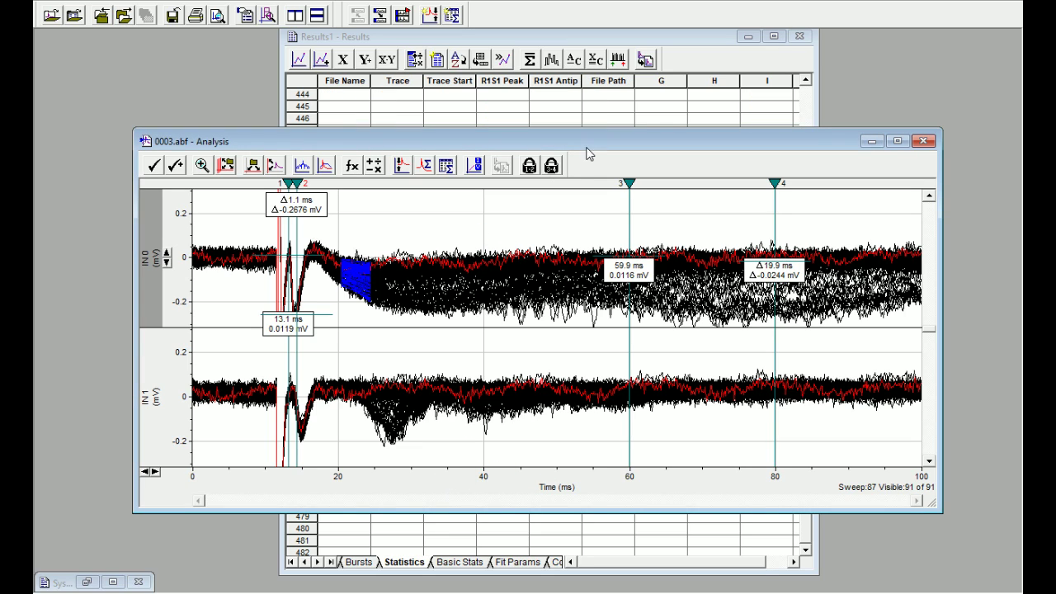
{"action": "left_click", "coordinate": [600, 36]}
{"action": "left_click_drag", "start_coordinate": [806, 510], "coordinate": [809, 108]}
{"action": "left_click", "coordinate": [505, 106]}
{"action": "left_click_drag", "start_coordinate": [505, 106], "coordinate": [549, 192]}
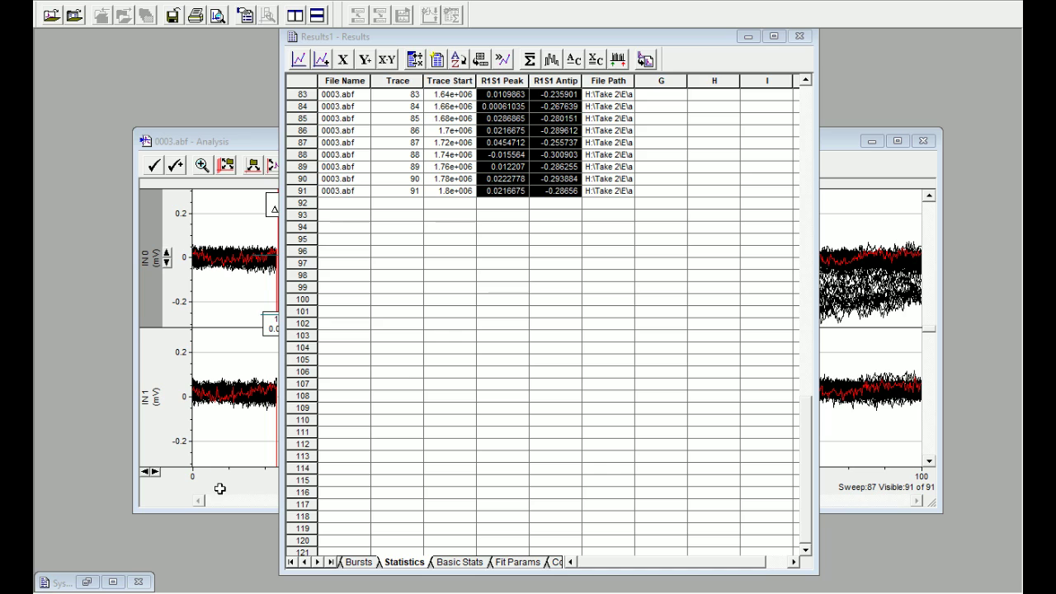
Move cursor 2 to 2.2 ms after cursor 1 around the early IN 1 deflection and make IN 1 the active signal.
{"action": "left_click", "coordinate": [245, 299]}
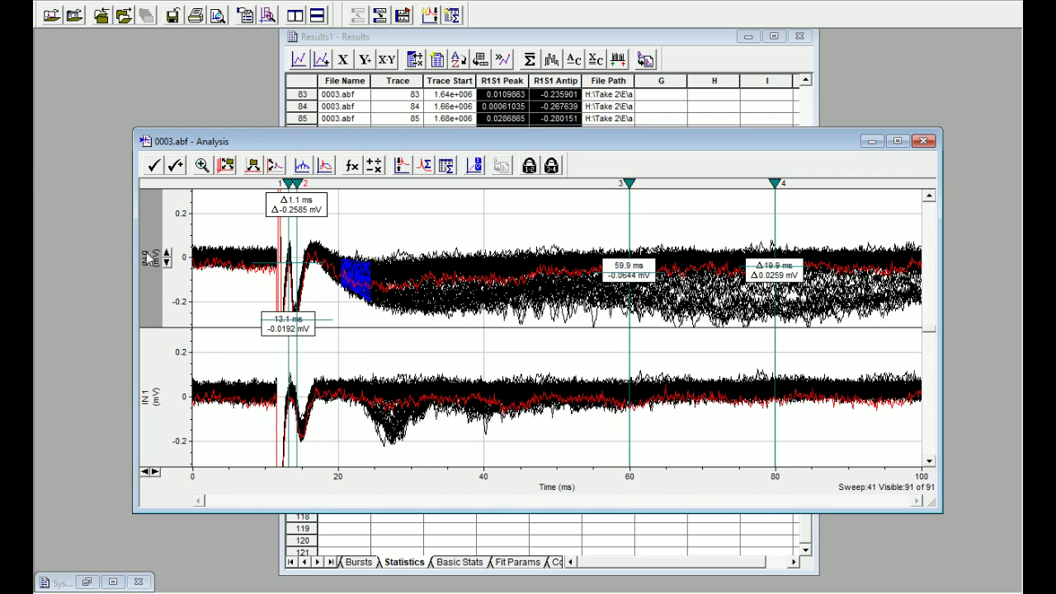
{"action": "left_click_drag", "start_coordinate": [297, 411], "coordinate": [306, 402]}
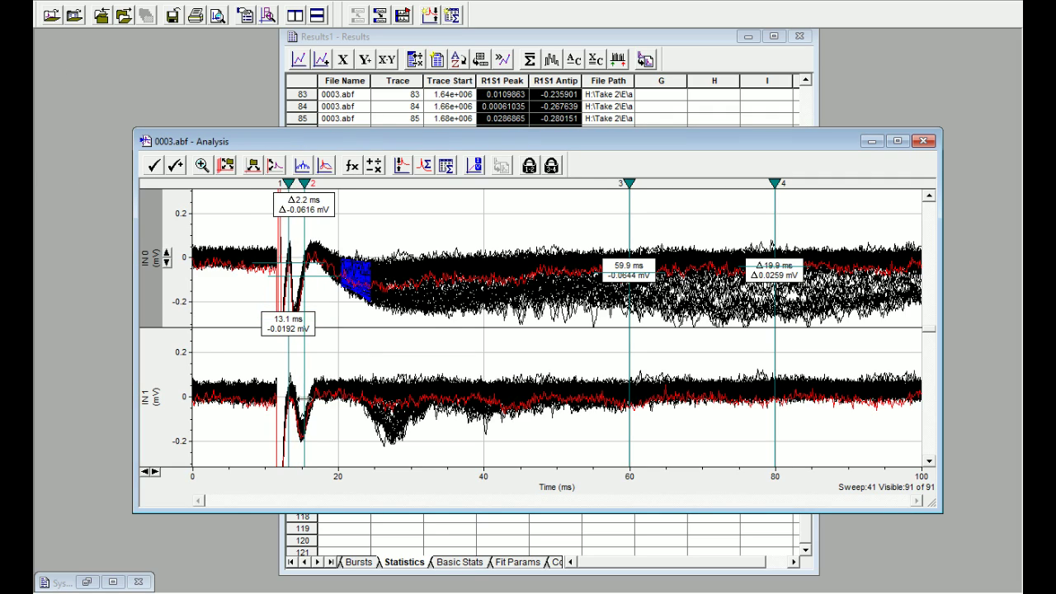
{"action": "left_click", "coordinate": [350, 385]}
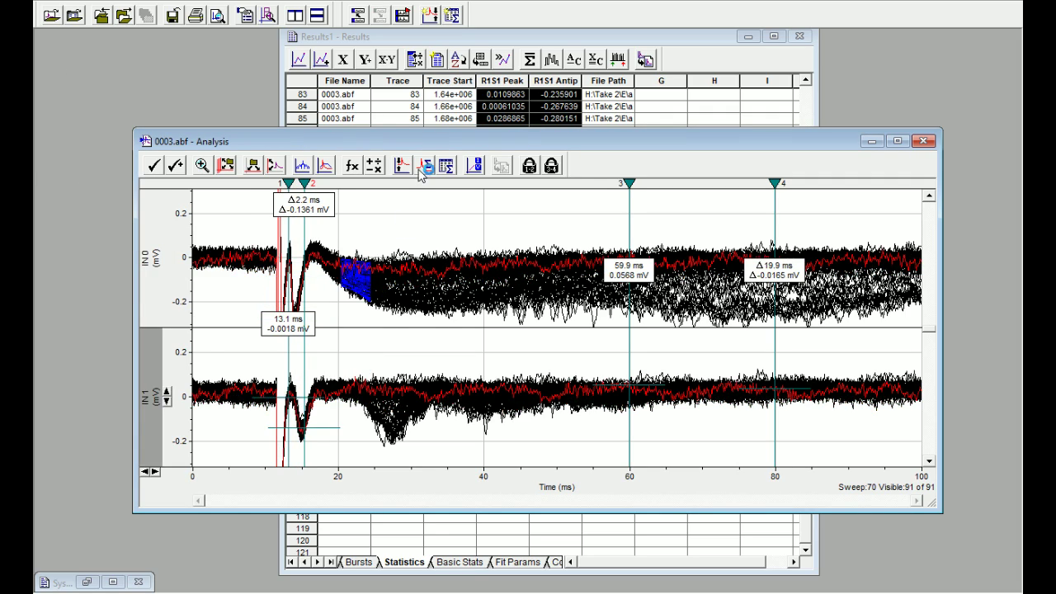
Write the IN 1 statistics to the results and select their Peak and Antipeak values in rows 92 to 182.
{"action": "left_click", "coordinate": [450, 169]}
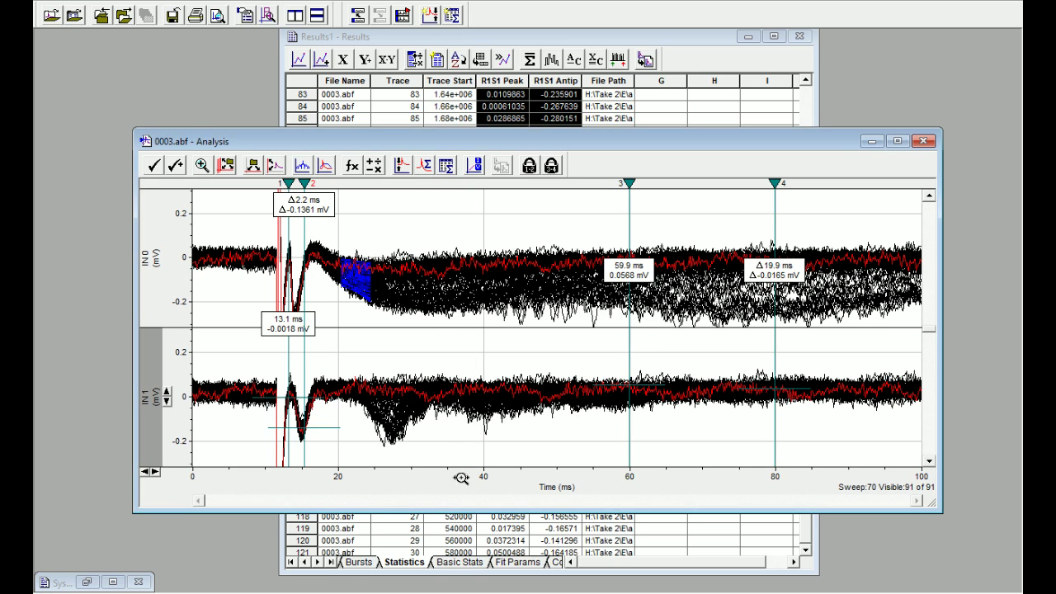
{"action": "left_click", "coordinate": [499, 529]}
{"action": "left_click_drag", "start_coordinate": [504, 203], "coordinate": [572, 449]}
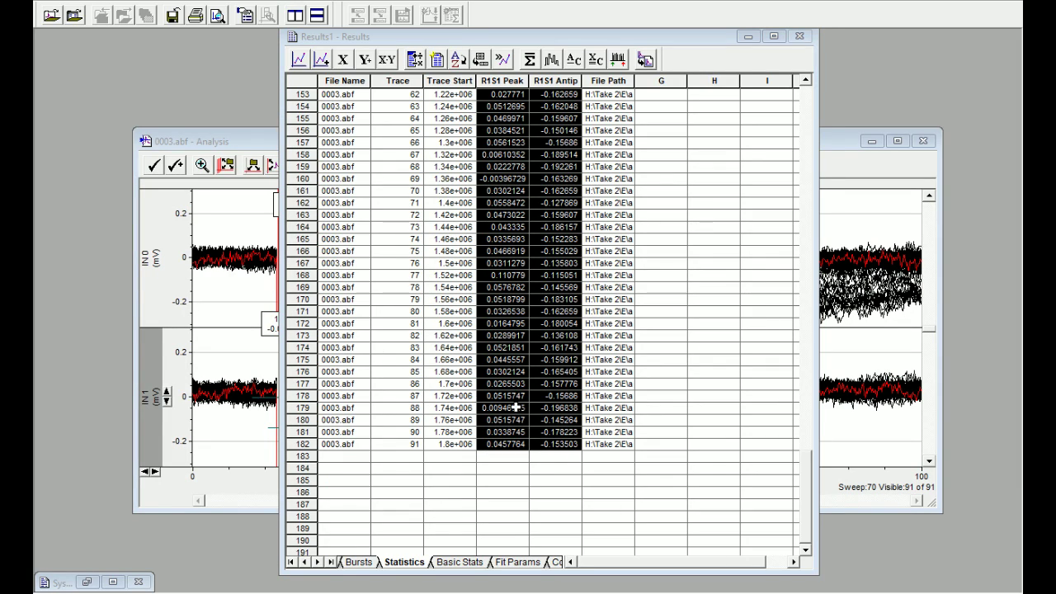
Move both cursors to the start of the later IN 1 response and fine-tune cursor 1 to 20.8 ms.
{"action": "left_click", "coordinate": [244, 365]}
{"action": "left_click_drag", "start_coordinate": [306, 371], "coordinate": [395, 372]}
{"action": "left_click_drag", "start_coordinate": [289, 372], "coordinate": [356, 381]}
{"action": "key", "text": "Left"}
{"action": "key", "text": "Left"}
{"action": "key", "text": "Left"}
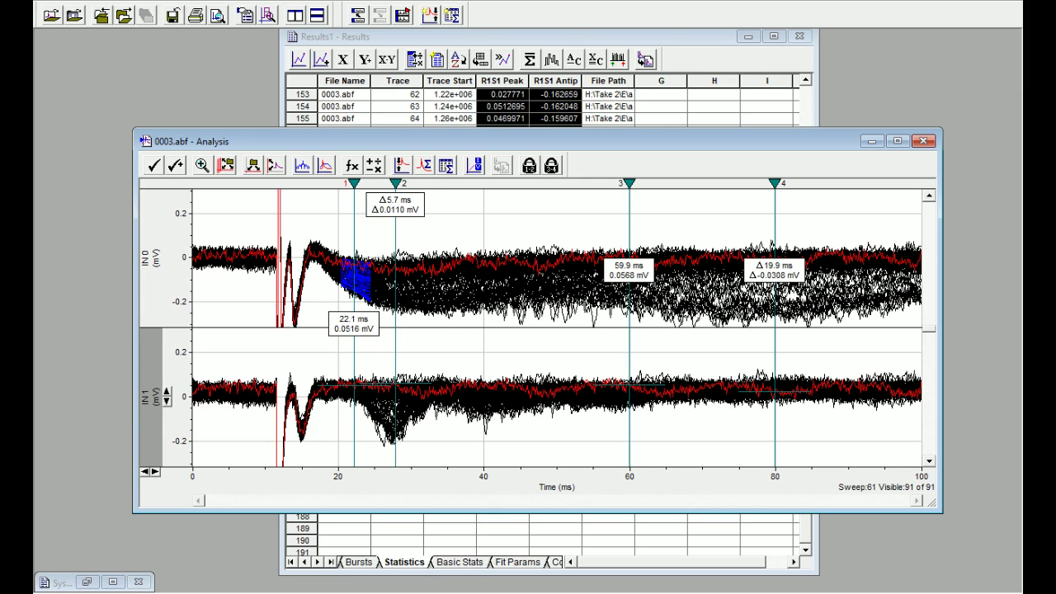
{"action": "key", "text": "Left"}
{"action": "key", "text": "Left"}
{"action": "key", "text": "Left"}
{"action": "key", "text": "Left"}
{"action": "key", "text": "Left"}
{"action": "key", "text": "Left"}
{"action": "key", "text": "Left"}
{"action": "key", "text": "Left"}
{"action": "key", "text": "Left"}
{"action": "key", "text": "Left"}
{"action": "key", "text": "Left"}
{"action": "key", "text": "Left"}
{"action": "key", "text": "Left"}
{"action": "key", "text": "Left"}
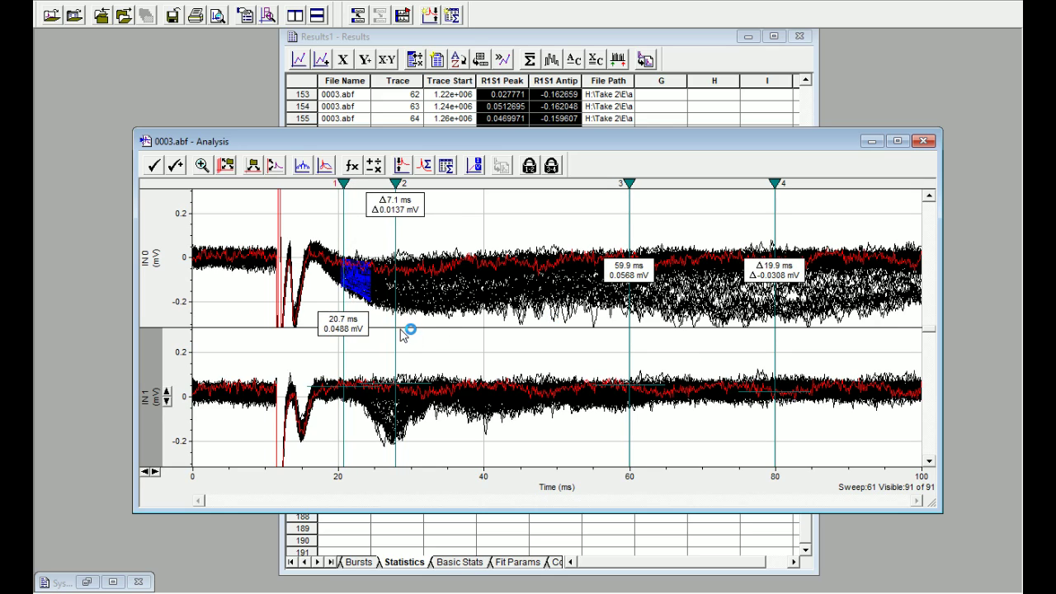
{"action": "key", "text": "Right"}
Set cursor 2 to 4.0 ms after cursor 1 and run the straight-line fit on IN 1.
{"action": "left_click_drag", "start_coordinate": [396, 347], "coordinate": [372, 347]}
{"action": "left_click_drag", "start_coordinate": [376, 289], "coordinate": [376, 335]}
{"action": "left_click", "coordinate": [373, 167]}
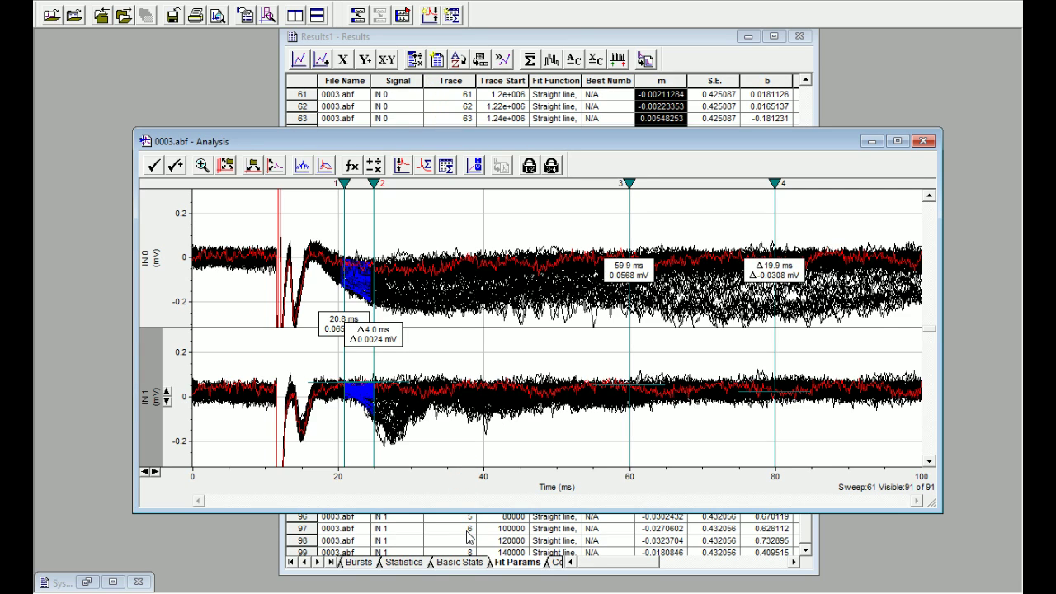
Select the m values of the IN 1 traces in the Fit Params results, starting at row 92.
{"action": "left_click", "coordinate": [471, 532]}
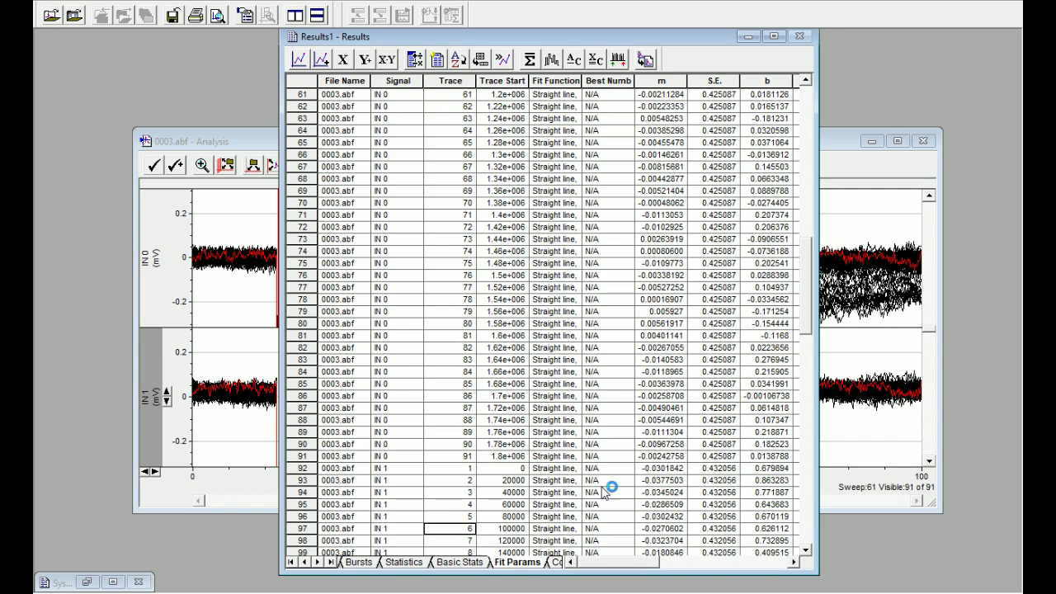
{"action": "mouse_move", "coordinate": [673, 474]}
{"action": "left_mouse_down"}
{"action": "mouse_move", "coordinate": [677, 554]}
{"action": "mouse_move", "coordinate": [669, 486]}
{"action": "left_mouse_up"}
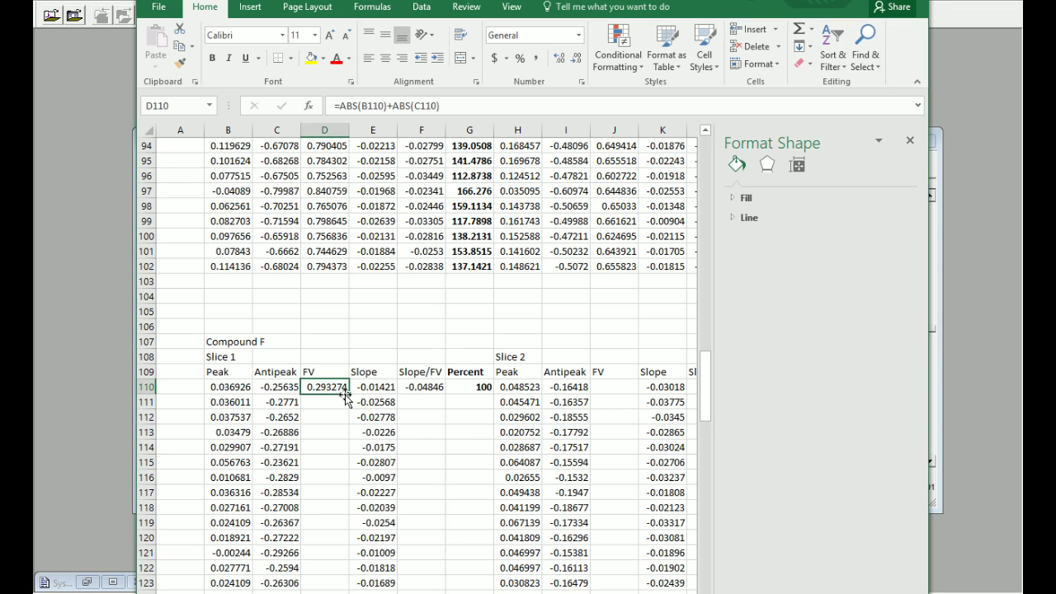
Fill the FV formula in D110 and the Slope/FV formula in F110 down Compound F's Slice 1 rows.
{"action": "left_click_drag", "start_coordinate": [348, 394], "coordinate": [328, 569]}
{"action": "key", "text": "ctrl+BackSpace"}
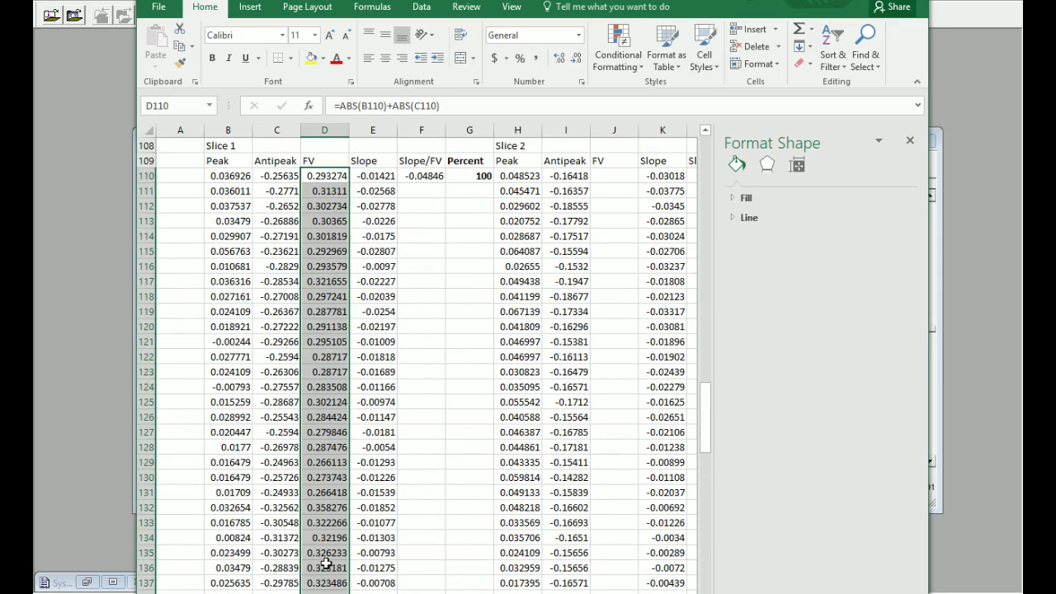
{"action": "left_click", "coordinate": [431, 177]}
{"action": "left_click_drag", "start_coordinate": [445, 184], "coordinate": [439, 584]}
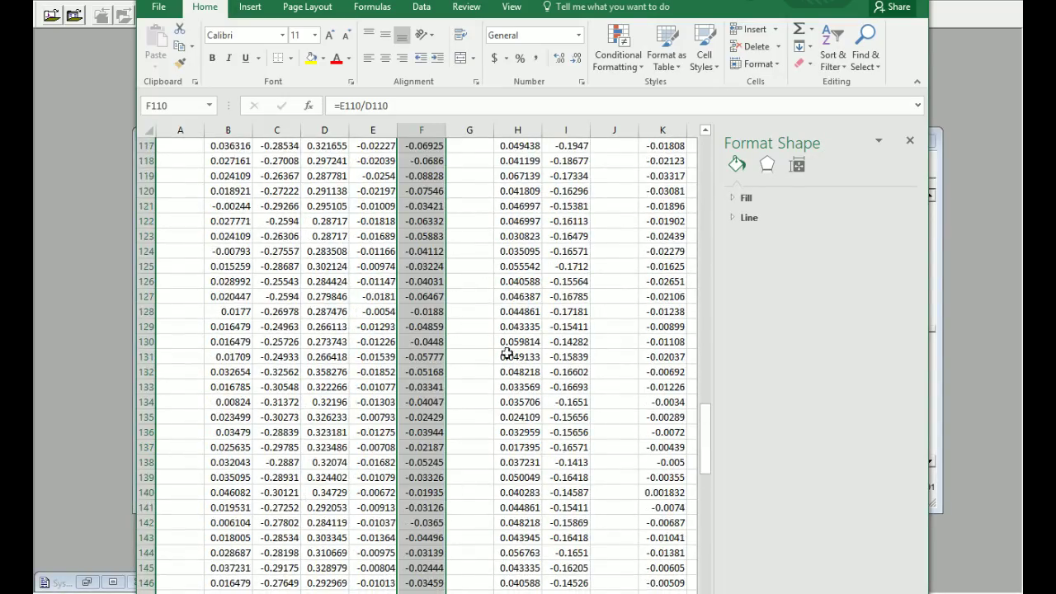
Fill the Percent formula from G110 down to G200 for Compound F's Slice 1.
{"action": "scroll", "coordinate": [495, 314], "scroll_direction": "up", "scroll_amount": 20}
{"action": "left_click", "coordinate": [479, 406]}
{"action": "left_click_drag", "start_coordinate": [493, 410], "coordinate": [466, 583]}
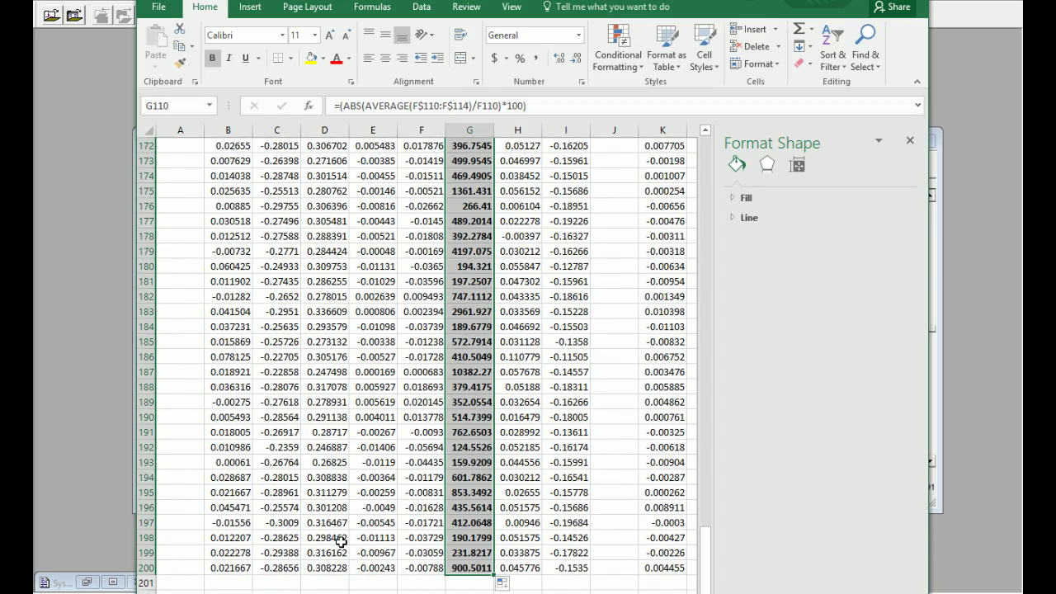
{"action": "scroll", "coordinate": [355, 540], "scroll_direction": "up", "scroll_amount": 20}
{"action": "scroll", "coordinate": [355, 551], "scroll_direction": "down", "scroll_amount": 9}
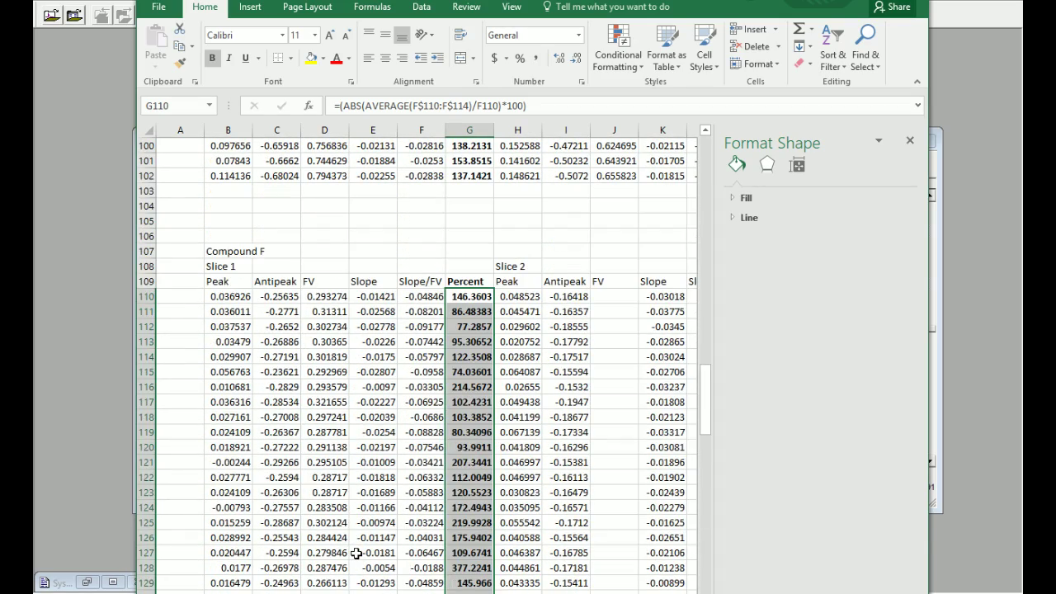
Check which cells the Percent formulas in G110 and G200 refer to, leaving them unedited.
{"action": "left_click", "coordinate": [472, 299]}
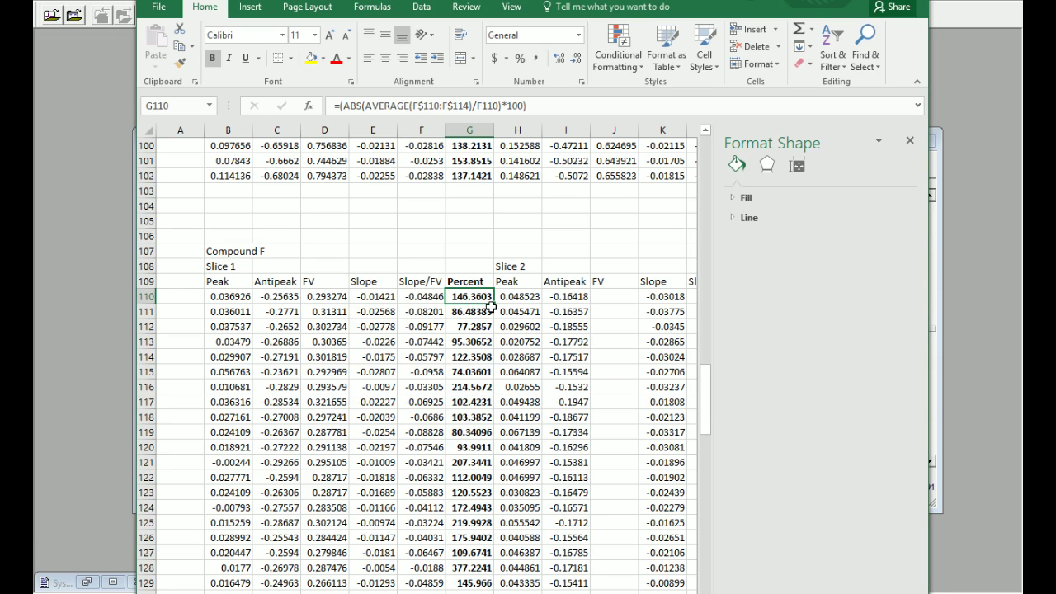
{"action": "left_click", "coordinate": [477, 110]}
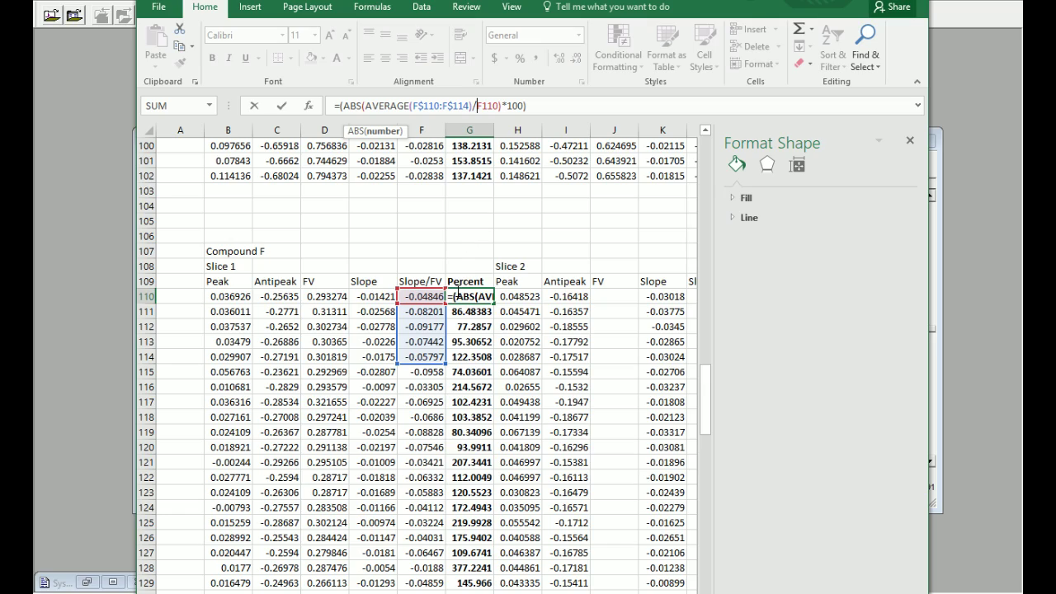
{"action": "key", "text": "Escape"}
{"action": "scroll", "coordinate": [459, 295], "scroll_direction": "down", "scroll_amount": 20}
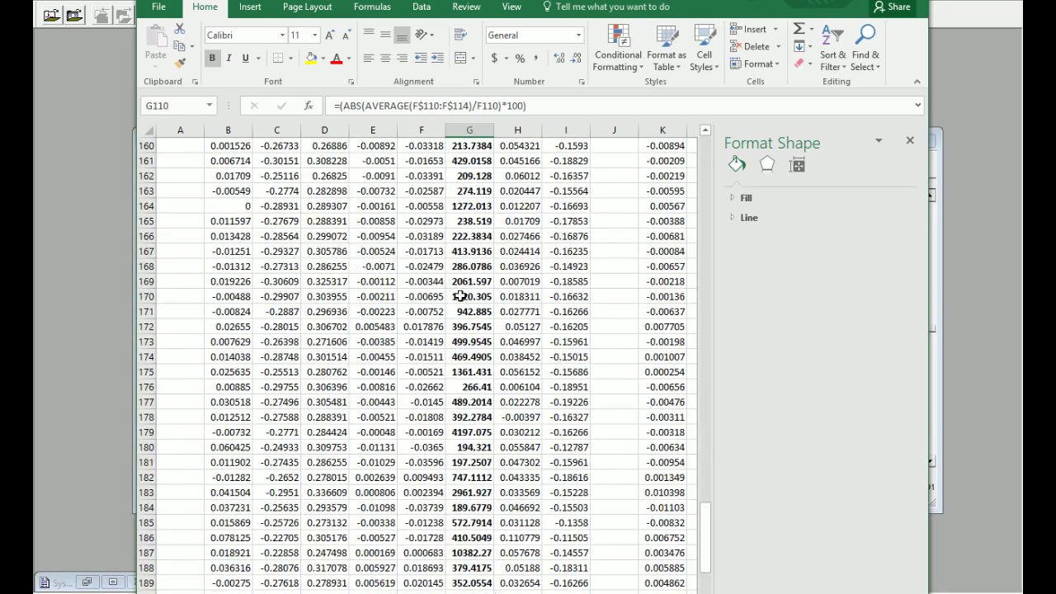
{"action": "scroll", "coordinate": [460, 296], "scroll_direction": "down", "scroll_amount": 5}
{"action": "left_click", "coordinate": [477, 522]}
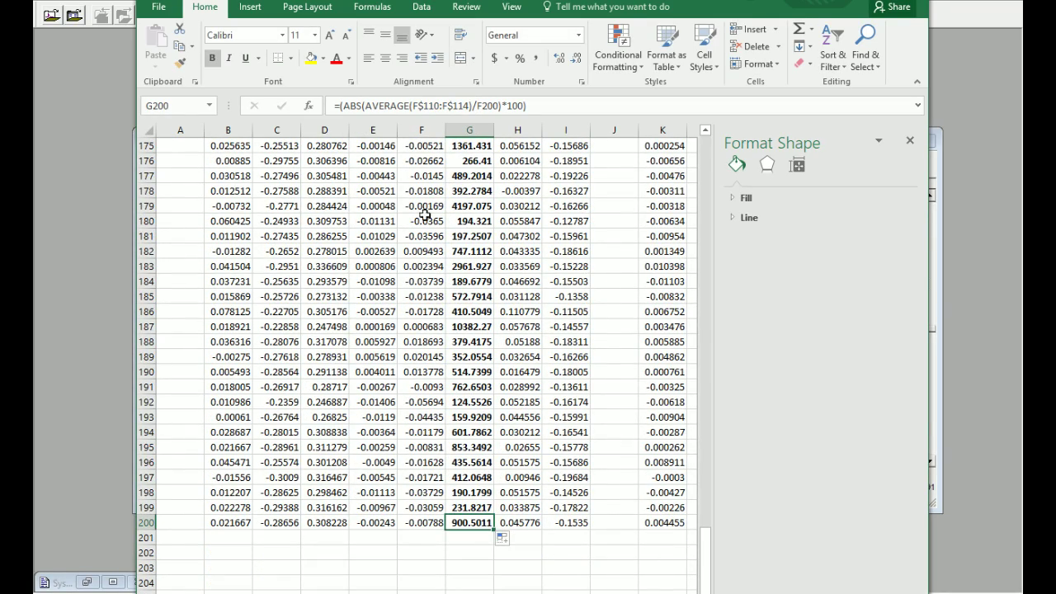
{"action": "left_click", "coordinate": [462, 105]}
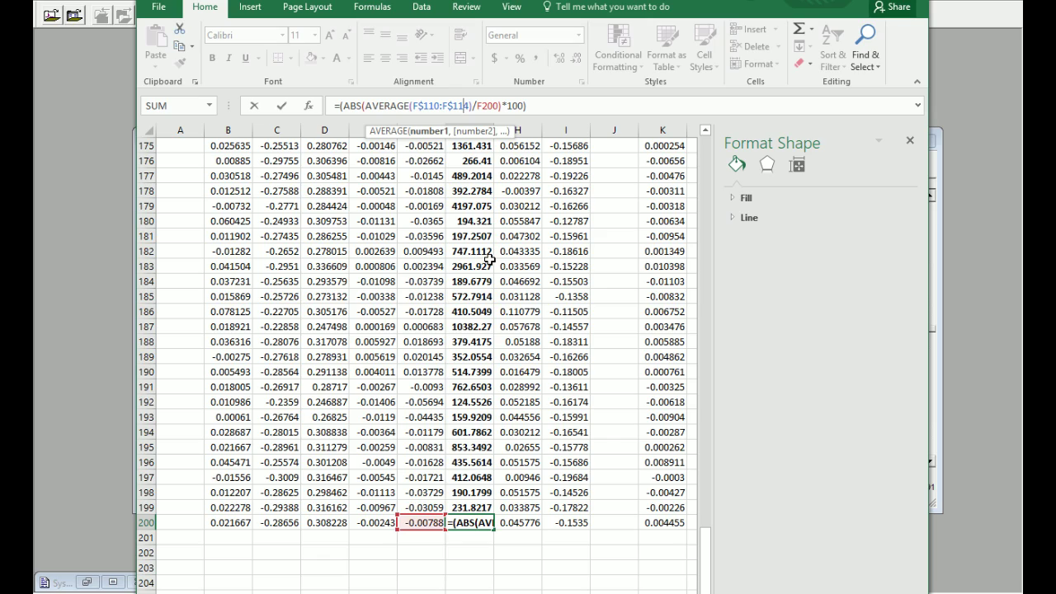
{"action": "key", "text": "ctrl+Return"}
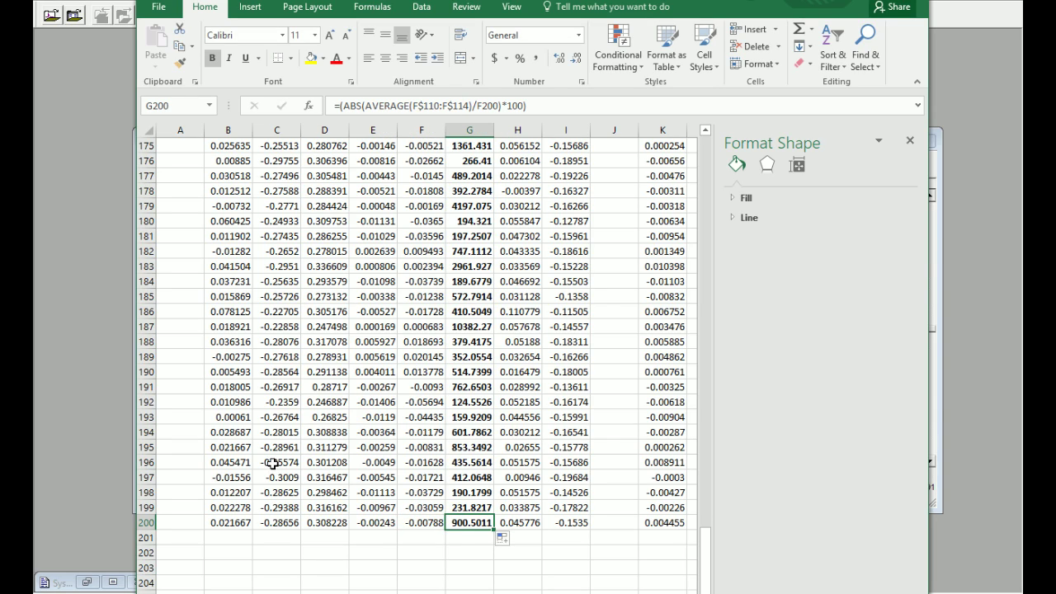
Check the FV and Slope entries in row 200 and the Slope/FV formula in F110 against its source cells.
{"action": "left_click", "coordinate": [377, 522]}
{"action": "left_click", "coordinate": [326, 523]}
{"action": "left_click", "coordinate": [358, 520]}
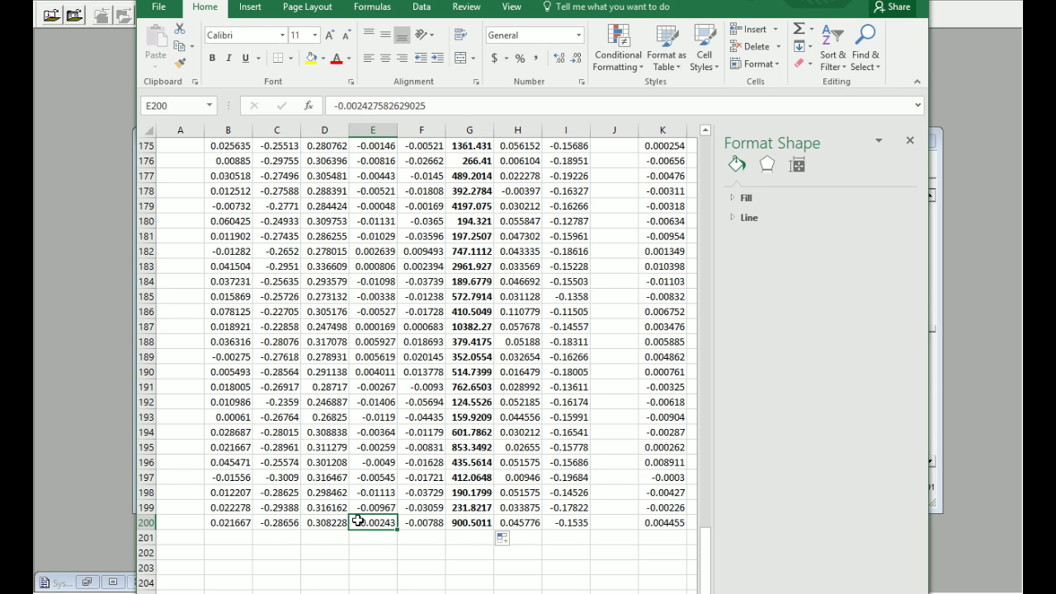
{"action": "scroll", "coordinate": [357, 521], "scroll_direction": "up", "scroll_amount": 20}
{"action": "left_click", "coordinate": [420, 296]}
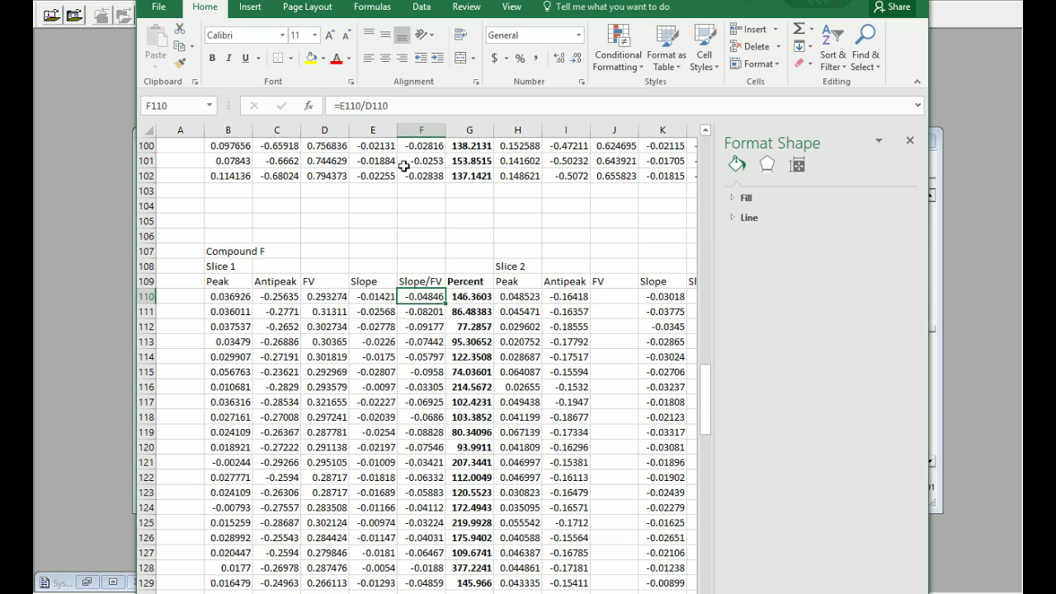
{"action": "left_click", "coordinate": [408, 105]}
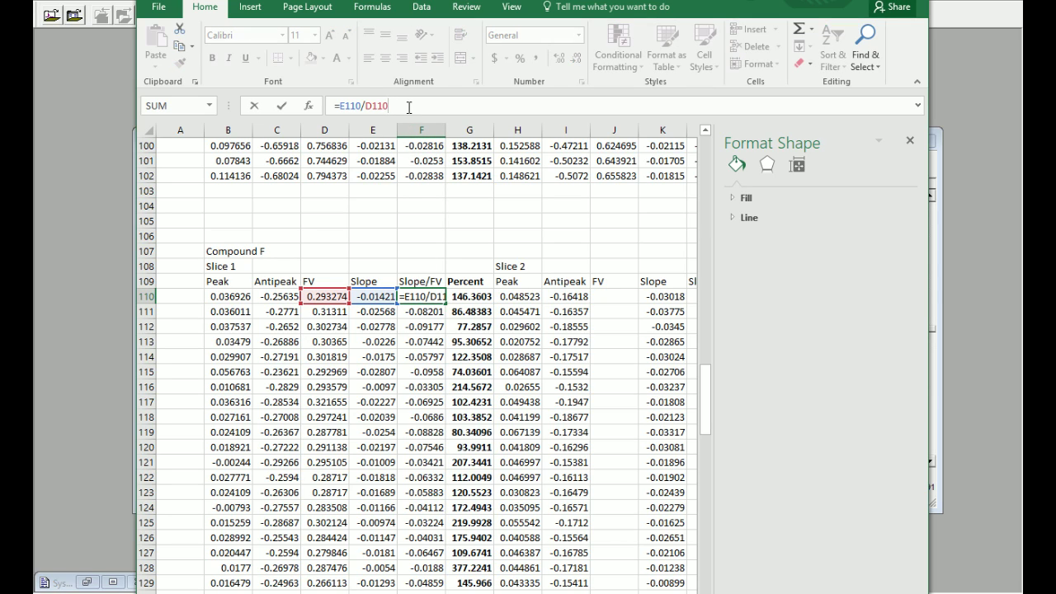
{"action": "key", "text": "Escape"}
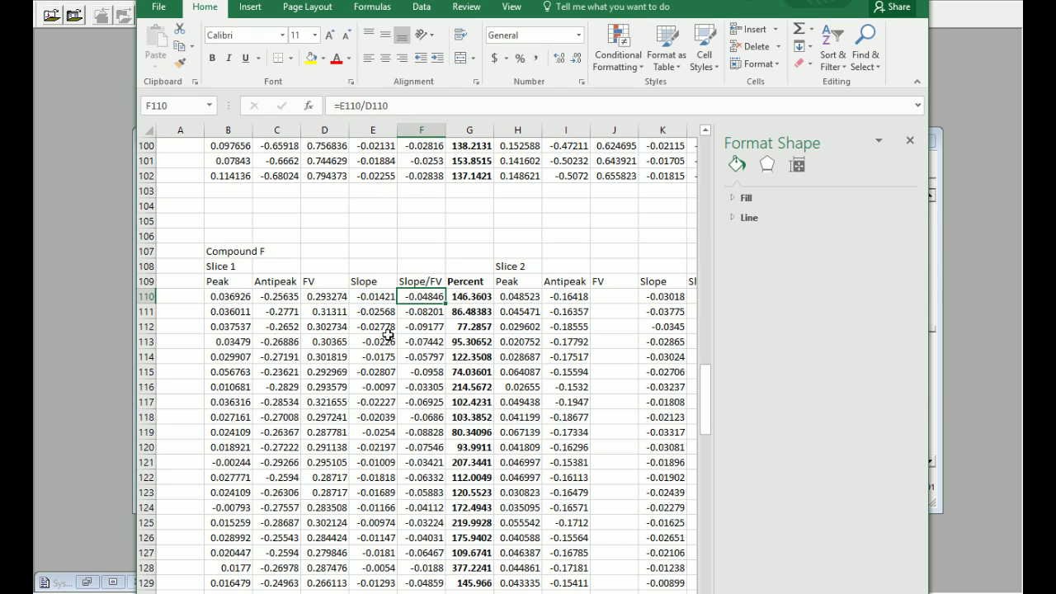
{"action": "scroll", "coordinate": [388, 334], "scroll_direction": "down", "scroll_amount": 3}
{"action": "scroll", "coordinate": [388, 335], "scroll_direction": "up", "scroll_amount": 1}
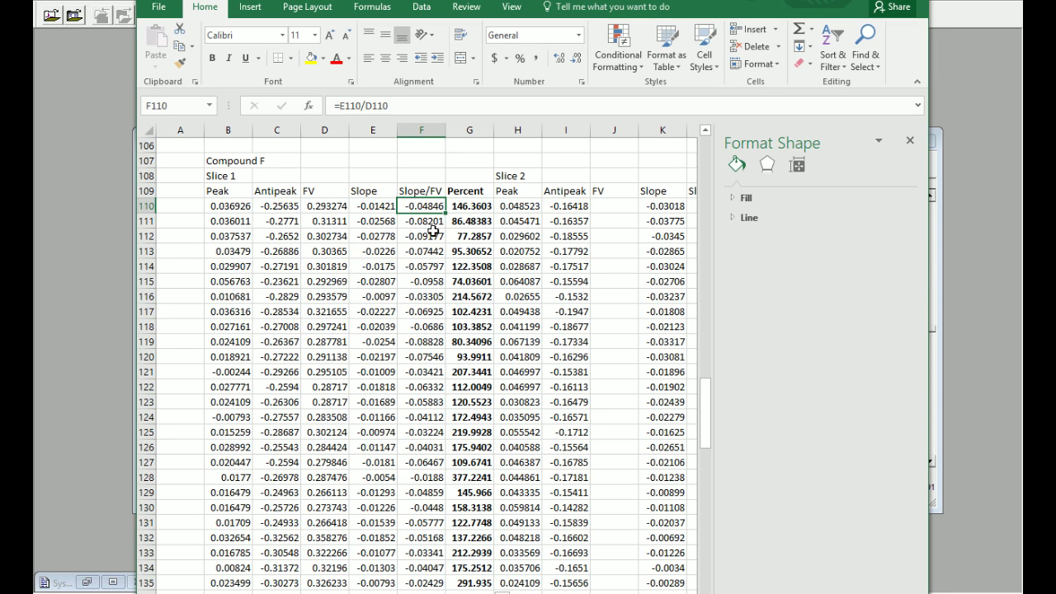
Set the averaged range in the Percent formula in G200 to F$196:F$200.
{"action": "scroll", "coordinate": [435, 233], "scroll_direction": "down", "scroll_amount": 17}
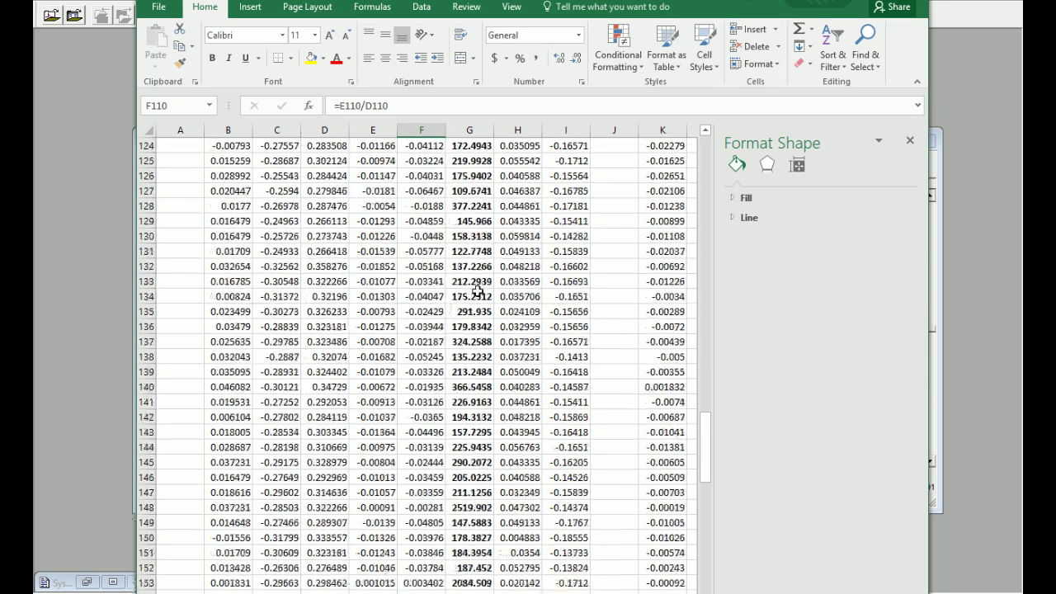
{"action": "scroll", "coordinate": [478, 286], "scroll_direction": "down", "scroll_amount": 5}
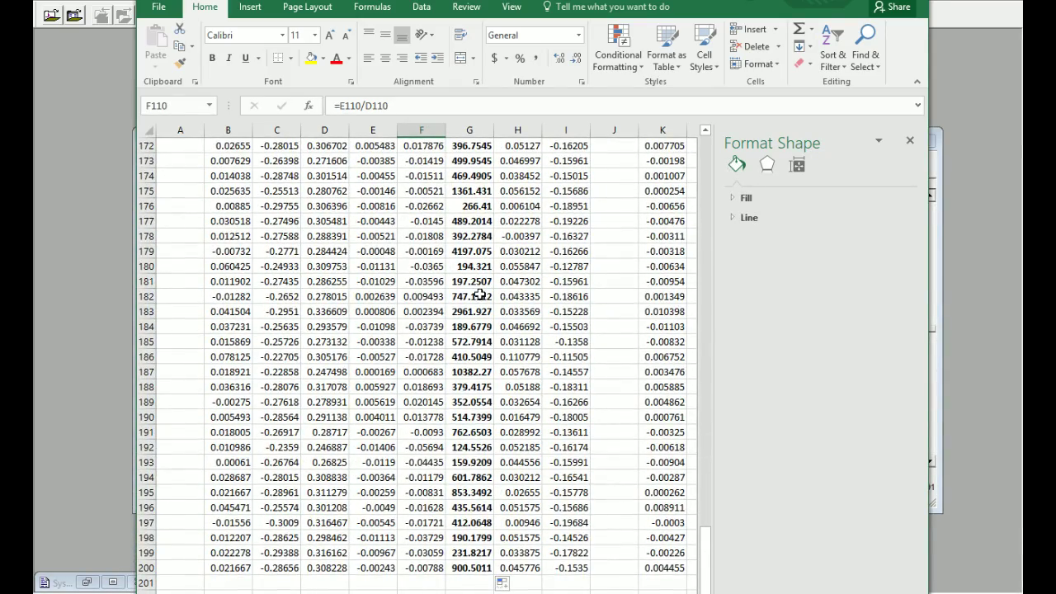
{"action": "scroll", "coordinate": [472, 302], "scroll_direction": "up", "scroll_amount": 16}
{"action": "scroll", "coordinate": [467, 311], "scroll_direction": "down", "scroll_amount": 13}
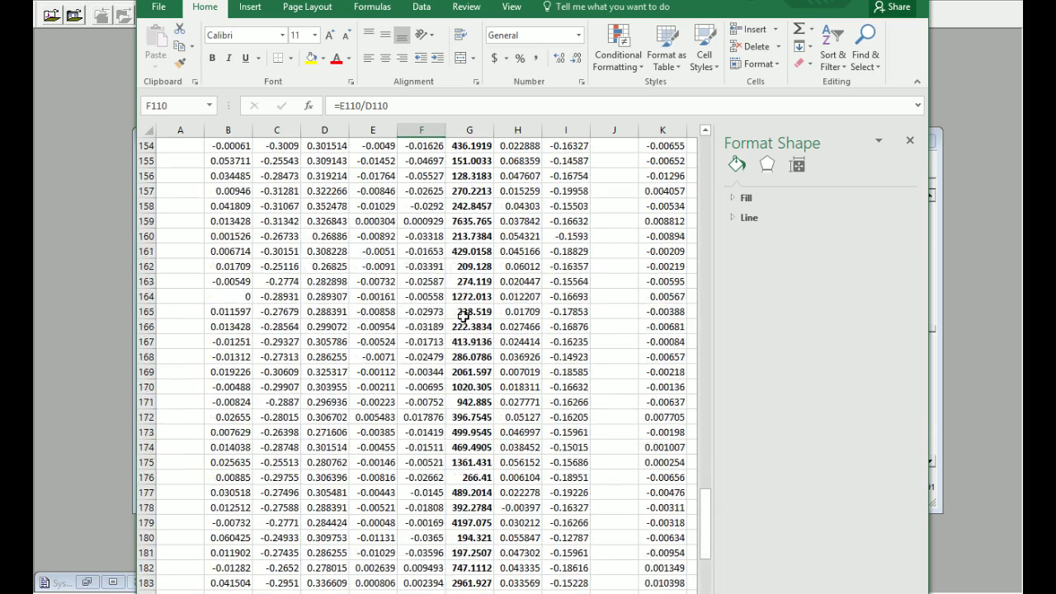
{"action": "scroll", "coordinate": [468, 312], "scroll_direction": "down", "scroll_amount": 6}
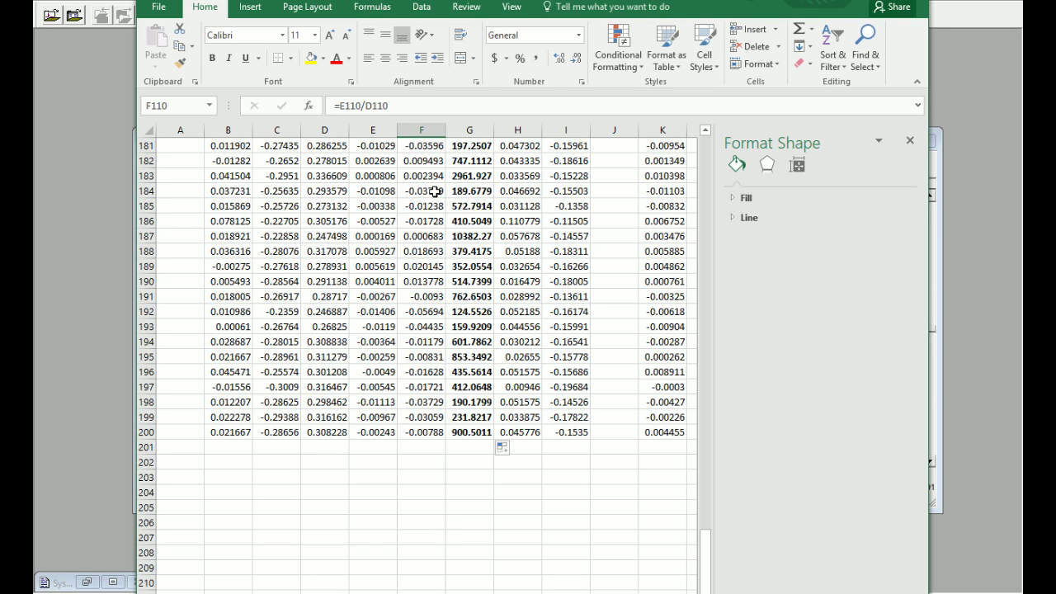
{"action": "left_click", "coordinate": [469, 435]}
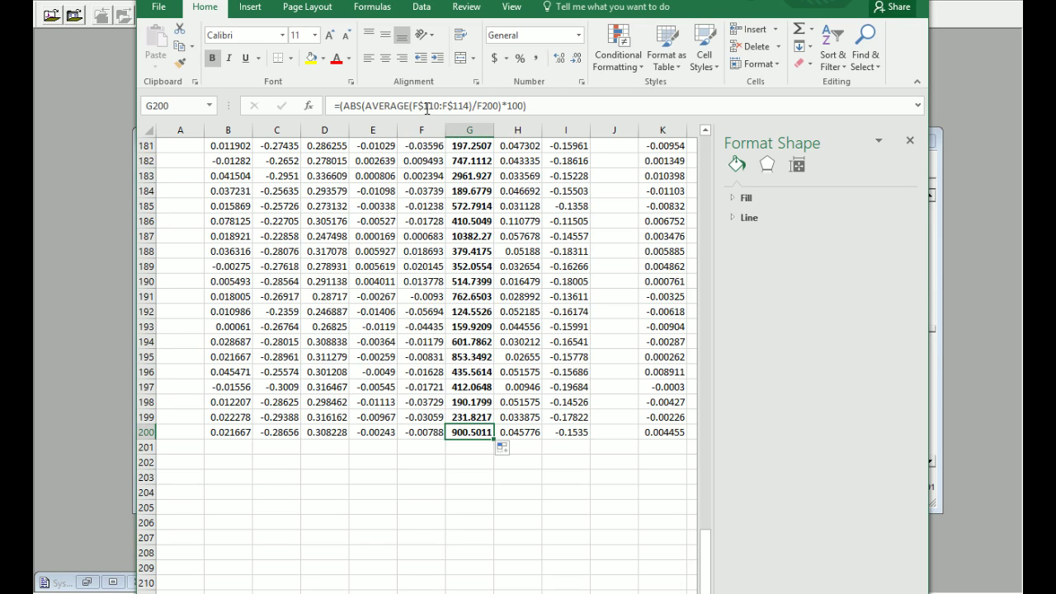
{"action": "key", "text": "F2"}
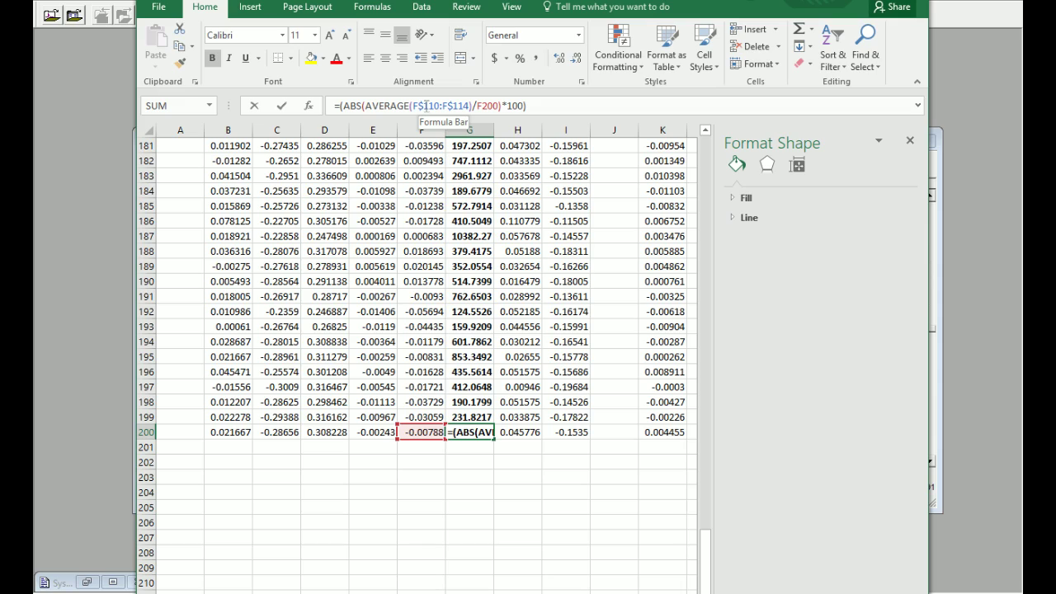
{"action": "left_click_drag", "start_coordinate": [426, 106], "coordinate": [439, 105]}
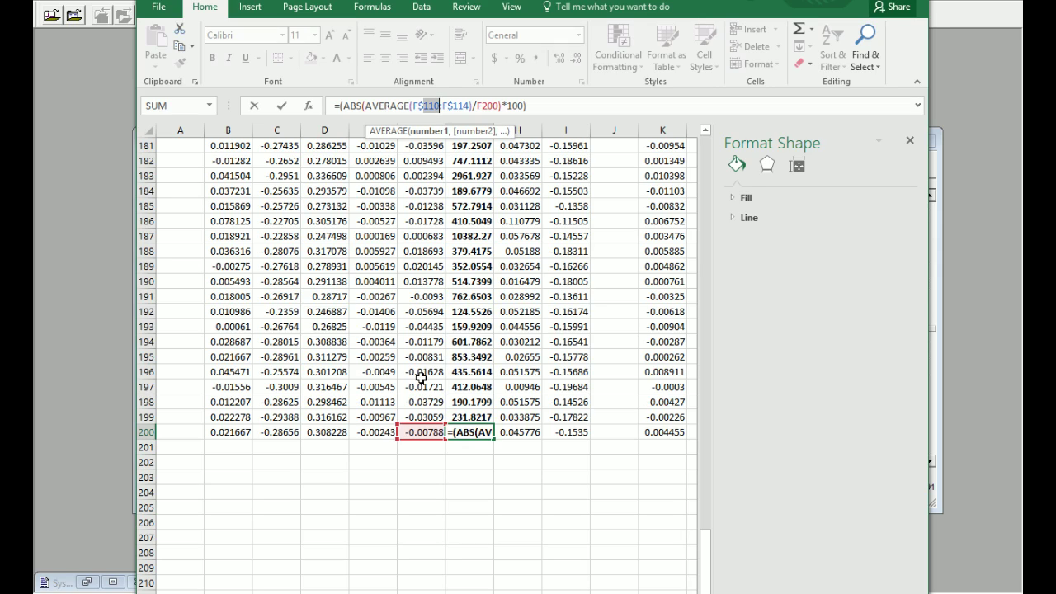
{"action": "type", "text": "196"}
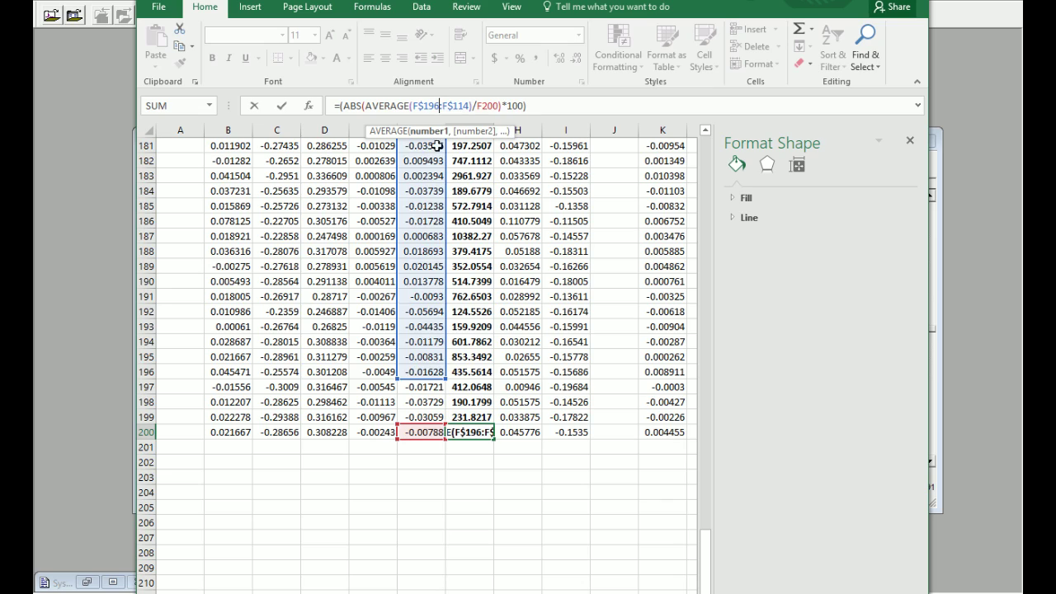
{"action": "double_click", "coordinate": [469, 106]}
{"action": "type", "text": "200"}
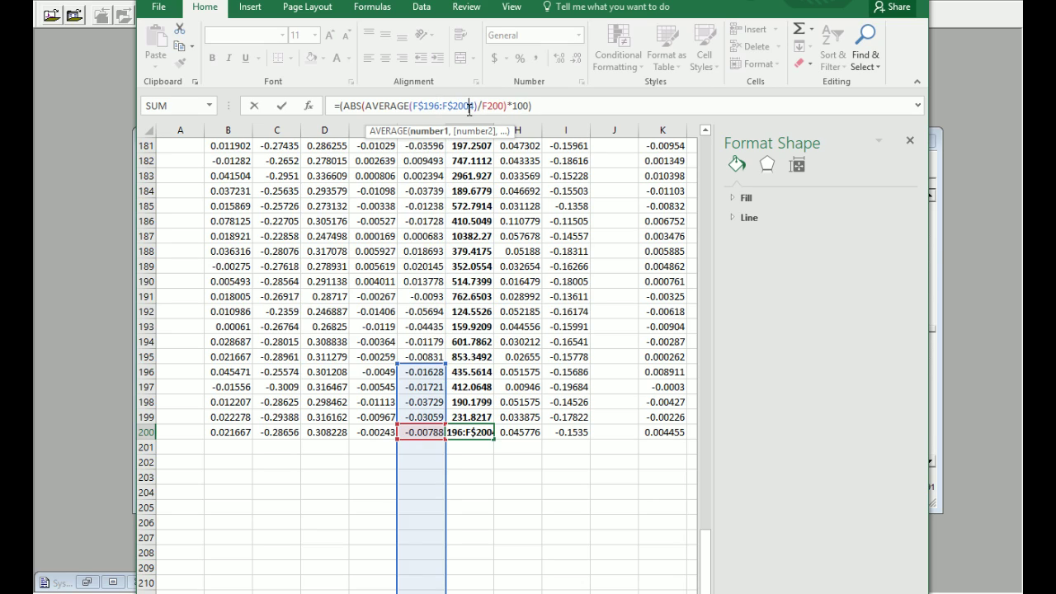
{"action": "left_click", "coordinate": [526, 408]}
Fill the Percent formula from G200 upward to G183 in Compound F's Slice 1.
{"action": "left_click", "coordinate": [489, 434]}
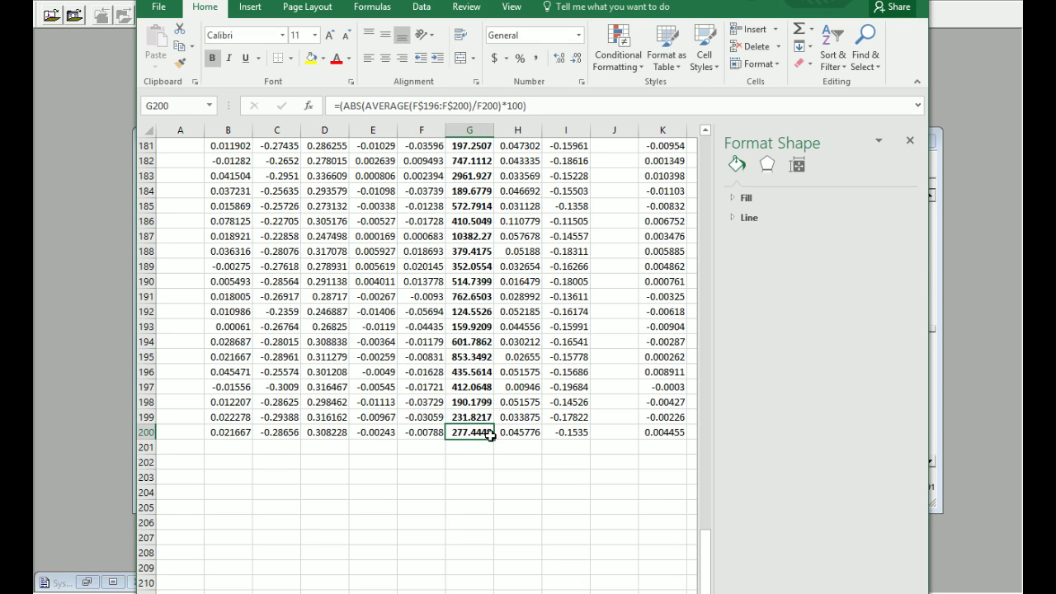
{"action": "left_click_drag", "start_coordinate": [494, 440], "coordinate": [487, 176]}
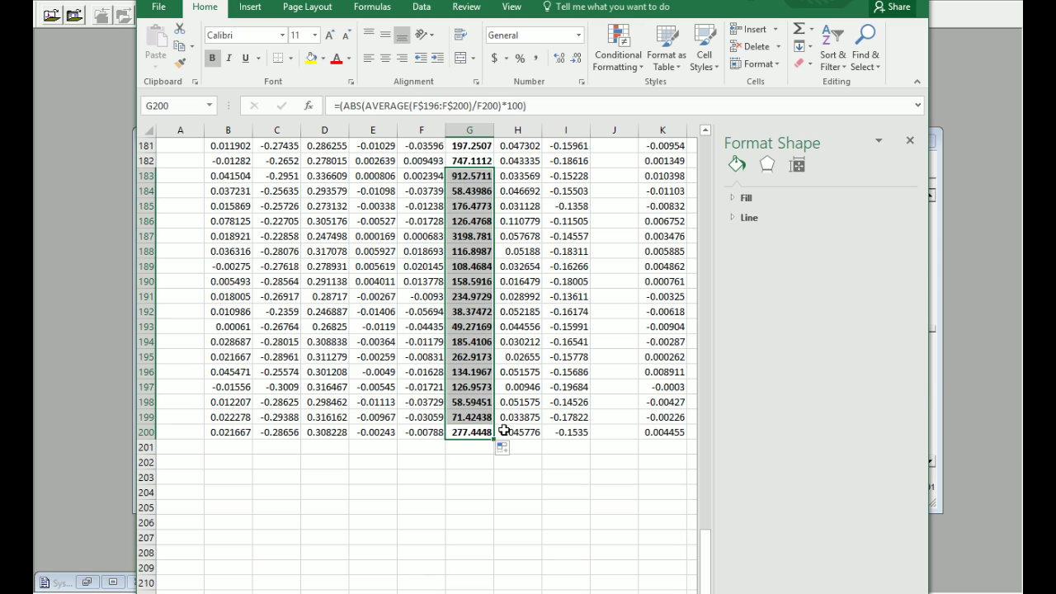
{"action": "scroll", "coordinate": [504, 433], "scroll_direction": "up", "scroll_amount": 8}
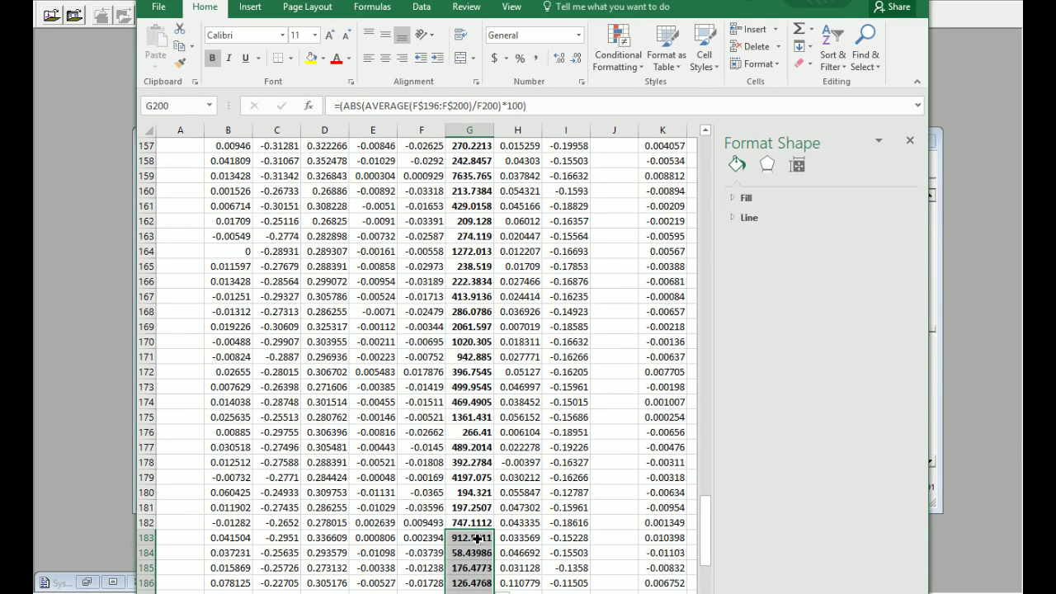
Copy the Percent formula from G183 into G5 of Compound C's Slice 1 and fill it down through G101.
{"action": "left_click", "coordinate": [479, 537]}
{"action": "key", "text": "ctrl+c"}
{"action": "scroll", "coordinate": [490, 525], "scroll_direction": "up", "scroll_amount": 20}
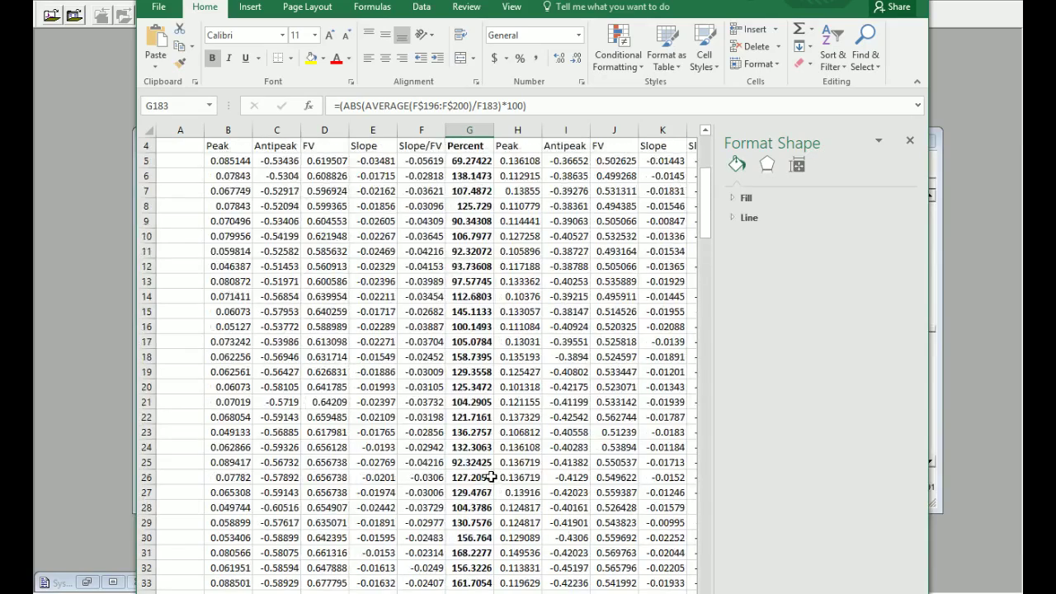
{"action": "left_click", "coordinate": [476, 210]}
{"action": "key", "text": "ctrl+v"}
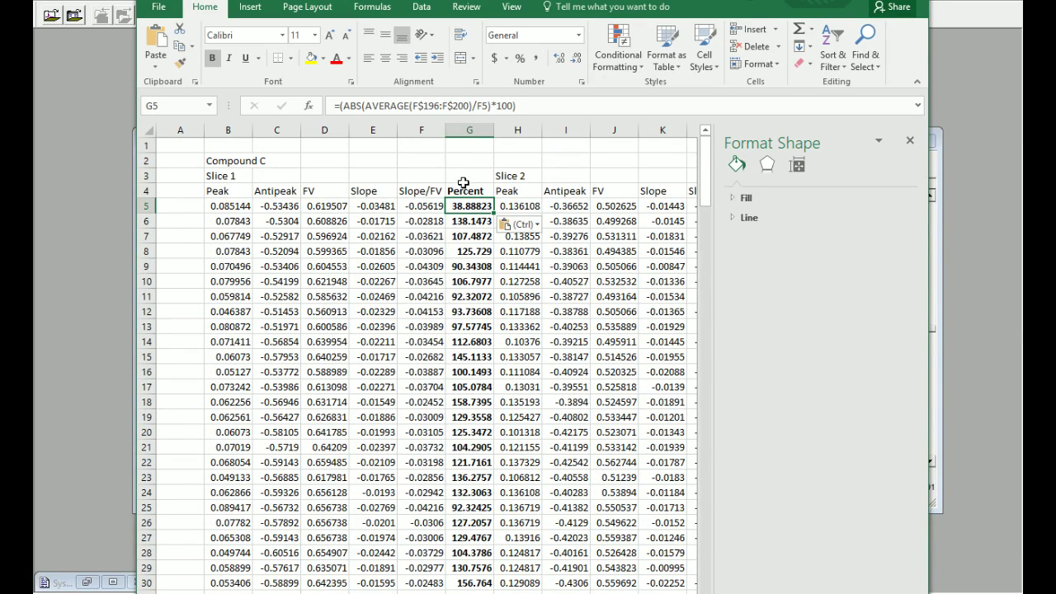
{"action": "left_click_drag", "start_coordinate": [496, 212], "coordinate": [481, 579]}
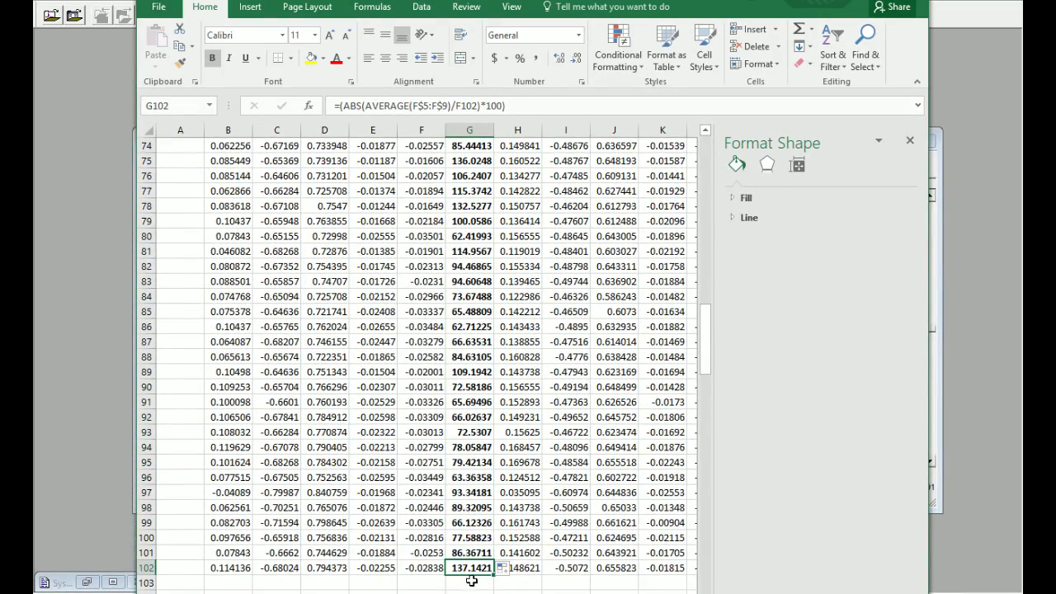
{"action": "left_click", "coordinate": [469, 583]}
{"action": "scroll", "coordinate": [467, 585], "scroll_direction": "up", "scroll_amount": 20}
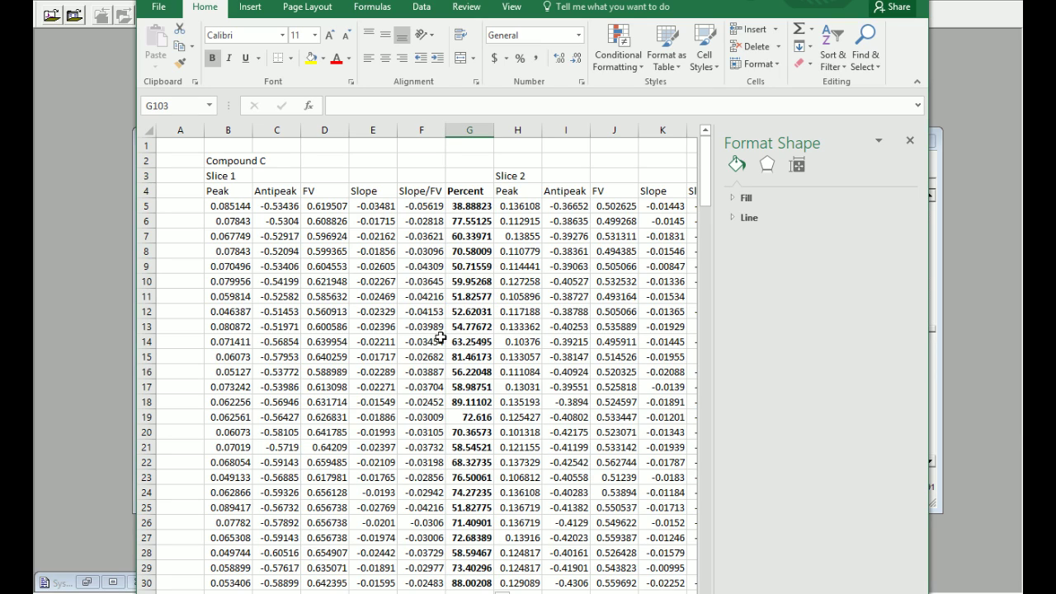
Undo the copied and filled Percent formulas in Compounds C and F, including the range change in G200.
{"action": "left_click", "coordinate": [470, 364]}
{"action": "left_click", "coordinate": [472, 324]}
{"action": "key", "text": "ctrl+z"}
{"action": "key", "text": "ctrl+c"}
{"action": "key", "text": "ctrl+Down"}
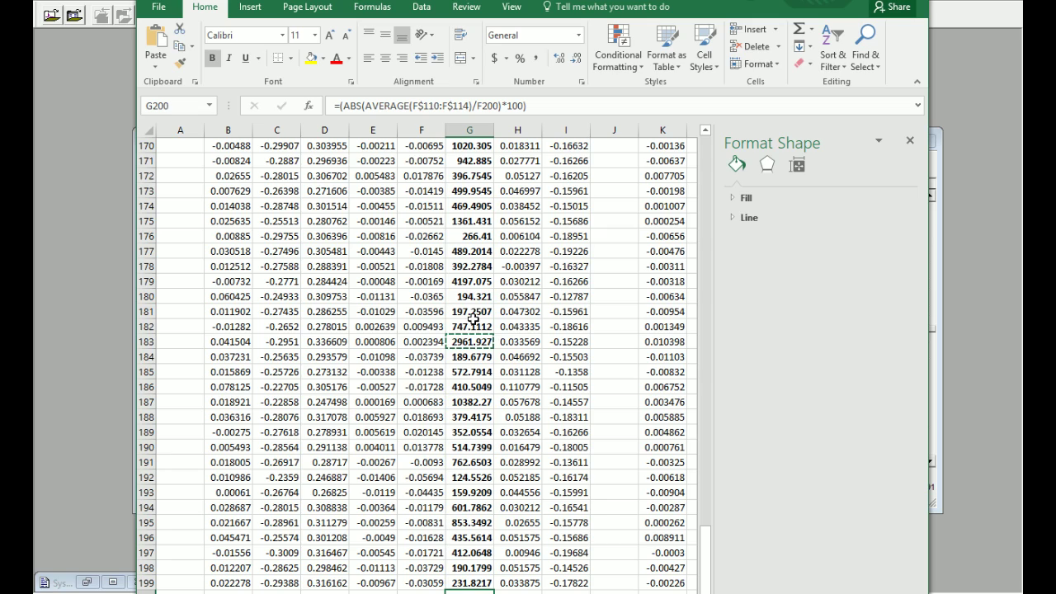
{"action": "scroll", "coordinate": [472, 355], "scroll_direction": "down", "scroll_amount": 3}
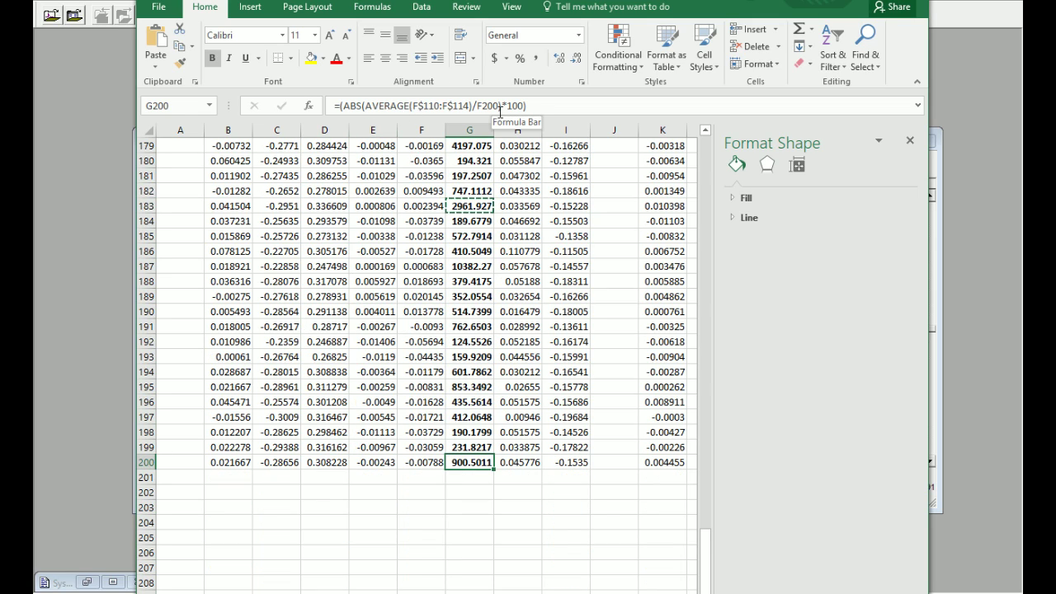
{"action": "left_click", "coordinate": [447, 106]}
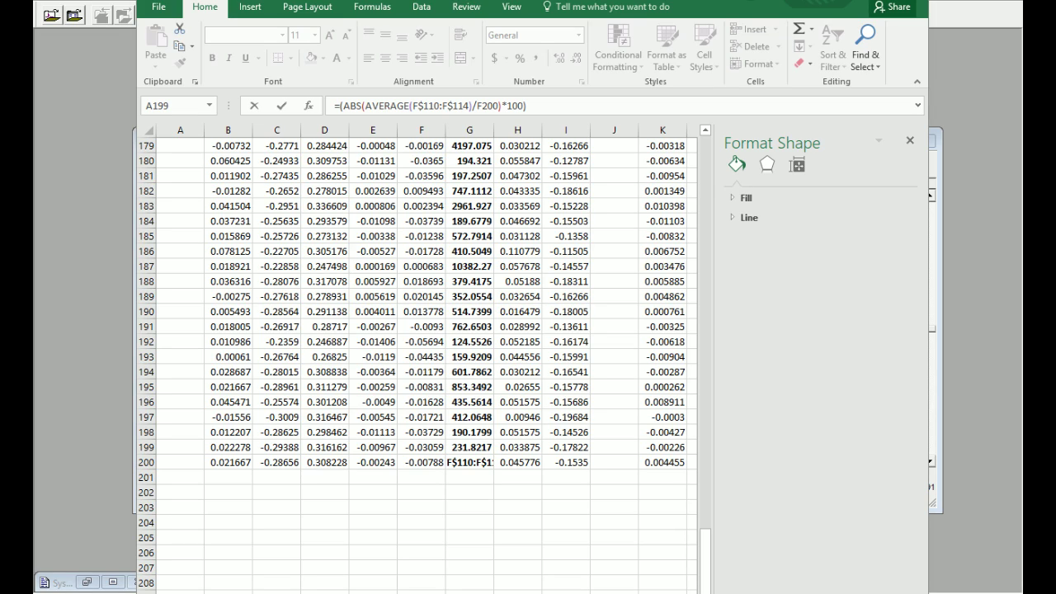
{"action": "key", "text": "ctrl+Return"}
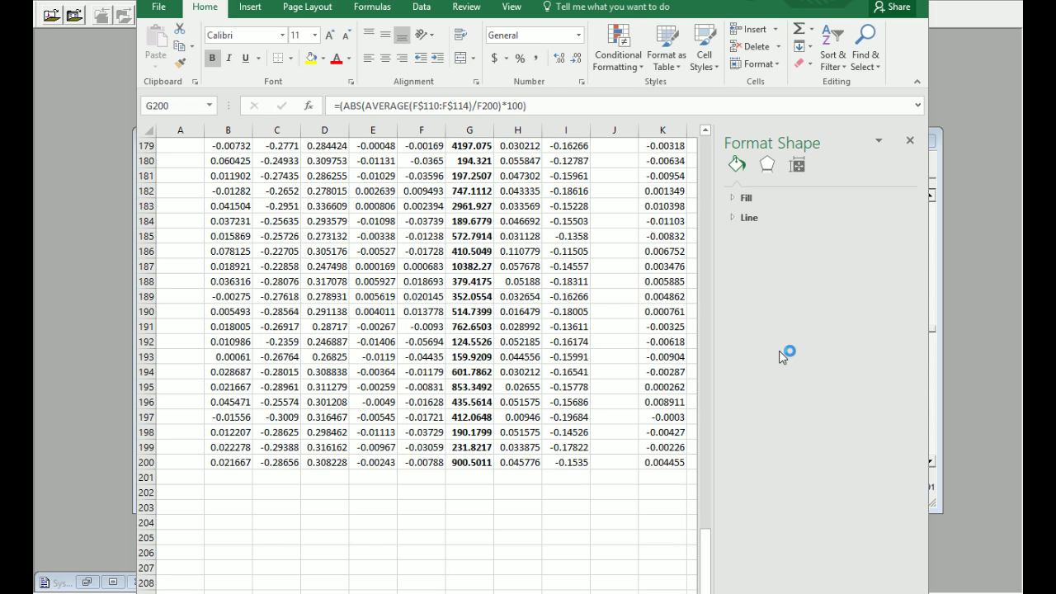
{"action": "left_click", "coordinate": [533, 463]}
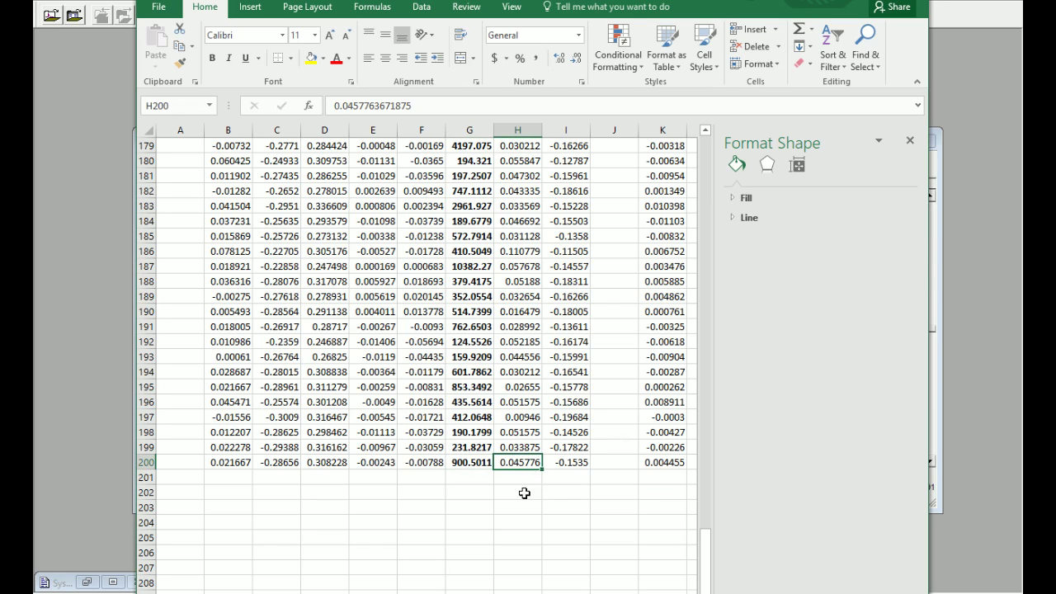
Edit the Percent formula in G200 so that it averages F$196:F$200, the last five Slope/FV rows.
{"action": "left_click", "coordinate": [471, 463]}
{"action": "left_click", "coordinate": [438, 106]}
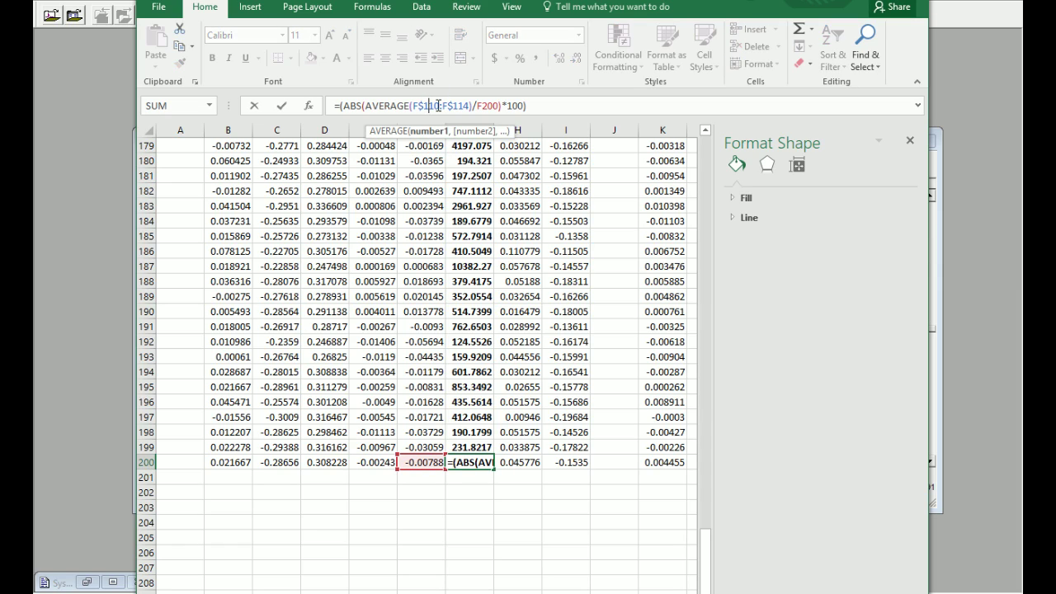
{"action": "key", "text": "BackSpace"}
{"action": "type", "text": "2"}
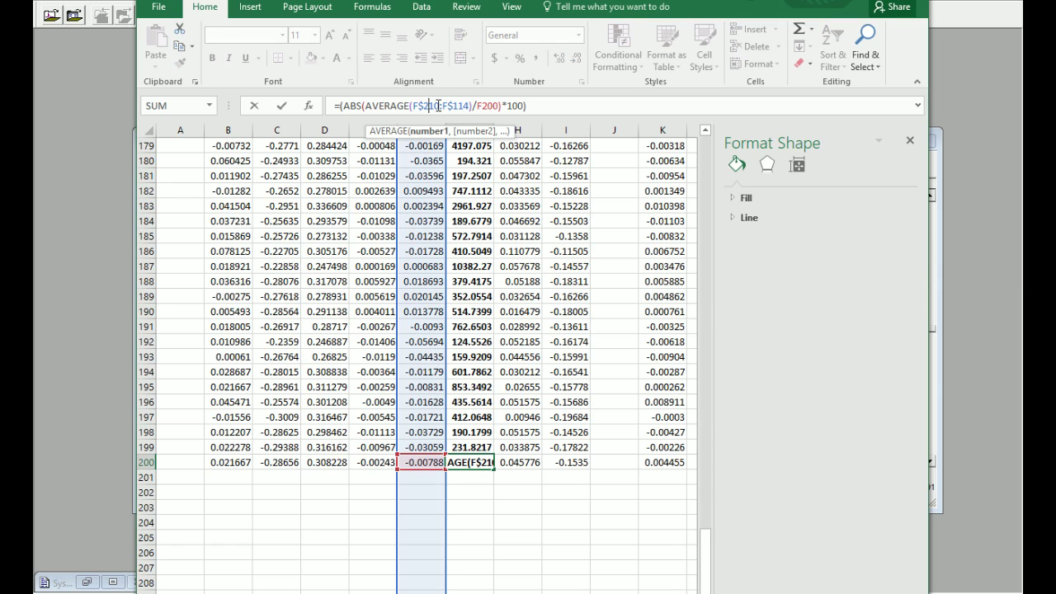
{"action": "key", "text": "BackSpace"}
{"action": "key", "text": "BackSpace"}
{"action": "type", "text": "1996"}
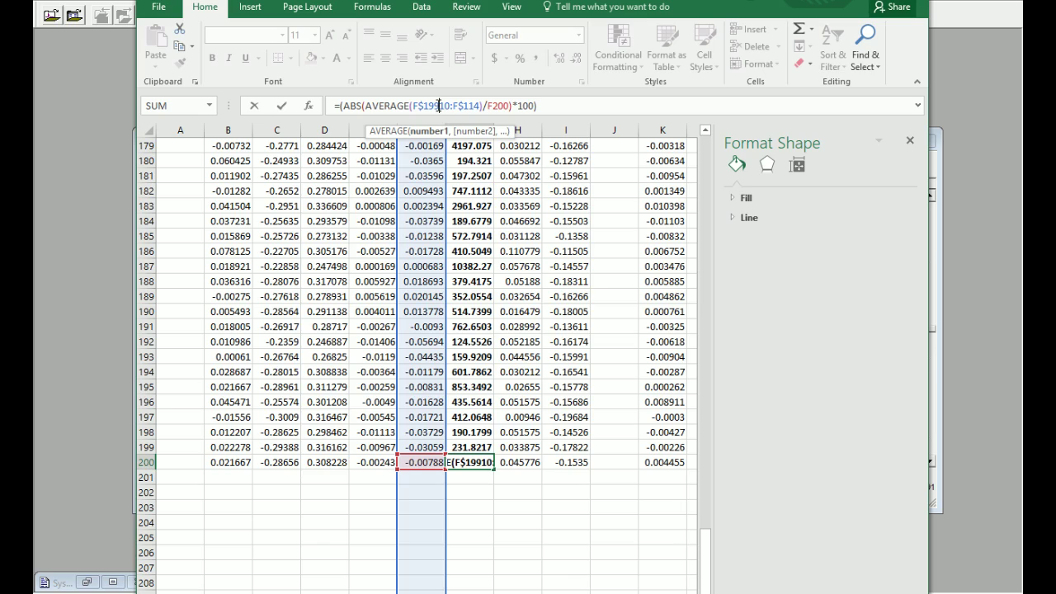
{"action": "key", "text": "Delete"}
{"action": "key", "text": "Delete"}
{"action": "type", "text": ":"}
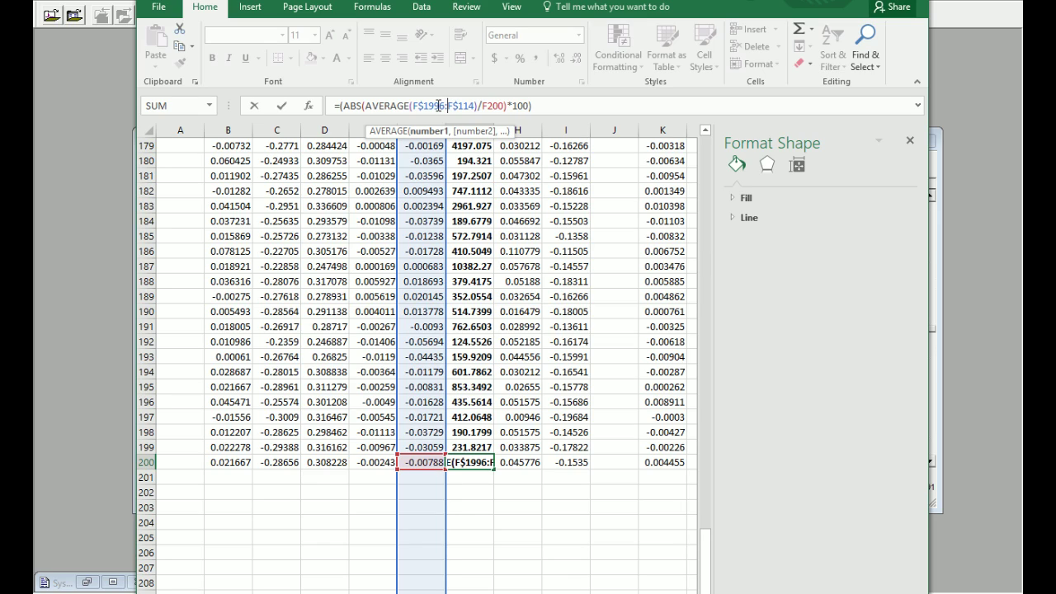
{"action": "key", "text": "Delete"}
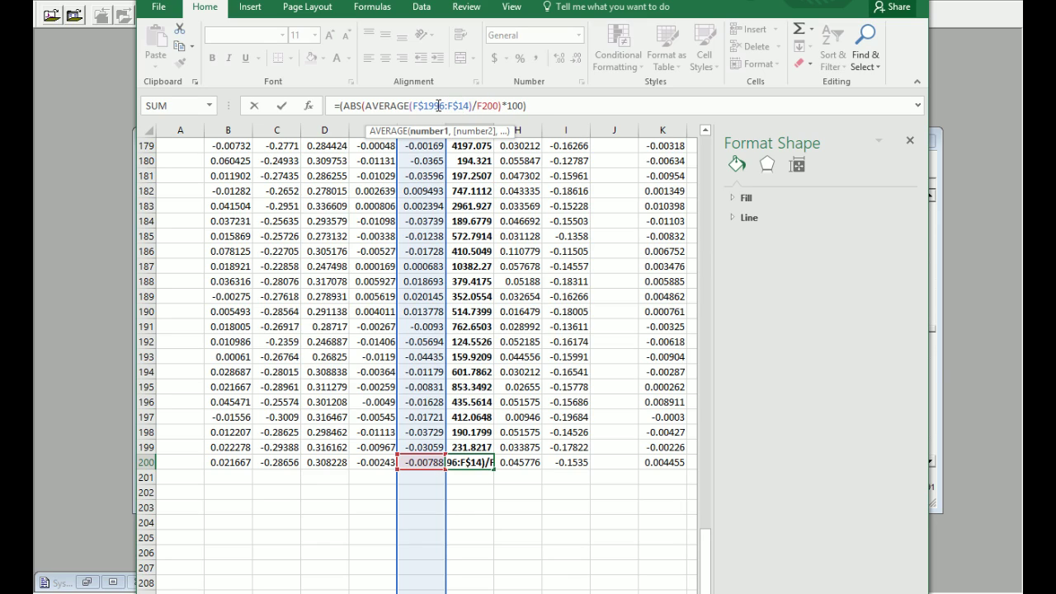
{"action": "key", "text": "Return"}
Fill the Percent formula from G200 upward to G110 for Compound F's Slice 1 and check the formula in G113.
{"action": "left_click", "coordinate": [490, 463]}
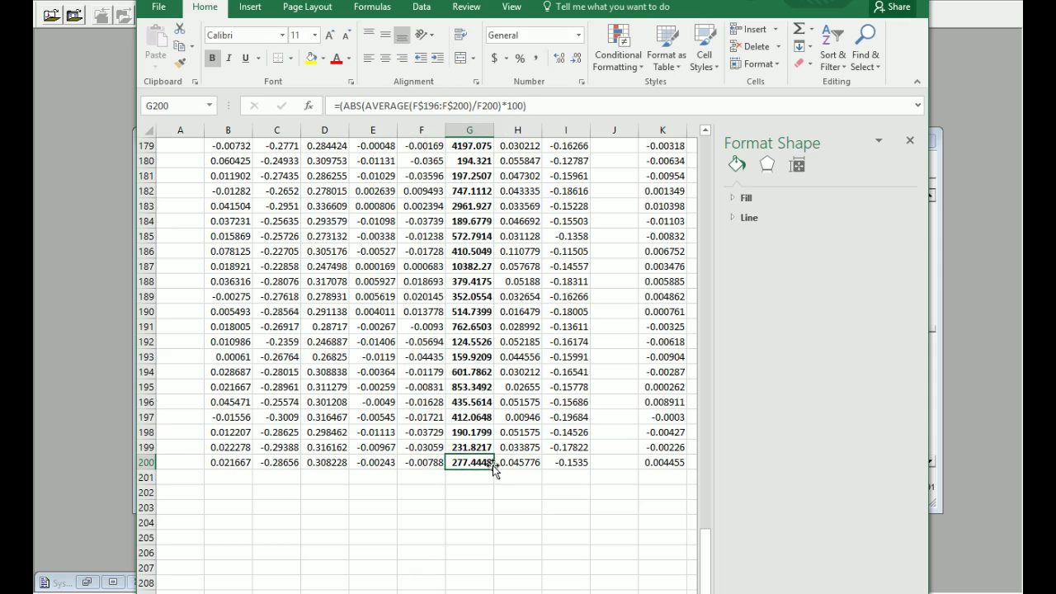
{"action": "left_click_drag", "start_coordinate": [493, 464], "coordinate": [479, 217]}
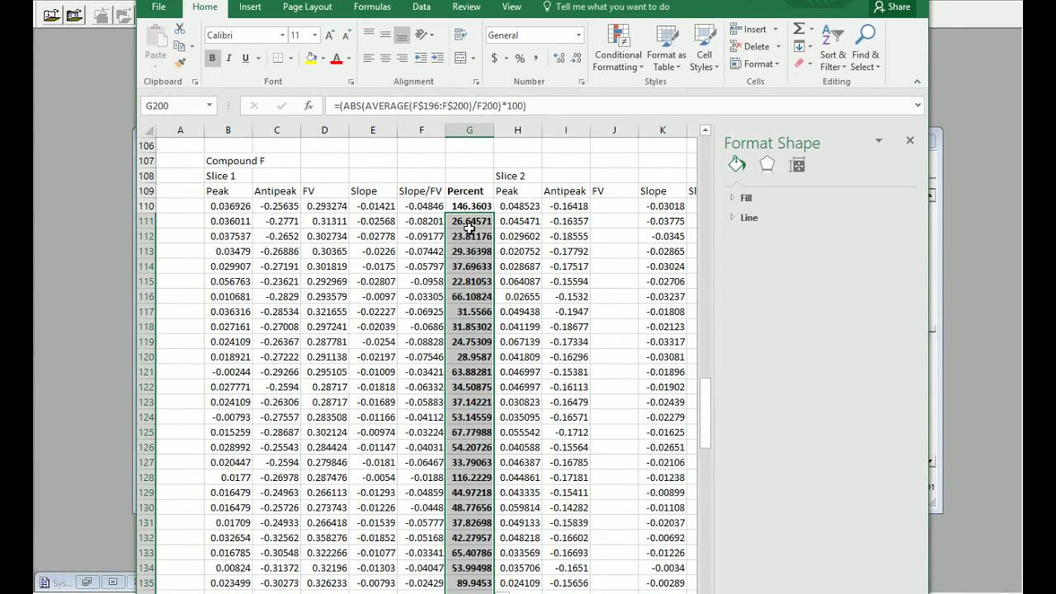
{"action": "left_click", "coordinate": [482, 217]}
{"action": "left_click", "coordinate": [485, 251]}
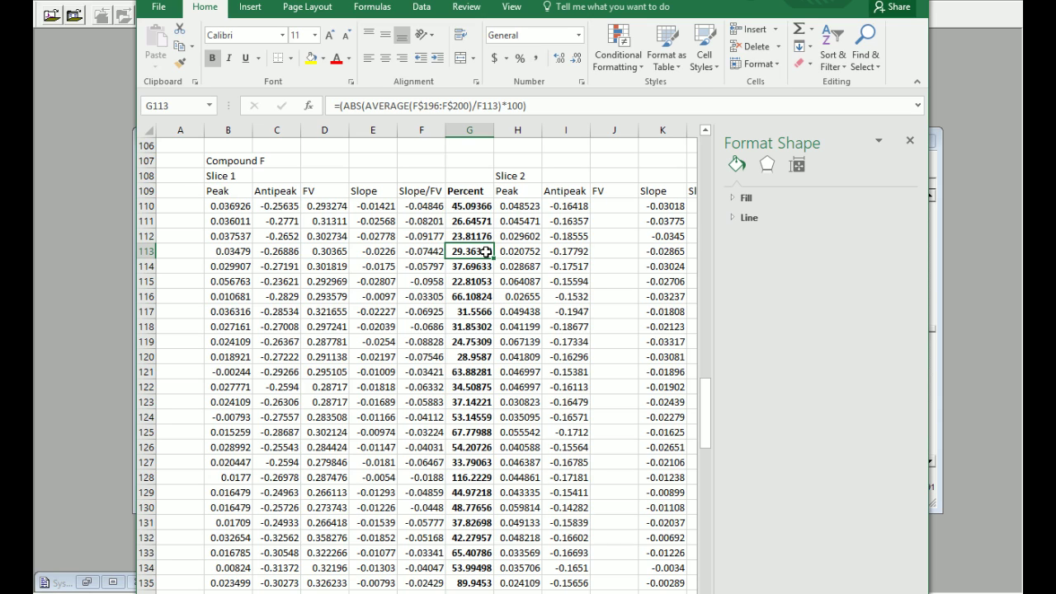
Look over the Slice 1 Percent values of Compound F and Compound C.
{"action": "scroll", "coordinate": [485, 251], "scroll_direction": "down", "scroll_amount": 13}
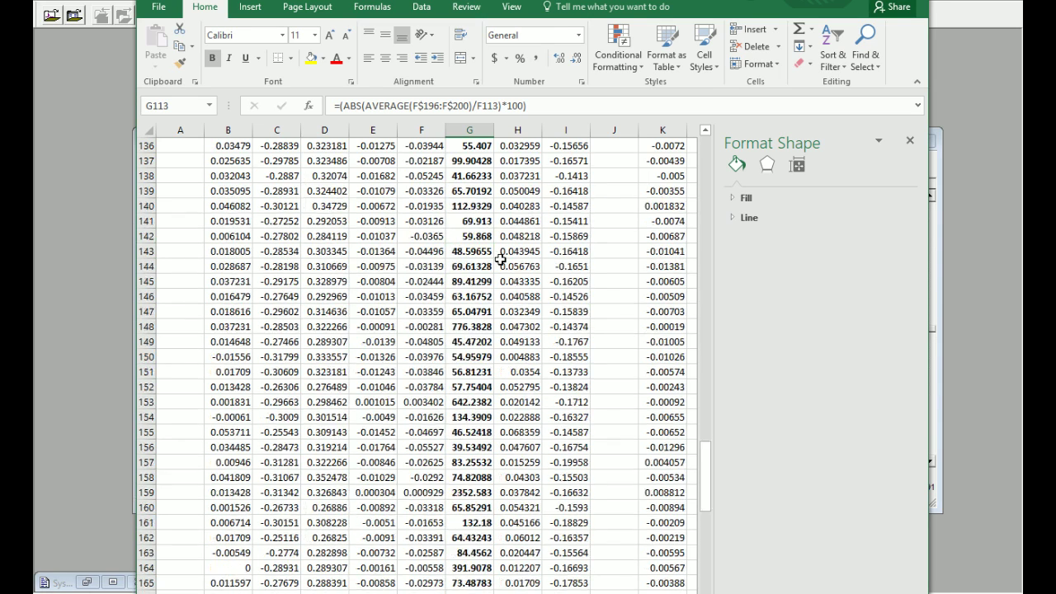
{"action": "scroll", "coordinate": [493, 256], "scroll_direction": "down", "scroll_amount": 9}
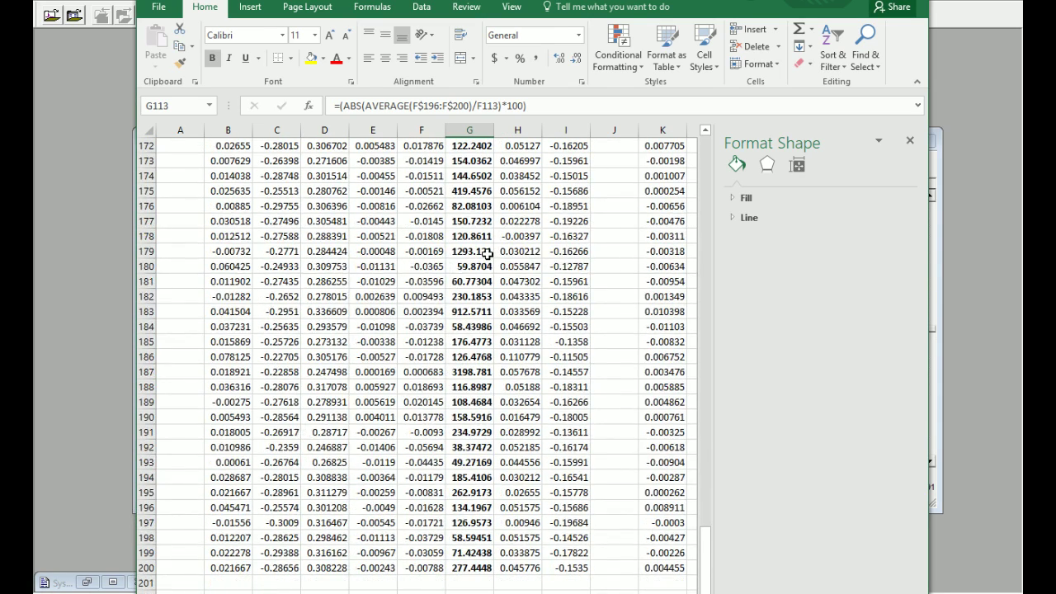
{"action": "scroll", "coordinate": [480, 296], "scroll_direction": "up", "scroll_amount": 16}
{"action": "scroll", "coordinate": [480, 297], "scroll_direction": "up", "scroll_amount": 20}
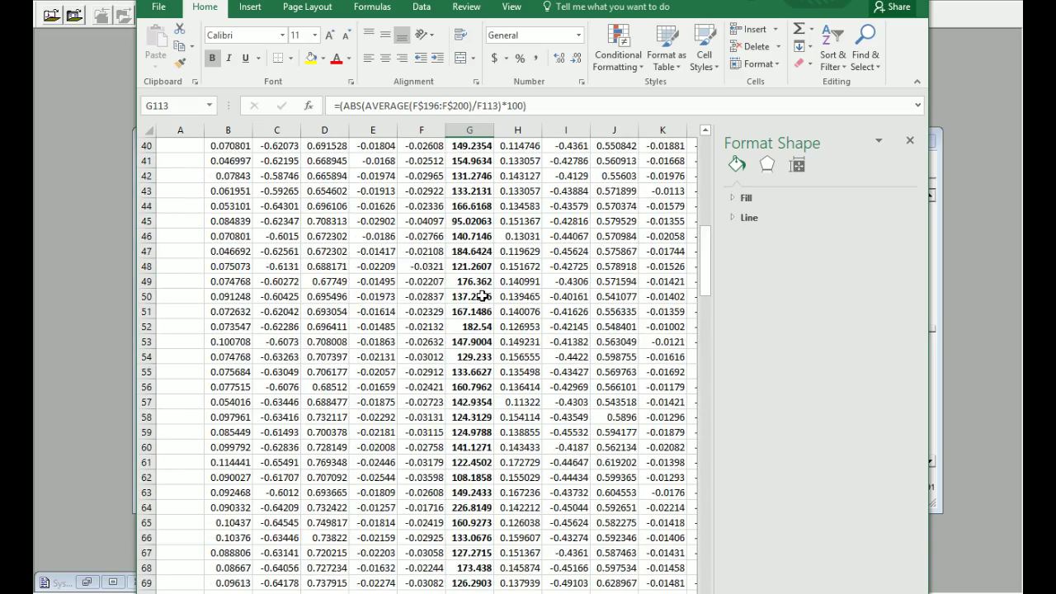
{"action": "scroll", "coordinate": [484, 293], "scroll_direction": "down", "scroll_amount": 6}
{"action": "scroll", "coordinate": [485, 417], "scroll_direction": "up", "scroll_amount": 19}
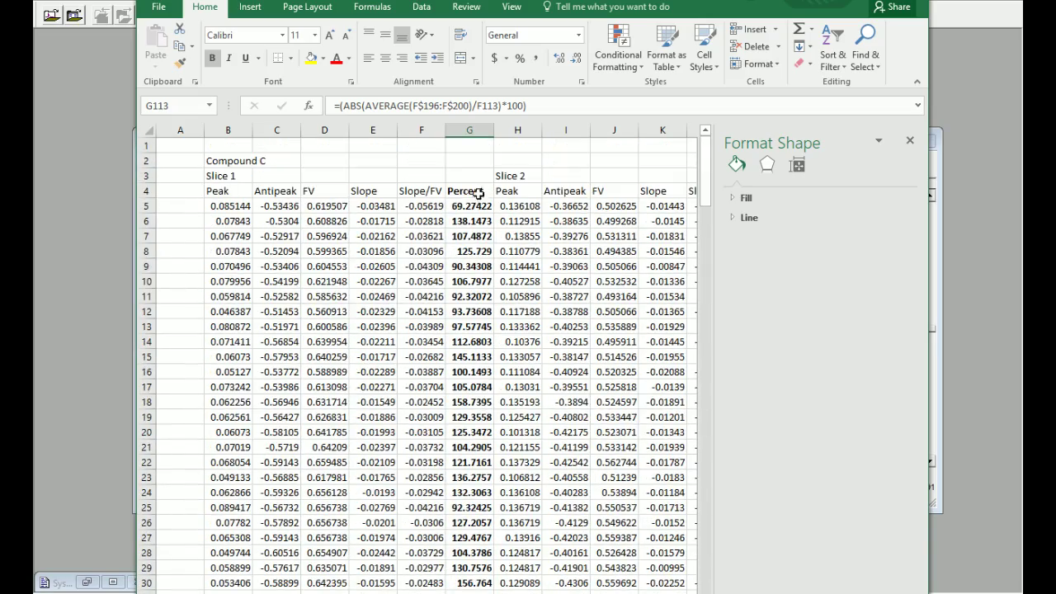
Edit the Percent formula in G102 of Compound C's Slice 1 so that it averages F$98:F$102.
{"action": "scroll", "coordinate": [485, 317], "scroll_direction": "down", "scroll_amount": 20}
{"action": "scroll", "coordinate": [484, 318], "scroll_direction": "down", "scroll_amount": 15}
{"action": "scroll", "coordinate": [478, 347], "scroll_direction": "up", "scroll_amount": 7}
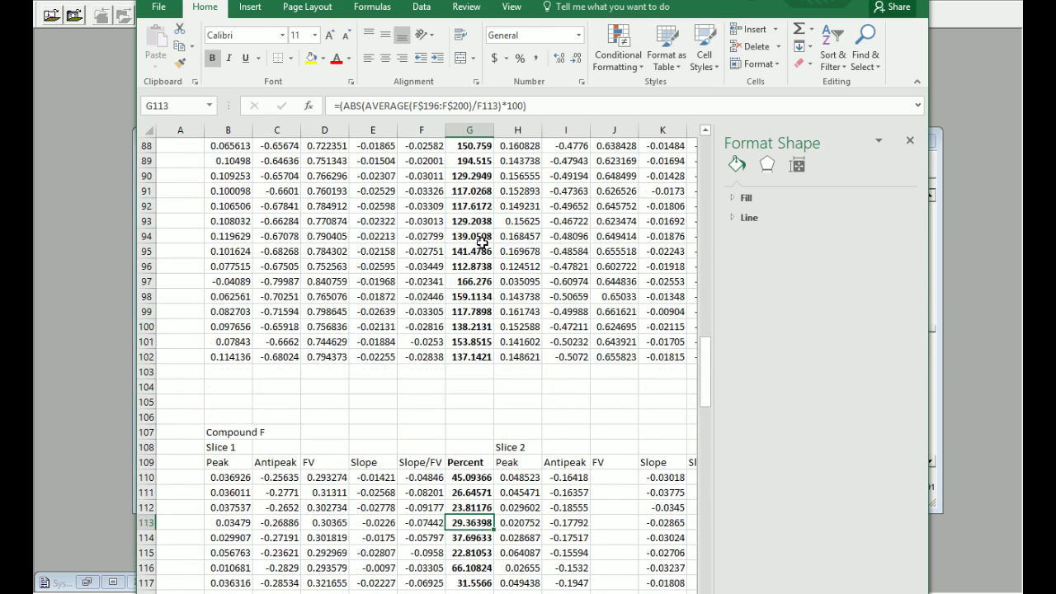
{"action": "left_click", "coordinate": [475, 357]}
{"action": "left_click", "coordinate": [424, 106]}
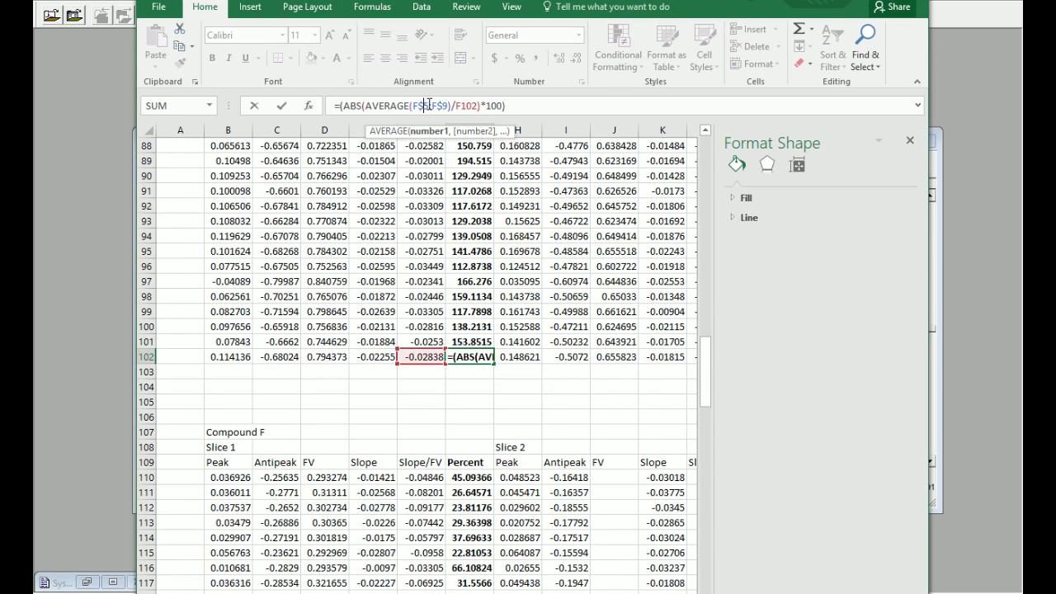
{"action": "left_click", "coordinate": [444, 105]}
{"action": "key", "text": "BackSpace"}
{"action": "type", "text": "102"}
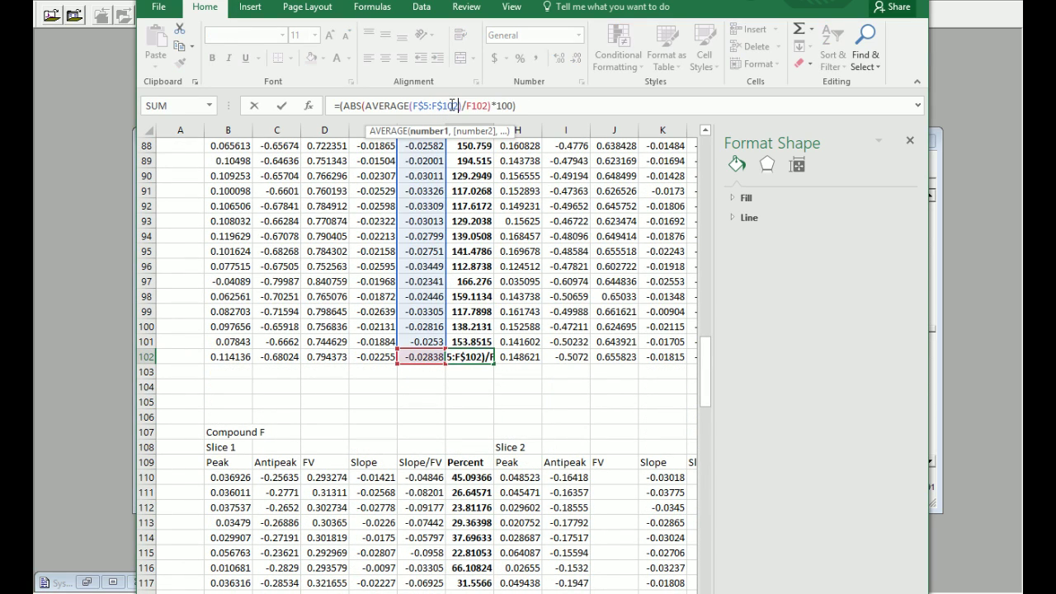
{"action": "key", "text": "BackSpace"}
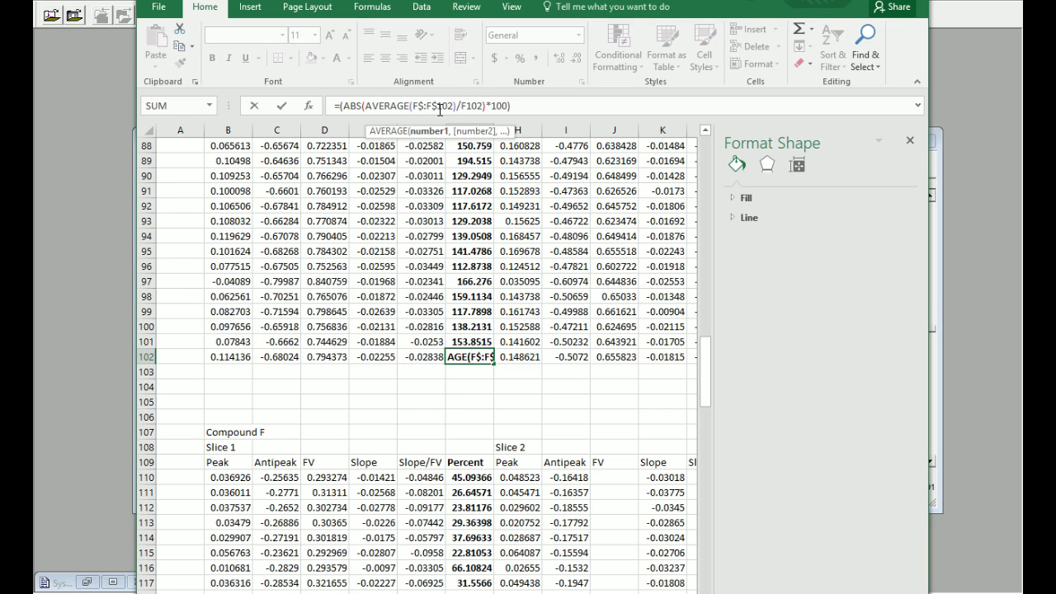
{"action": "type", "text": "98"}
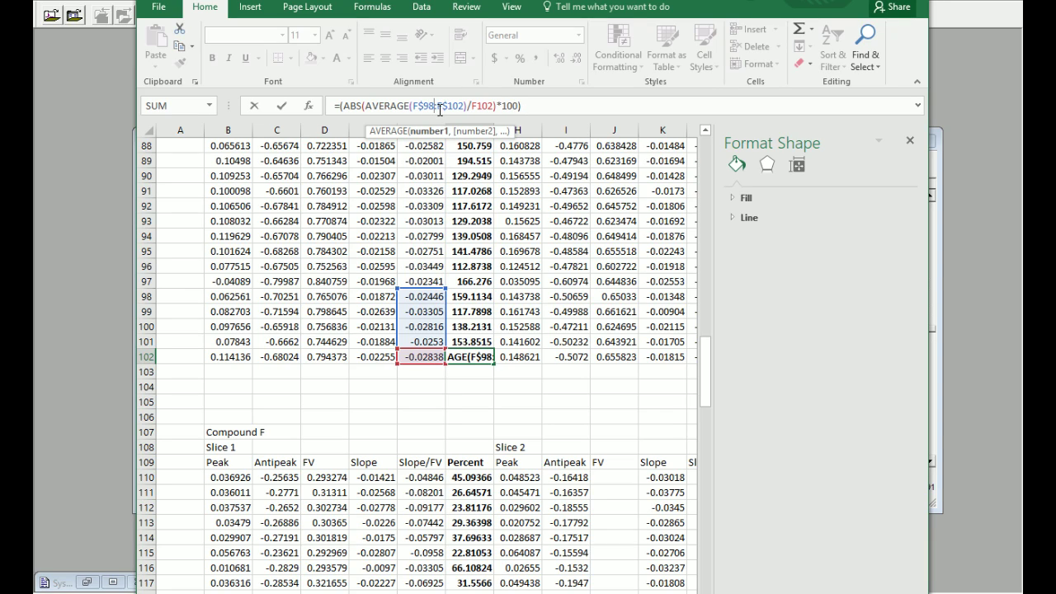
{"action": "key", "text": "Return"}
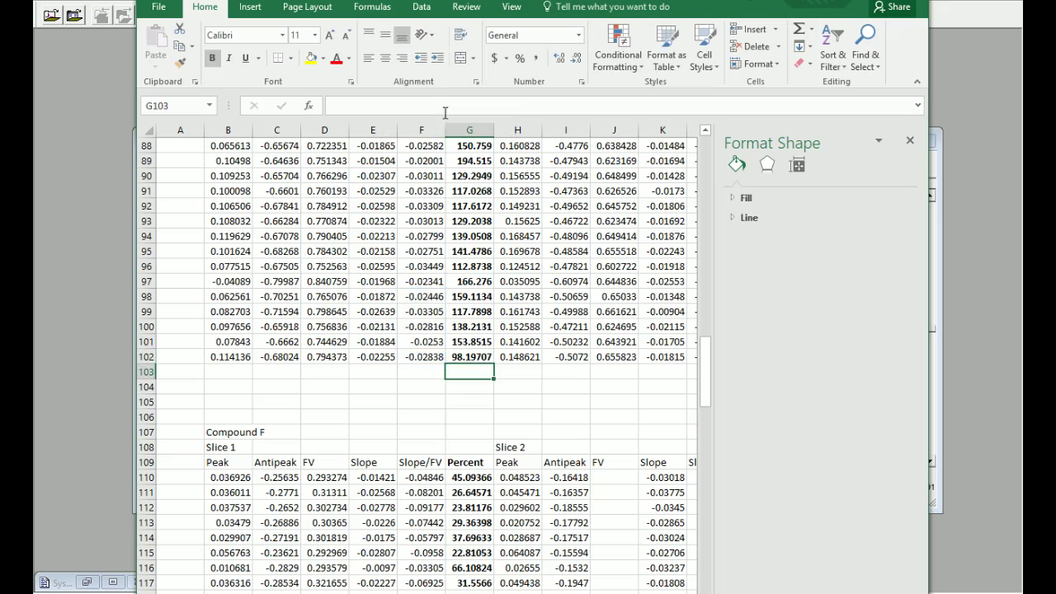
Fill the G102 Percent formula upward to G5 and copy the filled column into Slice 2's Percent column from M5.
{"action": "left_click", "coordinate": [485, 360]}
{"action": "mouse_move", "coordinate": [504, 152]}
{"action": "left_mouse_down"}
{"action": "mouse_move", "coordinate": [492, 134]}
{"action": "mouse_move", "coordinate": [492, 201]}
{"action": "left_mouse_up"}
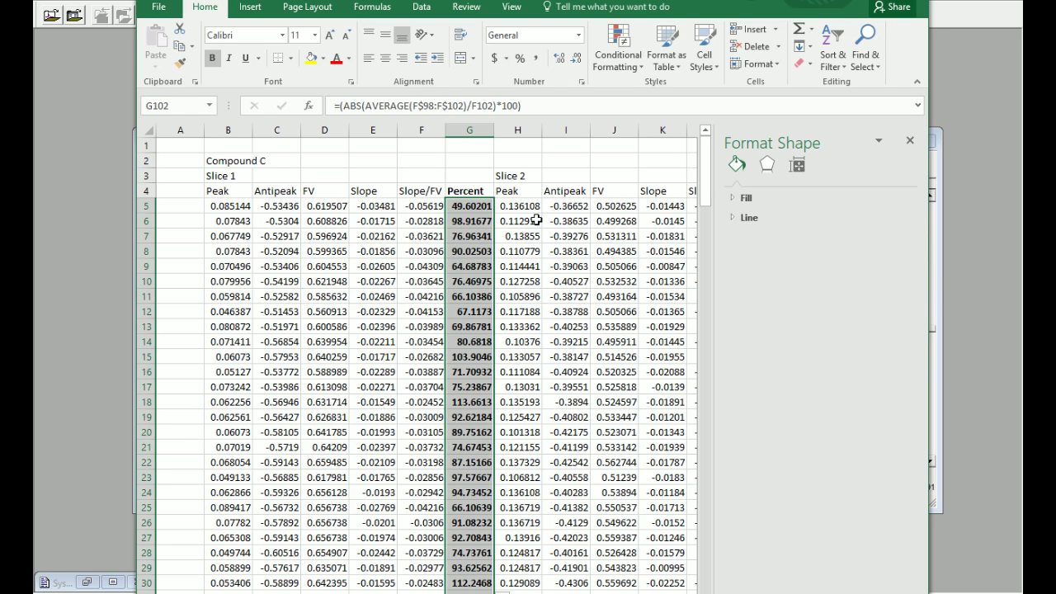
{"action": "key", "text": "ctrl+c"}
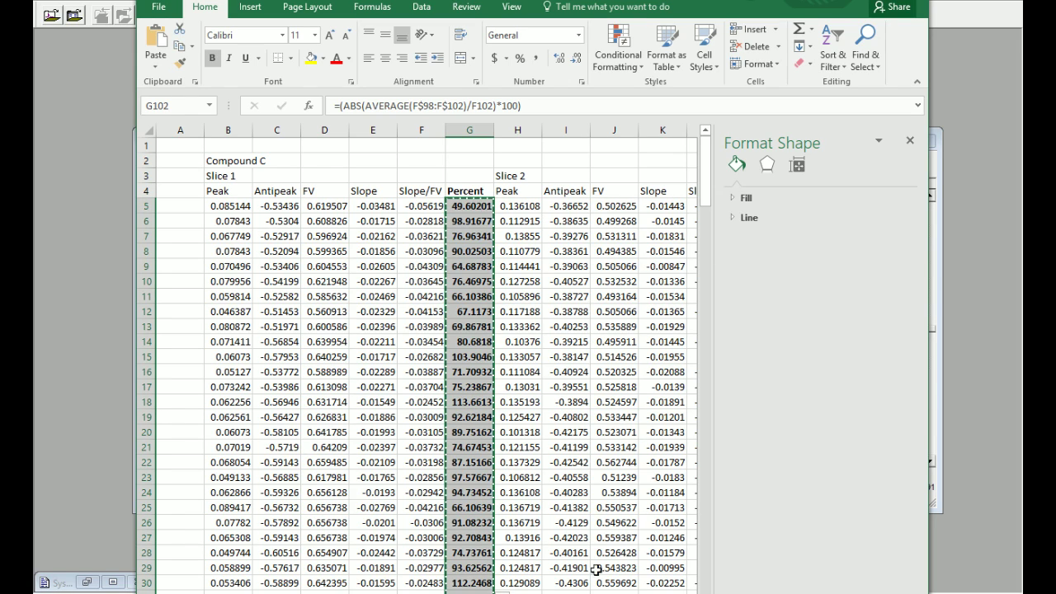
{"action": "scroll", "coordinate": [427, 359], "scroll_direction": "right", "scroll_amount": 5}
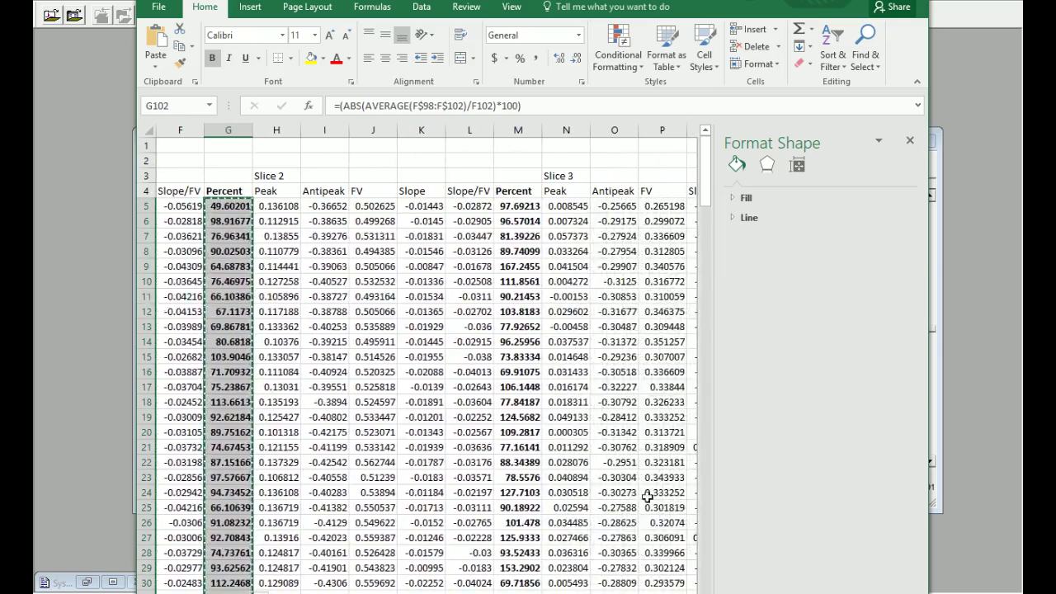
{"action": "left_click", "coordinate": [522, 207]}
{"action": "key", "text": "ctrl+v"}
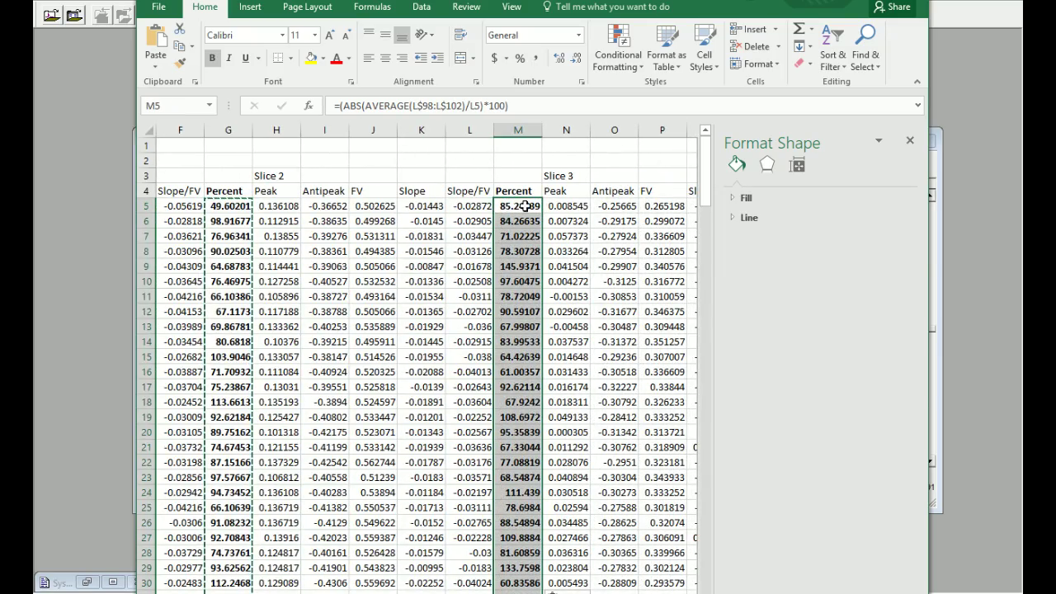
Copy the Percent formula from M5 in Slice 2 into S5, the first Percent cell of Compound C's Slice 3.
{"action": "scroll", "coordinate": [522, 208], "scroll_direction": "right", "scroll_amount": 1}
{"action": "scroll", "coordinate": [487, 202], "scroll_direction": "right", "scroll_amount": 4}
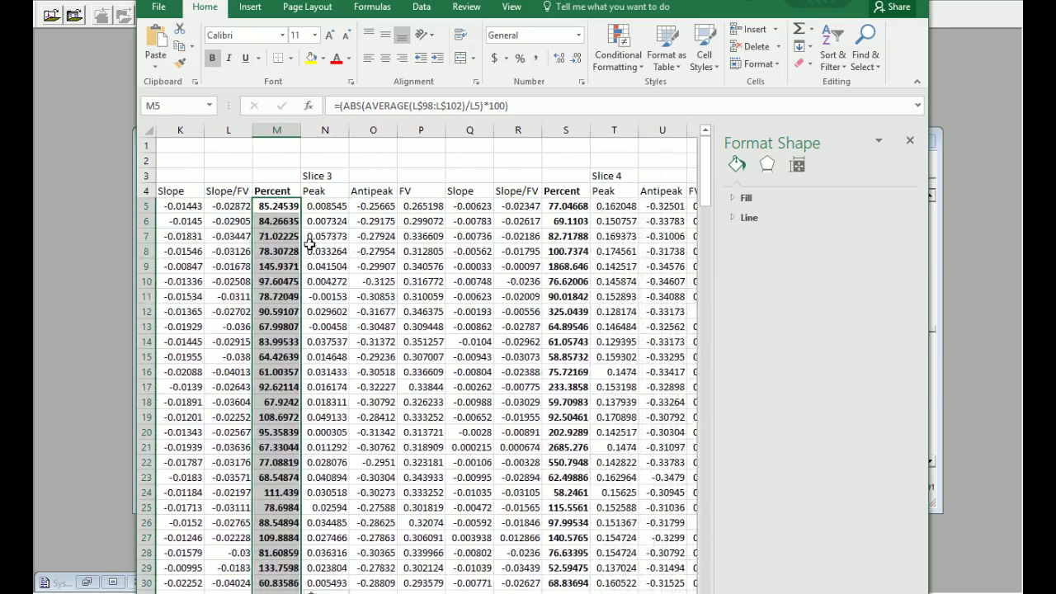
{"action": "key", "text": "ctrl+c"}
{"action": "left_click", "coordinate": [575, 207]}
{"action": "key", "text": "Return"}
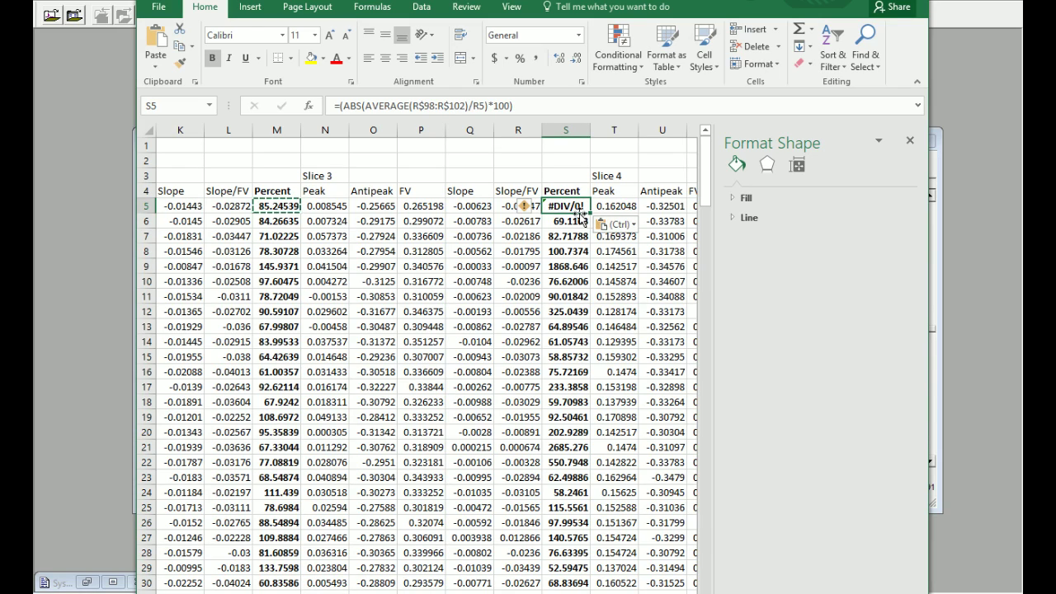
{"action": "left_click", "coordinate": [283, 223]}
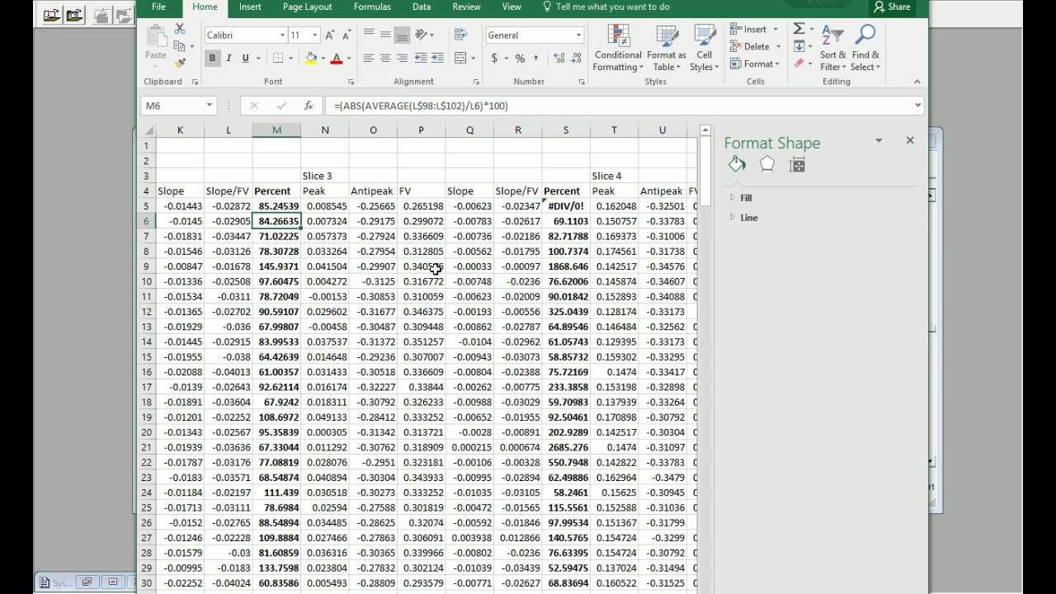
{"action": "left_click", "coordinate": [279, 207]}
{"action": "key", "text": "ctrl+c"}
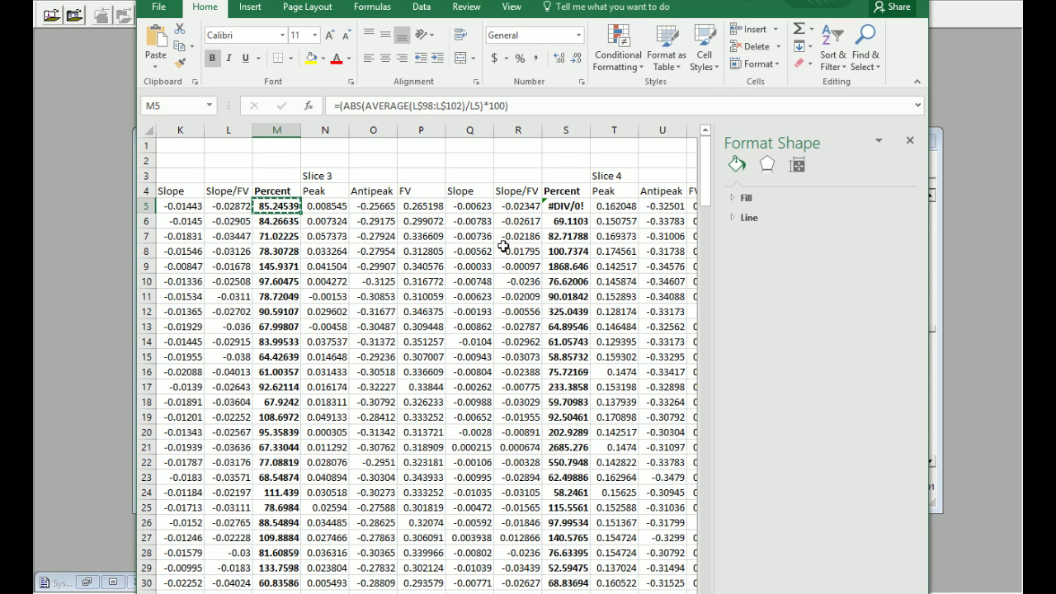
{"action": "left_click", "coordinate": [566, 206]}
{"action": "key", "text": "Return"}
Edit the Percent formula in S5 so that it averages R$91:R$95, the last five Slope/FV rows of Slice 3.
{"action": "scroll", "coordinate": [585, 316], "scroll_direction": "down", "scroll_amount": 20}
{"action": "scroll", "coordinate": [585, 315], "scroll_direction": "up", "scroll_amount": 19}
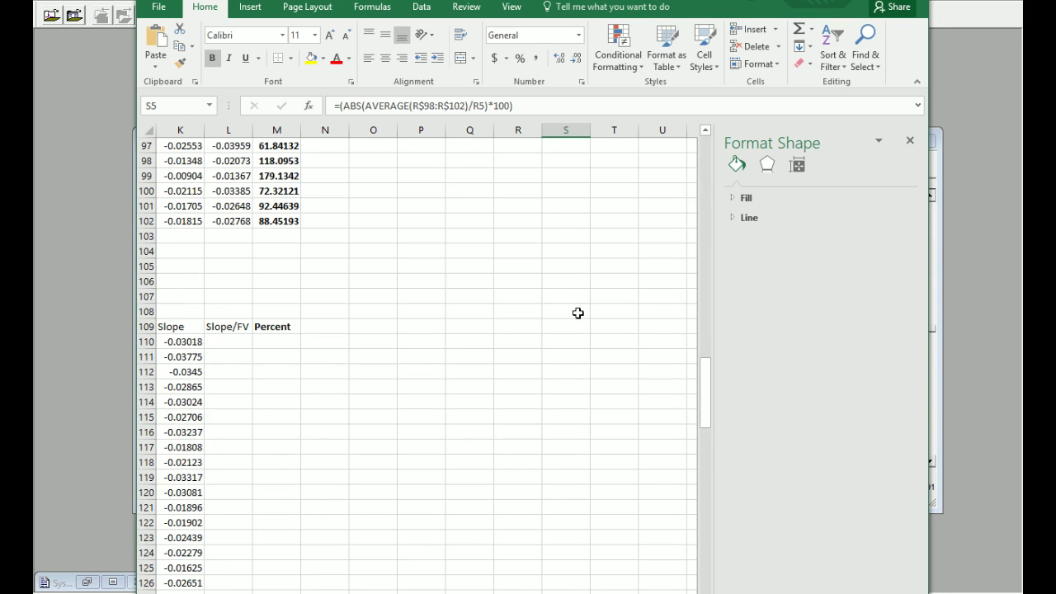
{"action": "scroll", "coordinate": [530, 342], "scroll_direction": "up", "scroll_amount": 20}
{"action": "key", "text": "F2"}
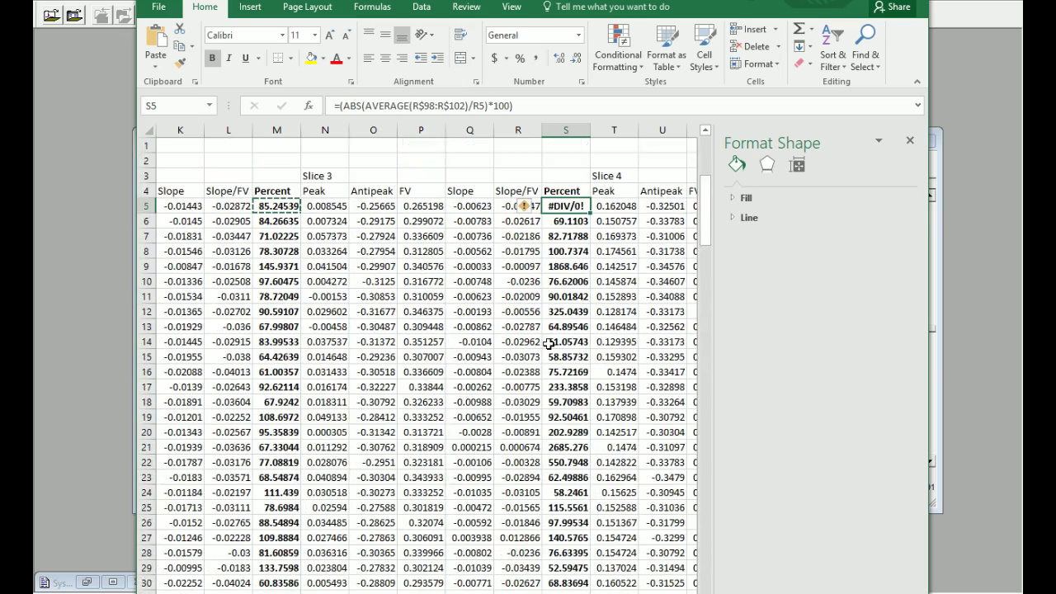
{"action": "left_click", "coordinate": [437, 106]}
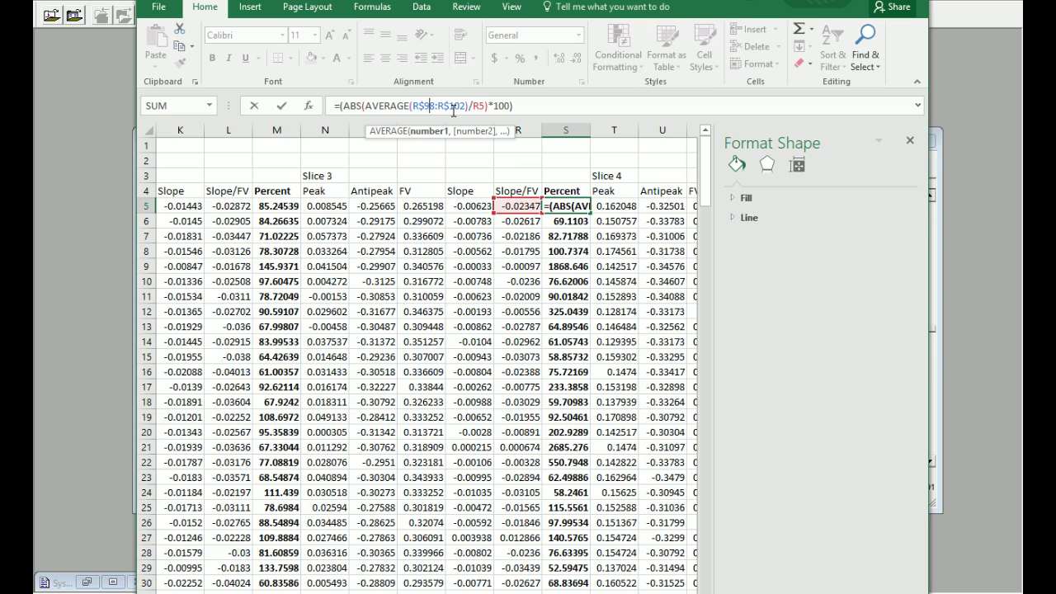
{"action": "key", "text": "Right"}
{"action": "key", "text": "Right"}
{"action": "key", "text": "Right"}
{"action": "key", "text": "Right"}
{"action": "key", "text": "Right"}
{"action": "key", "text": "BackSpace"}
{"action": "key", "text": "BackSpace"}
{"action": "key", "text": "BackSpace"}
{"action": "type", "text": "9"}
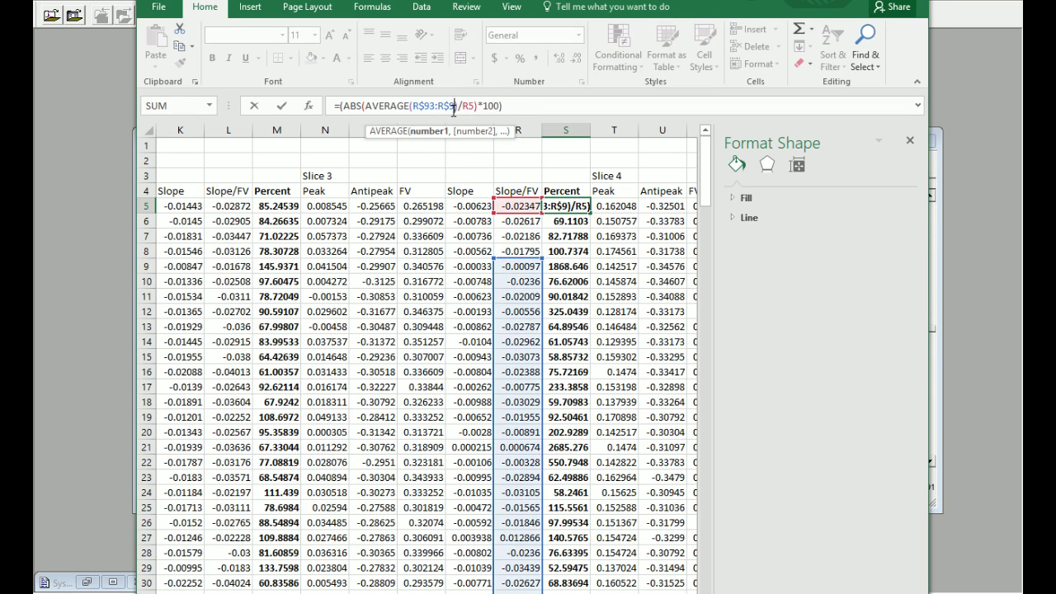
{"action": "type", "text": "5"}
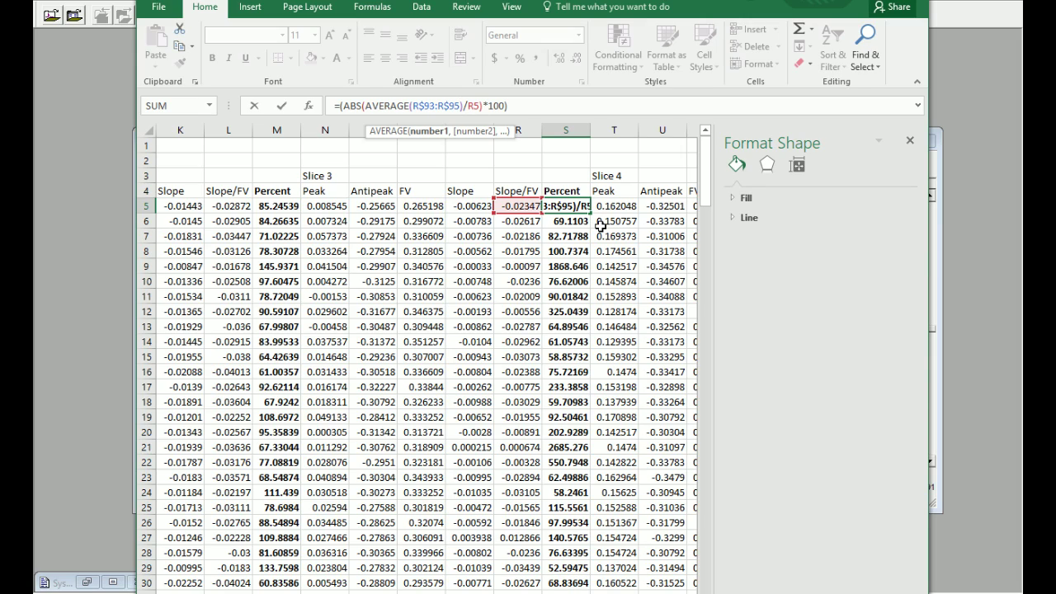
{"action": "key", "text": "BackSpace"}
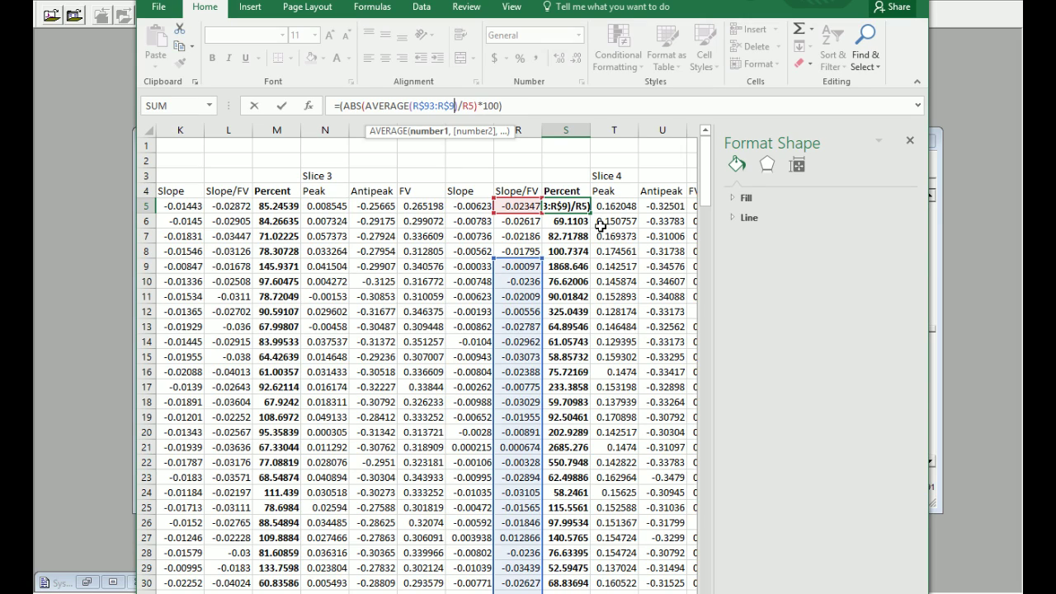
{"action": "type", "text": "5"}
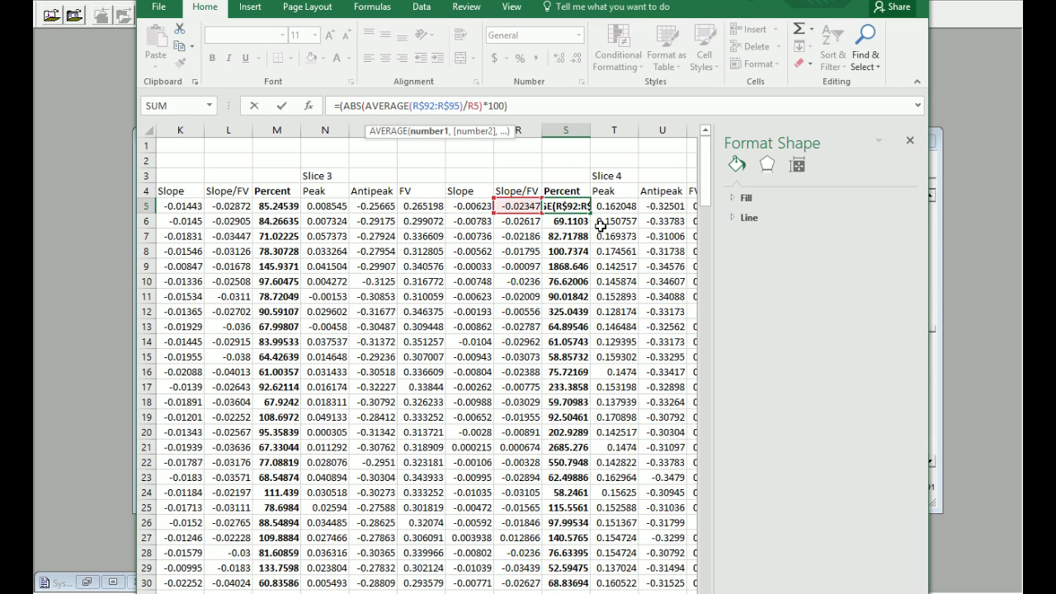
{"action": "key", "text": "Return"}
Fill the Slice 3 Percent formula from S5 down to S95.
{"action": "left_click", "coordinate": [565, 204]}
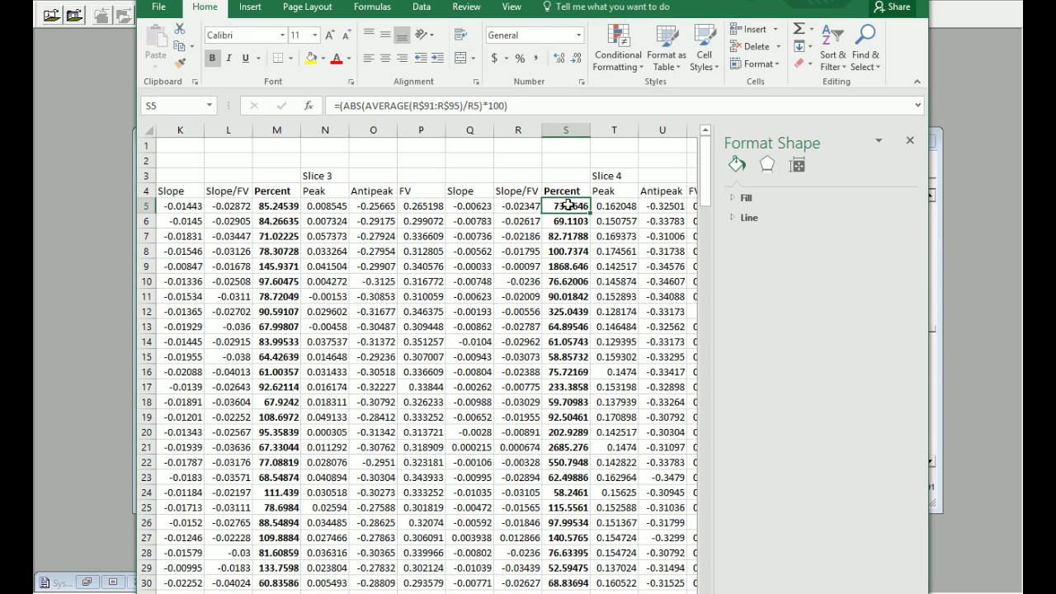
{"action": "left_click_drag", "start_coordinate": [588, 213], "coordinate": [568, 493]}
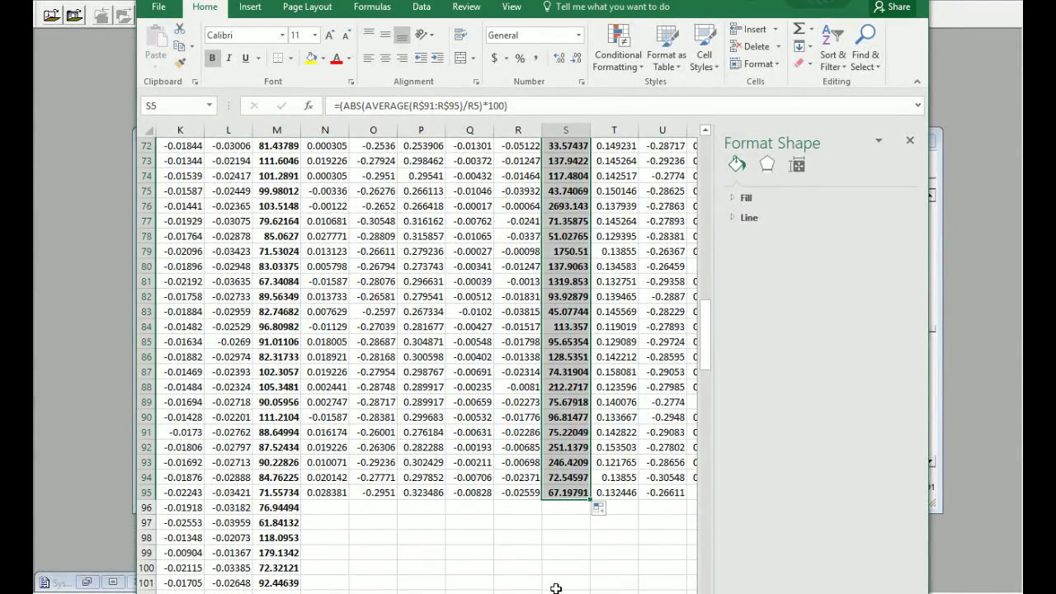
{"action": "scroll", "coordinate": [557, 578], "scroll_direction": "up", "scroll_amount": 19}
{"action": "scroll", "coordinate": [506, 250], "scroll_direction": "up", "scroll_amount": 5}
Copy the Slice 3 Percent formulas into Slices 4, 5 and 6 from Y5, AE5 and AK5, and review the Average Percent chart.
{"action": "key", "text": "ctrl+c"}
{"action": "scroll", "coordinate": [506, 249], "scroll_direction": "right", "scroll_amount": 4}
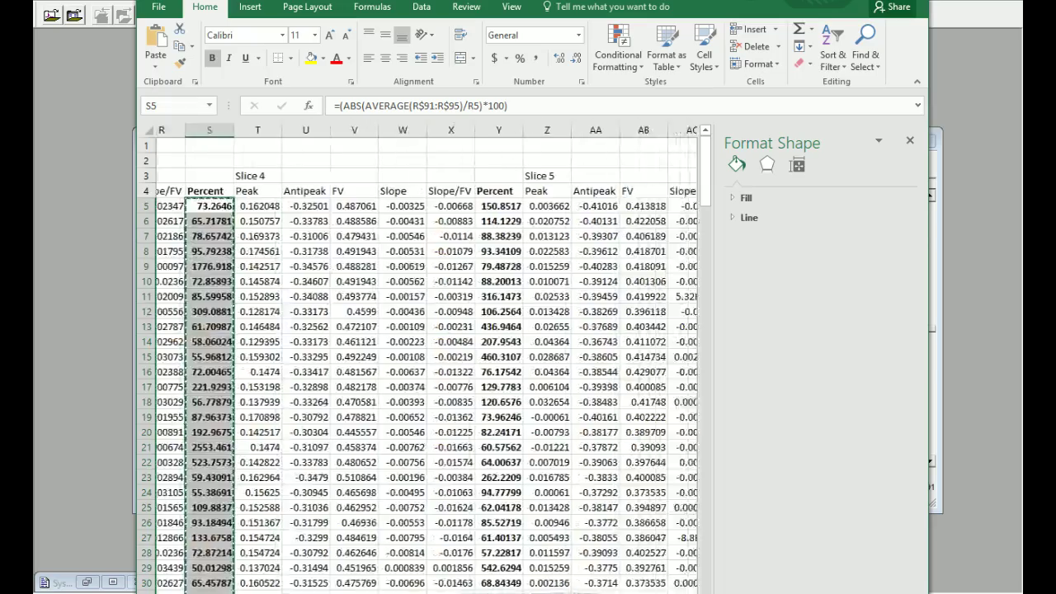
{"action": "left_click", "coordinate": [477, 208]}
{"action": "key", "text": "ctrl+v"}
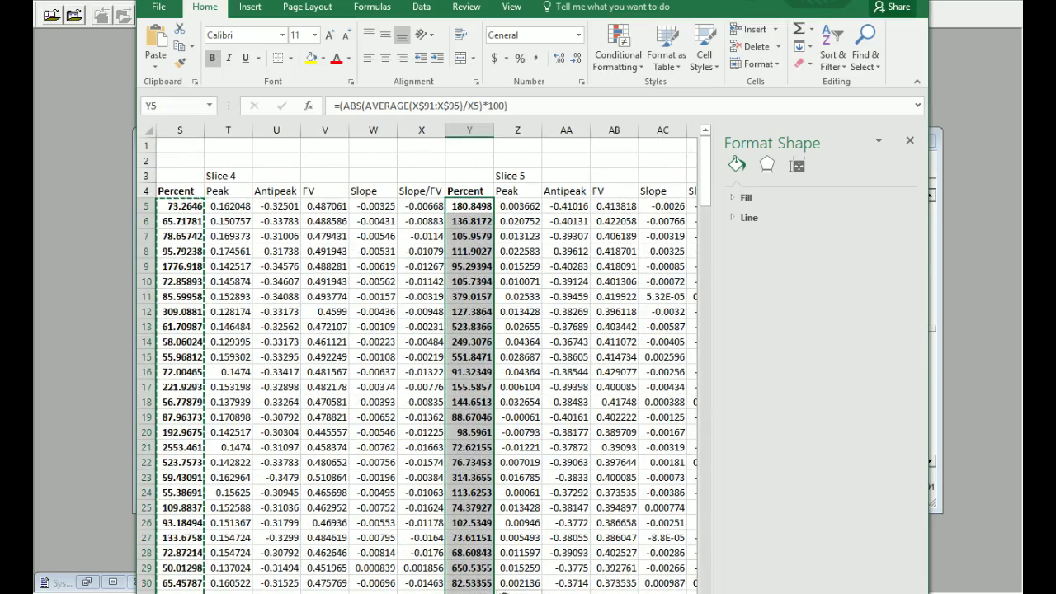
{"action": "scroll", "coordinate": [427, 358], "scroll_direction": "right", "scroll_amount": 6}
{"action": "left_click", "coordinate": [470, 206]}
{"action": "key", "text": "ctrl+v"}
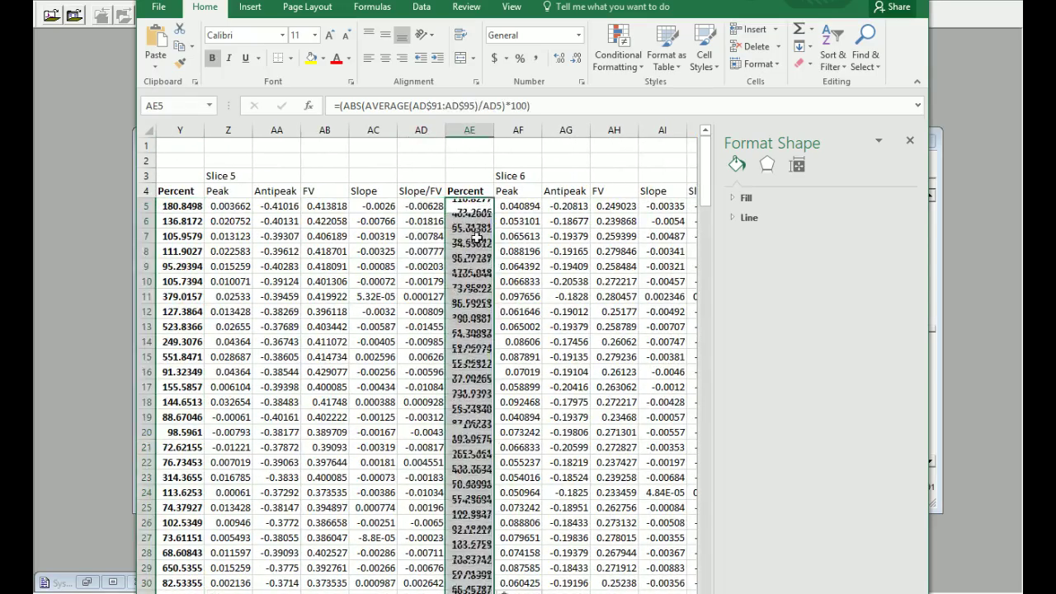
{"action": "scroll", "coordinate": [470, 206], "scroll_direction": "right", "scroll_amount": 6}
{"action": "left_click", "coordinate": [469, 206]}
{"action": "key", "text": "ctrl+v"}
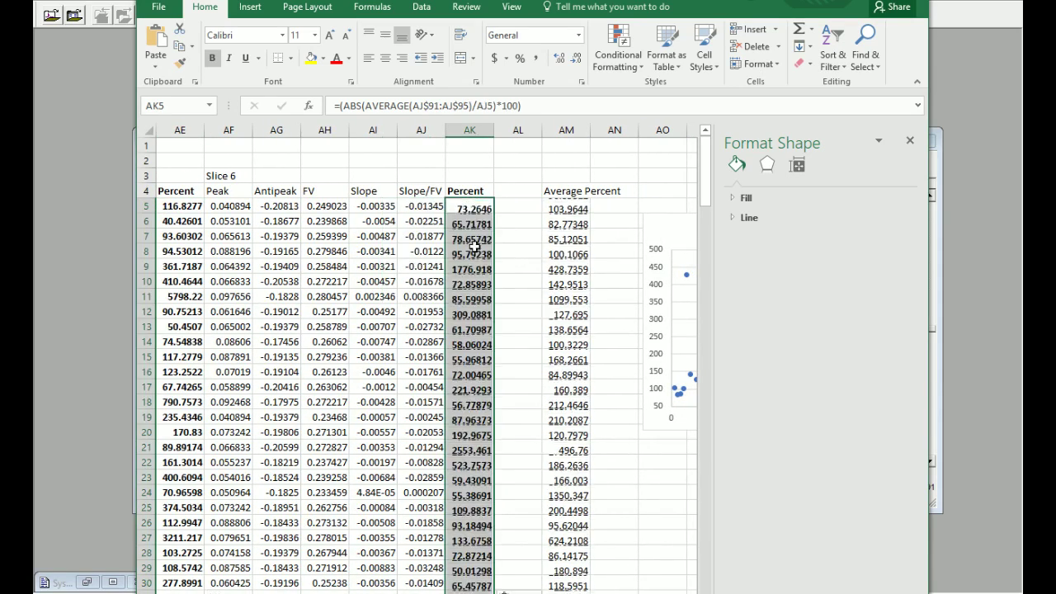
{"action": "left_click", "coordinate": [625, 520]}
{"action": "scroll", "coordinate": [625, 521], "scroll_direction": "right", "scroll_amount": 7}
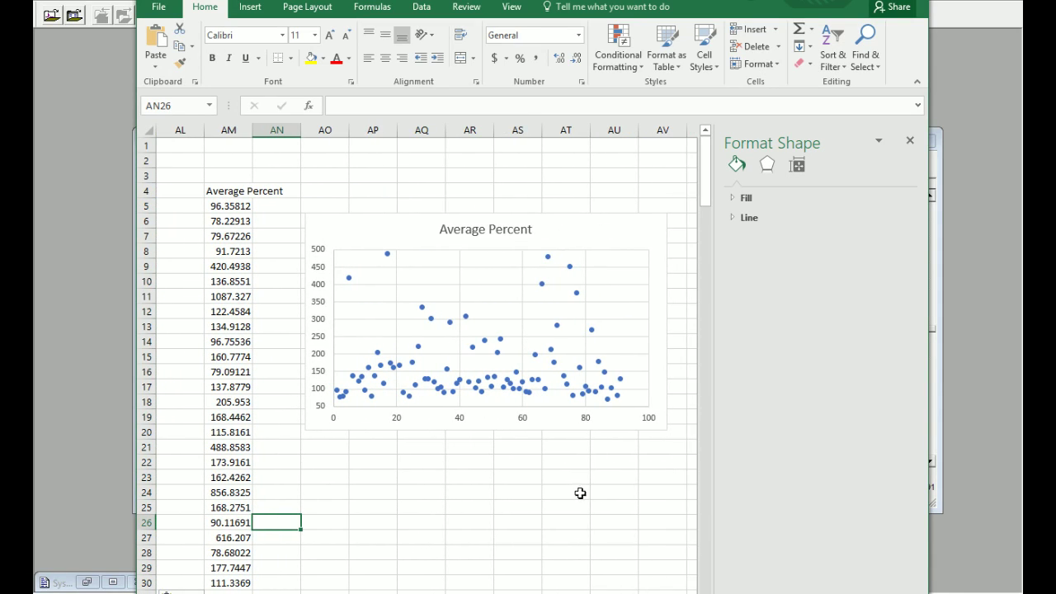
{"action": "scroll", "coordinate": [562, 501], "scroll_direction": "down", "scroll_amount": 4}
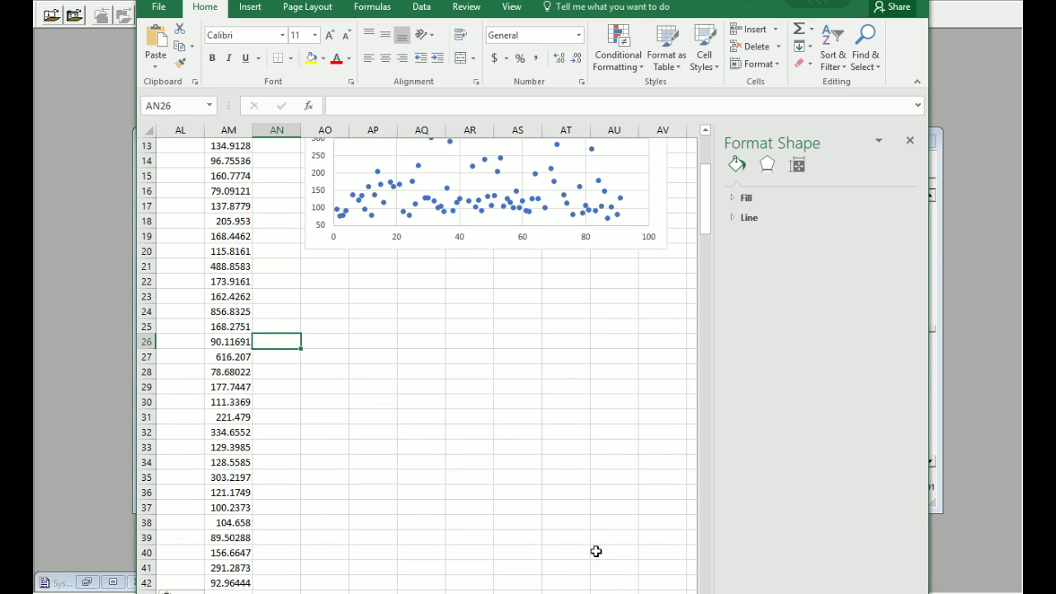
Copy the Percent formula from G110 in Compound F's Slice 1 into M110 of Slice 2.
{"action": "scroll", "coordinate": [597, 552], "scroll_direction": "down", "scroll_amount": 10}
{"action": "scroll", "coordinate": [561, 549], "scroll_direction": "left", "scroll_amount": 20}
{"action": "scroll", "coordinate": [510, 545], "scroll_direction": "down", "scroll_amount": 10}
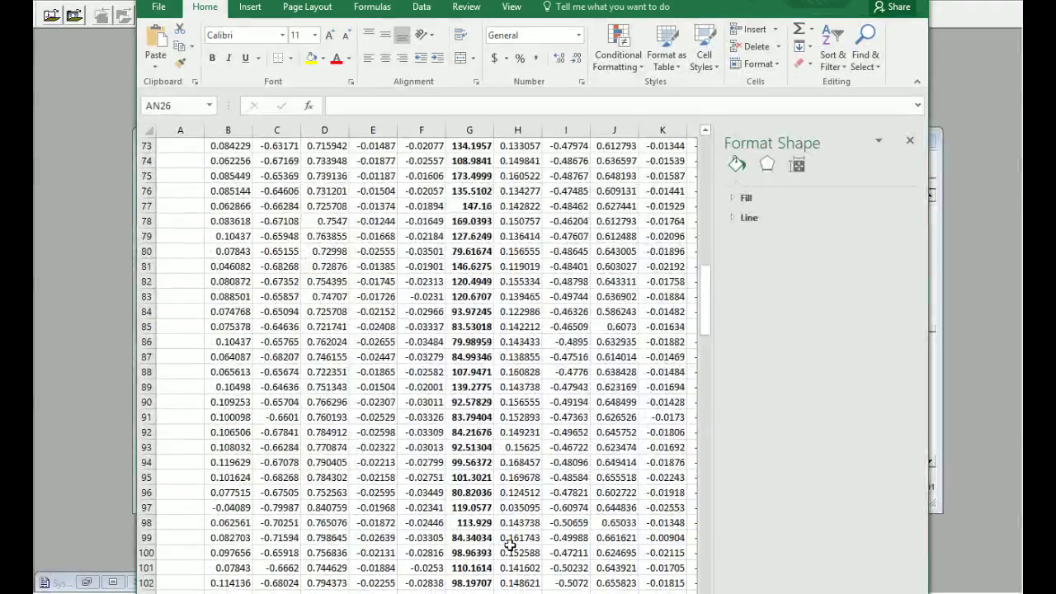
{"action": "scroll", "coordinate": [510, 545], "scroll_direction": "down", "scroll_amount": 9}
{"action": "left_click", "coordinate": [468, 297]}
{"action": "key", "text": "ctrl+c"}
{"action": "scroll", "coordinate": [476, 316], "scroll_direction": "right", "scroll_amount": 5}
{"action": "left_click", "coordinate": [462, 300]}
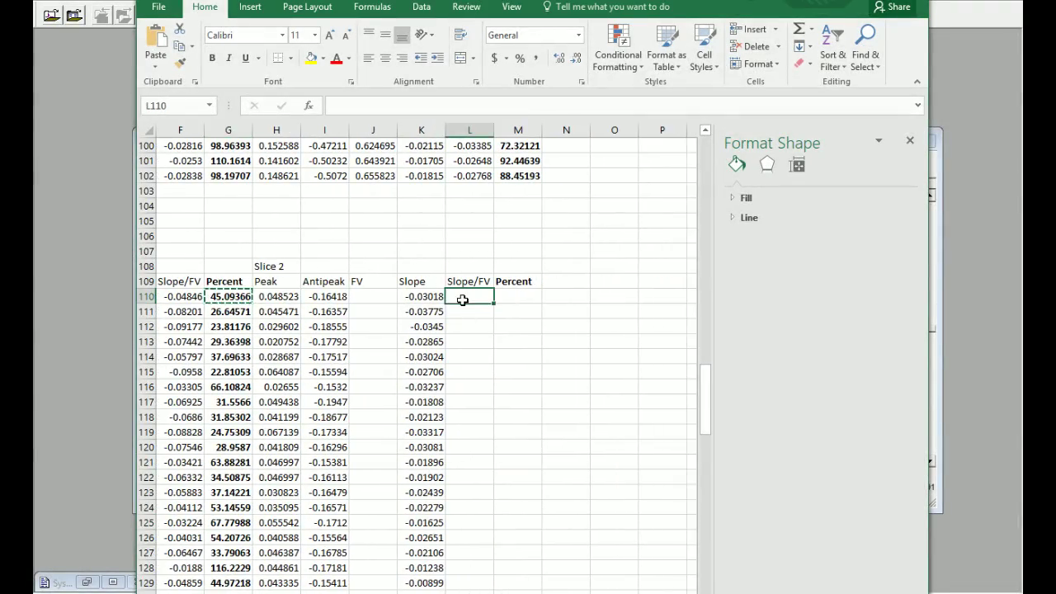
{"action": "left_click", "coordinate": [507, 295]}
{"action": "key", "text": "ctrl+v"}
{"action": "key", "text": "Left"}
{"action": "key", "text": "Left"}
{"action": "key", "text": "Left"}
{"action": "key", "text": "Left"}
{"action": "key", "text": "Left"}
{"action": "key", "text": "ctrl+c"}
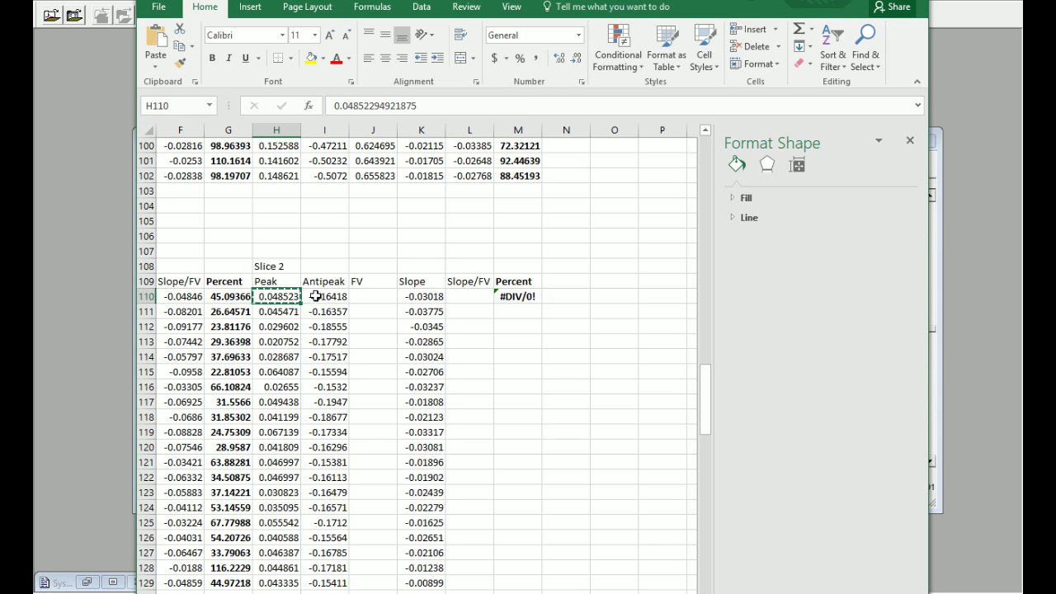
{"action": "left_click", "coordinate": [362, 298]}
Copy Compound F's Slice 1 FV formula from D110 into J110 and its Slope/FV formula from F110 into L110 for Slice 2.
{"action": "scroll", "coordinate": [284, 305], "scroll_direction": "left", "scroll_amount": 2}
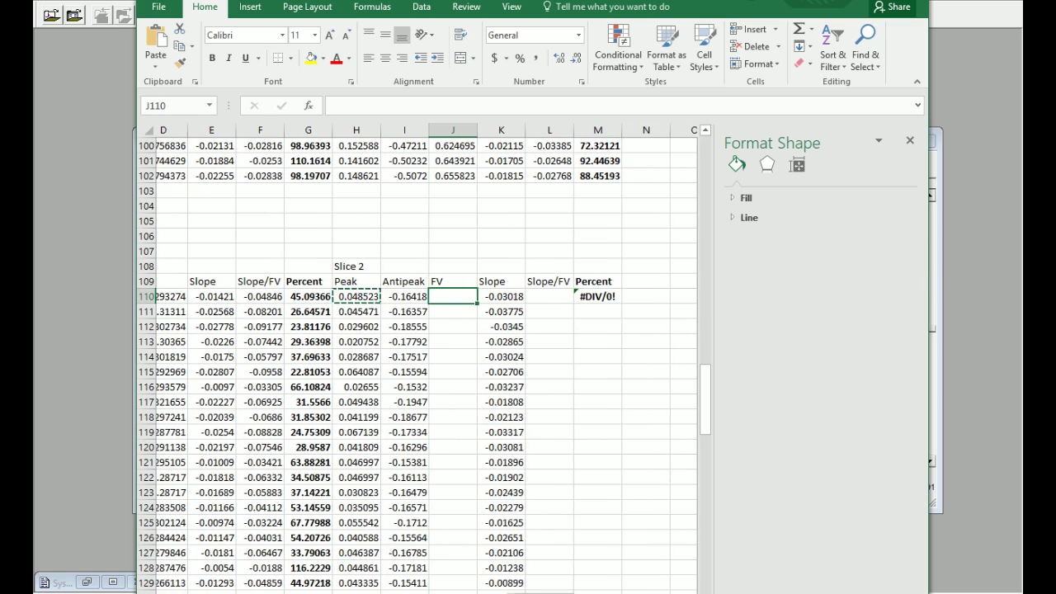
{"action": "left_click", "coordinate": [182, 296]}
{"action": "key", "text": "ctrl+c"}
{"action": "left_click", "coordinate": [469, 296]}
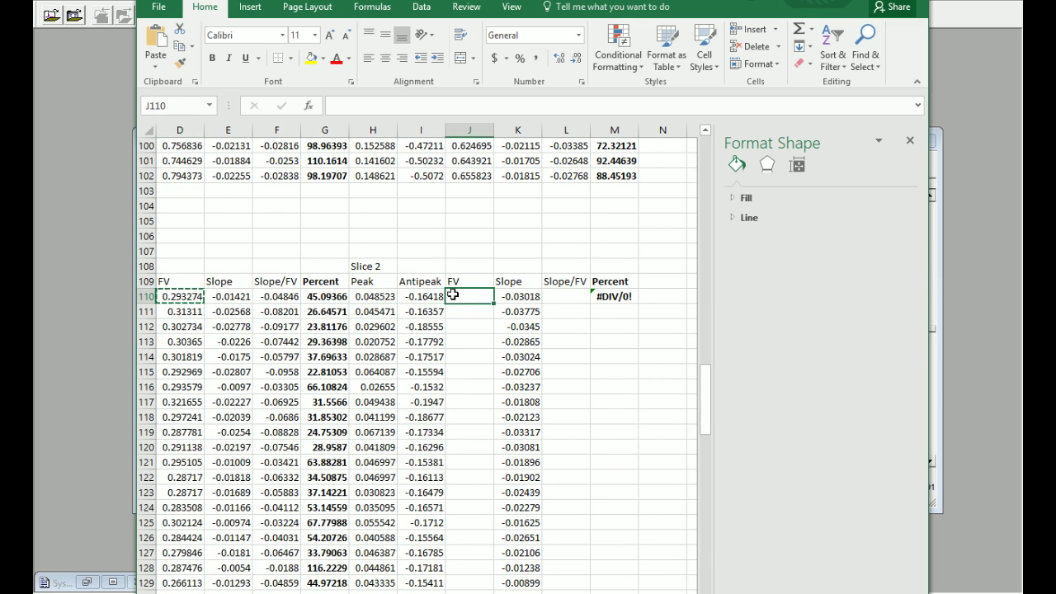
{"action": "key", "text": "ctrl+v"}
{"action": "left_click", "coordinate": [295, 298]}
{"action": "key", "text": "ctrl+c"}
{"action": "left_click", "coordinate": [567, 296]}
{"action": "key", "text": "ctrl+v"}
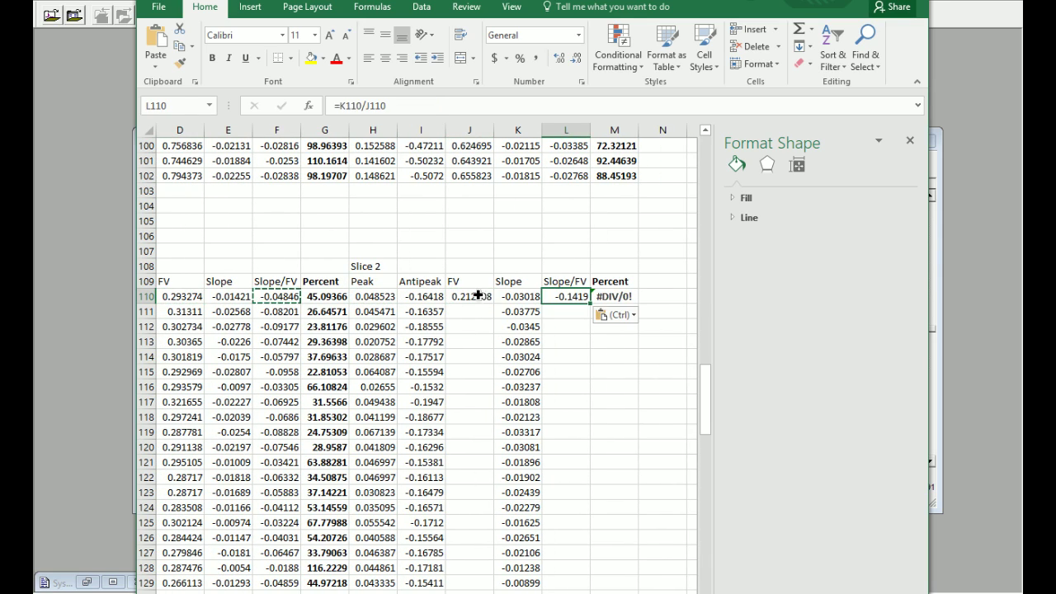
Fill Compound F's Slice 2 FV, Slope/FV and Percent formulas from row 110 down to row 200.
{"action": "left_click", "coordinate": [485, 298]}
{"action": "left_click_drag", "start_coordinate": [494, 303], "coordinate": [487, 541]}
{"action": "scroll", "coordinate": [534, 560], "scroll_direction": "up", "scroll_amount": 16}
{"action": "scroll", "coordinate": [534, 560], "scroll_direction": "up", "scroll_amount": 16}
{"action": "scroll", "coordinate": [570, 495], "scroll_direction": "down", "scroll_amount": 4}
{"action": "left_click_drag", "start_coordinate": [581, 419], "coordinate": [605, 577]}
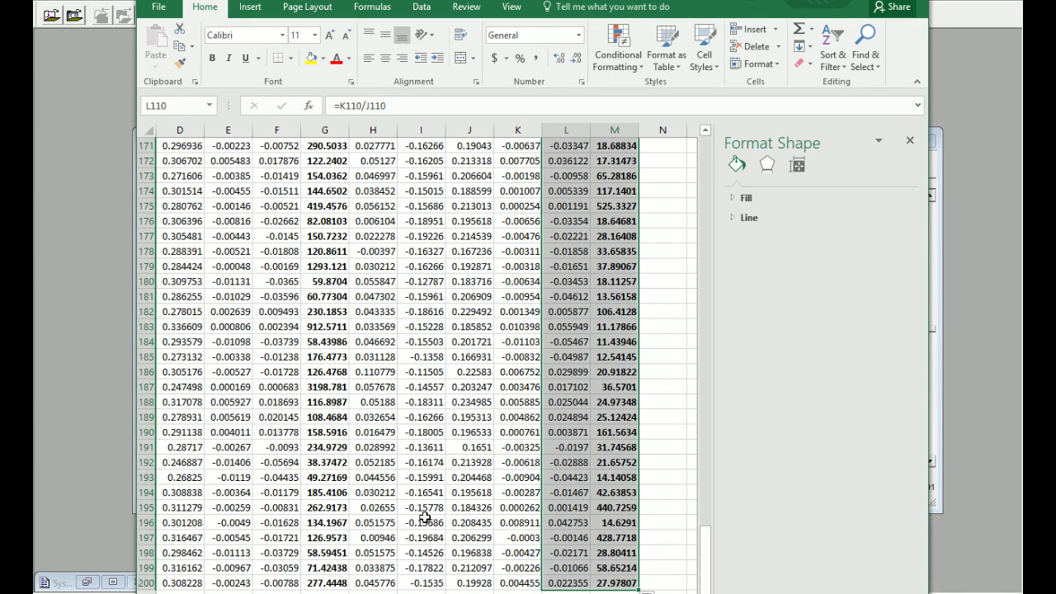
Review the filled Slice 2 results and check the cells referenced by the Percent formulas in M200 and M111.
{"action": "scroll", "coordinate": [428, 528], "scroll_direction": "up", "scroll_amount": 20}
{"action": "scroll", "coordinate": [429, 528], "scroll_direction": "down", "scroll_amount": 3}
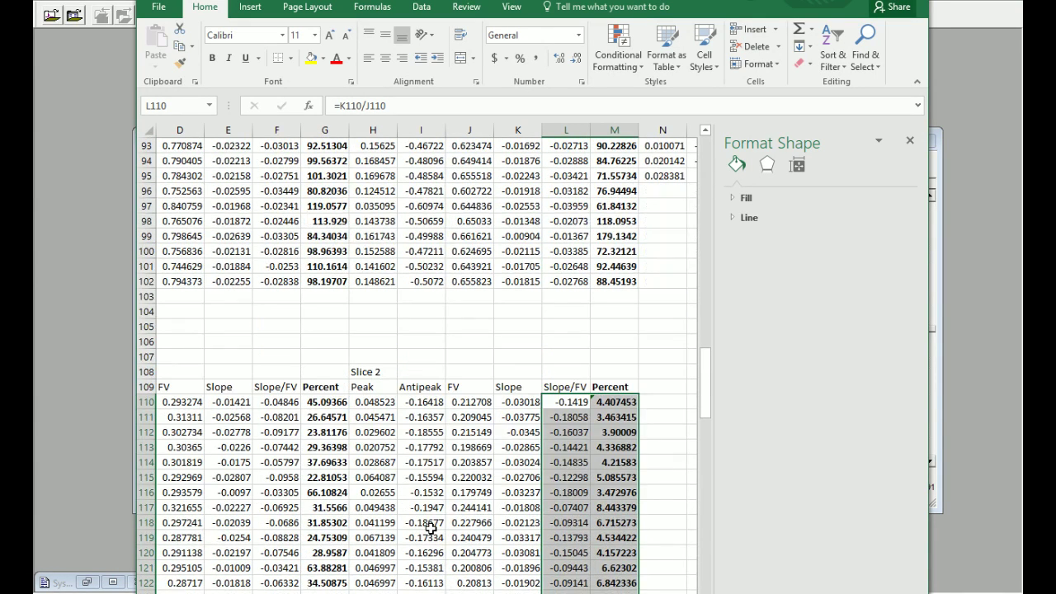
{"action": "scroll", "coordinate": [434, 532], "scroll_direction": "down", "scroll_amount": 20}
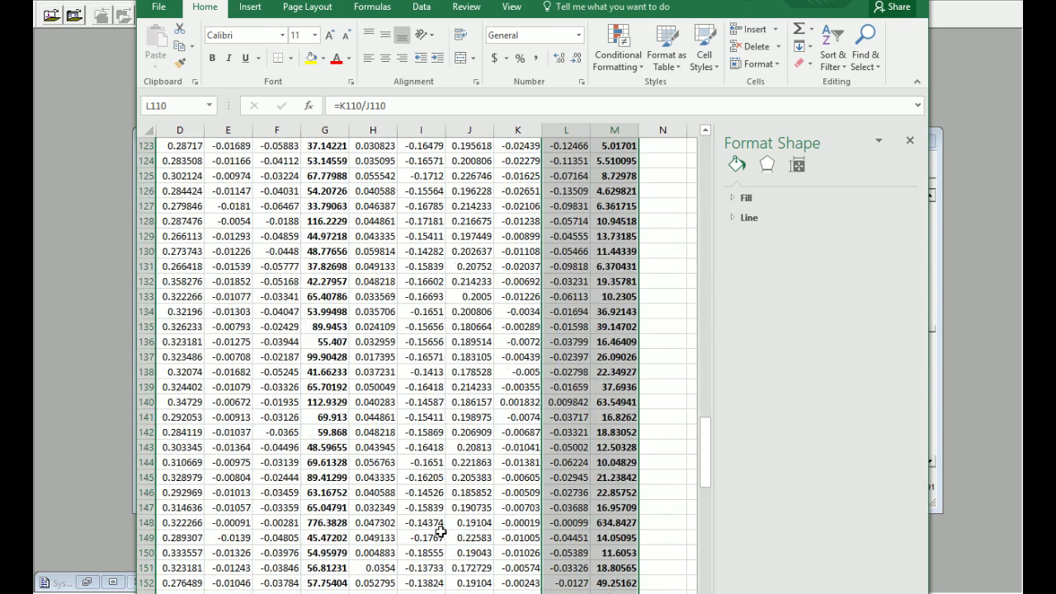
{"action": "scroll", "coordinate": [583, 418], "scroll_direction": "up", "scroll_amount": 4}
{"action": "left_click", "coordinate": [617, 359]}
{"action": "left_click", "coordinate": [453, 106]}
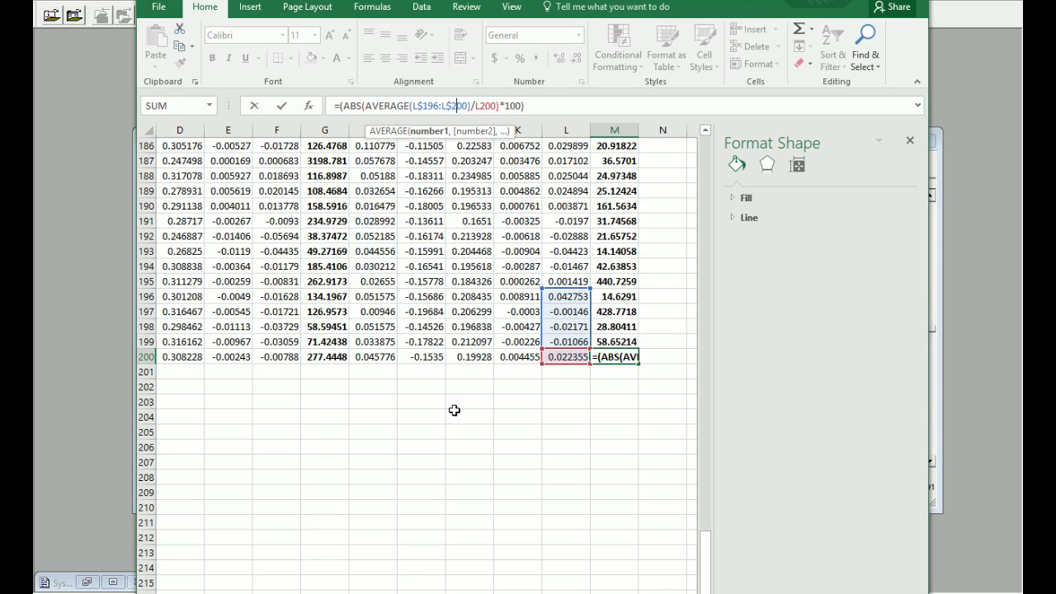
{"action": "key", "text": "Escape"}
{"action": "scroll", "coordinate": [441, 446], "scroll_direction": "up", "scroll_amount": 20}
{"action": "scroll", "coordinate": [602, 436], "scroll_direction": "down", "scroll_amount": 9}
{"action": "left_click", "coordinate": [615, 388]}
{"action": "left_click", "coordinate": [615, 327]}
{"action": "left_click", "coordinate": [516, 106]}
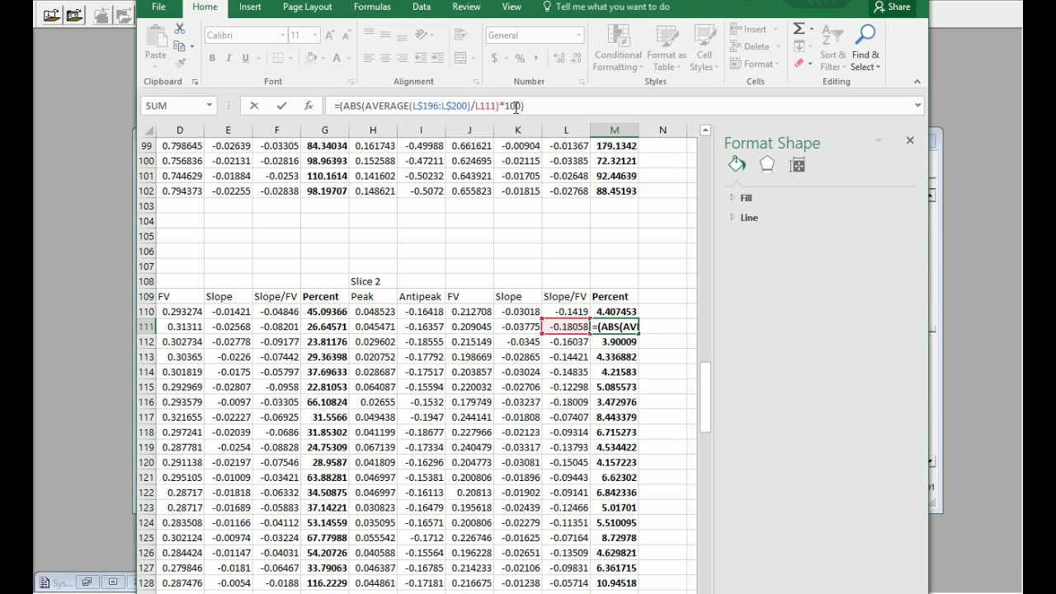
{"action": "key", "text": "Escape"}
Examine which slice cells Compound C's Average Percent formula in AM5 averages.
{"action": "scroll", "coordinate": [562, 327], "scroll_direction": "down", "scroll_amount": 20}
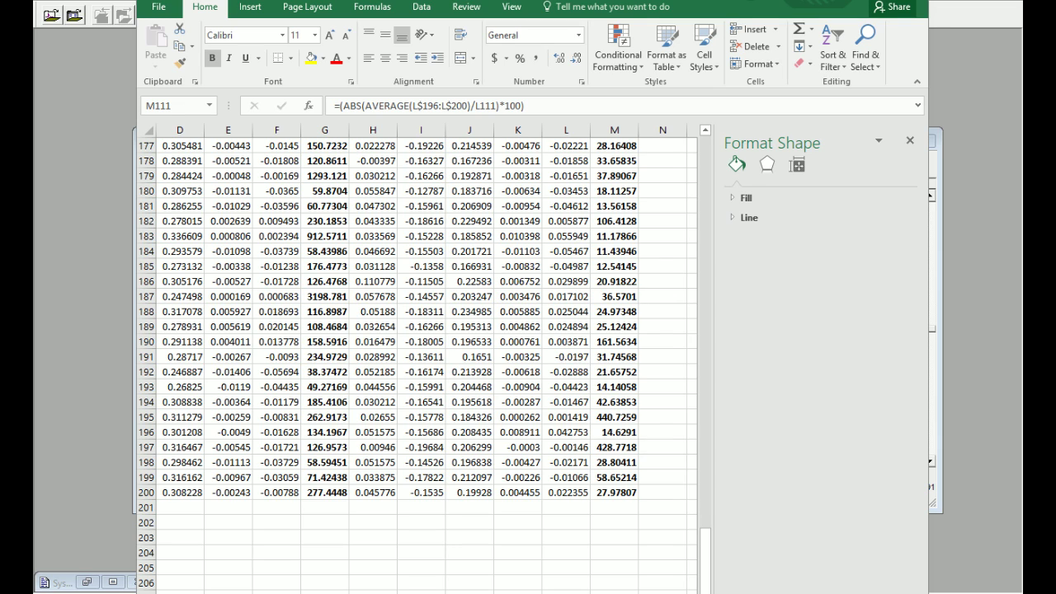
{"action": "key", "text": "ctrl+v"}
{"action": "scroll", "coordinate": [500, 400], "scroll_direction": "up", "scroll_amount": 20}
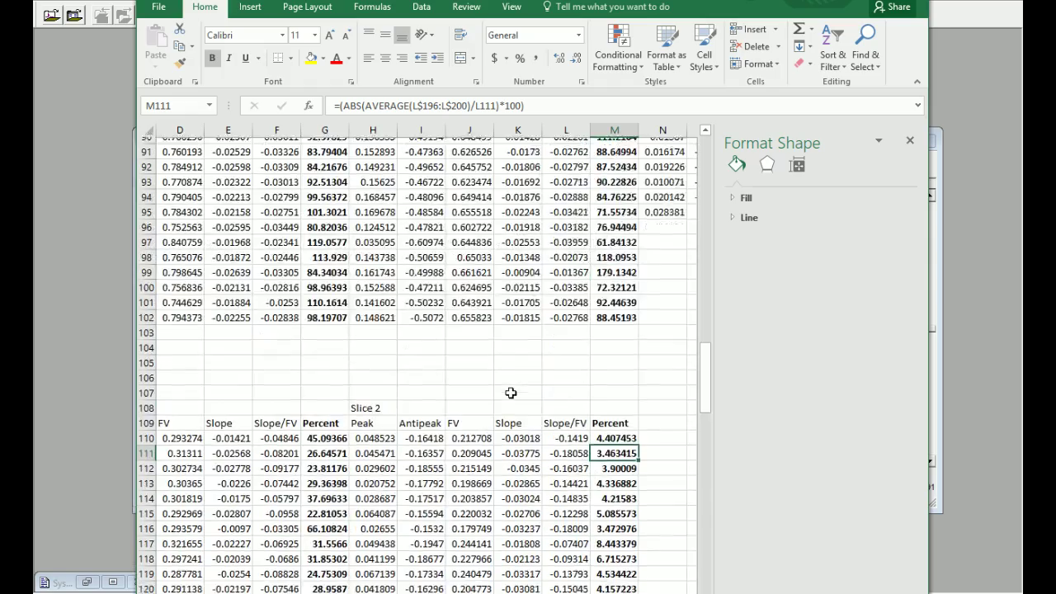
{"action": "scroll", "coordinate": [521, 410], "scroll_direction": "up", "scroll_amount": 20}
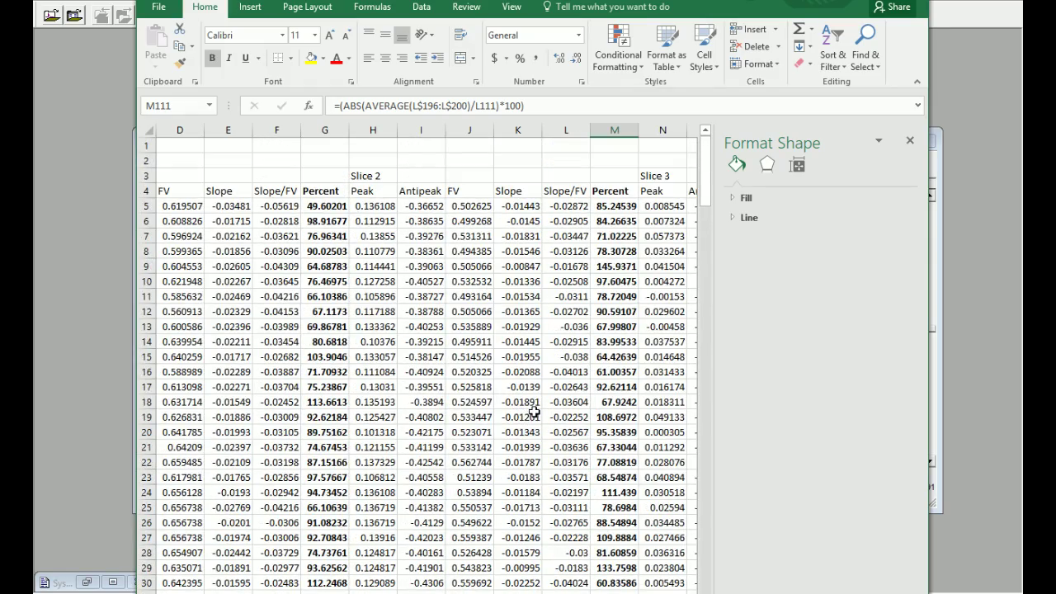
{"action": "scroll", "coordinate": [518, 406], "scroll_direction": "down", "scroll_amount": 9}
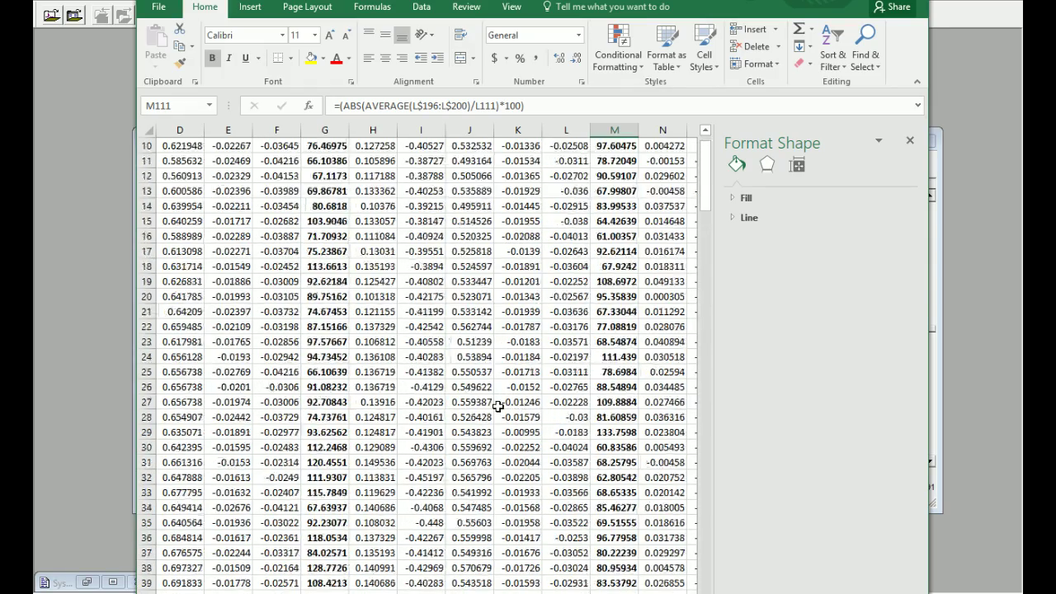
{"action": "scroll", "coordinate": [504, 413], "scroll_direction": "up", "scroll_amount": 7}
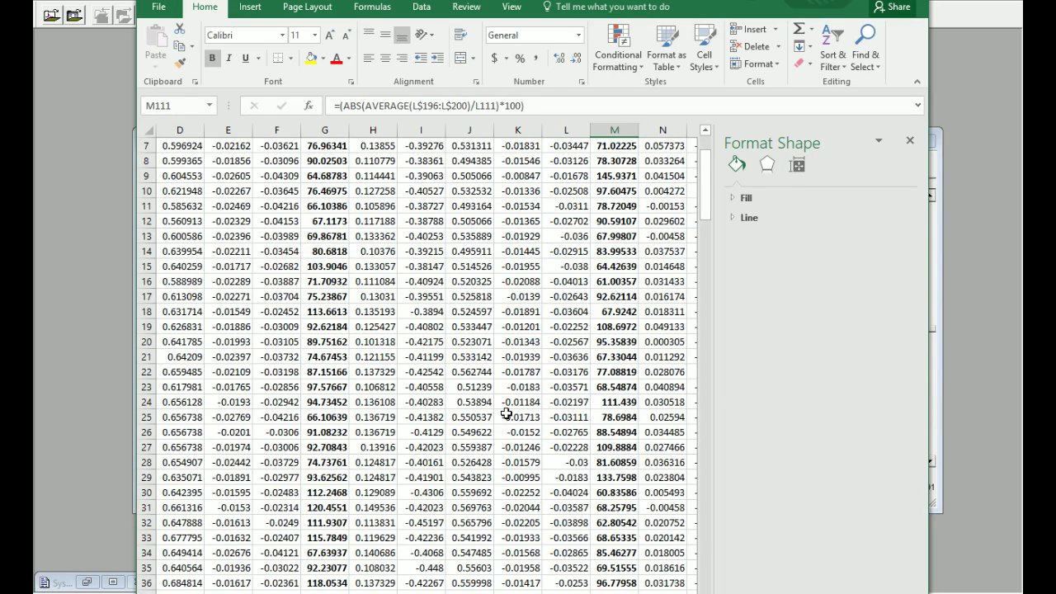
{"action": "scroll", "coordinate": [508, 414], "scroll_direction": "up", "scroll_amount": 2}
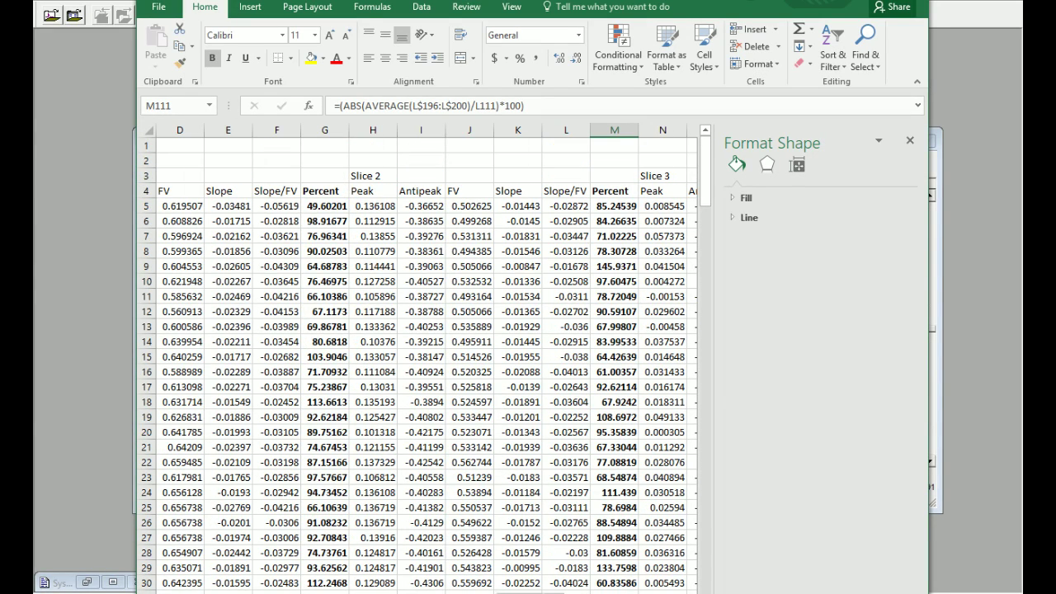
{"action": "scroll", "coordinate": [425, 359], "scroll_direction": "right", "scroll_amount": 11}
{"action": "scroll", "coordinate": [425, 359], "scroll_direction": "left", "scroll_amount": 2}
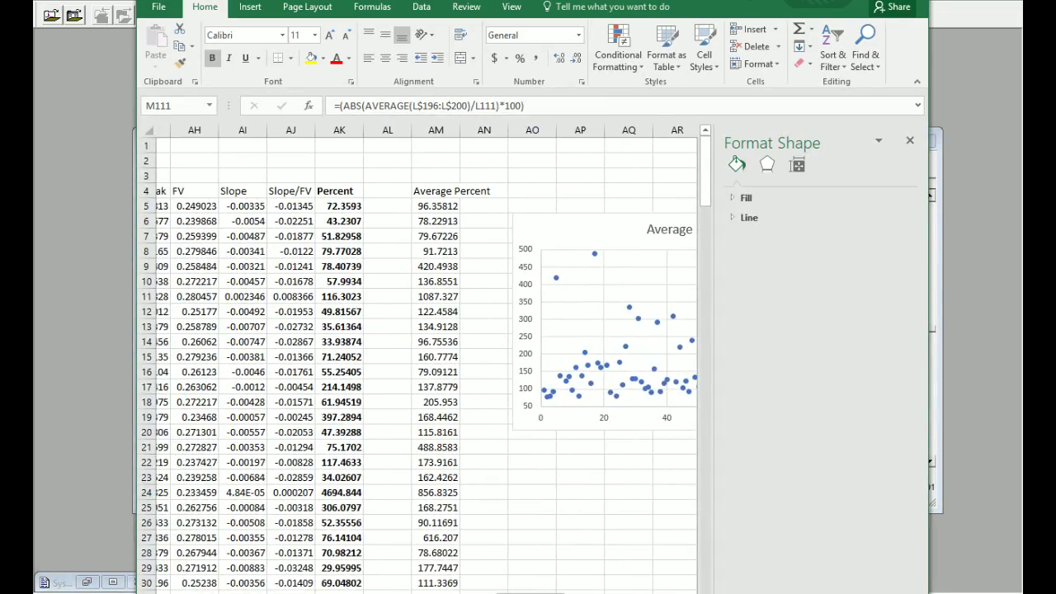
{"action": "scroll", "coordinate": [537, 224], "scroll_direction": "left", "scroll_amount": 1}
{"action": "left_click", "coordinate": [430, 207]}
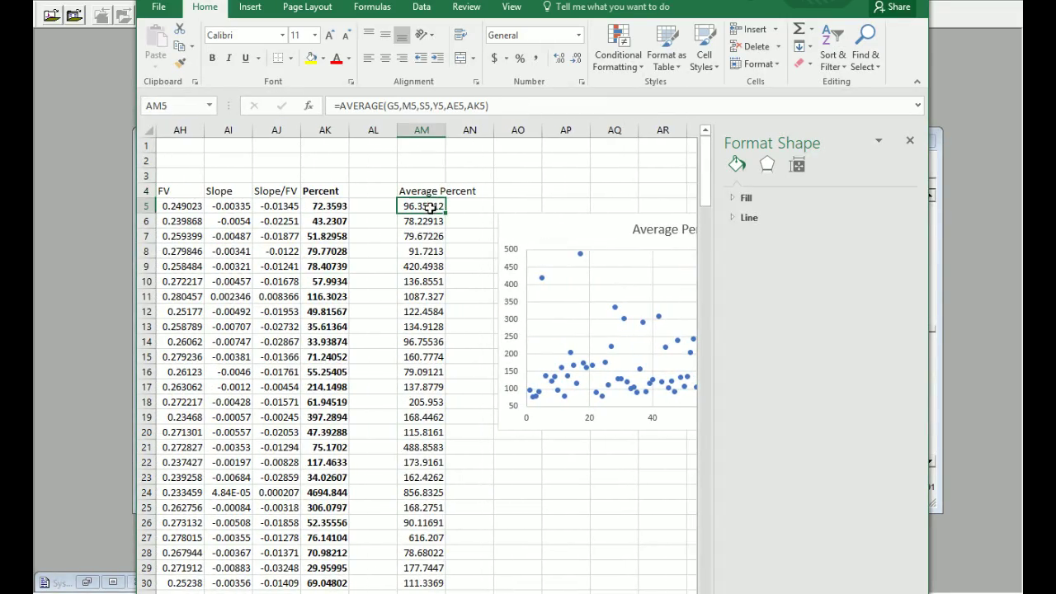
{"action": "left_click", "coordinate": [395, 106]}
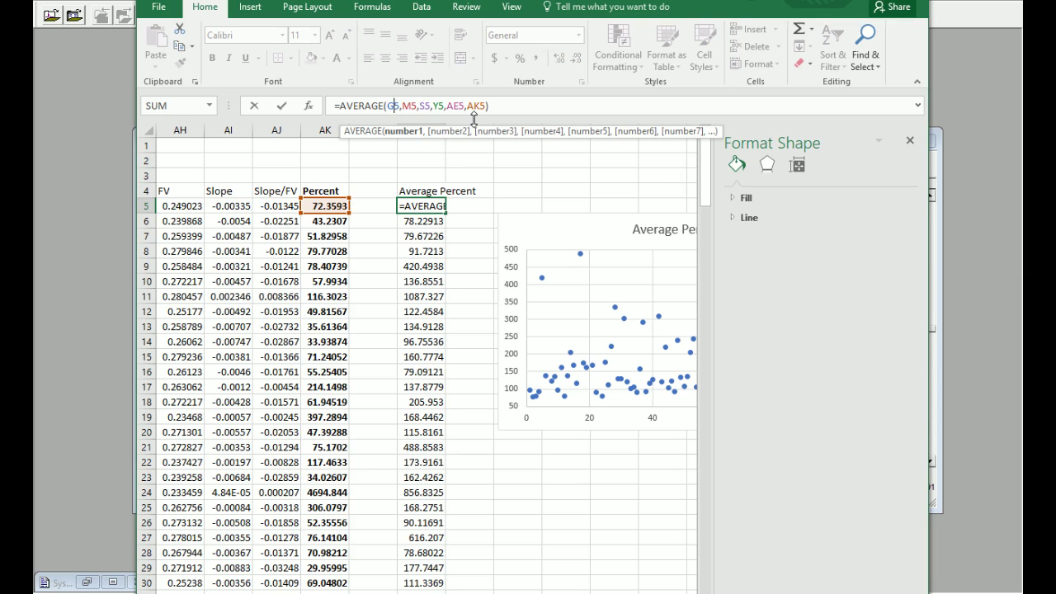
{"action": "key", "text": "Escape"}
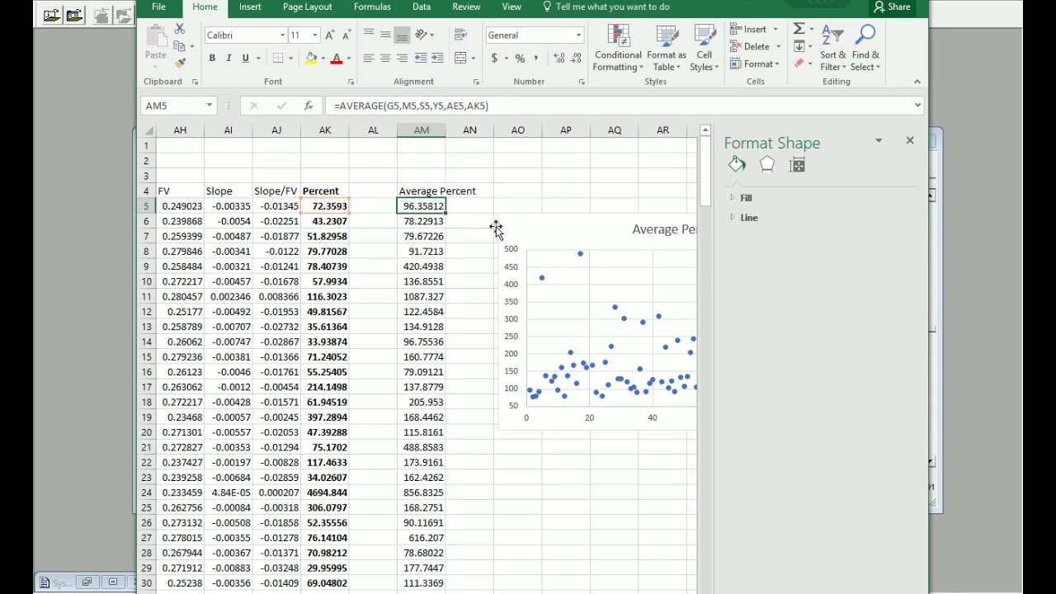
Move the Average Percent chart clear of column AO so that it starts in column AQ.
{"action": "left_click", "coordinate": [523, 220]}
{"action": "left_click_drag", "start_coordinate": [523, 219], "coordinate": [641, 215]}
{"action": "key", "text": "ctrl+c"}
{"action": "left_click", "coordinate": [512, 190]}
{"action": "key", "text": "ctrl+v"}
{"action": "key", "text": "ctrl+z"}
{"action": "key", "text": "ctrl+z"}
{"action": "key", "text": "ctrl+z"}
{"action": "key", "text": "ctrl+z"}
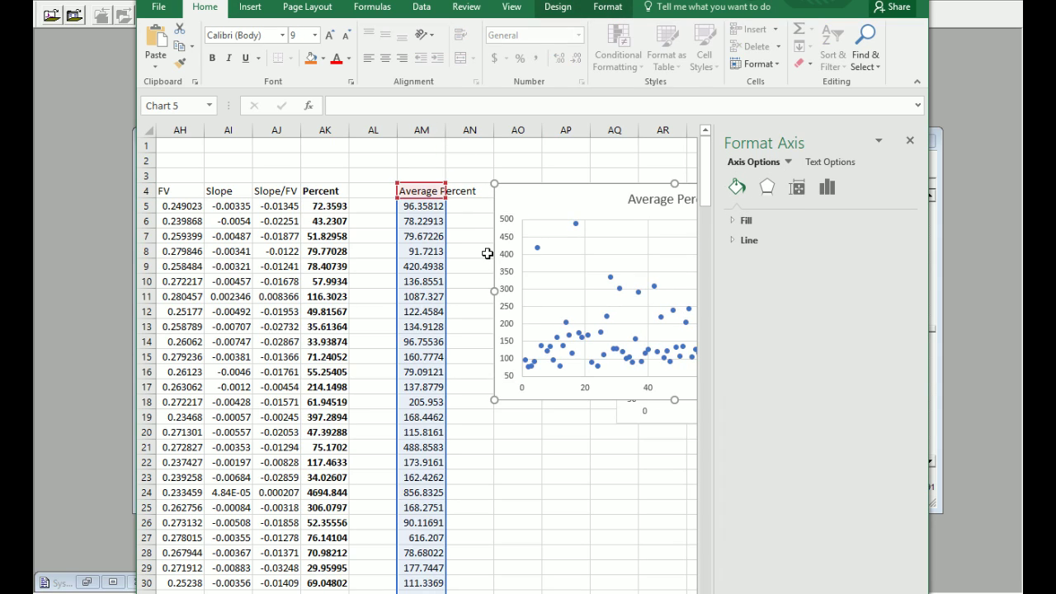
Copy the Average Percent heading from AM4 into AO4 and change it to "Average Slope/FV".
{"action": "left_click", "coordinate": [438, 191]}
{"action": "key", "text": "ctrl+c"}
{"action": "left_click", "coordinate": [512, 191]}
{"action": "key", "text": "ctrl+v"}
{"action": "left_click", "coordinate": [434, 105]}
{"action": "double_click", "coordinate": [382, 105]}
{"action": "type", "text": "Slope"}
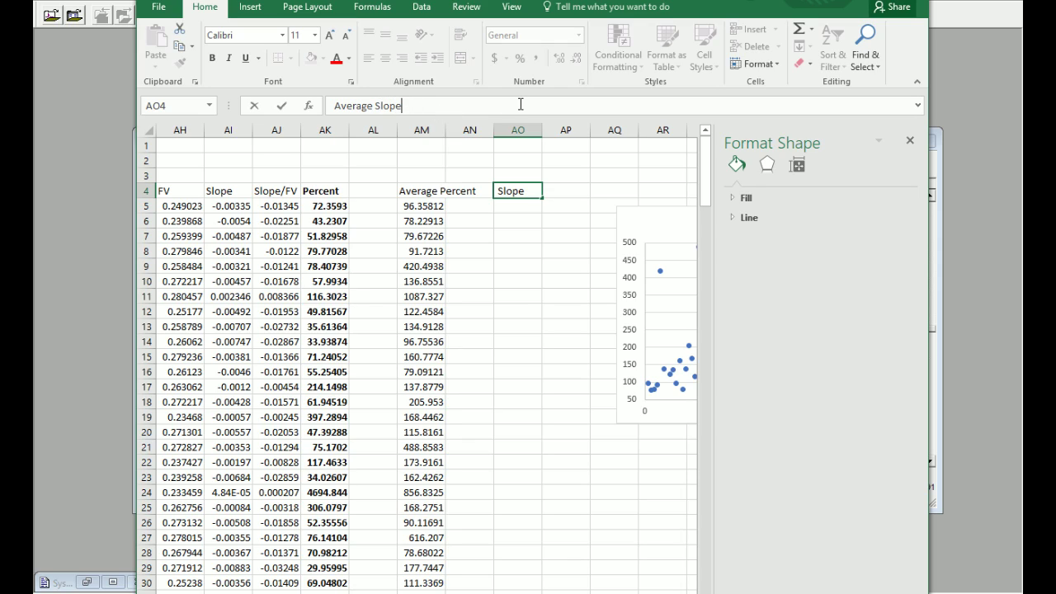
{"action": "type", "text": "?FVV"}
{"action": "left_click", "coordinate": [628, 375]}
Enter a formula in AO5 that averages the six slices' Slope/FV values in F5, L5, R5, X5, AD5 and AJ5.
{"action": "left_click", "coordinate": [531, 207]}
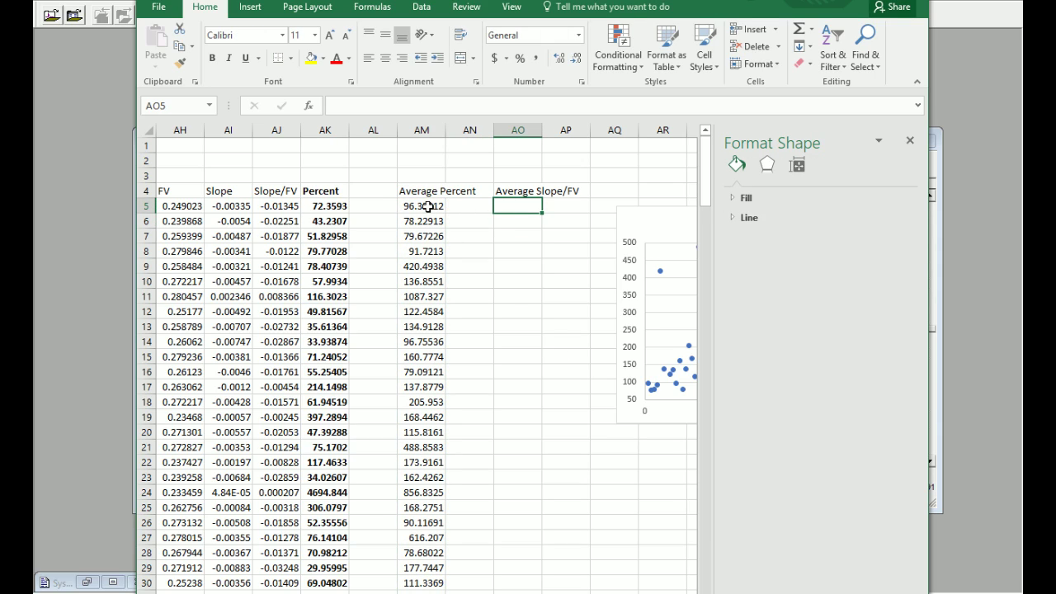
{"action": "type", "text": "=average("}
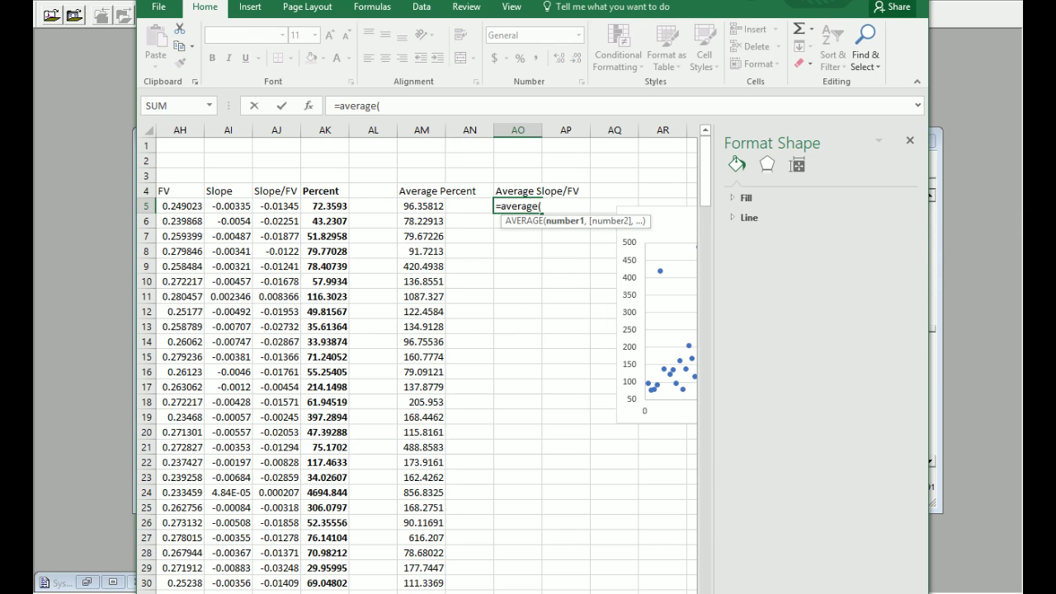
{"action": "scroll", "coordinate": [428, 360], "scroll_direction": "left", "scroll_amount": 10}
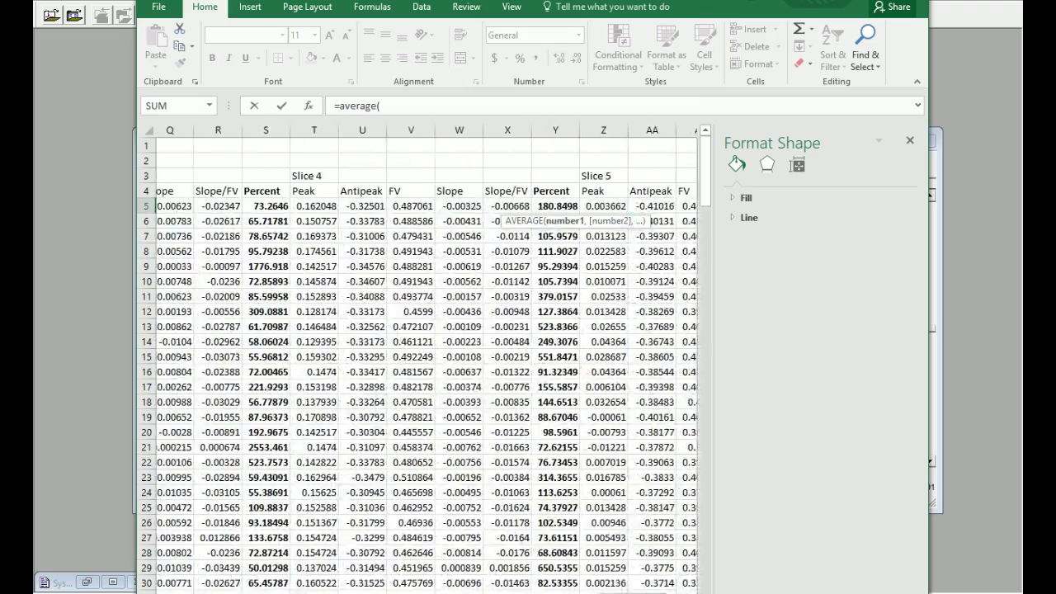
{"action": "scroll", "coordinate": [428, 360], "scroll_direction": "left", "scroll_amount": 4}
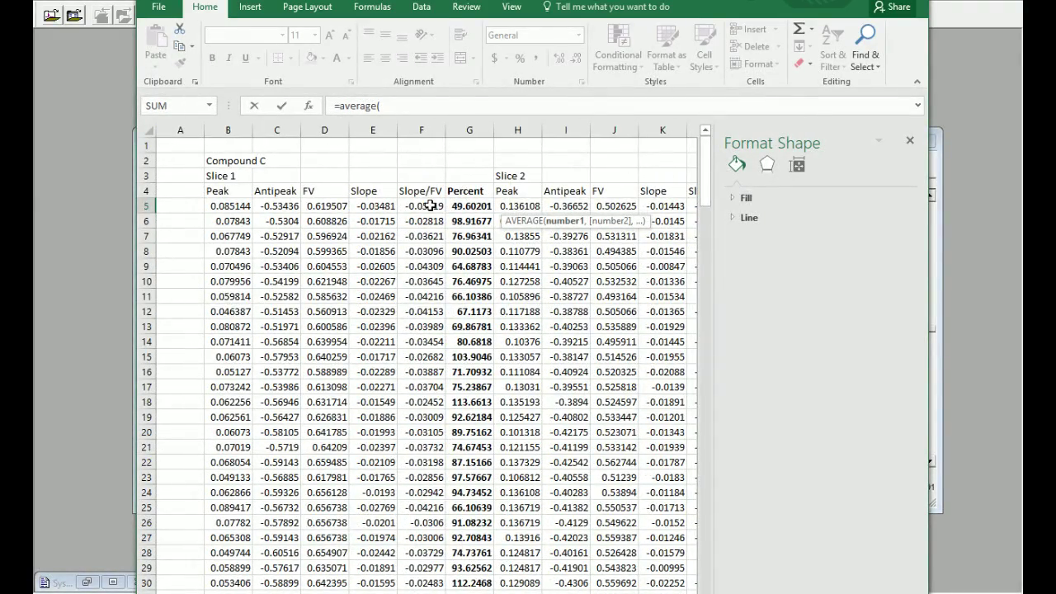
{"action": "left_click", "coordinate": [431, 206]}
{"action": "scroll", "coordinate": [430, 205], "scroll_direction": "right", "scroll_amount": 3}
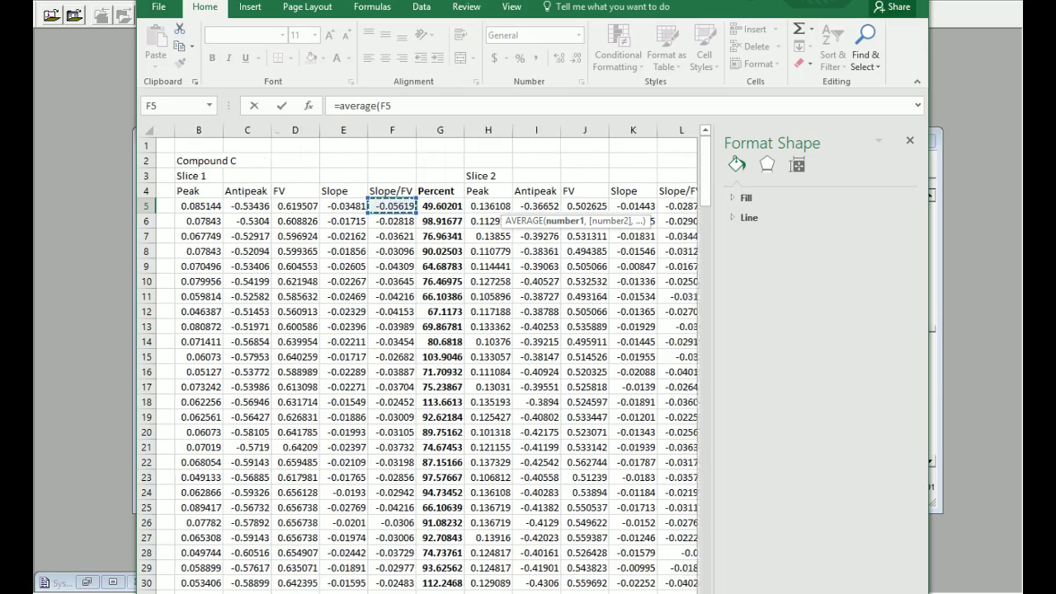
{"action": "scroll", "coordinate": [446, 205], "scroll_direction": "right", "scroll_amount": 2}
{"action": "type", "text": ","}
{"action": "left_click", "coordinate": [462, 206]}
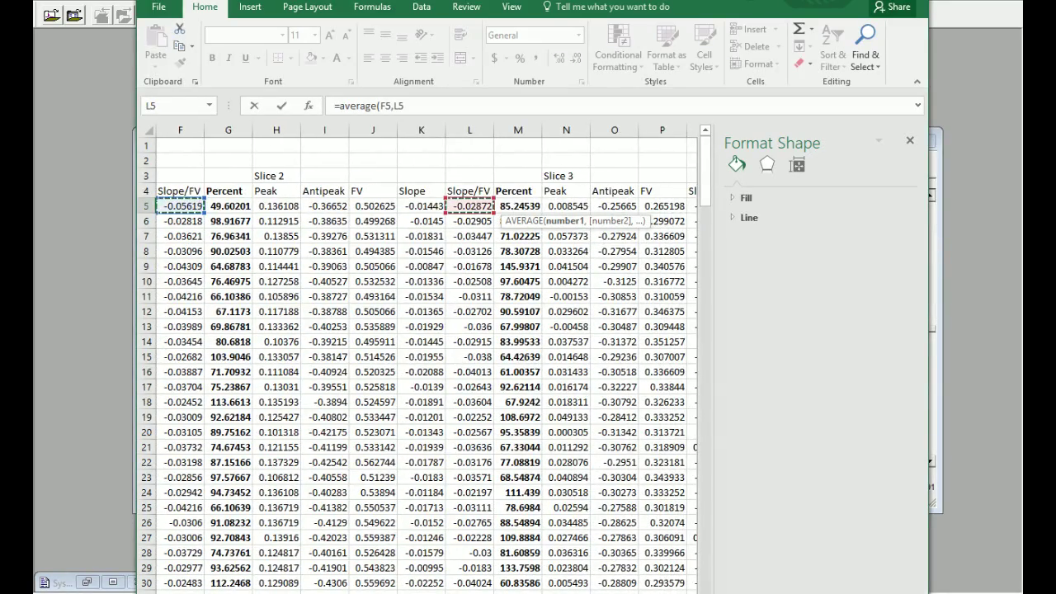
{"action": "scroll", "coordinate": [447, 206], "scroll_direction": "right", "scroll_amount": 1}
{"action": "scroll", "coordinate": [445, 274], "scroll_direction": "right", "scroll_amount": 4}
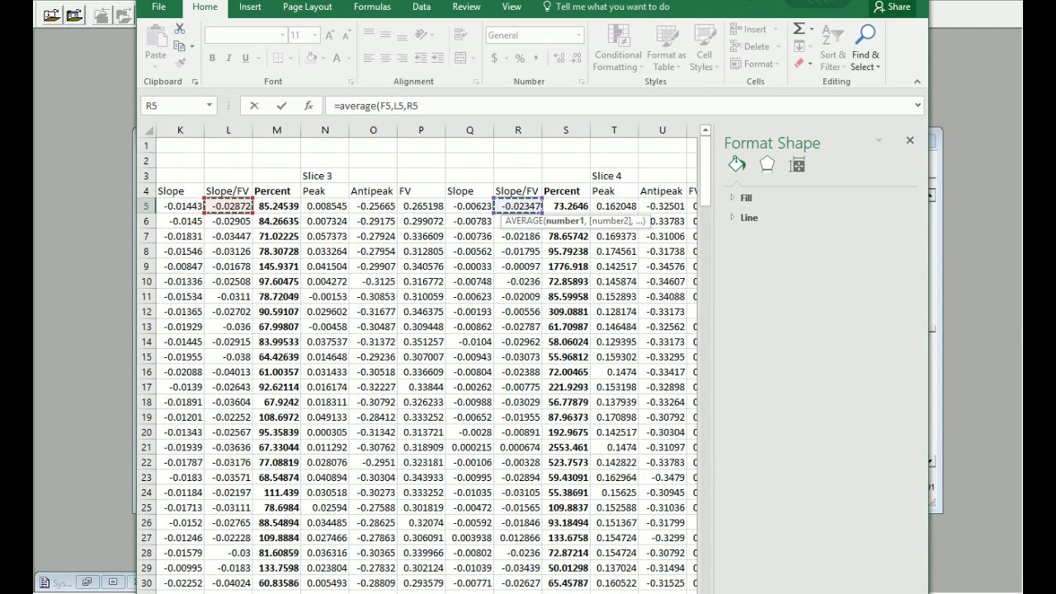
{"action": "scroll", "coordinate": [427, 359], "scroll_direction": "right", "scroll_amount": 4}
{"action": "type", "text": ","}
{"action": "left_click", "coordinate": [614, 205]}
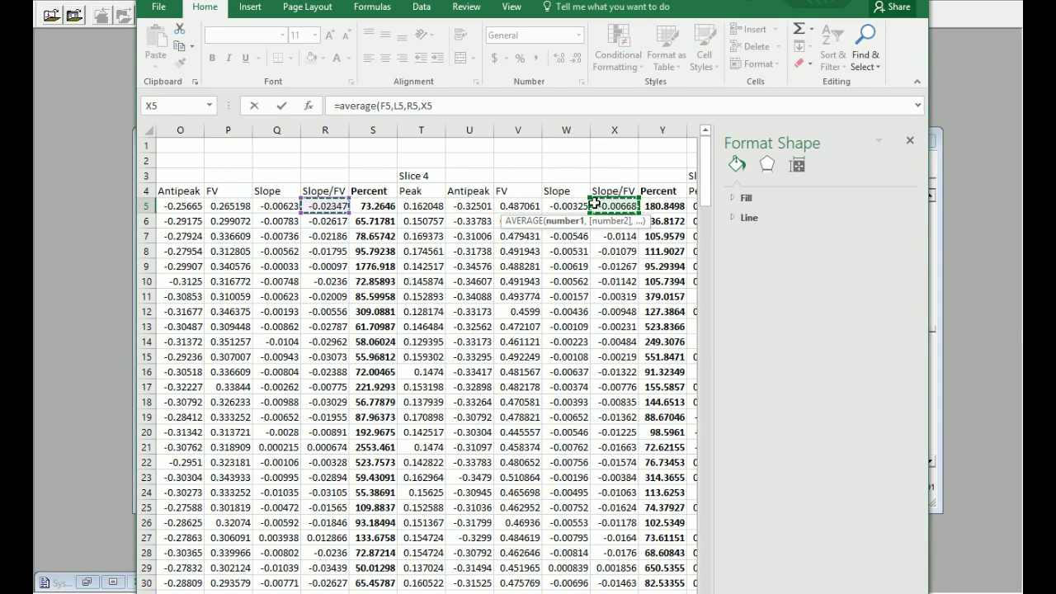
{"action": "scroll", "coordinate": [614, 206], "scroll_direction": "right", "scroll_amount": 5}
{"action": "scroll", "coordinate": [549, 365], "scroll_direction": "right", "scroll_amount": 3}
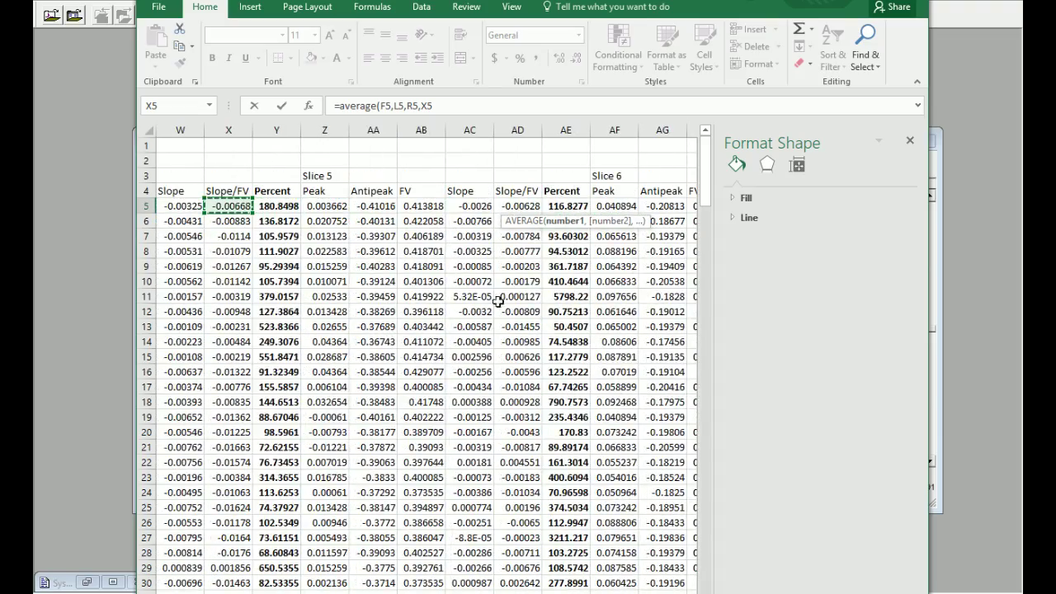
{"action": "type", "text": ","}
{"action": "left_click", "coordinate": [520, 205]}
{"action": "scroll", "coordinate": [427, 359], "scroll_direction": "right", "scroll_amount": 3}
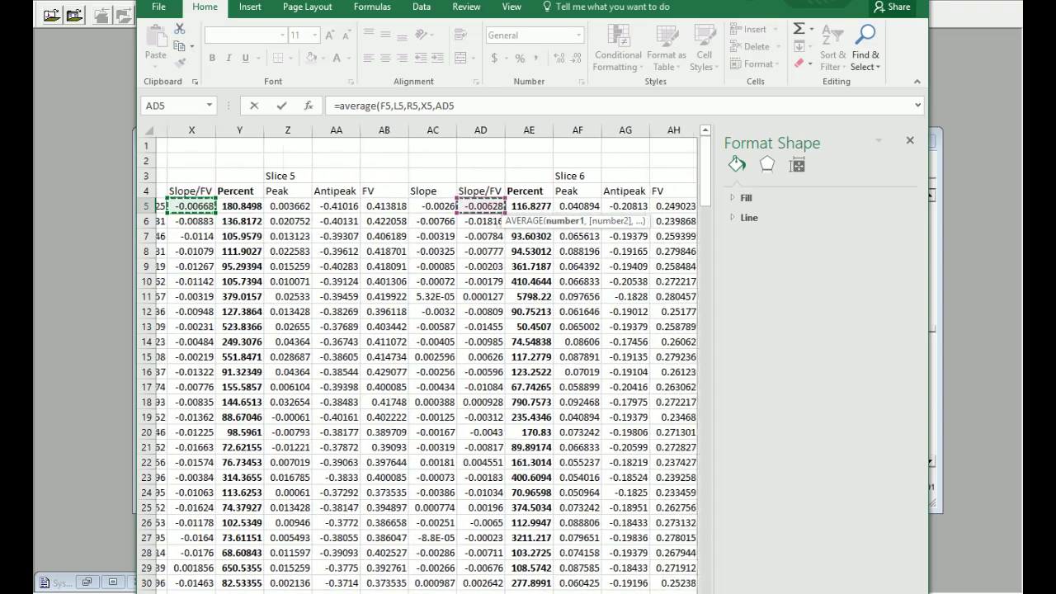
{"action": "scroll", "coordinate": [458, 301], "scroll_direction": "right", "scroll_amount": 3}
{"action": "type", "text": ","}
{"action": "left_click", "coordinate": [502, 209]}
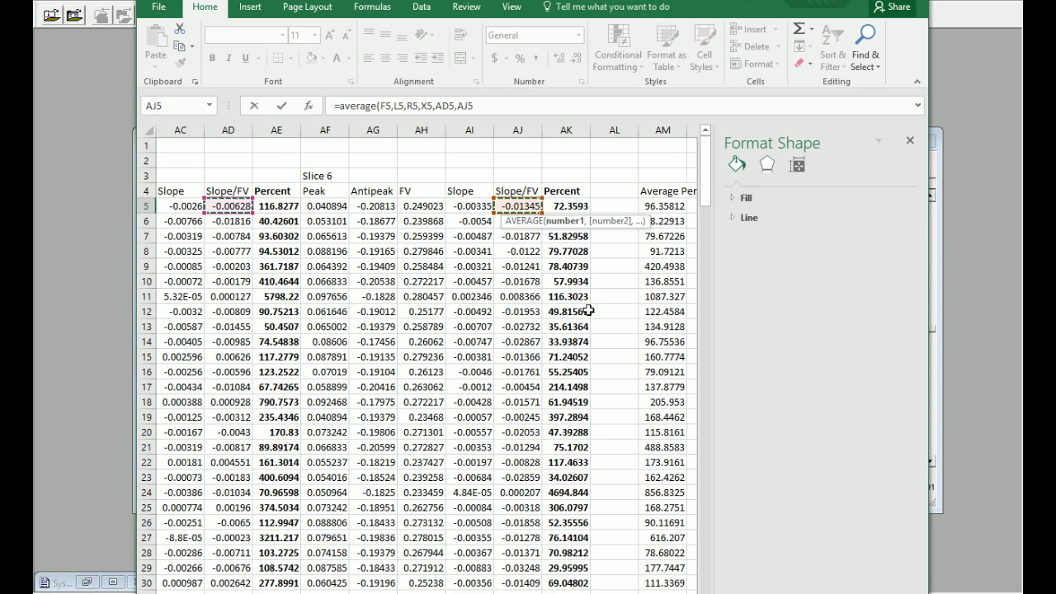
{"action": "key", "text": "Return"}
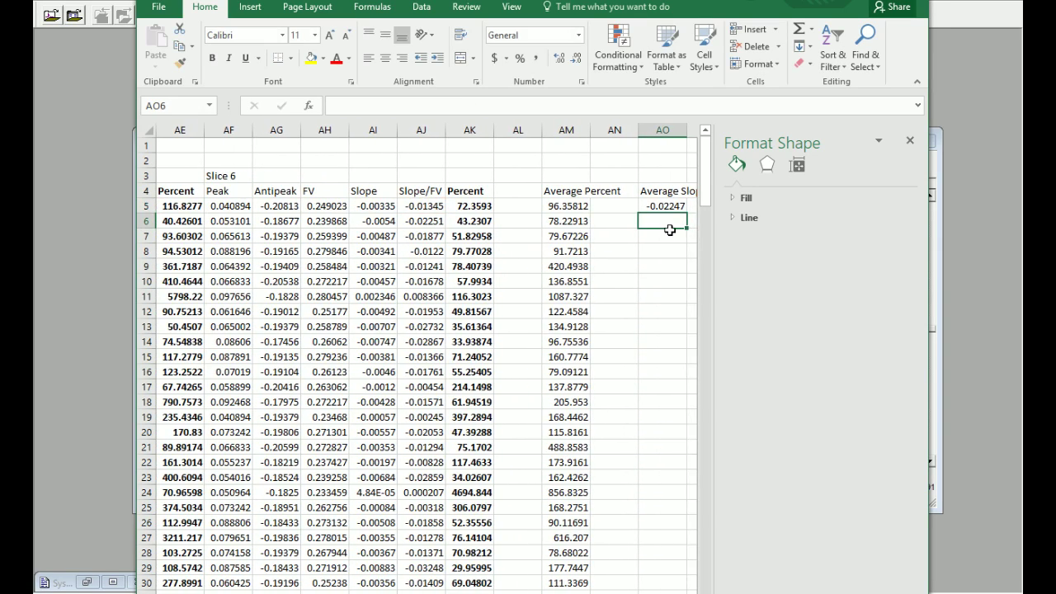
Fill the Average Slope/FV formula from AO5 down to AO95.
{"action": "left_click", "coordinate": [670, 205]}
{"action": "left_click_drag", "start_coordinate": [688, 212], "coordinate": [672, 588]}
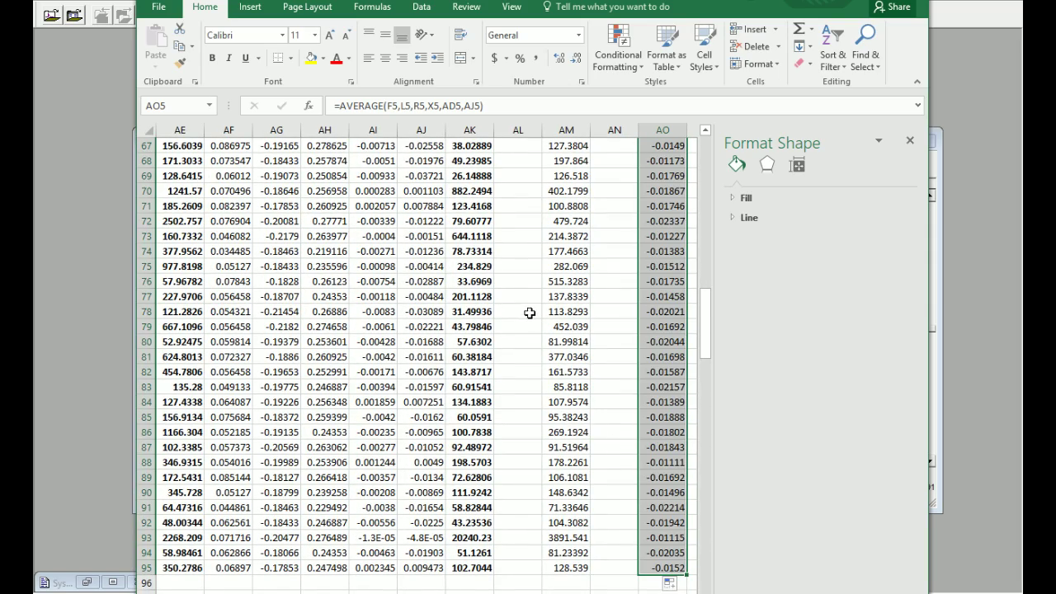
Create a scatter chart from the Average Slope/FV heading and data in AO4:AO95.
{"action": "scroll", "coordinate": [549, 310], "scroll_direction": "up", "scroll_amount": 20}
{"action": "left_click_drag", "start_coordinate": [667, 188], "coordinate": [676, 578]}
{"action": "left_click", "coordinate": [250, 9]}
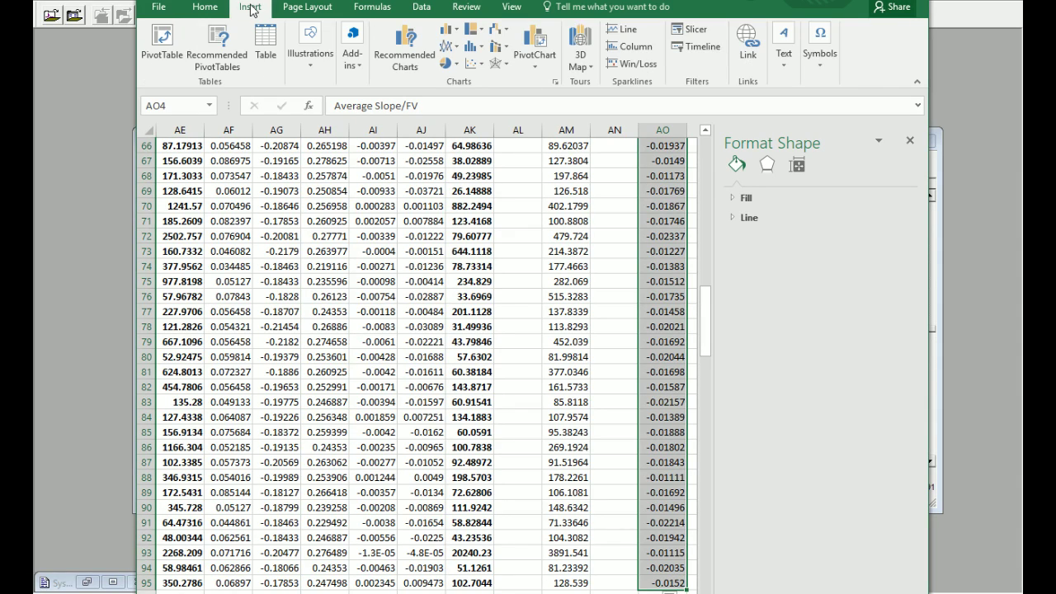
{"action": "left_click", "coordinate": [475, 63]}
{"action": "left_click", "coordinate": [484, 103]}
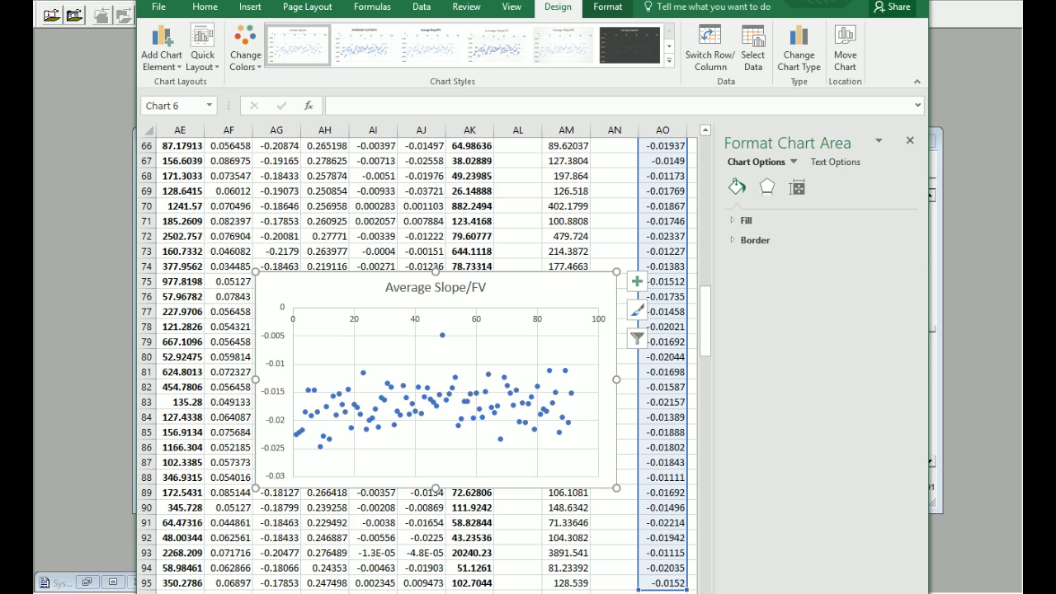
Move the Average Slope/FV chart toward the average columns so that it starts at column AK, row 72.
{"action": "scroll", "coordinate": [271, 284], "scroll_direction": "right", "scroll_amount": 3}
{"action": "scroll", "coordinate": [271, 284], "scroll_direction": "left", "scroll_amount": 2}
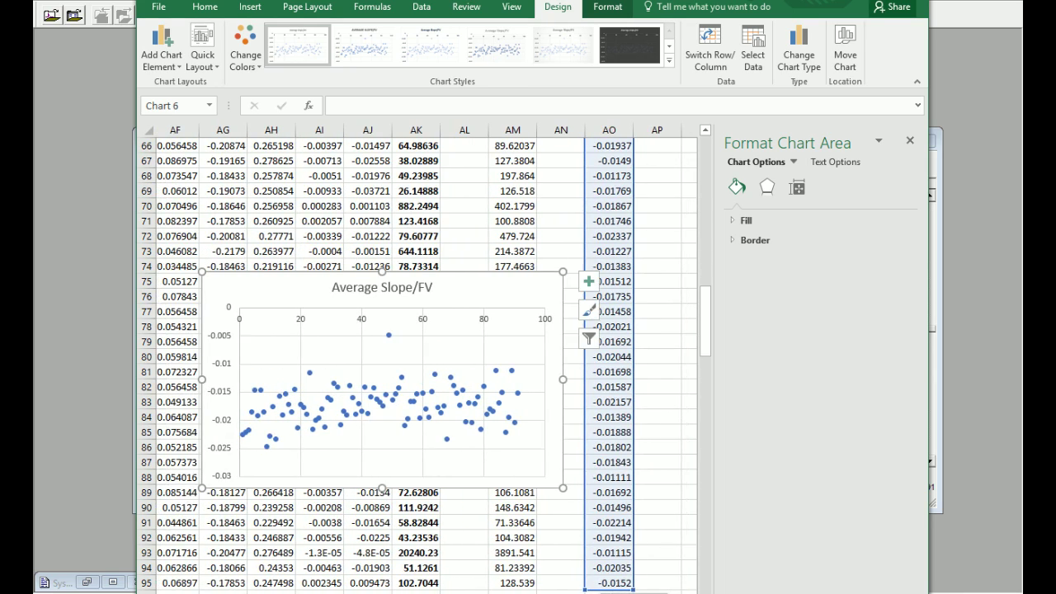
{"action": "left_click_drag", "start_coordinate": [272, 284], "coordinate": [479, 241]}
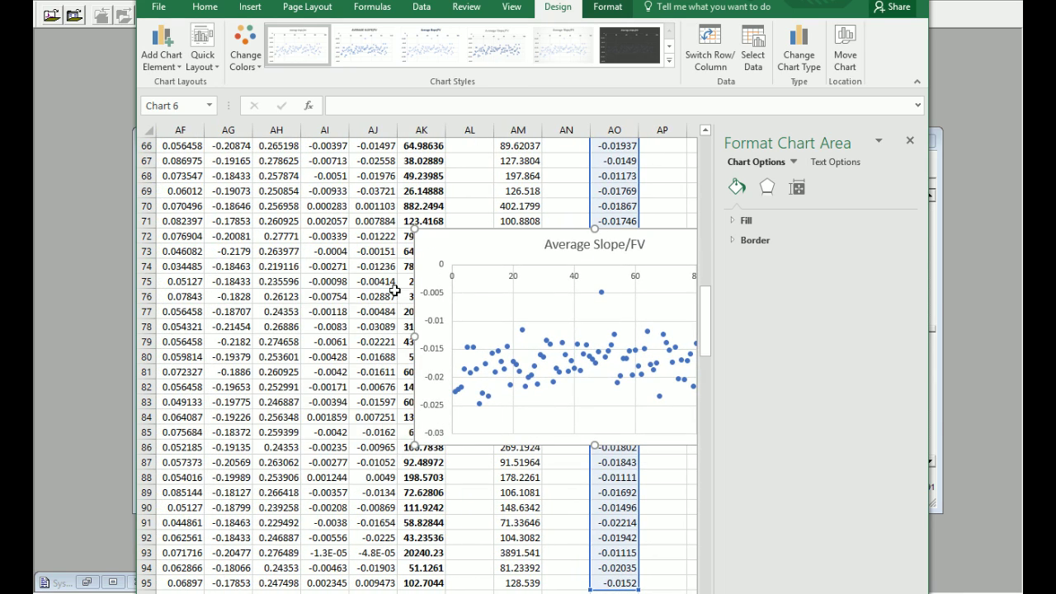
{"action": "left_click", "coordinate": [358, 297]}
{"action": "left_click", "coordinate": [442, 259]}
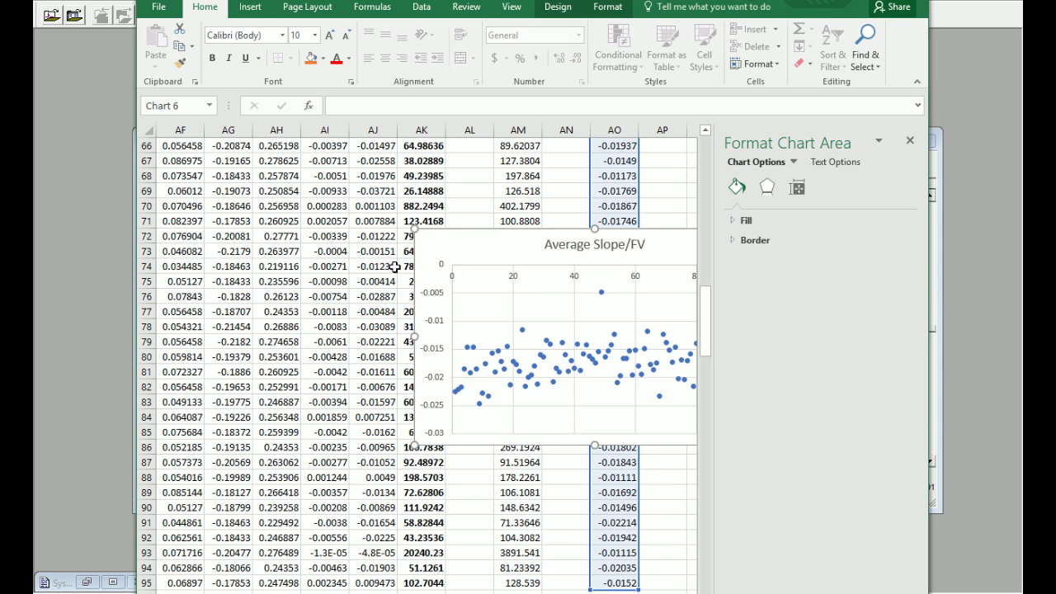
Move the Average Slope/FV chart to the top of the sheet, directly below the Average Percent chart, starting around AQ20.
{"action": "key", "text": "Delete"}
{"action": "scroll", "coordinate": [651, 575], "scroll_direction": "right", "scroll_amount": 2}
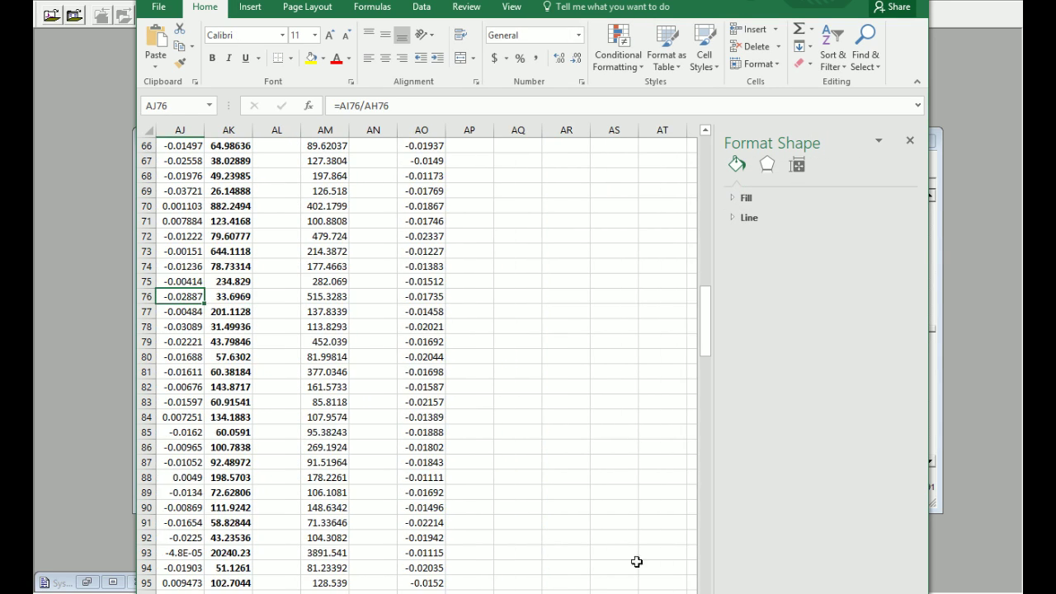
{"action": "scroll", "coordinate": [570, 514], "scroll_direction": "up", "scroll_amount": 12}
{"action": "scroll", "coordinate": [570, 514], "scroll_direction": "up", "scroll_amount": 10}
{"action": "scroll", "coordinate": [568, 519], "scroll_direction": "right", "scroll_amount": 4}
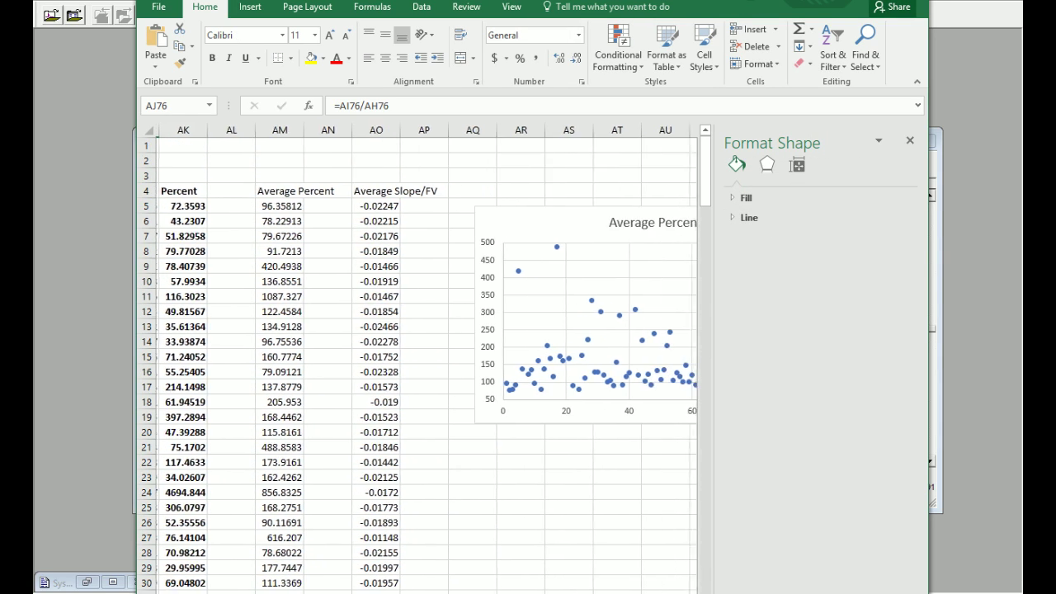
{"action": "key", "text": "ctrl+v"}
{"action": "left_click_drag", "start_coordinate": [636, 533], "coordinate": [410, 465]}
{"action": "scroll", "coordinate": [411, 462], "scroll_direction": "down", "scroll_amount": 5}
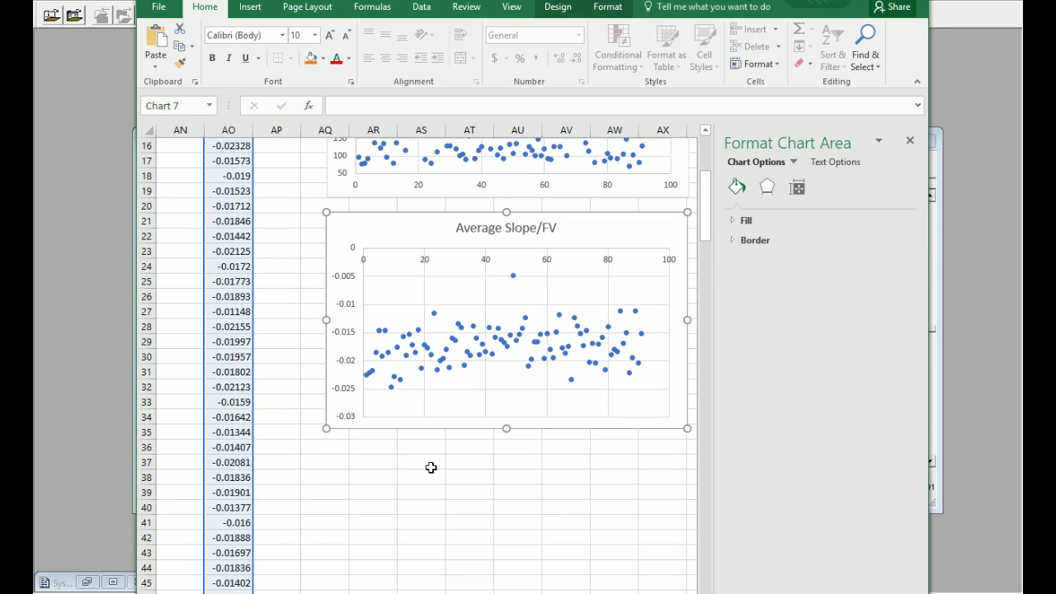
Copy Compound F's Slice 1 headings in B108:G109 to the block starting at N108.
{"action": "scroll", "coordinate": [431, 468], "scroll_direction": "down", "scroll_amount": 20}
{"action": "scroll", "coordinate": [495, 507], "scroll_direction": "left", "scroll_amount": 20}
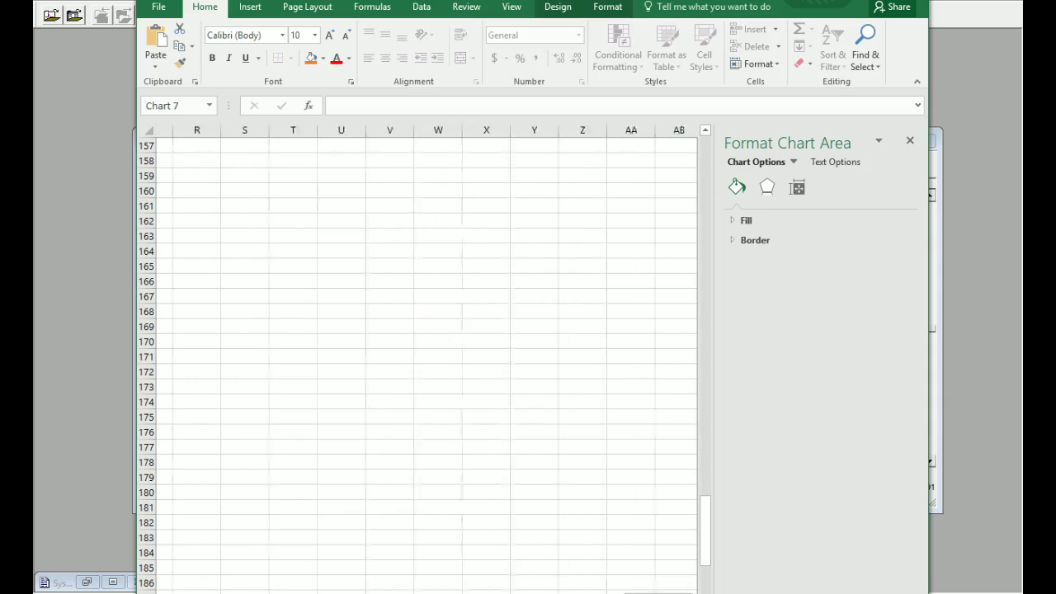
{"action": "scroll", "coordinate": [501, 544], "scroll_direction": "left", "scroll_amount": 16}
{"action": "scroll", "coordinate": [501, 544], "scroll_direction": "up", "scroll_amount": 18}
{"action": "scroll", "coordinate": [501, 544], "scroll_direction": "up", "scroll_amount": 4}
{"action": "scroll", "coordinate": [501, 544], "scroll_direction": "left", "scroll_amount": 1}
{"action": "left_click_drag", "start_coordinate": [228, 389], "coordinate": [486, 423]}
{"action": "key", "text": "ctrl+c"}
{"action": "left_click", "coordinate": [322, 417]}
{"action": "left_click_drag", "start_coordinate": [256, 406], "coordinate": [487, 420]}
{"action": "key", "text": "ctrl+c"}
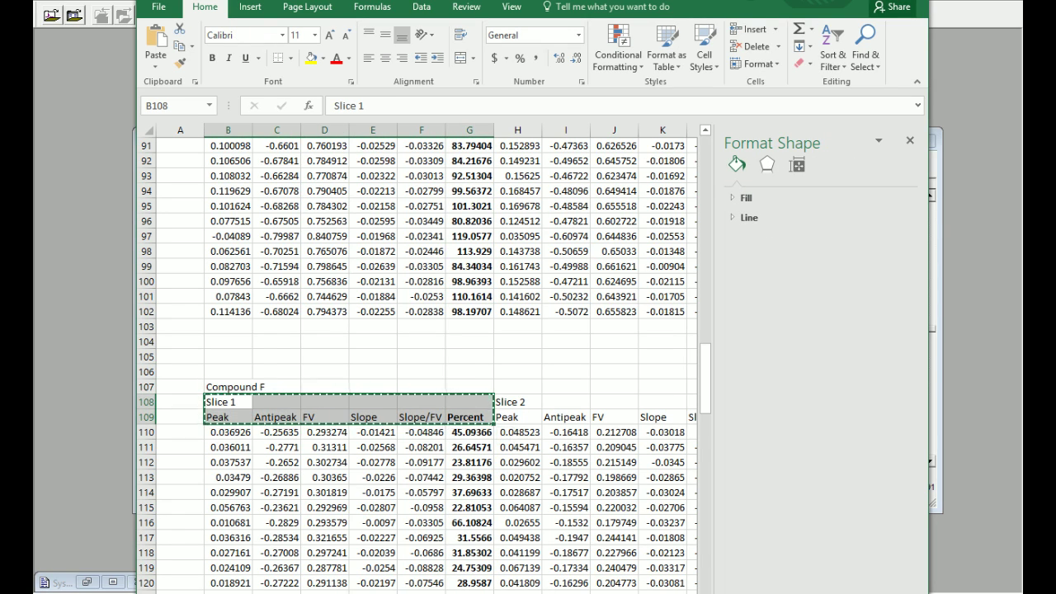
{"action": "scroll", "coordinate": [426, 359], "scroll_direction": "right", "scroll_amount": 5}
{"action": "left_click", "coordinate": [300, 398]}
{"action": "key", "text": "ctrl+v"}
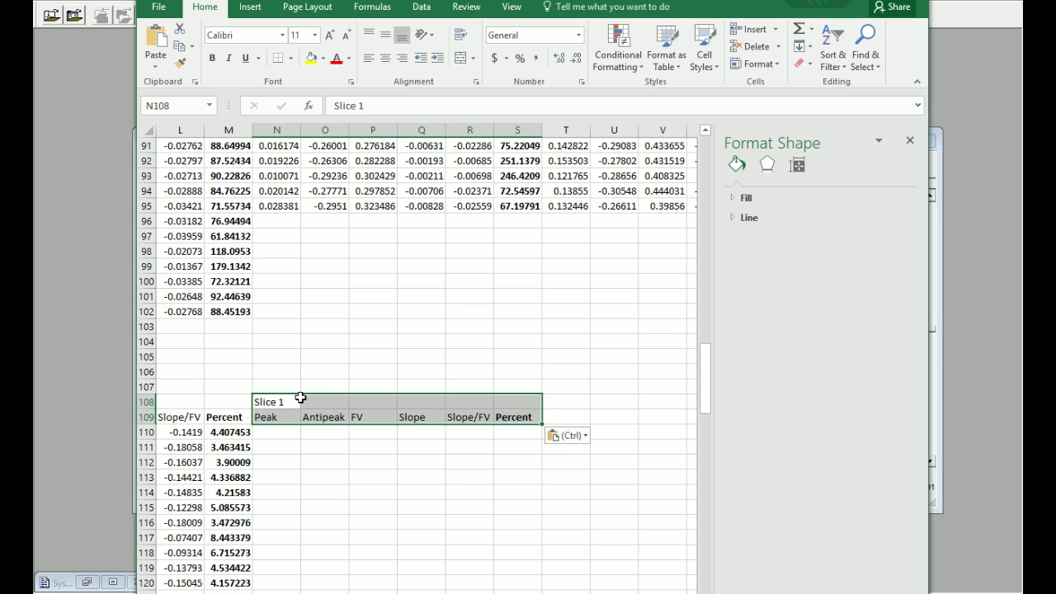
Rename the pasted slice heading in N108 as Slice 3.
{"action": "left_click", "coordinate": [284, 402]}
{"action": "left_click", "coordinate": [407, 104]}
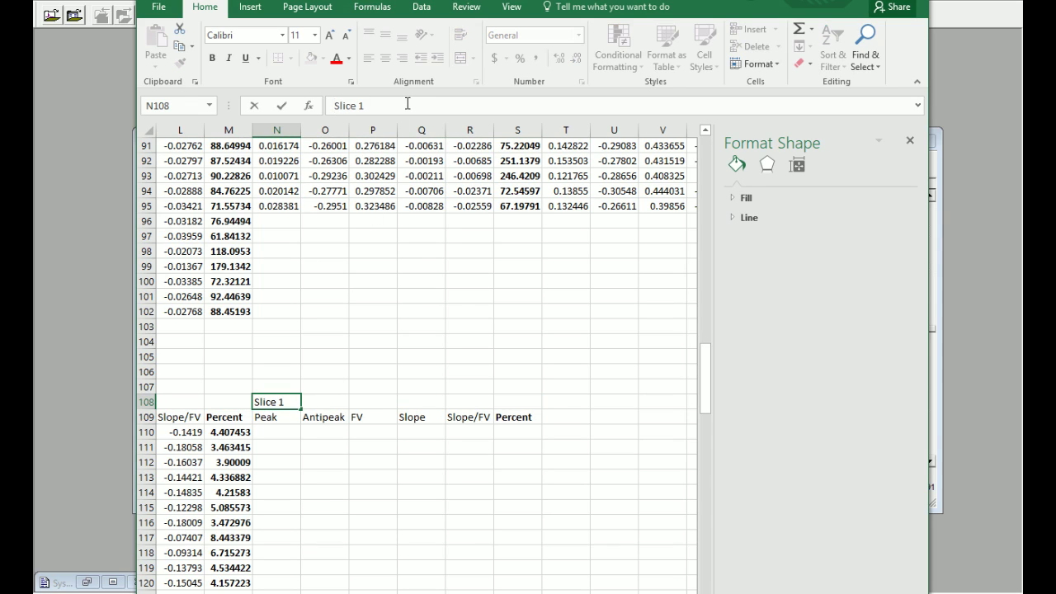
{"action": "left_click", "coordinate": [369, 299]}
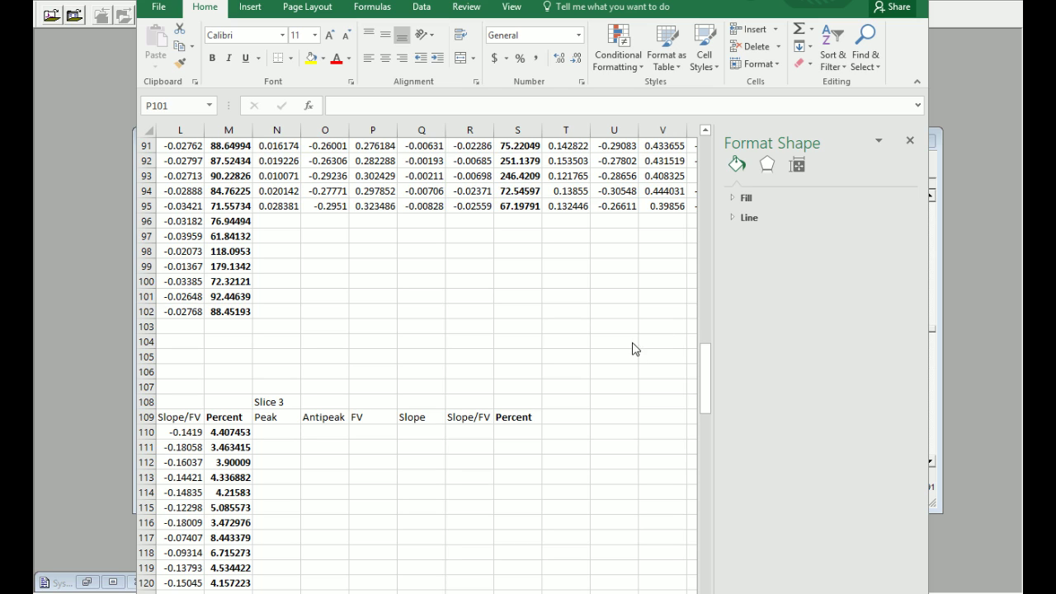
Switch to File Explorer and open the recording 0003.abf from E\animal 2\slice 7 8 in Clampfit.
{"action": "key", "text": "alt+Tab"}
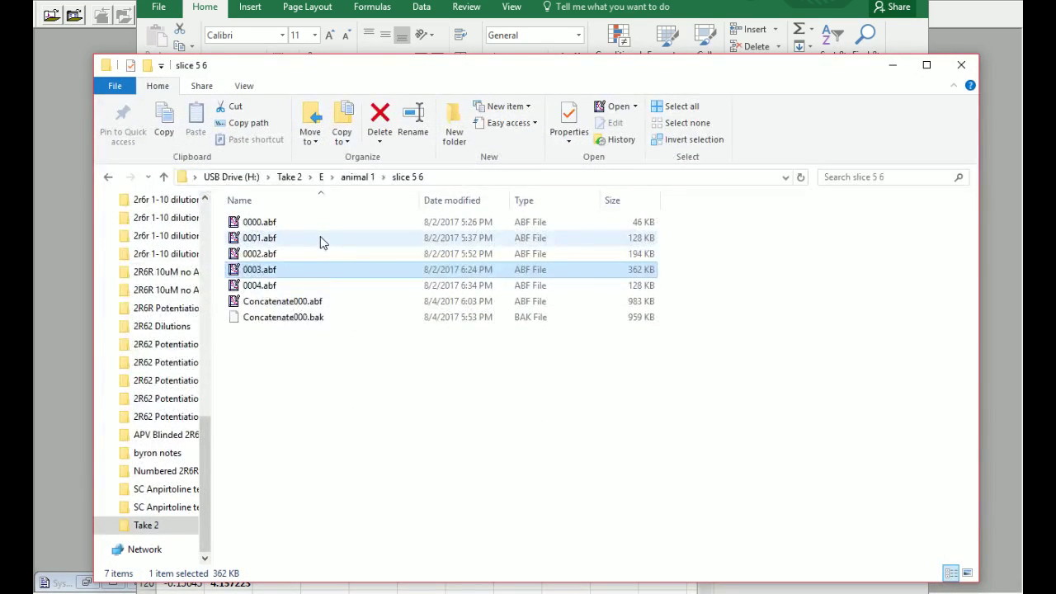
{"action": "left_click", "coordinate": [108, 178]}
{"action": "left_click", "coordinate": [107, 179]}
{"action": "double_click", "coordinate": [270, 240]}
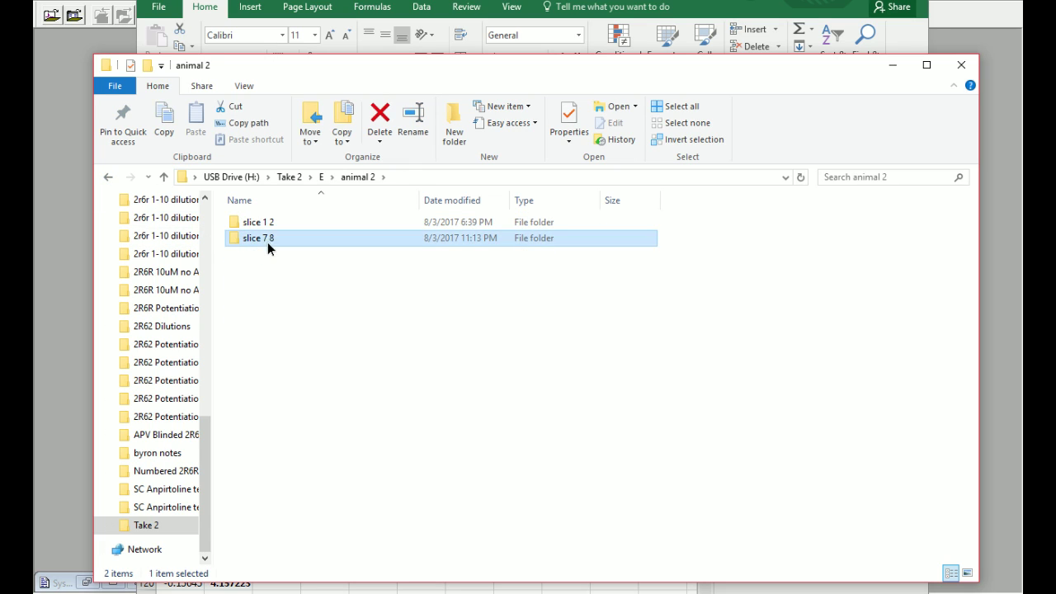
{"action": "double_click", "coordinate": [269, 240]}
{"action": "double_click", "coordinate": [272, 270]}
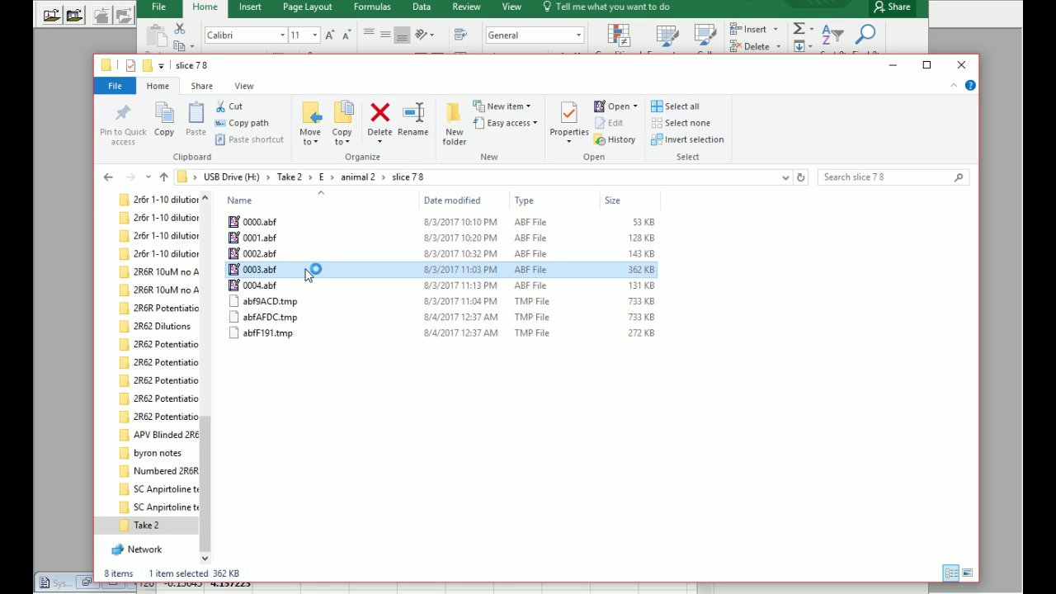
{"action": "left_click_drag", "start_coordinate": [309, 268], "coordinate": [81, 263]}
Enlarge the vertical scales of the IN 1 and IN 0 signals to roughly ±0.3 mV.
{"action": "left_click", "coordinate": [193, 385]}
{"action": "left_click", "coordinate": [187, 413]}
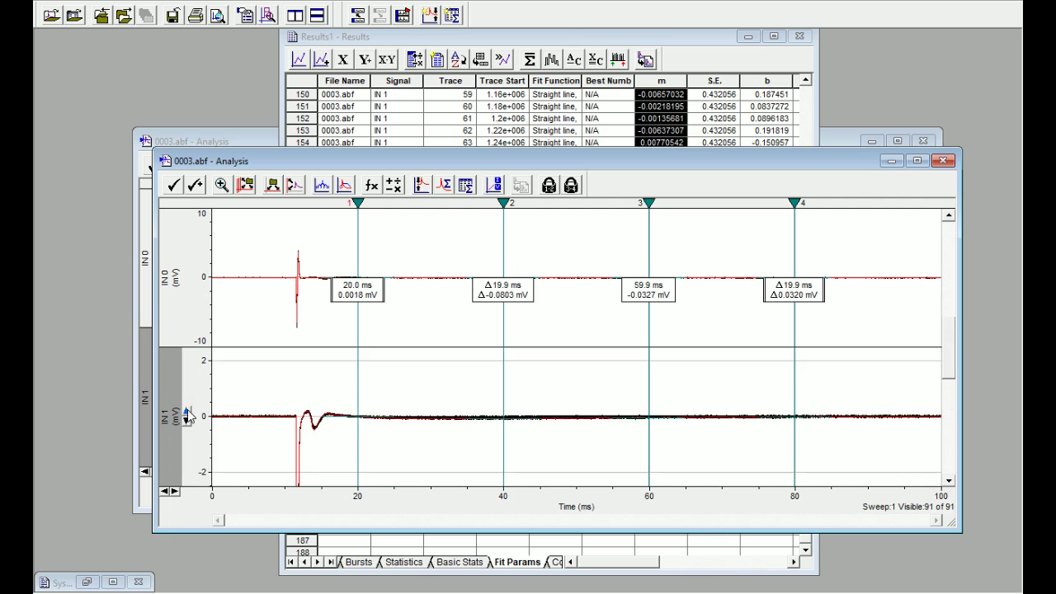
{"action": "left_click", "coordinate": [187, 412]}
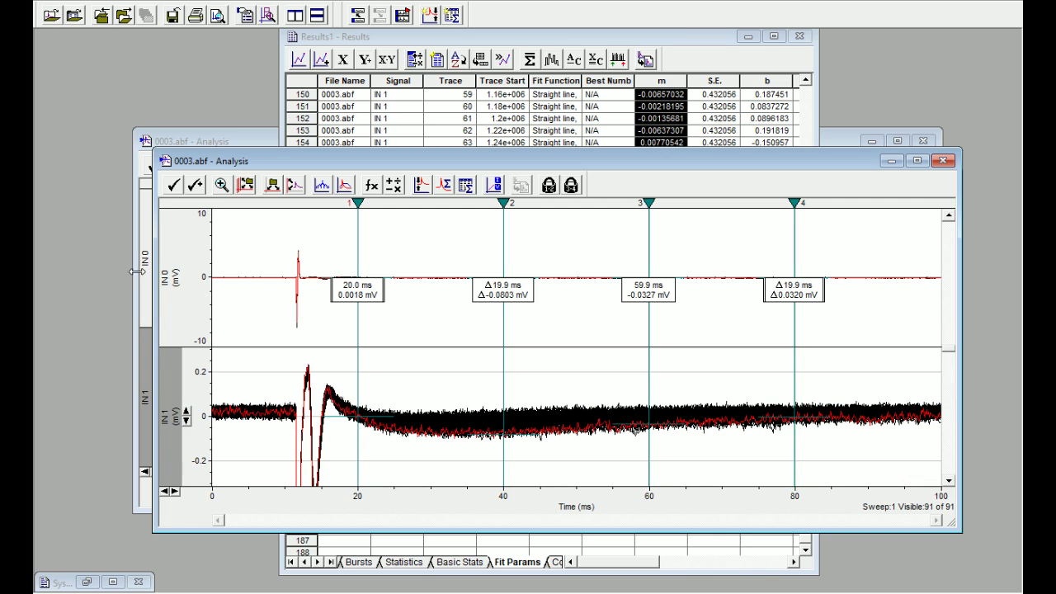
{"action": "left_click", "coordinate": [187, 278]}
{"action": "left_click", "coordinate": [186, 278]}
{"action": "left_click", "coordinate": [187, 278]}
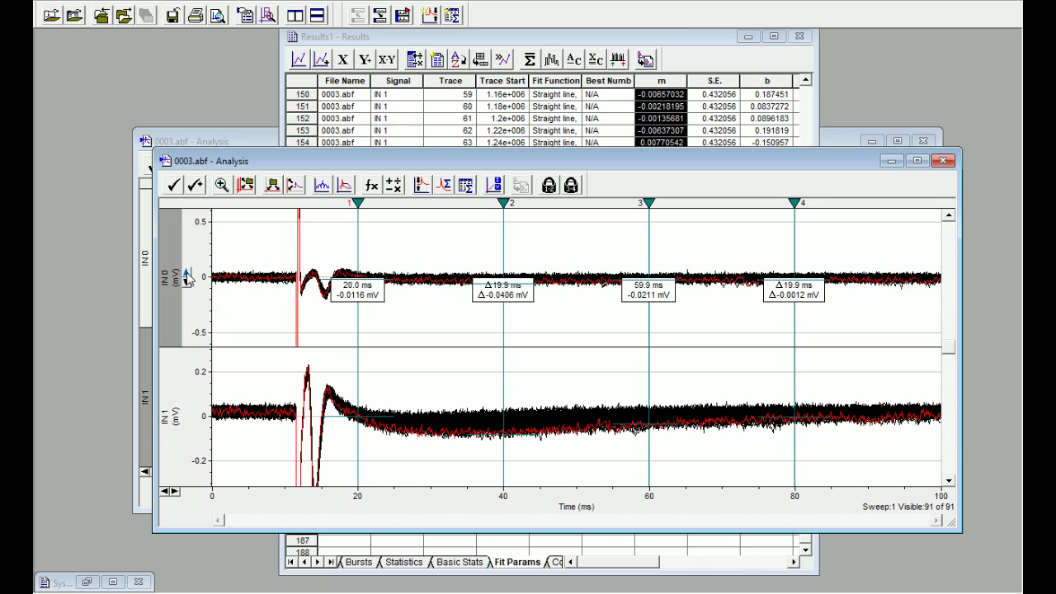
{"action": "left_click", "coordinate": [186, 278]}
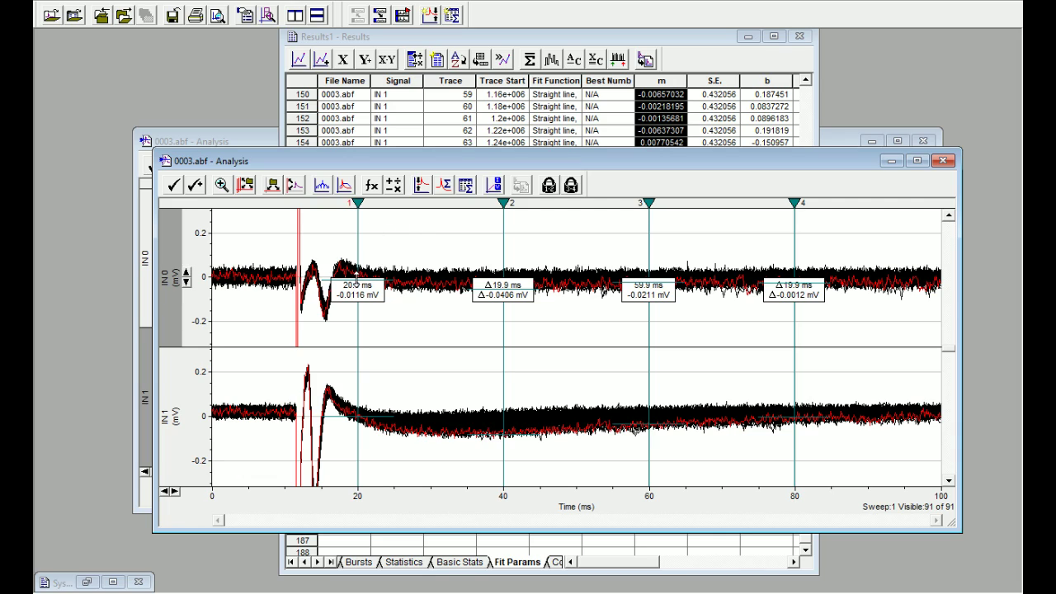
Place cursors 1 and 2 at about 22.3 ms and 26.3 ms, and fit a straight line to all visible IN 0 traces.
{"action": "mouse_move", "coordinate": [373, 265]}
{"action": "left_mouse_down"}
{"action": "mouse_move", "coordinate": [384, 220]}
{"action": "mouse_move", "coordinate": [389, 261]}
{"action": "left_mouse_up"}
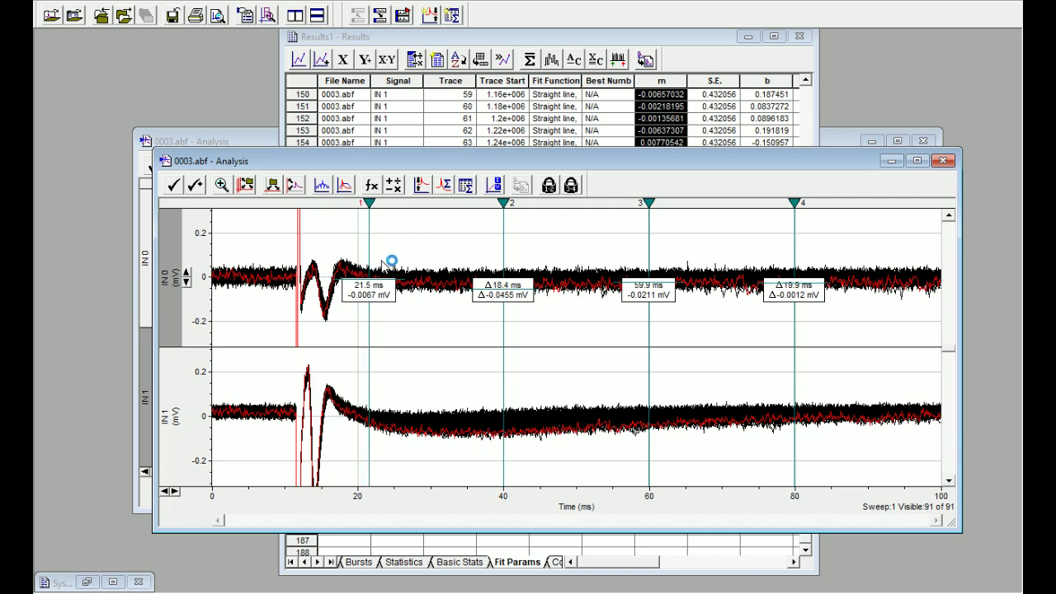
{"action": "left_click_drag", "start_coordinate": [504, 311], "coordinate": [405, 337]}
{"action": "left_click", "coordinate": [371, 187]}
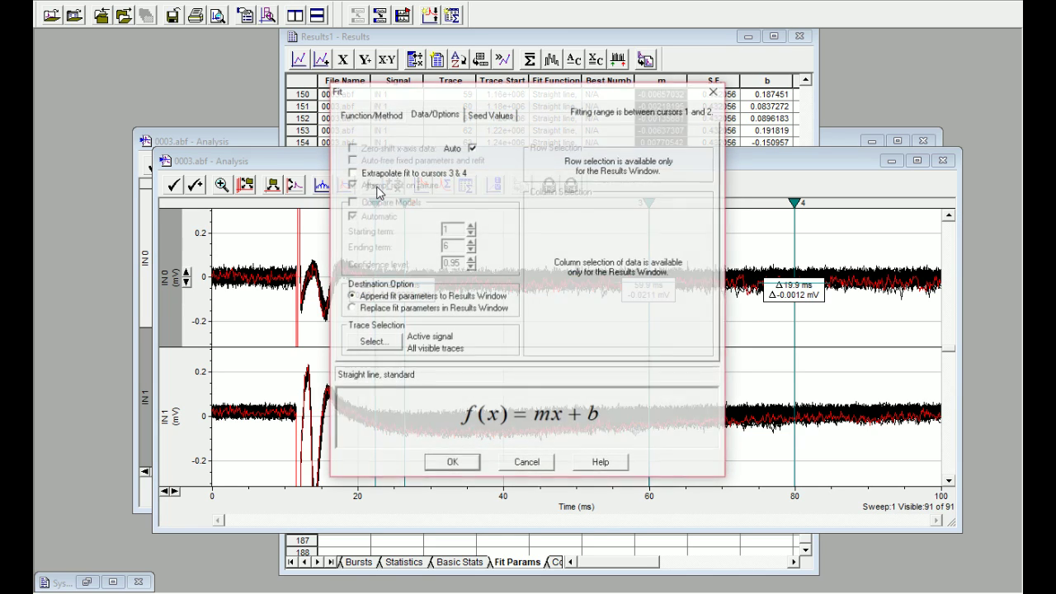
{"action": "left_click", "coordinate": [368, 342]}
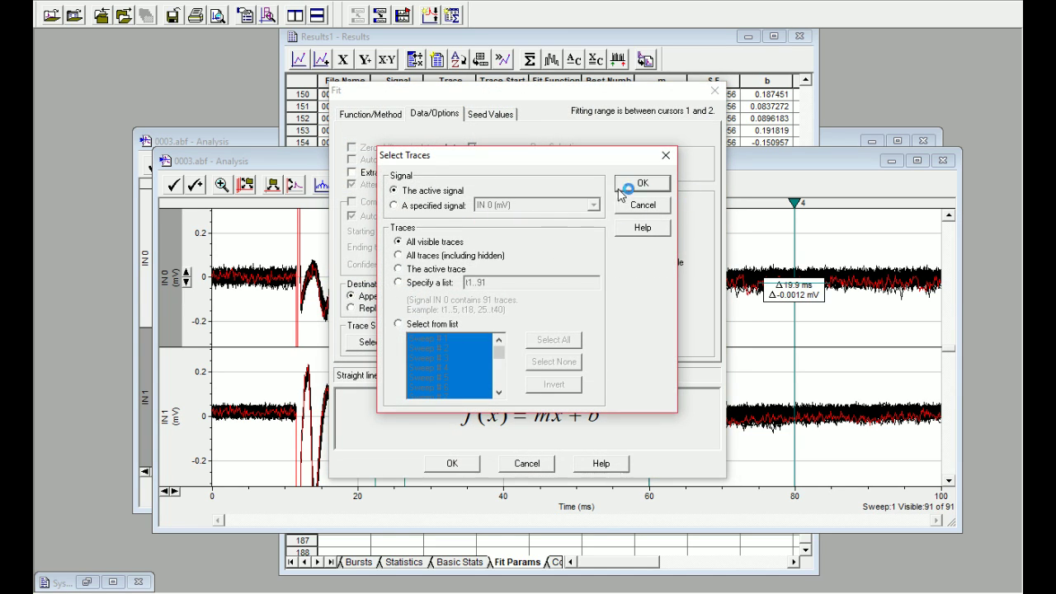
{"action": "left_click", "coordinate": [643, 184]}
{"action": "left_click", "coordinate": [453, 464]}
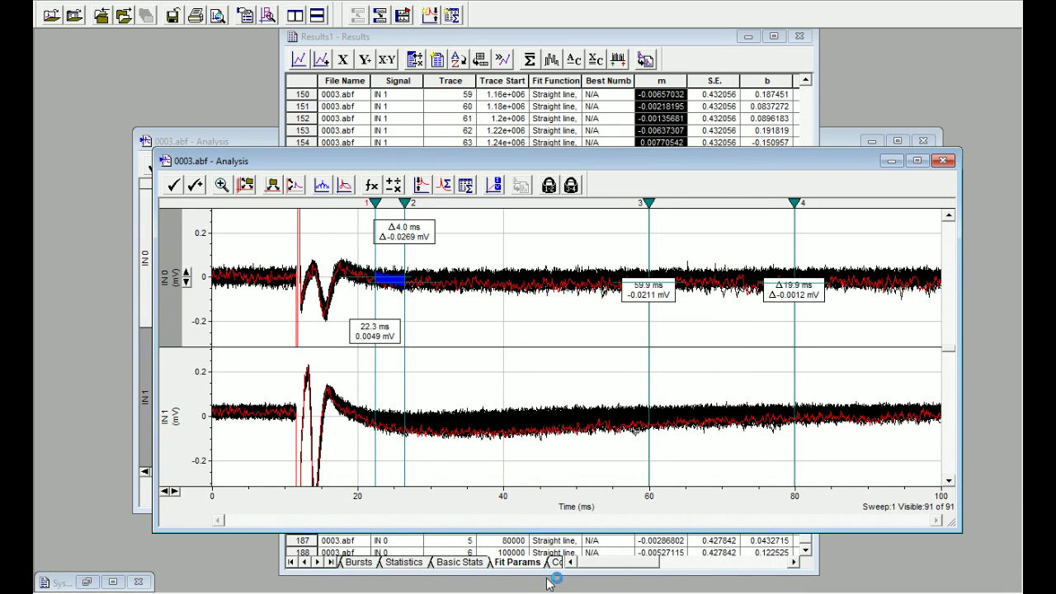
Copy the new IN 0 slope values (column m) from the fit results into Slice 3's Slope column in Excel, starting at Q110.
{"action": "left_click", "coordinate": [577, 547]}
{"action": "left_click_drag", "start_coordinate": [661, 553], "coordinate": [668, 493]}
{"action": "key", "text": "alt+Tab"}
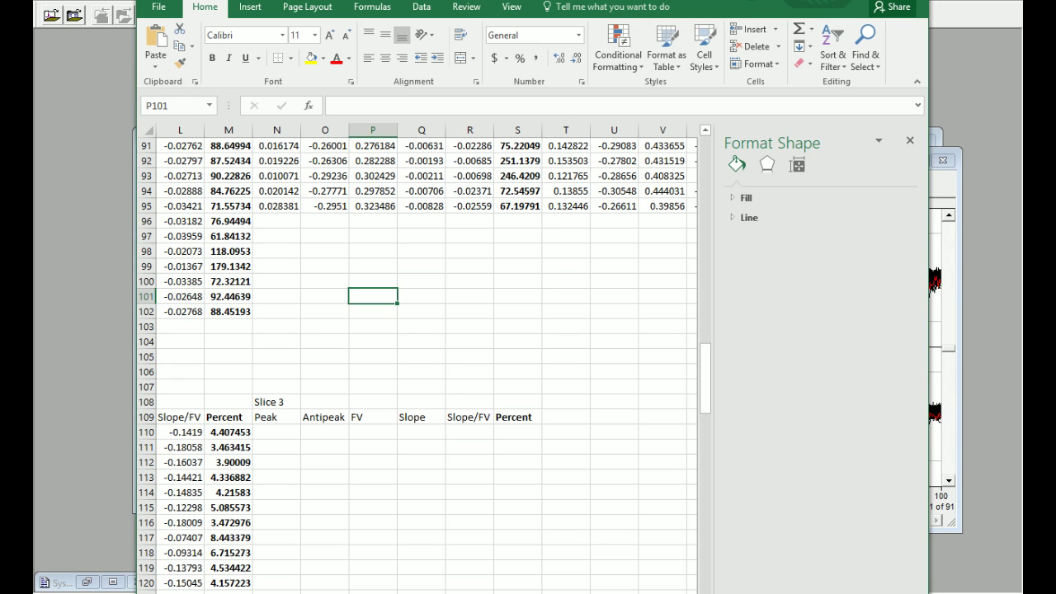
{"action": "left_click", "coordinate": [421, 432]}
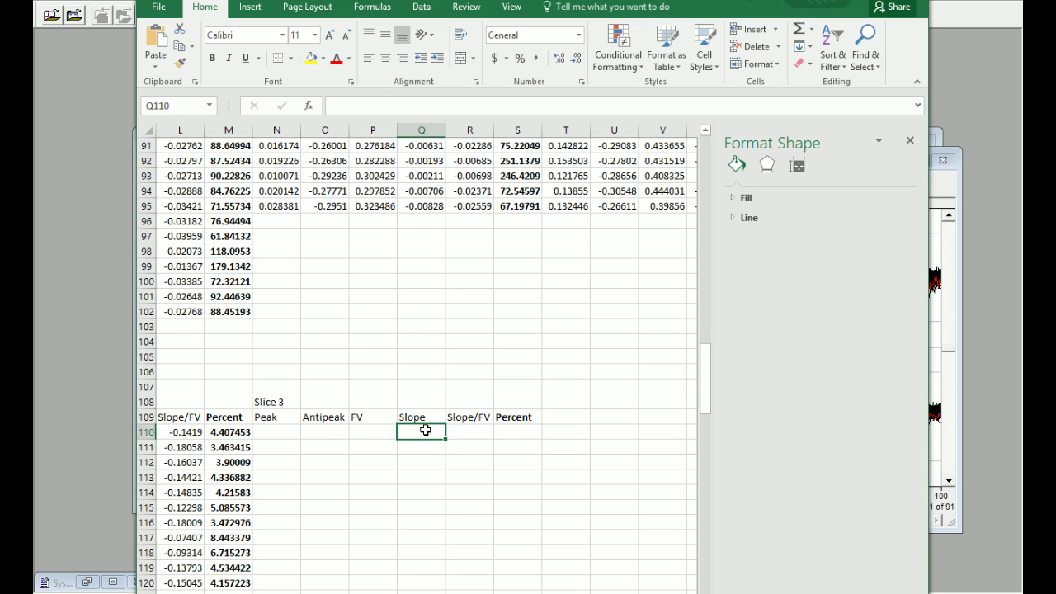
{"action": "key", "text": "ctrl+v"}
Back in Clampfit, measure IN 0's peak and antipeak amplitudes with cursors 1 and 2 at about 13.7 ms and 15.7 ms.
{"action": "key", "text": "alt+Tab"}
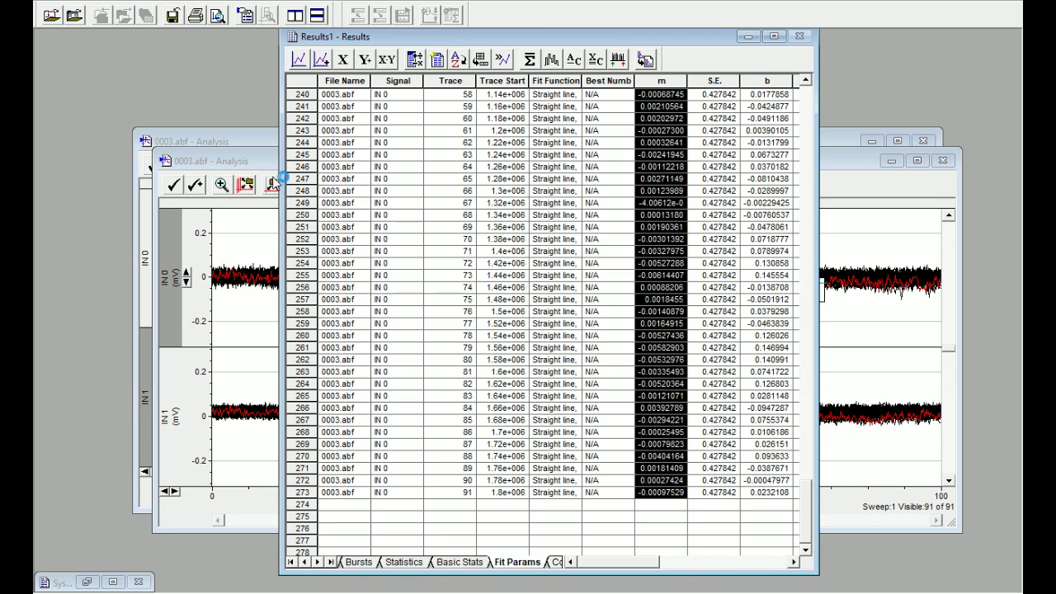
{"action": "left_click", "coordinate": [275, 178]}
{"action": "left_click_drag", "start_coordinate": [376, 258], "coordinate": [310, 305]}
{"action": "left_click_drag", "start_coordinate": [404, 301], "coordinate": [328, 338]}
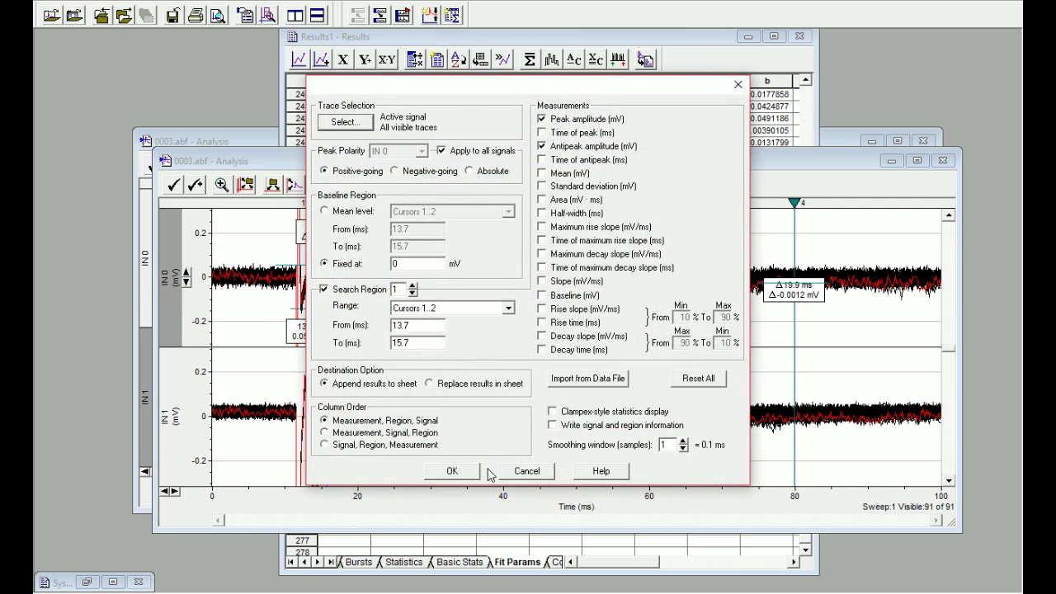
{"action": "left_click", "coordinate": [471, 477]}
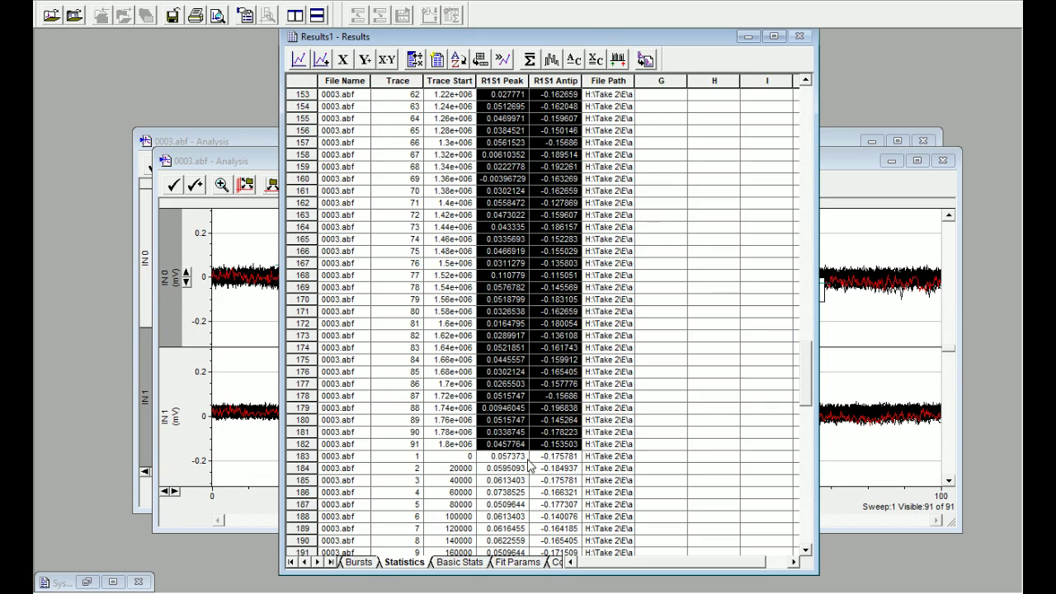
Copy the new peak and antipeak values from the Statistics results into Slice 3's Peak and Antipeak columns in Excel, starting at N110.
{"action": "left_click_drag", "start_coordinate": [510, 463], "coordinate": [570, 326]}
{"action": "key", "text": "alt+Tab"}
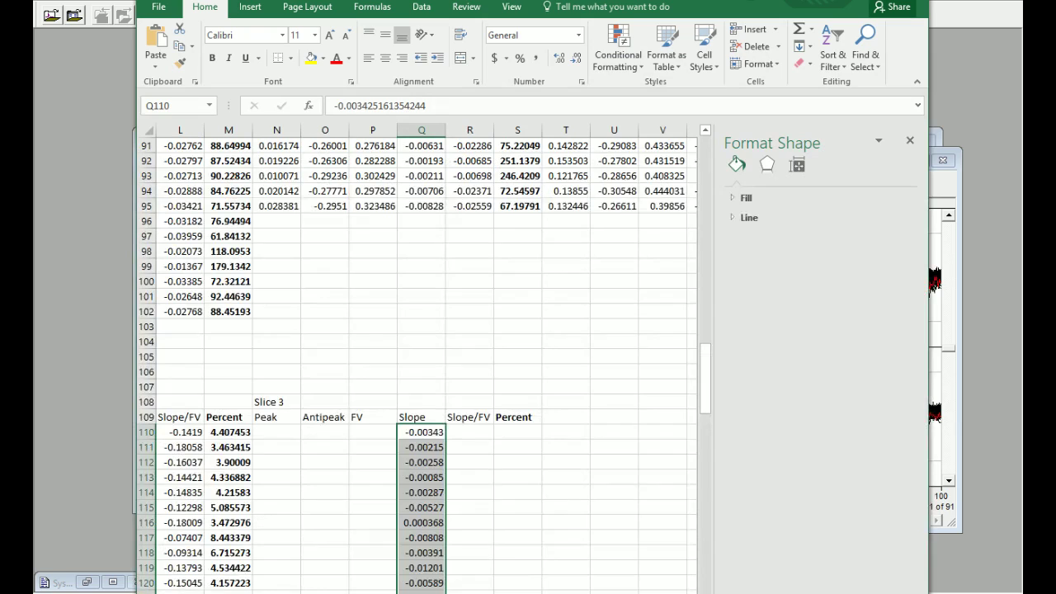
{"action": "left_click", "coordinate": [293, 433]}
{"action": "key", "text": "ctrl+v"}
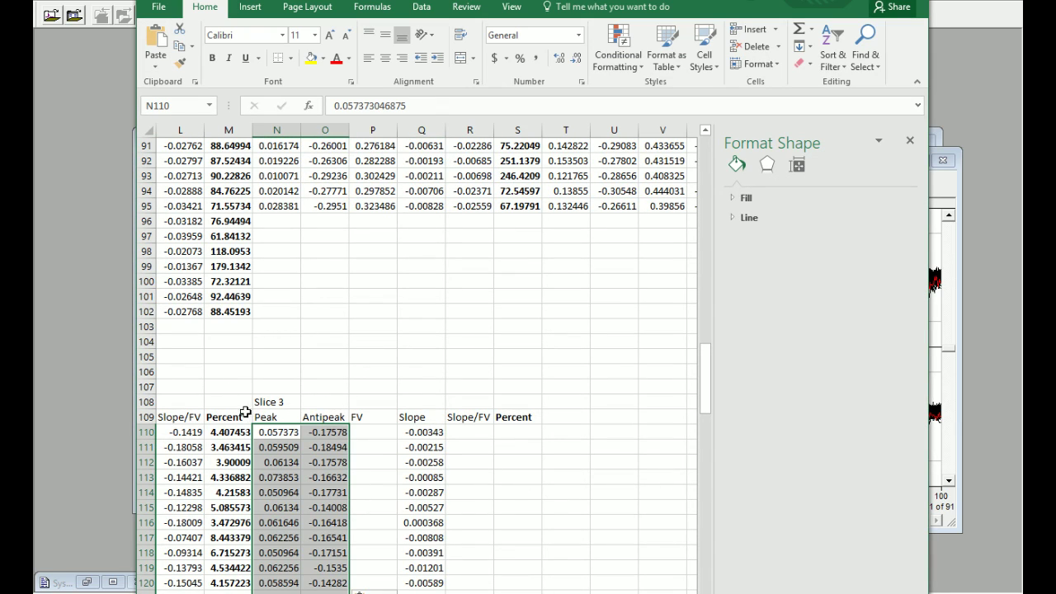
Copy Slice 2's FV, Slope/FV and Percent formulas from J110, L110 and M110 to P110, R110 and S110.
{"action": "scroll", "coordinate": [291, 418], "scroll_direction": "left", "scroll_amount": 3}
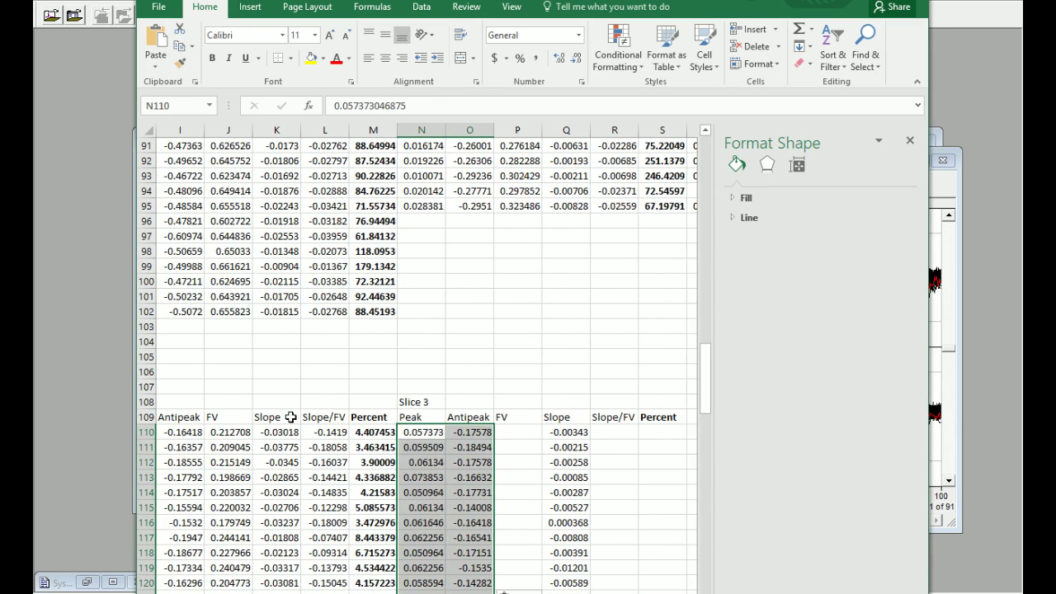
{"action": "left_click", "coordinate": [239, 431]}
{"action": "key", "text": "ctrl+c"}
{"action": "left_click", "coordinate": [517, 431]}
{"action": "key", "text": "ctrl+v"}
{"action": "left_click", "coordinate": [326, 432]}
{"action": "key", "text": "ctrl+c"}
{"action": "left_click", "coordinate": [614, 431]}
{"action": "key", "text": "ctrl+v"}
{"action": "left_click", "coordinate": [373, 432]}
{"action": "key", "text": "ctrl+c"}
{"action": "left_click", "coordinate": [662, 432]}
{"action": "key", "text": "ctrl+v"}
Fill Slice 3's FV, Slope/FV and Percent formulas down to row 200.
{"action": "left_click", "coordinate": [518, 432]}
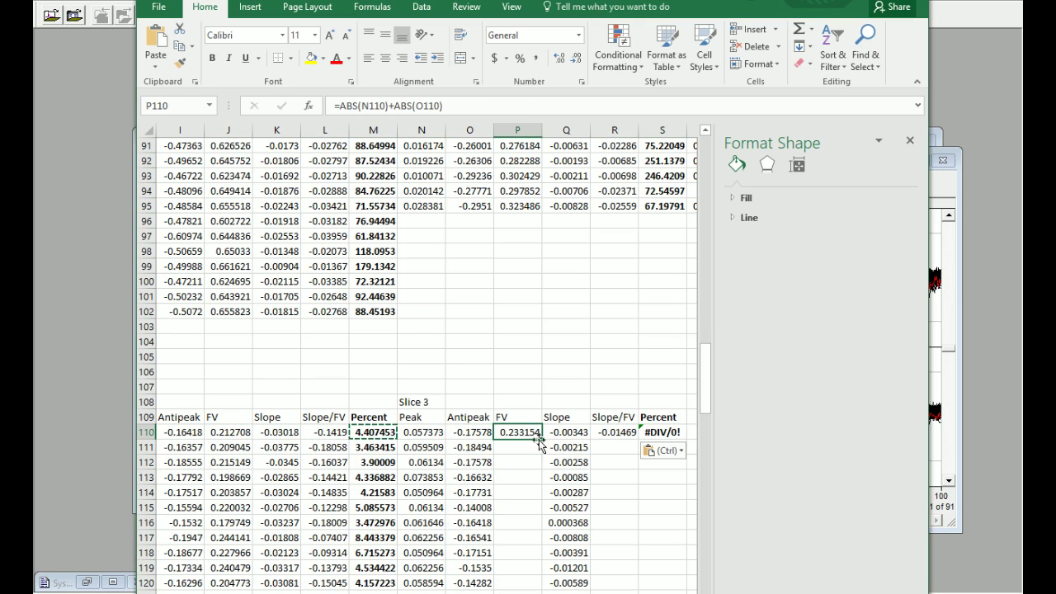
{"action": "left_click_drag", "start_coordinate": [543, 437], "coordinate": [533, 584]}
{"action": "scroll", "coordinate": [531, 585], "scroll_direction": "up", "scroll_amount": 20}
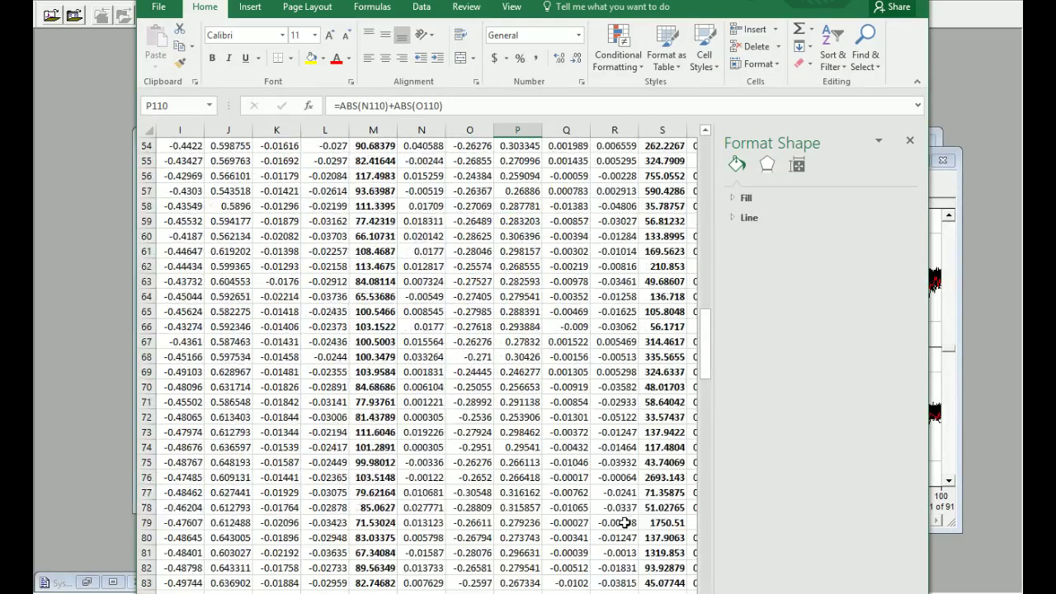
{"action": "scroll", "coordinate": [620, 523], "scroll_direction": "down", "scroll_amount": 10}
{"action": "mouse_move", "coordinate": [618, 355]}
{"action": "left_mouse_down"}
{"action": "mouse_move", "coordinate": [665, 356]}
{"action": "mouse_move", "coordinate": [652, 589]}
{"action": "mouse_move", "coordinate": [646, 551]}
{"action": "mouse_move", "coordinate": [656, 579]}
{"action": "left_mouse_up"}
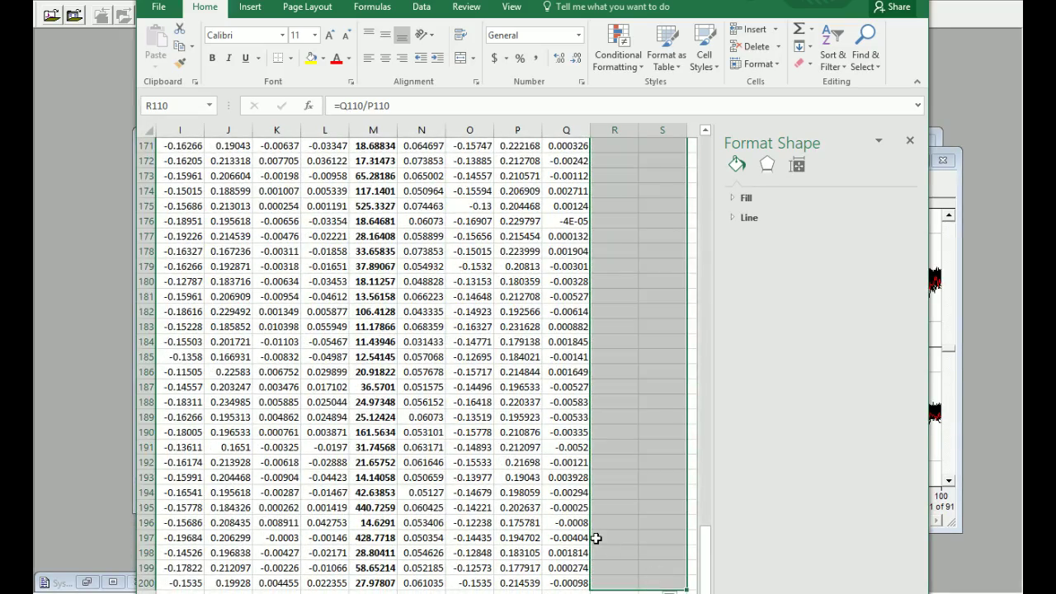
Copy the Slice 3 headings in N108:S109 to the six columns directly after them.
{"action": "scroll", "coordinate": [561, 530], "scroll_direction": "up", "scroll_amount": 20}
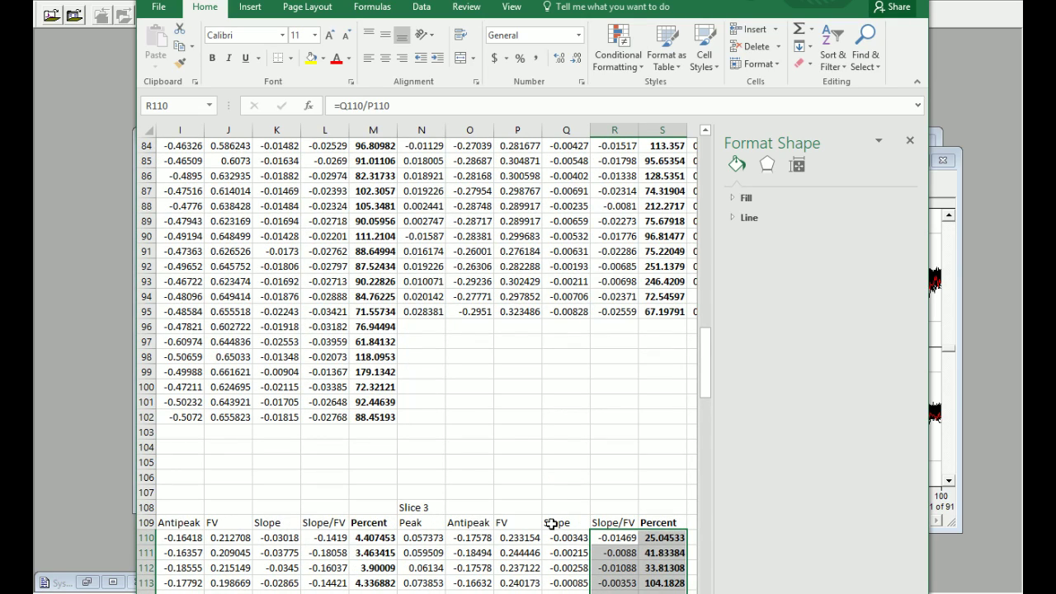
{"action": "left_click_drag", "start_coordinate": [421, 507], "coordinate": [663, 523]}
{"action": "key", "text": "ctrl+c"}
{"action": "scroll", "coordinate": [662, 523], "scroll_direction": "right", "scroll_amount": 3}
{"action": "scroll", "coordinate": [484, 521], "scroll_direction": "right", "scroll_amount": 2}
{"action": "left_click", "coordinate": [471, 507]}
{"action": "key", "text": "ctrl+v"}
Switch to Clampfit and fit a straight line to the IN 1 traces with cursors 1 and 2 at about 22.3 ms and 26.3 ms.
{"action": "left_click", "coordinate": [113, 103]}
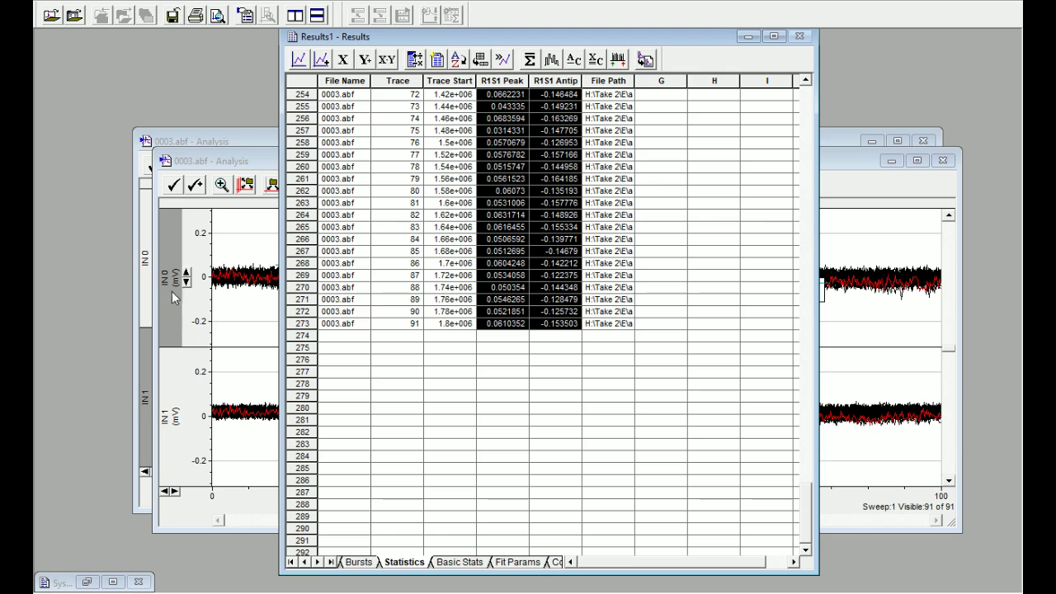
{"action": "left_click", "coordinate": [251, 365]}
{"action": "left_click_drag", "start_coordinate": [328, 367], "coordinate": [412, 373]}
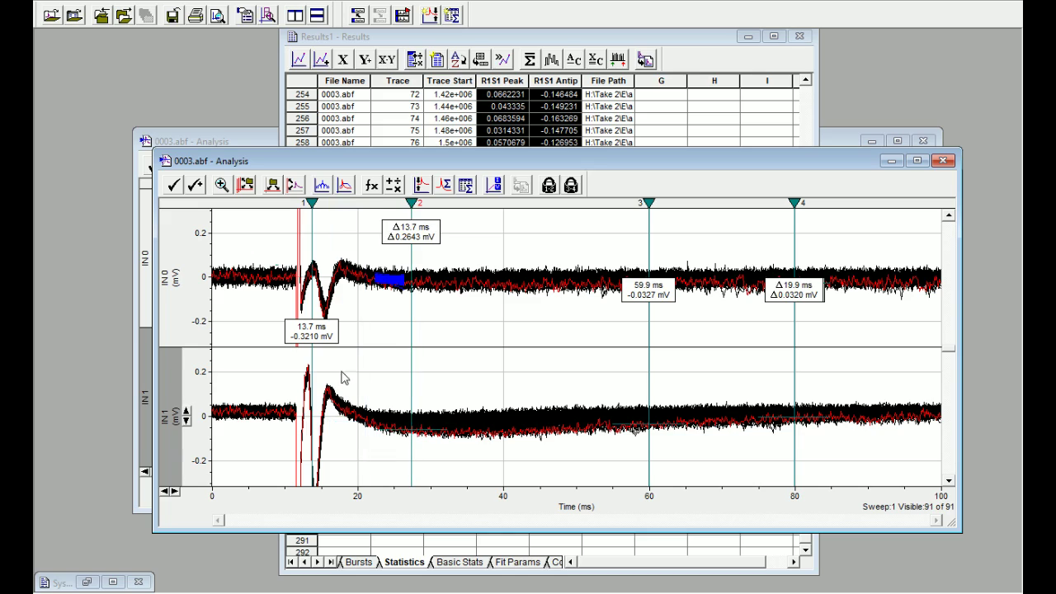
{"action": "left_click_drag", "start_coordinate": [311, 365], "coordinate": [362, 367]}
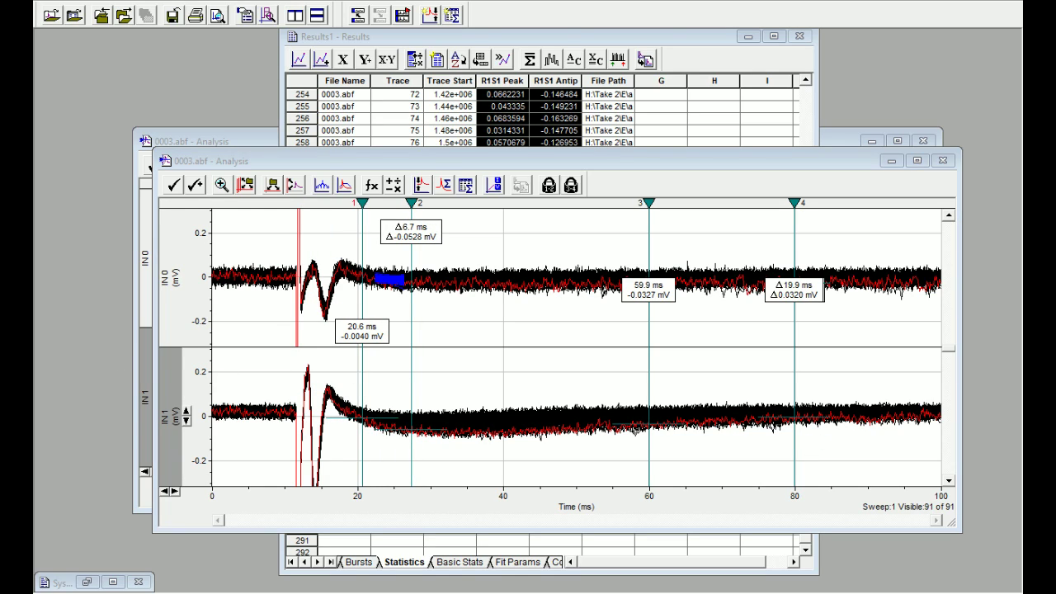
{"action": "left_click_drag", "start_coordinate": [368, 360], "coordinate": [407, 367]}
{"action": "left_click_drag", "start_coordinate": [420, 235], "coordinate": [430, 235]}
{"action": "left_click", "coordinate": [371, 185]}
{"action": "left_click", "coordinate": [458, 463]}
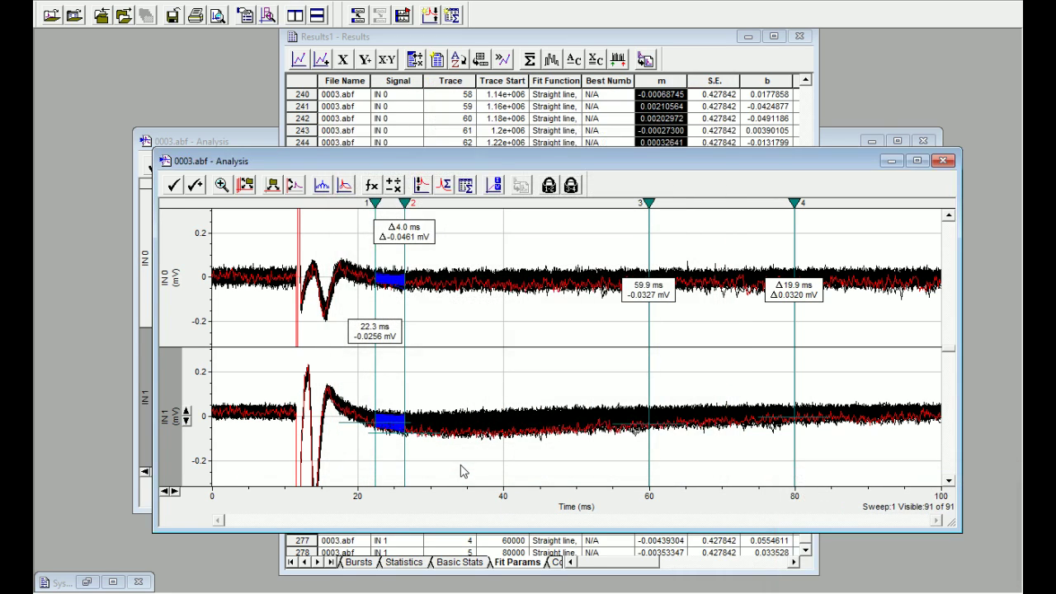
Copy the m values of all 91 IN 1 fits from the results sheet into the Excel Slope column starting at W110.
{"action": "left_click", "coordinate": [498, 543]}
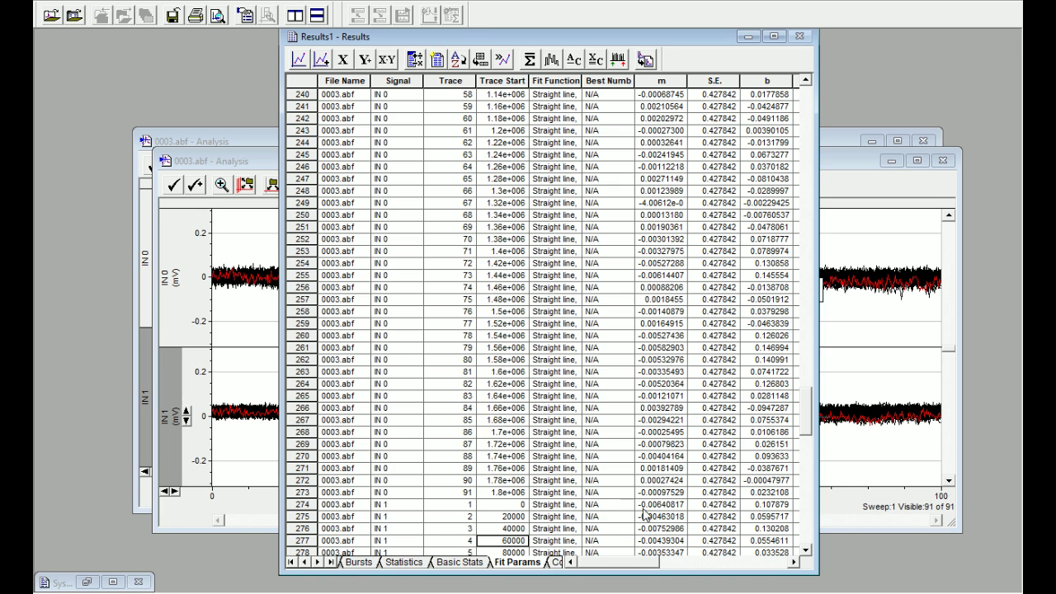
{"action": "left_click_drag", "start_coordinate": [657, 516], "coordinate": [718, 584]}
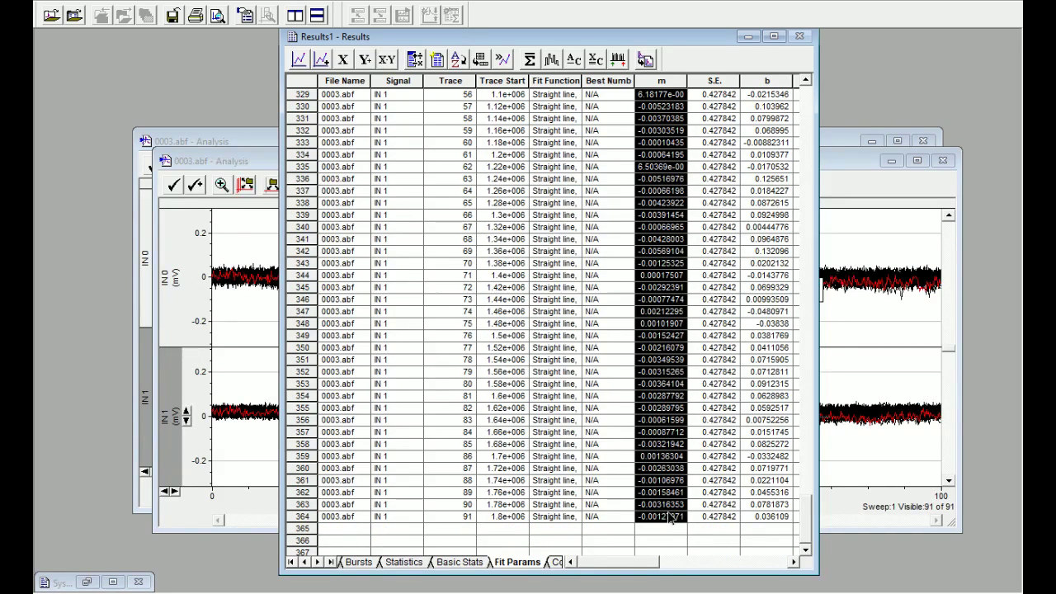
{"action": "key", "text": "alt+Tab"}
{"action": "left_click", "coordinate": [611, 538]}
{"action": "key", "text": "ctrl+v"}
Return to Clampfit and compute IN 1 peak and antipeak amplitudes with cursors 1 and 2 at about 12.9 ms and 14.3 ms.
{"action": "left_click", "coordinate": [120, 373]}
{"action": "left_click", "coordinate": [231, 391]}
{"action": "left_click_drag", "start_coordinate": [375, 396], "coordinate": [307, 386]}
{"action": "left_click_drag", "start_coordinate": [405, 387], "coordinate": [317, 386]}
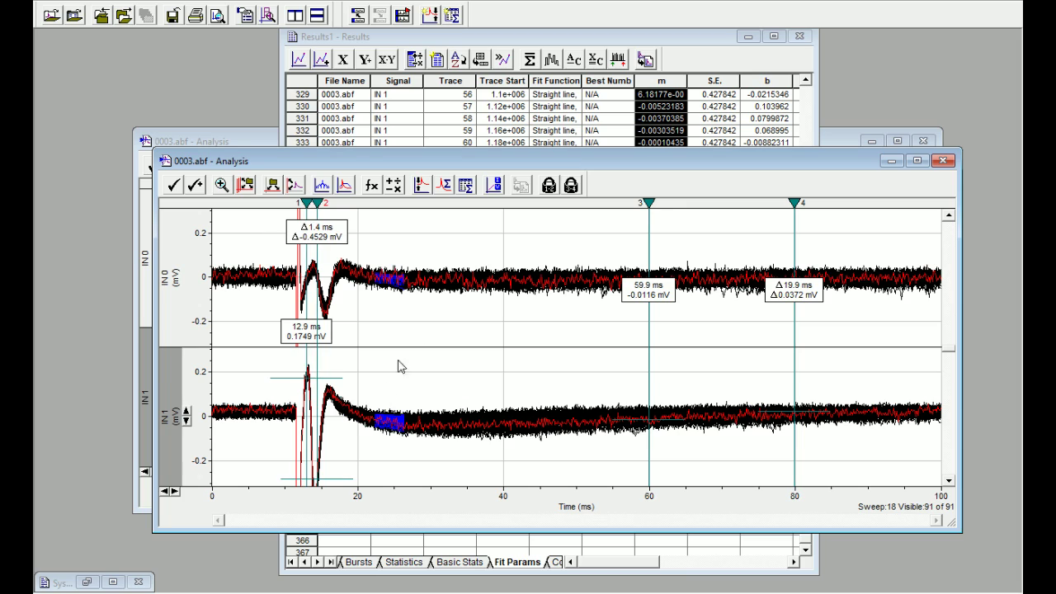
{"action": "left_click", "coordinate": [466, 186]}
{"action": "left_click", "coordinate": [470, 470]}
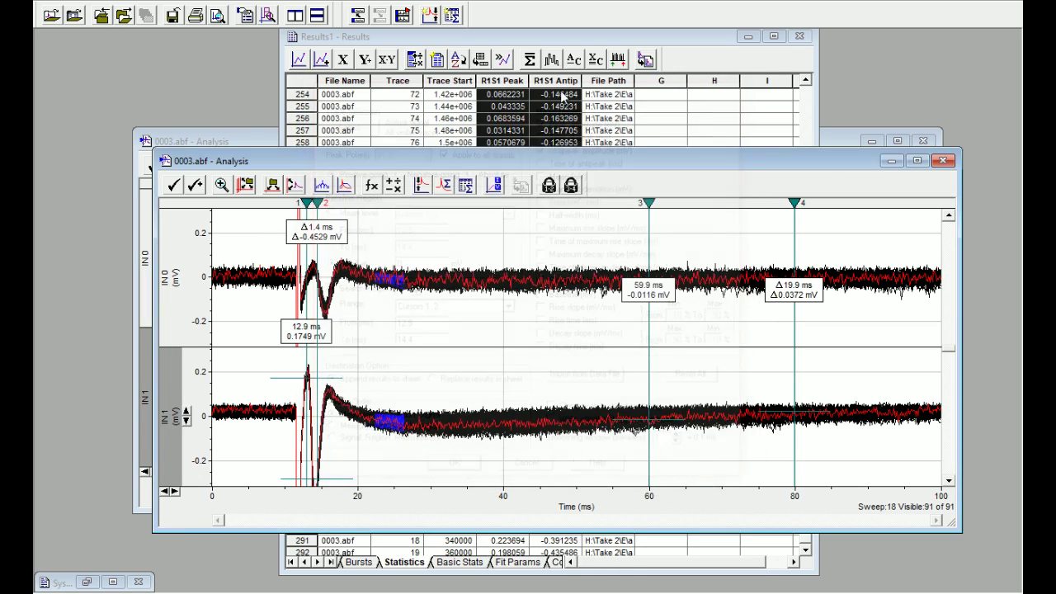
Copy the IN 1 peak and antipeak values from the Statistics sheet into the Excel Peak and Antipeak columns starting at T110.
{"action": "left_click", "coordinate": [581, 41]}
{"action": "left_click_drag", "start_coordinate": [516, 341], "coordinate": [559, 490]}
{"action": "key", "text": "ctrl+c"}
{"action": "key", "text": "alt+Tab"}
{"action": "left_click", "coordinate": [487, 538]}
{"action": "key", "text": "ctrl+v"}
Copy the FV, Slope/FV and Percent formulas from P110, R110 and S110 to V110, X110 and Y110.
{"action": "left_click", "coordinate": [281, 538]}
{"action": "key", "text": "ctrl+c"}
{"action": "left_click", "coordinate": [567, 538]}
{"action": "key", "text": "ctrl+v"}
{"action": "left_click", "coordinate": [372, 537]}
{"action": "key", "text": "ctrl+c"}
{"action": "left_click", "coordinate": [676, 538]}
{"action": "key", "text": "ctrl+v"}
{"action": "left_click", "coordinate": [420, 538]}
{"action": "key", "text": "ctrl+c"}
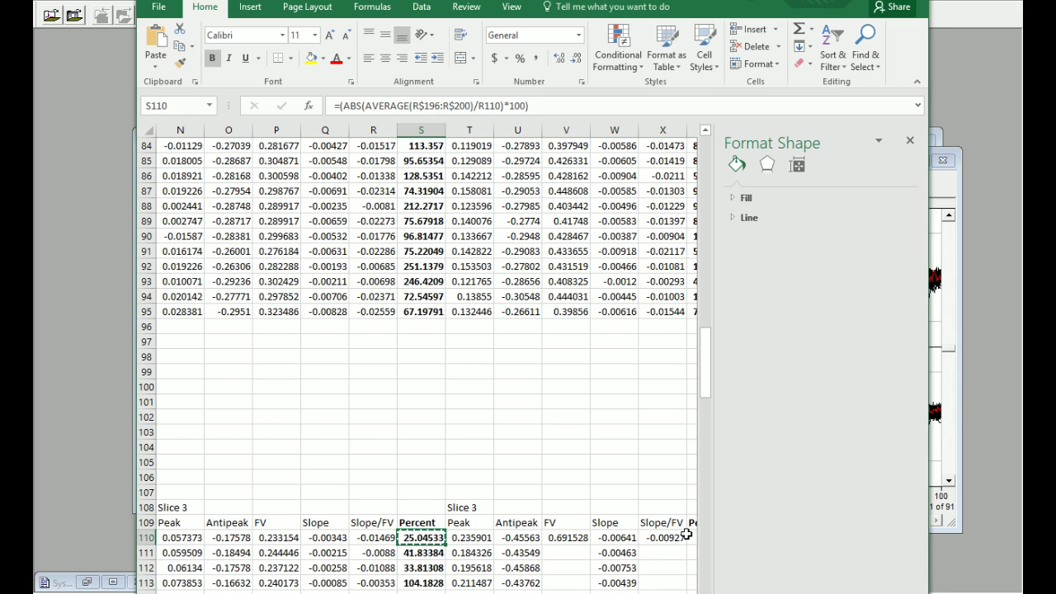
{"action": "left_click", "coordinate": [693, 537]}
{"action": "key", "text": "ctrl+v"}
Fill the formulas in V110, X110 and Y110 down to row 200.
{"action": "scroll", "coordinate": [363, 527], "scroll_direction": "right", "scroll_amount": 2}
{"action": "left_click", "coordinate": [288, 538]}
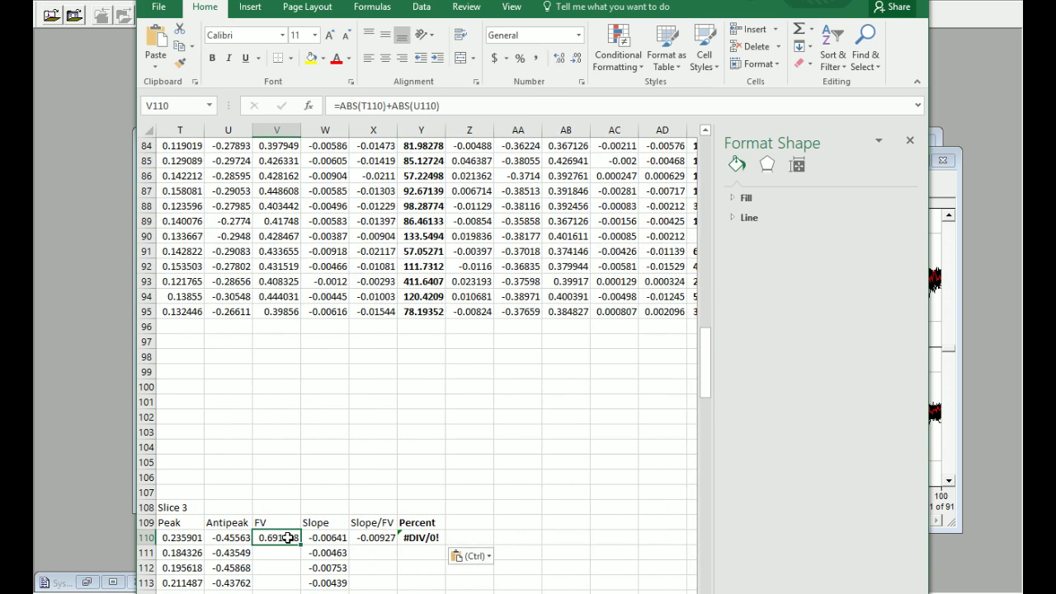
{"action": "left_click_drag", "start_coordinate": [300, 546], "coordinate": [283, 573]}
{"action": "scroll", "coordinate": [283, 573], "scroll_direction": "up", "scroll_amount": 15}
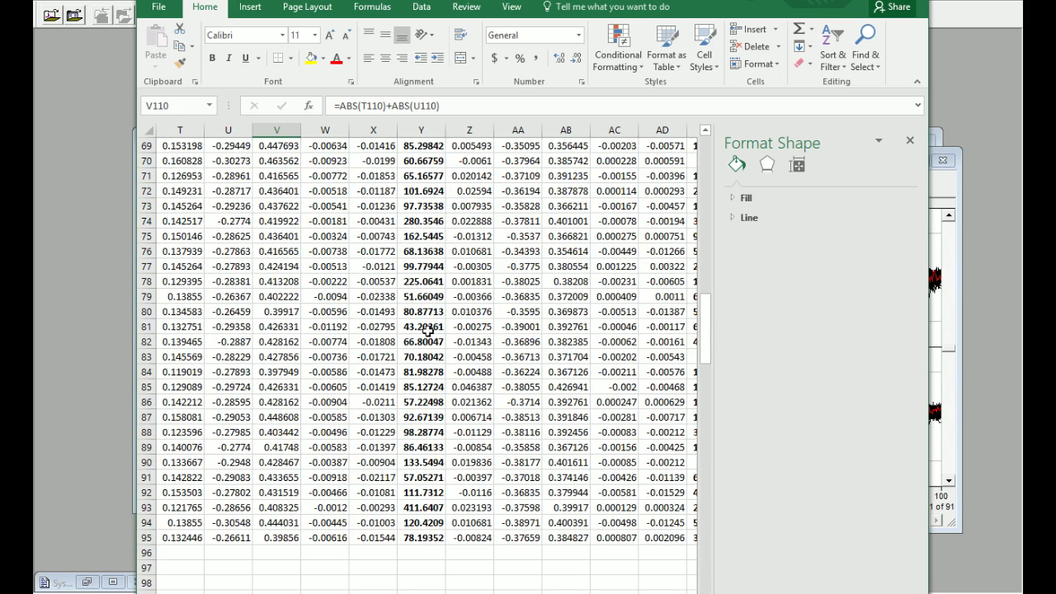
{"action": "scroll", "coordinate": [407, 506], "scroll_direction": "down", "scroll_amount": 7}
{"action": "left_click_drag", "start_coordinate": [387, 493], "coordinate": [421, 583]}
{"action": "scroll", "coordinate": [418, 552], "scroll_direction": "down", "scroll_amount": 3}
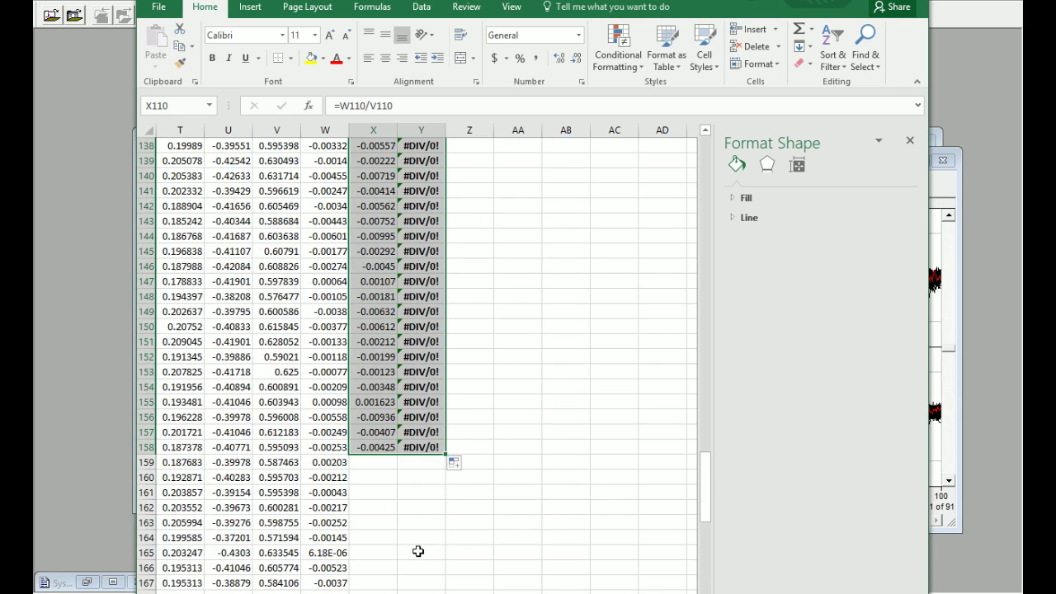
{"action": "mouse_move", "coordinate": [447, 456]}
{"action": "left_mouse_down"}
{"action": "mouse_move", "coordinate": [423, 588]}
{"action": "mouse_move", "coordinate": [417, 574]}
{"action": "mouse_move", "coordinate": [432, 585]}
{"action": "left_mouse_up"}
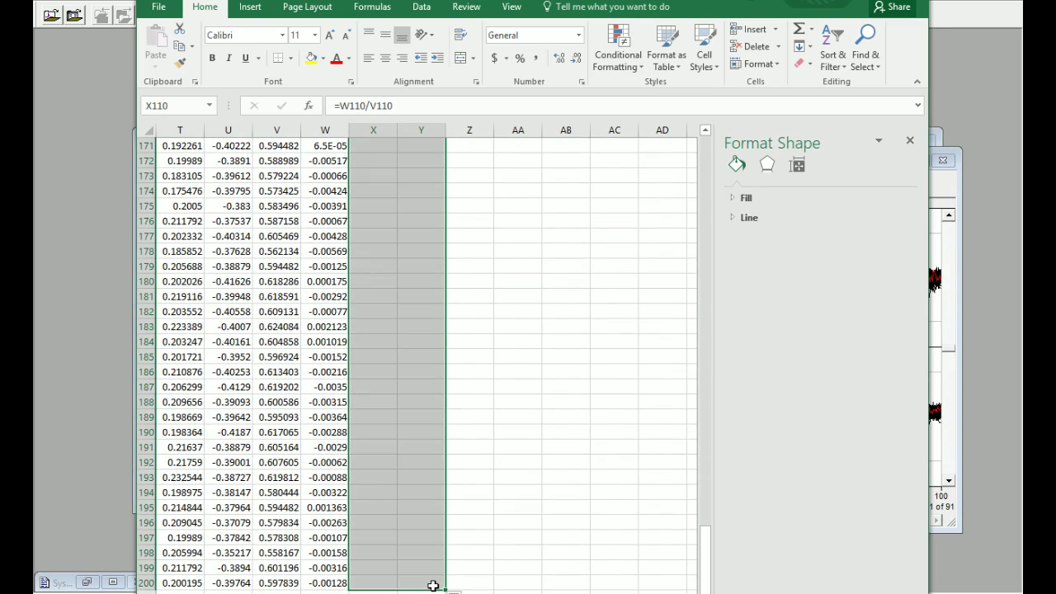
{"action": "scroll", "coordinate": [429, 583], "scroll_direction": "up", "scroll_amount": 20}
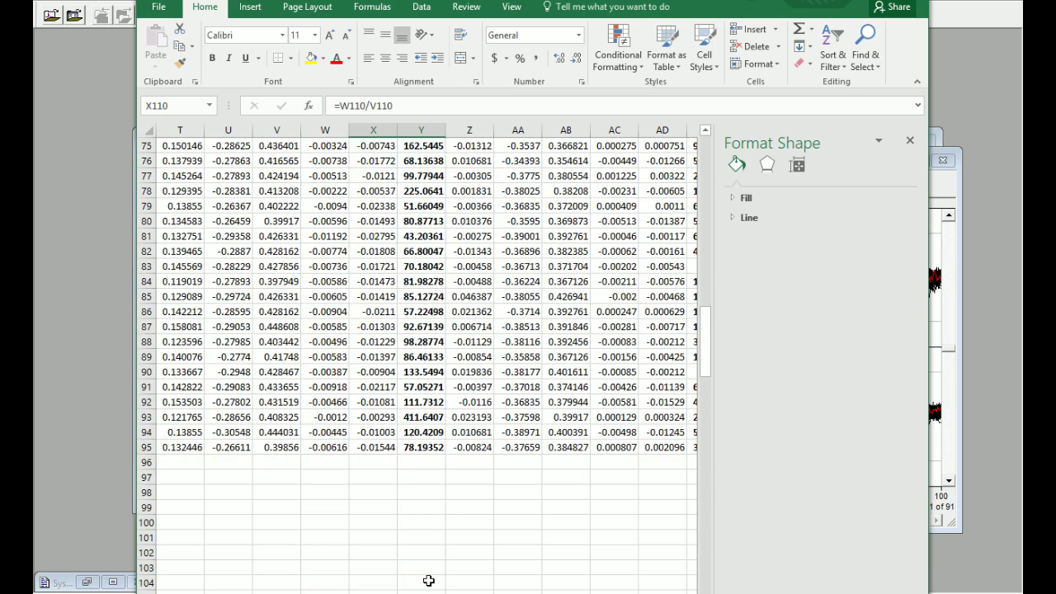
{"action": "scroll", "coordinate": [423, 583], "scroll_direction": "down", "scroll_amount": 6}
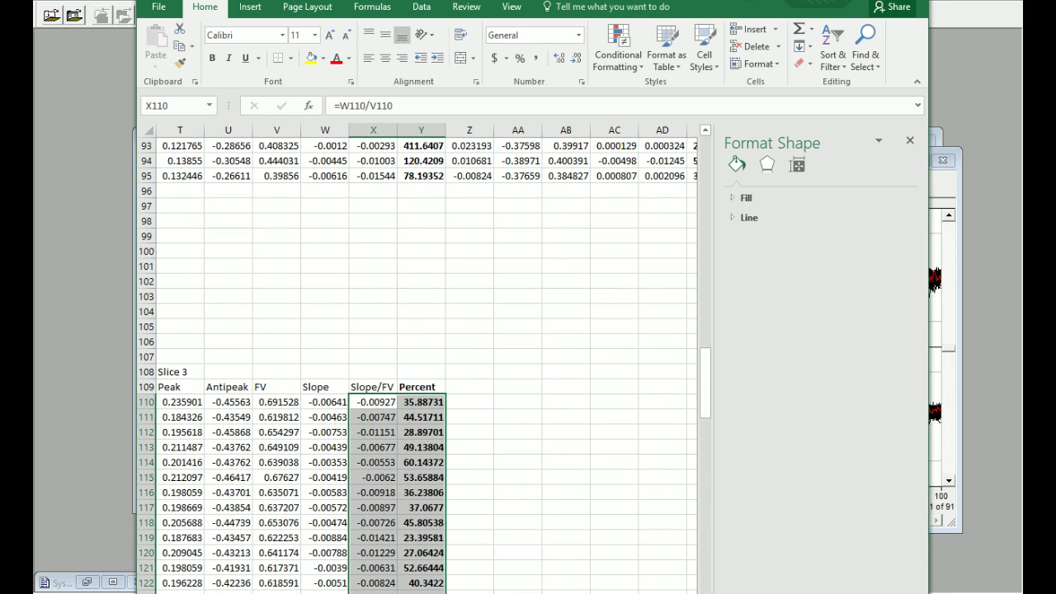
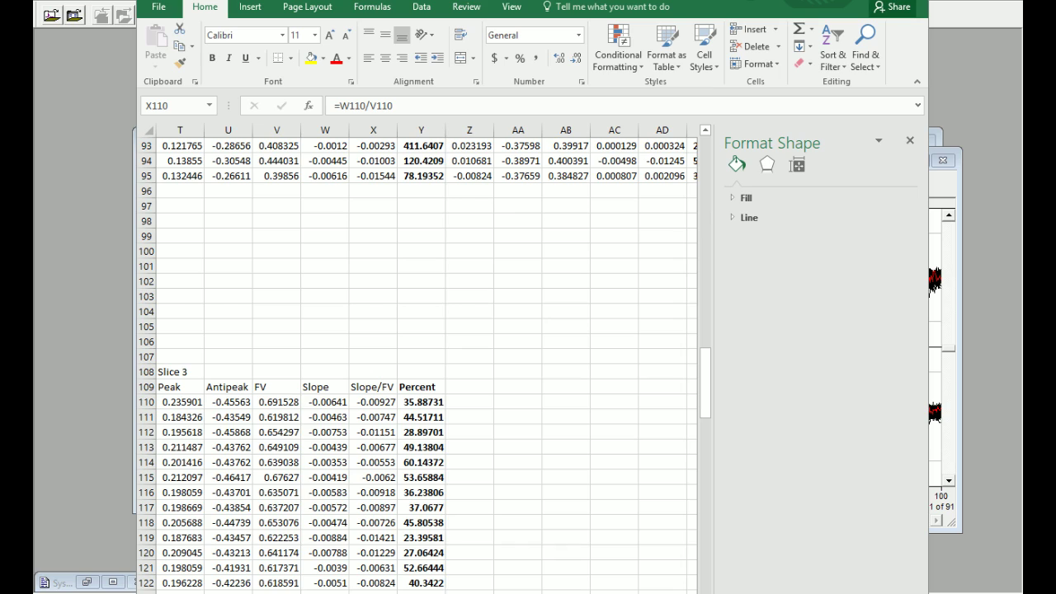
Switch to File Explorer and open 0003.abf from the E, animal 3, slice 5 6 folder in Clampfit.
{"action": "key", "text": "alt+Tab"}
{"action": "left_click", "coordinate": [108, 178]}
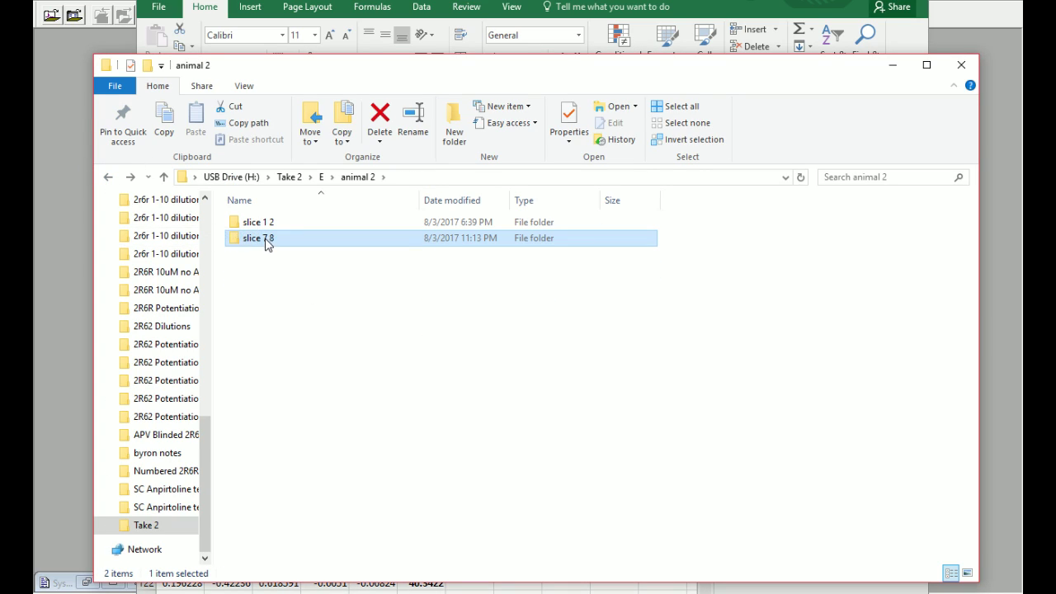
{"action": "left_click", "coordinate": [109, 178]}
{"action": "left_click", "coordinate": [283, 254]}
{"action": "double_click", "coordinate": [283, 254]}
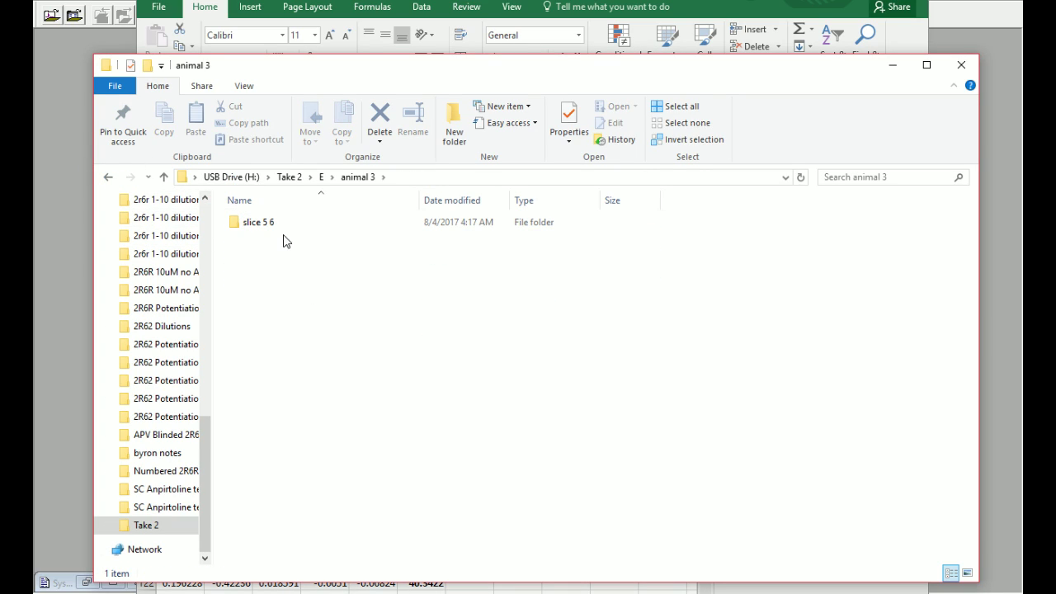
{"action": "double_click", "coordinate": [272, 223]}
{"action": "double_click", "coordinate": [295, 285]}
{"action": "left_click_drag", "start_coordinate": [315, 273], "coordinate": [37, 255]}
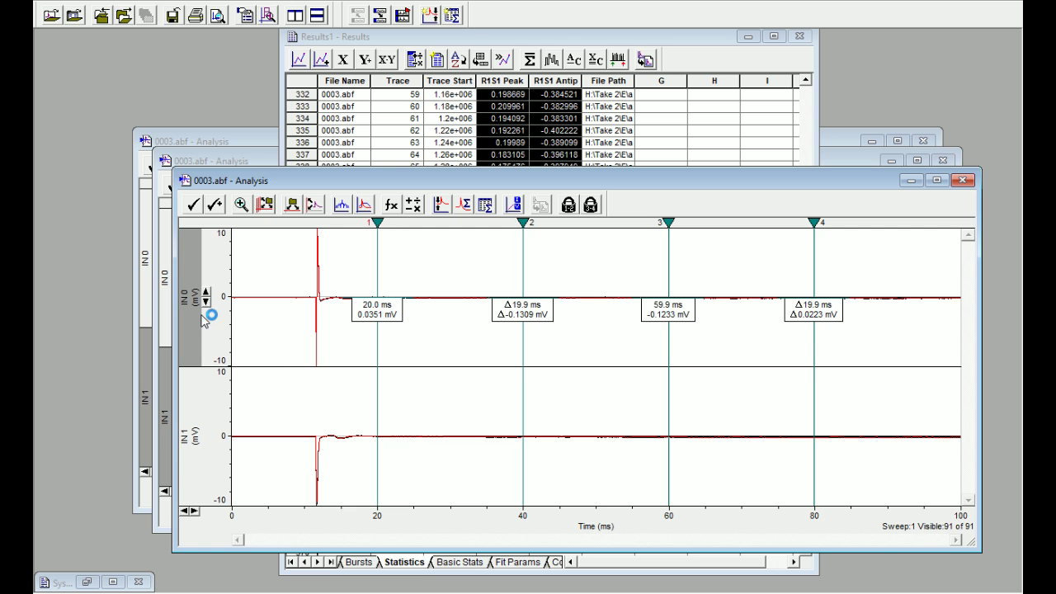
Fit a straight line to the IN 0 traces with cursors 1 and 2 at about 23.8 ms and 27.8 ms.
{"action": "double_click", "coordinate": [211, 429]}
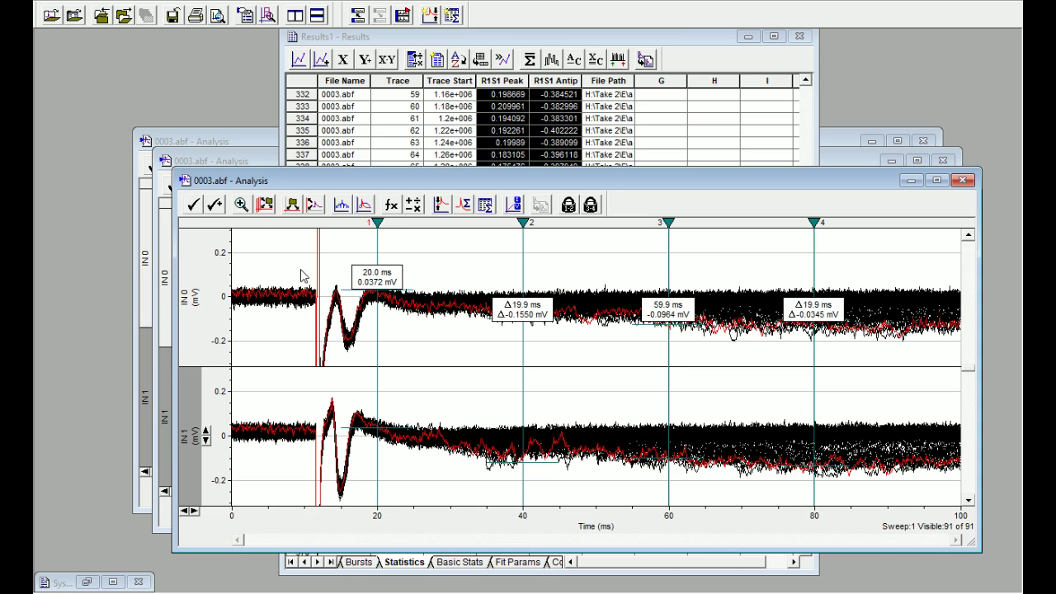
{"action": "left_click_drag", "start_coordinate": [377, 295], "coordinate": [422, 319]}
{"action": "left_click_drag", "start_coordinate": [523, 328], "coordinate": [438, 337]}
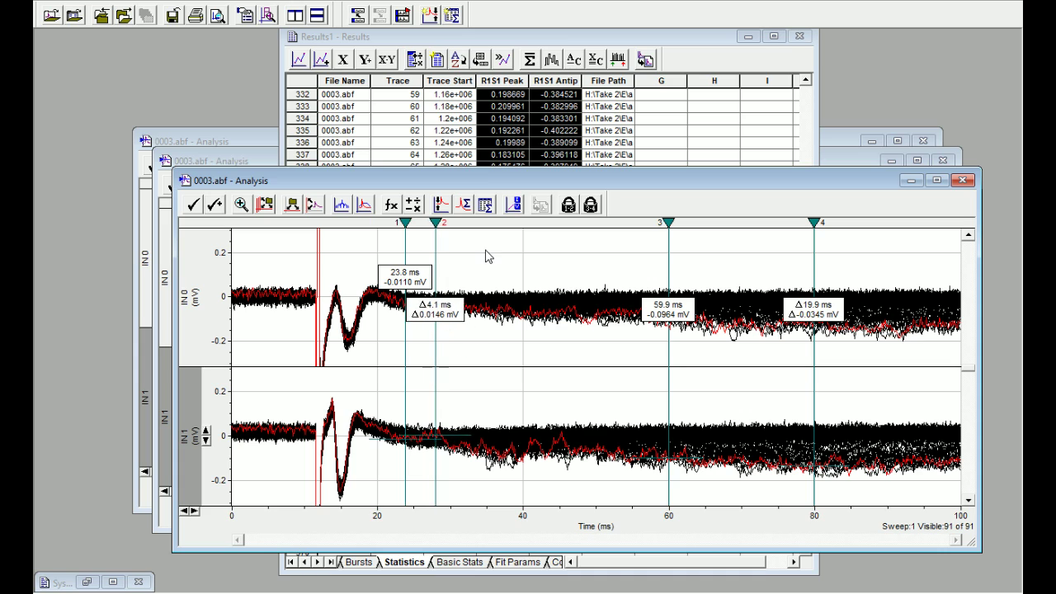
{"action": "left_click", "coordinate": [401, 207]}
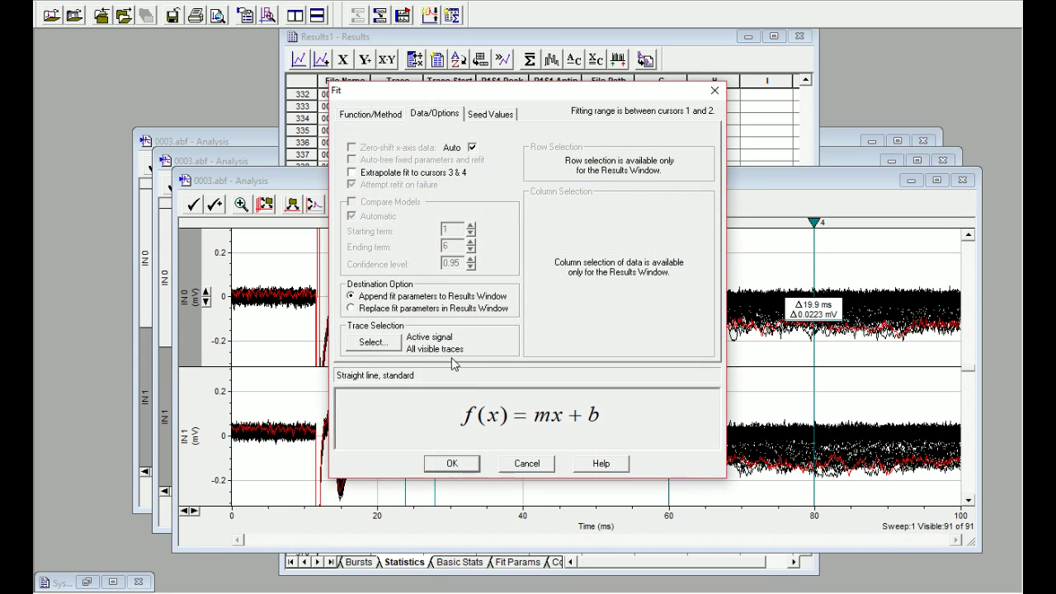
{"action": "left_click", "coordinate": [452, 465]}
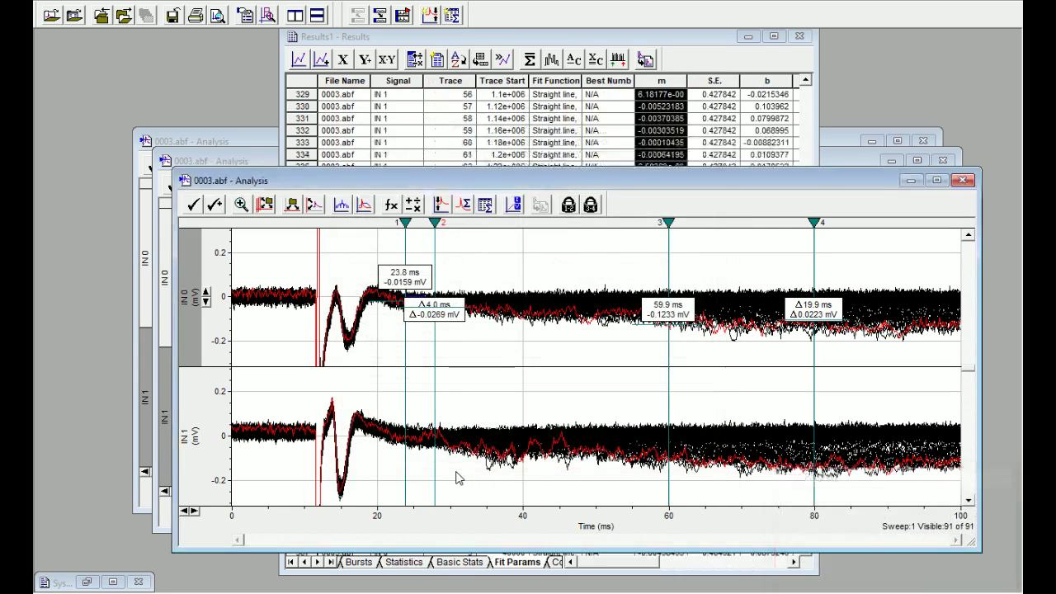
Copy the m values of the new IN 0 fits into the Excel sheet starting at AC110.
{"action": "left_click", "coordinate": [660, 56]}
{"action": "left_click_drag", "start_coordinate": [673, 546], "coordinate": [695, 427]}
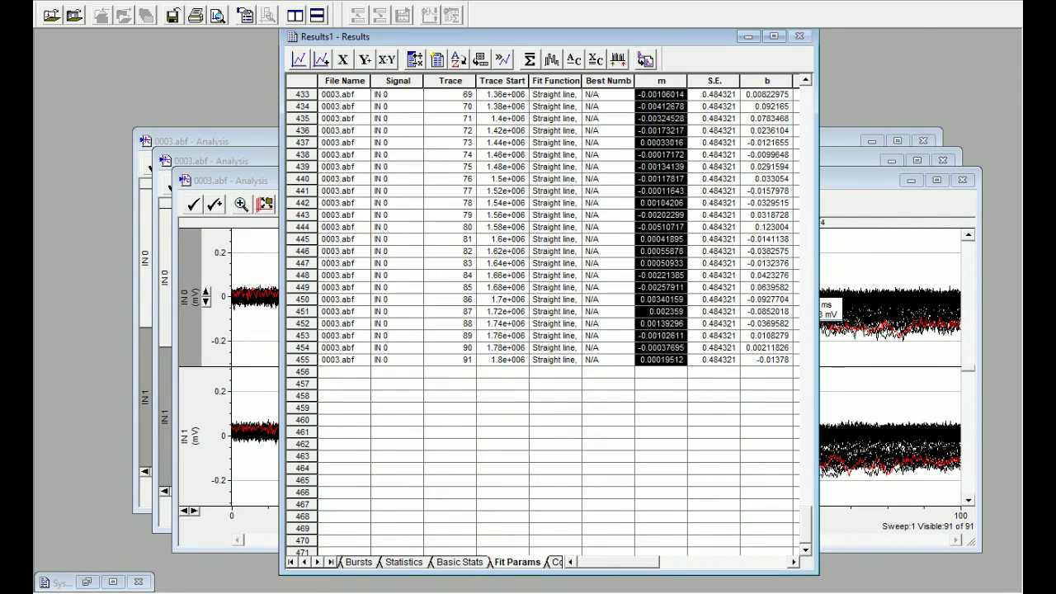
{"action": "key", "text": "alt+Tab"}
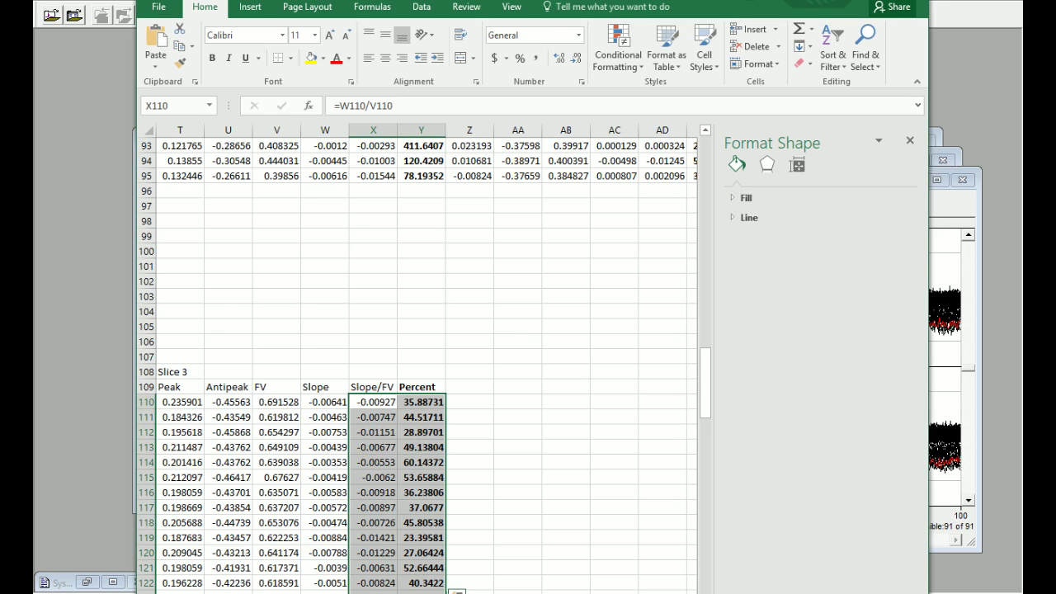
{"action": "left_click", "coordinate": [326, 387]}
{"action": "key", "text": "Right"}
{"action": "key", "text": "Right"}
{"action": "key", "text": "Right"}
{"action": "key", "text": "Right"}
{"action": "key", "text": "Right"}
{"action": "key", "text": "Right"}
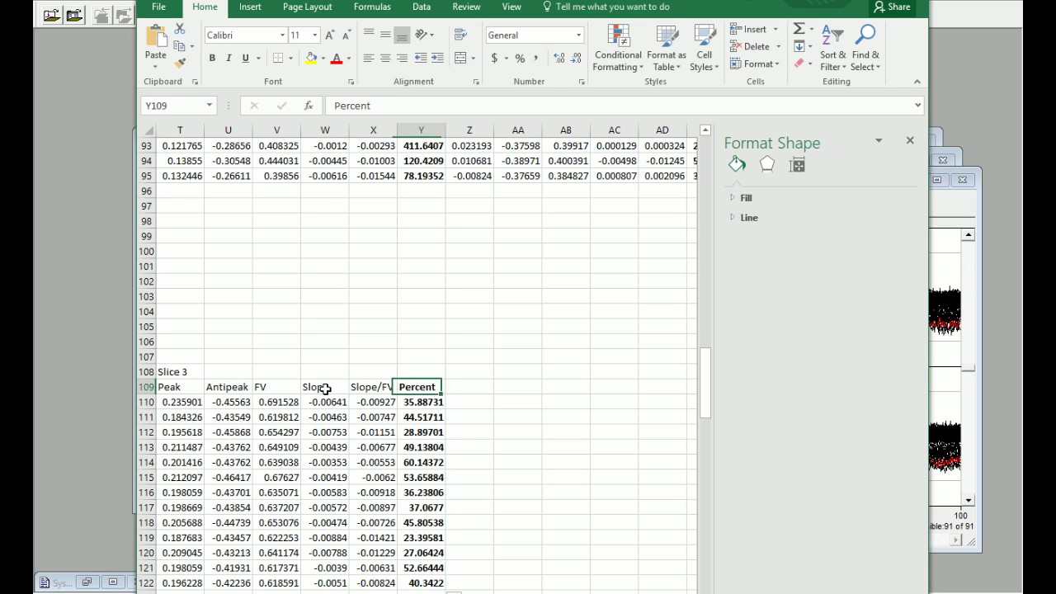
{"action": "key", "text": "Down"}
{"action": "key", "text": "ctrl+v"}
Copy the slice headings in T108:Y109 to the six columns starting at Z108.
{"action": "left_click_drag", "start_coordinate": [176, 372], "coordinate": [427, 389]}
{"action": "key", "text": "ctrl+c"}
{"action": "left_click", "coordinate": [469, 372]}
{"action": "key", "text": "ctrl+v"}
{"action": "key", "text": "ctrl"}
{"action": "key", "text": "Escape"}
Rename the slice headings in T108 and Z108 as Slice 4 and Slice 5.
{"action": "scroll", "coordinate": [525, 365], "scroll_direction": "left", "scroll_amount": 5}
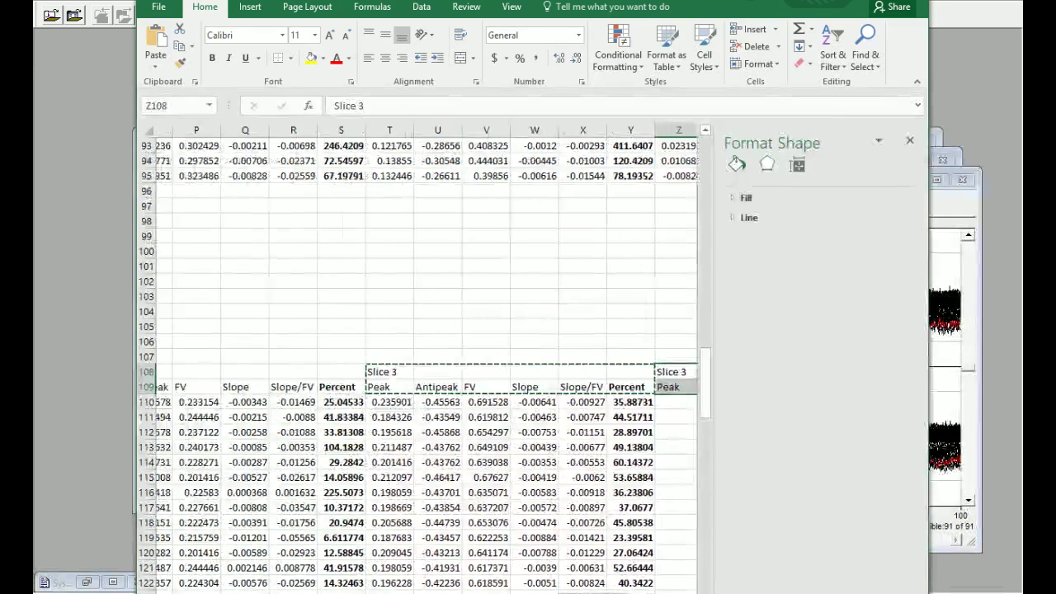
{"action": "left_click", "coordinate": [526, 371]}
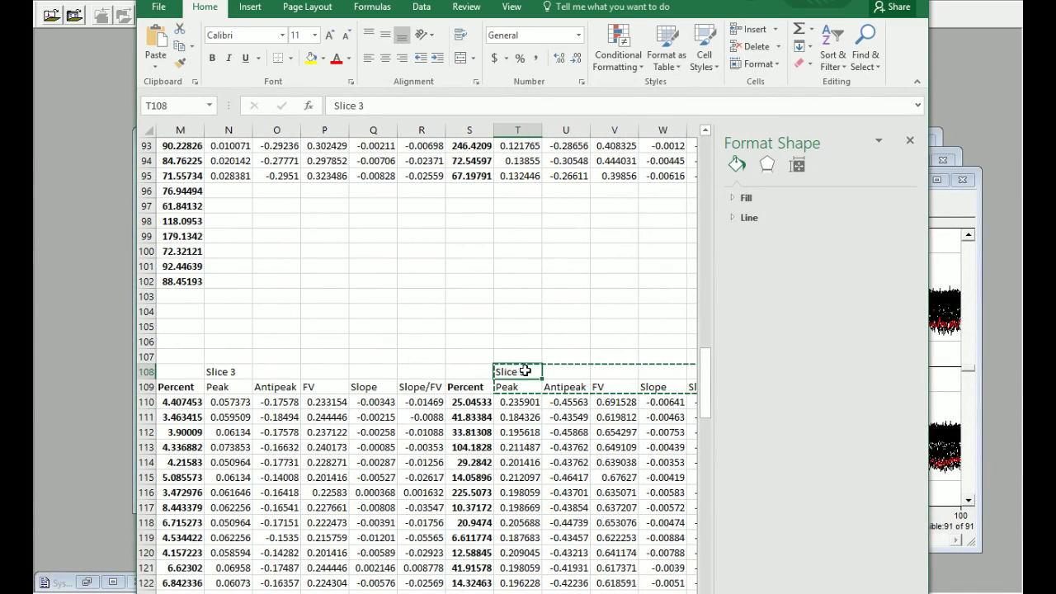
{"action": "left_click", "coordinate": [376, 105]}
{"action": "key", "text": "BackSpace"}
{"action": "type", "text": "4"}
{"action": "scroll", "coordinate": [462, 363], "scroll_direction": "right", "scroll_amount": 5}
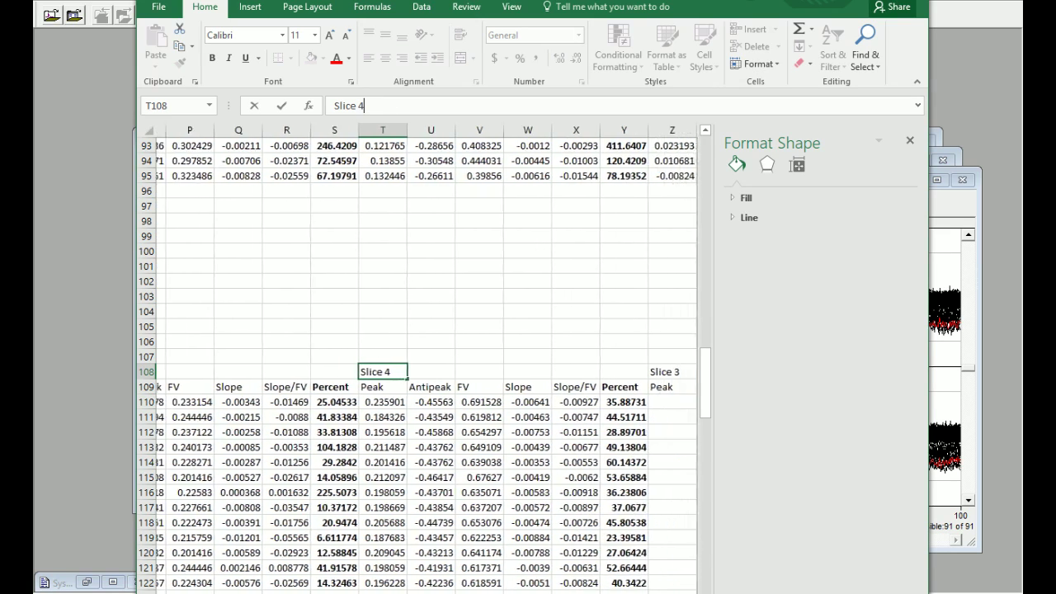
{"action": "left_click", "coordinate": [469, 372]}
{"action": "left_click", "coordinate": [383, 105]}
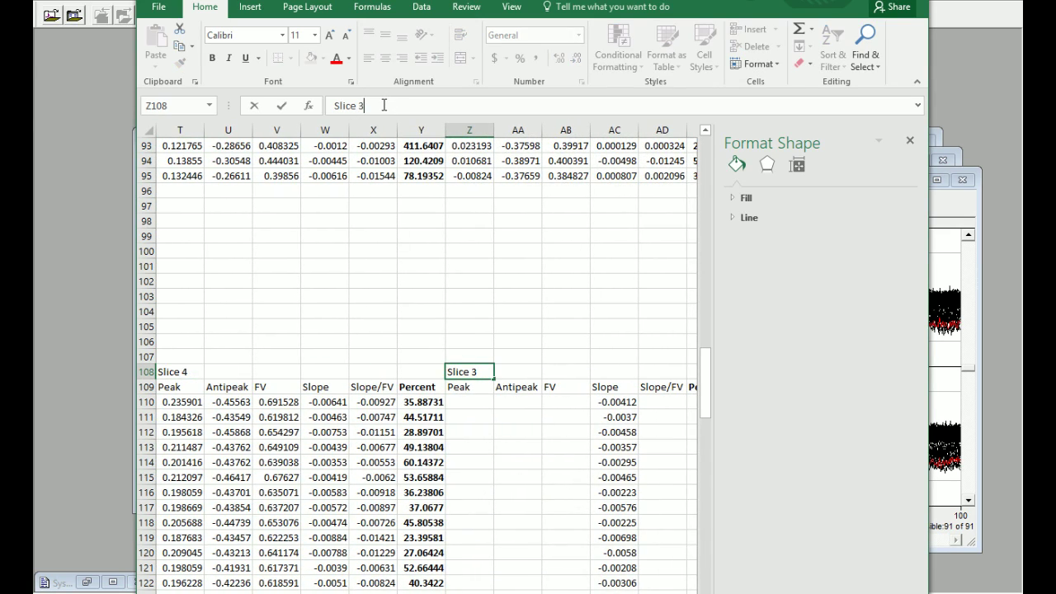
Measure IN 0 peak and antipeak amplitudes in Clampfit between 14.1 and 16.3 ms and paste them into Excel at Z110.
{"action": "left_click", "coordinate": [105, 310]}
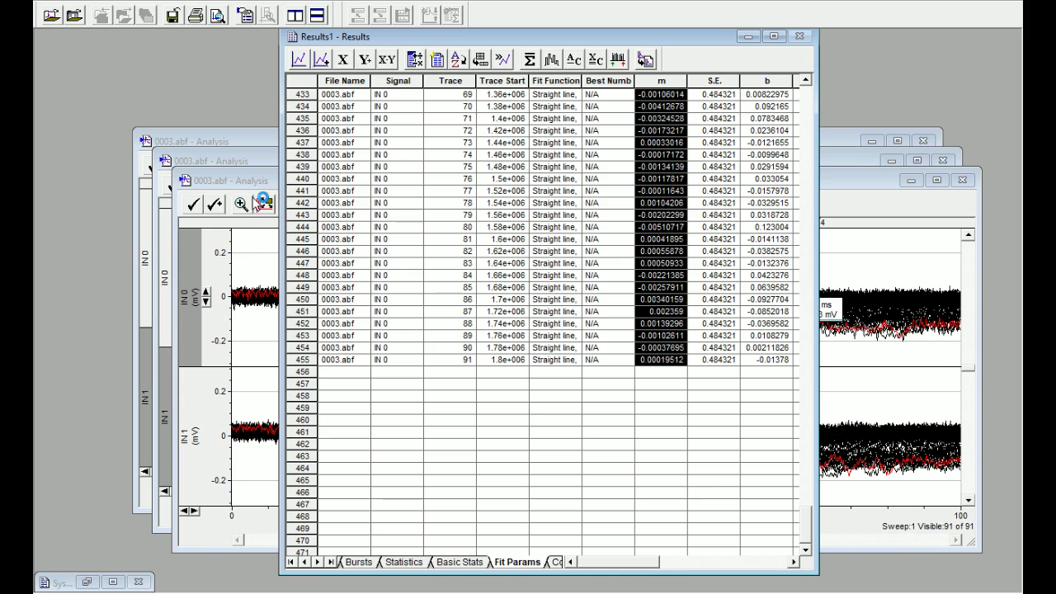
{"action": "left_click", "coordinate": [267, 185]}
{"action": "left_click_drag", "start_coordinate": [405, 316], "coordinate": [334, 338]}
{"action": "left_click_drag", "start_coordinate": [435, 340], "coordinate": [350, 317]}
{"action": "left_click", "coordinate": [486, 205]}
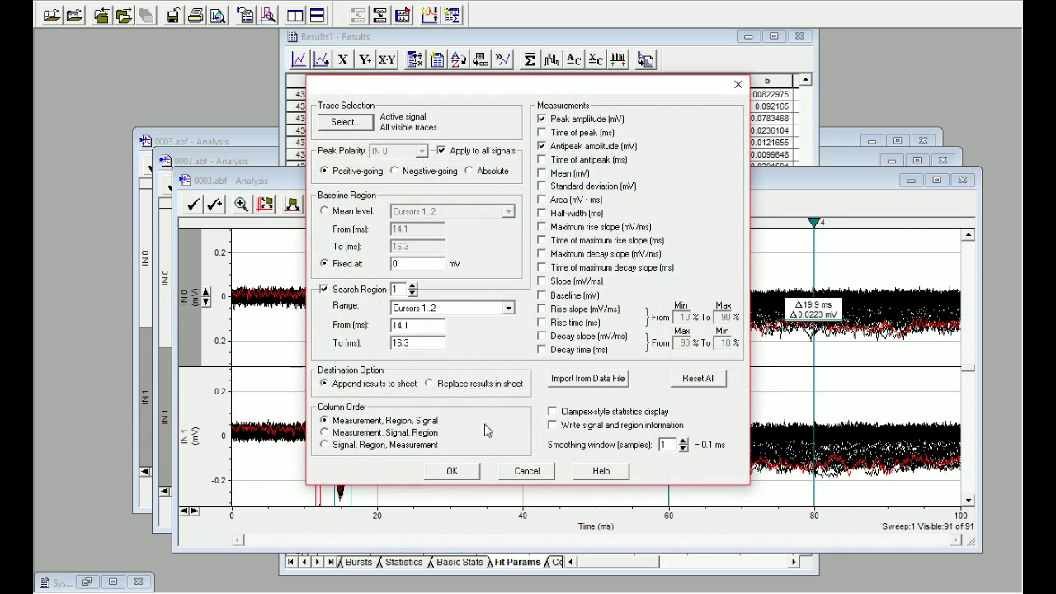
{"action": "left_click", "coordinate": [452, 471]}
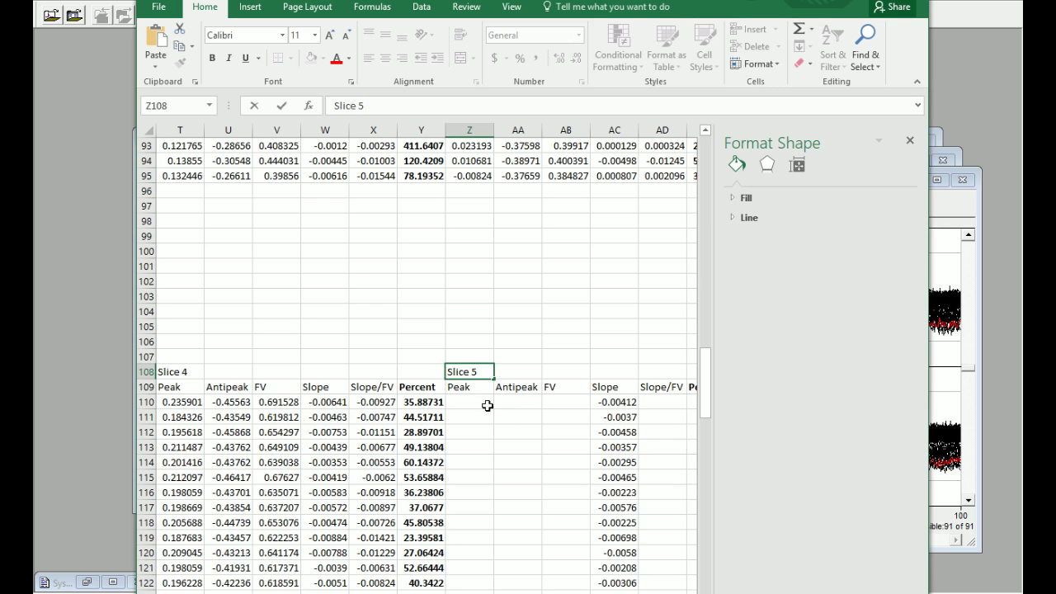
{"action": "left_click", "coordinate": [488, 405]}
{"action": "key", "text": "ctrl+v"}
Copy Slice 4's FV, Slope/FV and Percent formulas from V110 and X110:Y110 to AB110 and AD110:AE110.
{"action": "left_click", "coordinate": [282, 403]}
{"action": "key", "text": "ctrl+c"}
{"action": "left_click", "coordinate": [567, 402]}
{"action": "key", "text": "ctrl+v"}
{"action": "left_click", "coordinate": [388, 402]}
{"action": "left_click_drag", "start_coordinate": [389, 402], "coordinate": [421, 402]}
{"action": "key", "text": "ctrl+c"}
{"action": "left_click", "coordinate": [656, 402]}
{"action": "key", "text": "ctrl+v"}
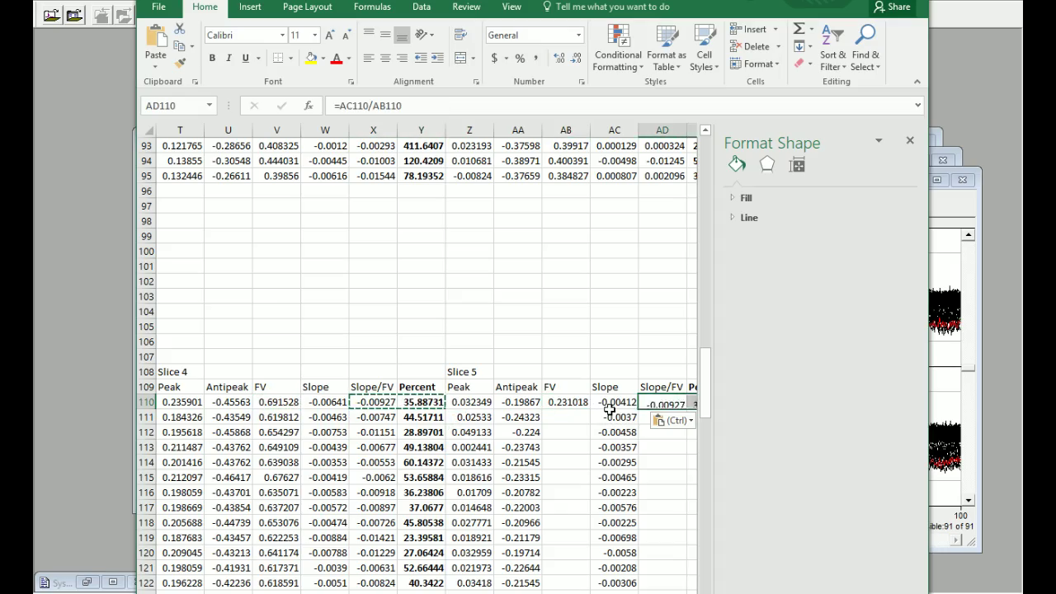
Fill Slice 5's FV, Slope/FV and Percent formulas down to row 200.
{"action": "left_click", "coordinate": [567, 401]}
{"action": "left_click_drag", "start_coordinate": [590, 410], "coordinate": [582, 590]}
{"action": "scroll", "coordinate": [413, 363], "scroll_direction": "right", "scroll_amount": 2}
{"action": "scroll", "coordinate": [507, 512], "scroll_direction": "right", "scroll_amount": 3}
{"action": "scroll", "coordinate": [506, 512], "scroll_direction": "up", "scroll_amount": 20}
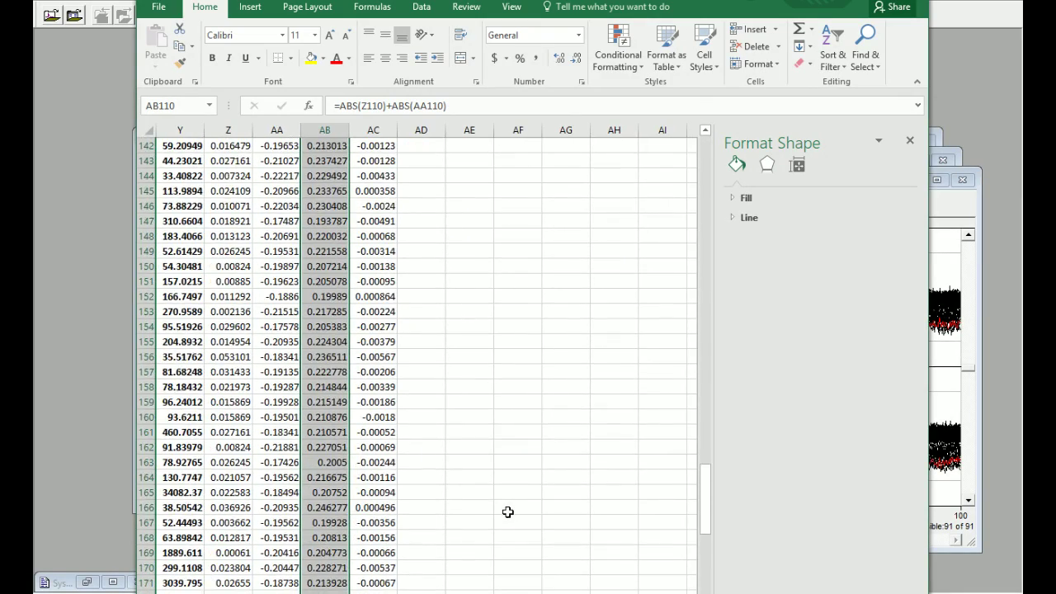
{"action": "scroll", "coordinate": [508, 519], "scroll_direction": "down", "scroll_amount": 7}
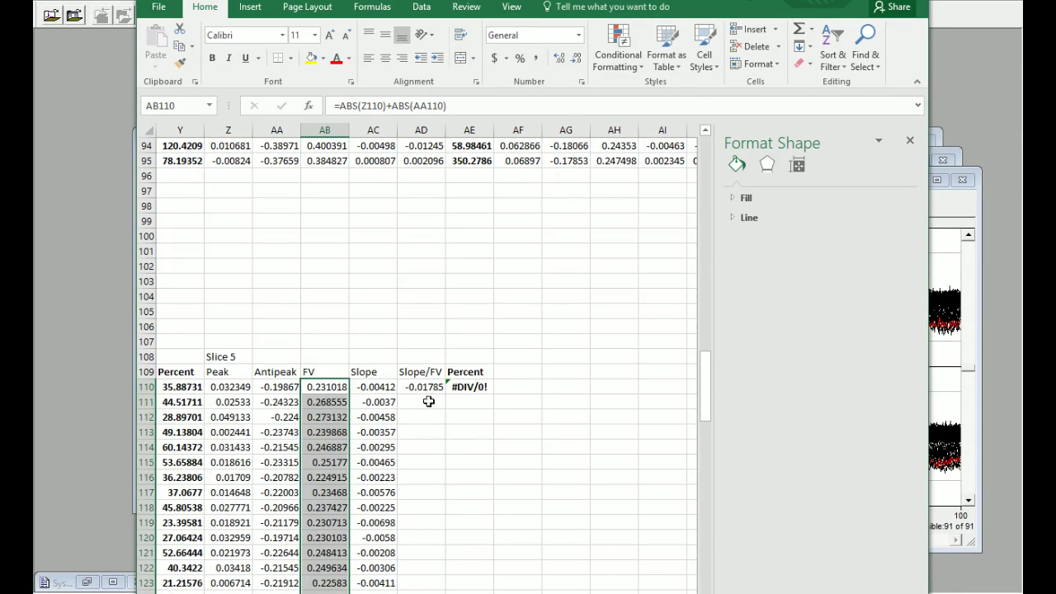
{"action": "left_click", "coordinate": [425, 387]}
{"action": "left_click", "coordinate": [448, 387]}
{"action": "left_click_drag", "start_coordinate": [425, 387], "coordinate": [461, 559]}
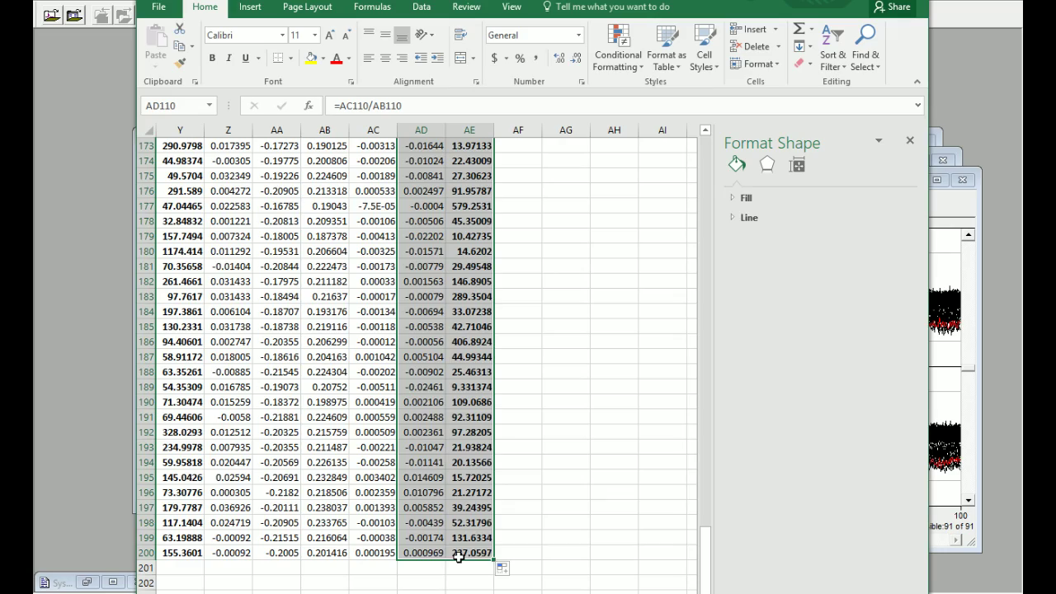
Copy the Average Percent and Average Slope/FV headings with their formulas from AM4:AO5 to AG109.
{"action": "scroll", "coordinate": [503, 581], "scroll_direction": "up", "scroll_amount": 20}
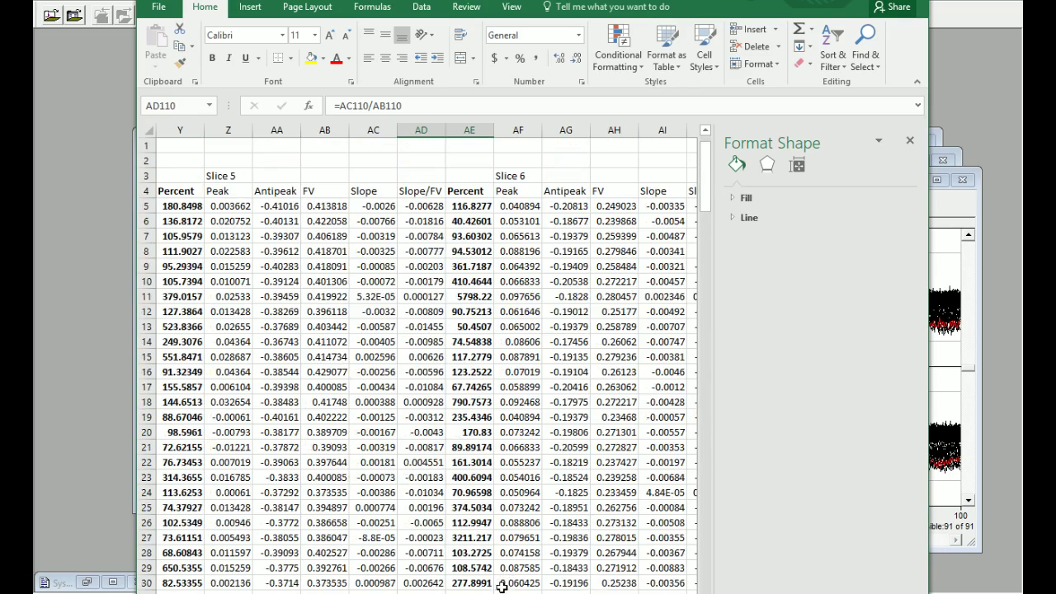
{"action": "scroll", "coordinate": [503, 581], "scroll_direction": "right", "scroll_amount": 3}
{"action": "scroll", "coordinate": [504, 580], "scroll_direction": "right", "scroll_amount": 3}
{"action": "left_click_drag", "start_coordinate": [405, 190], "coordinate": [520, 207]}
{"action": "key", "text": "ctrl+c"}
{"action": "scroll", "coordinate": [537, 455], "scroll_direction": "down", "scroll_amount": 20}
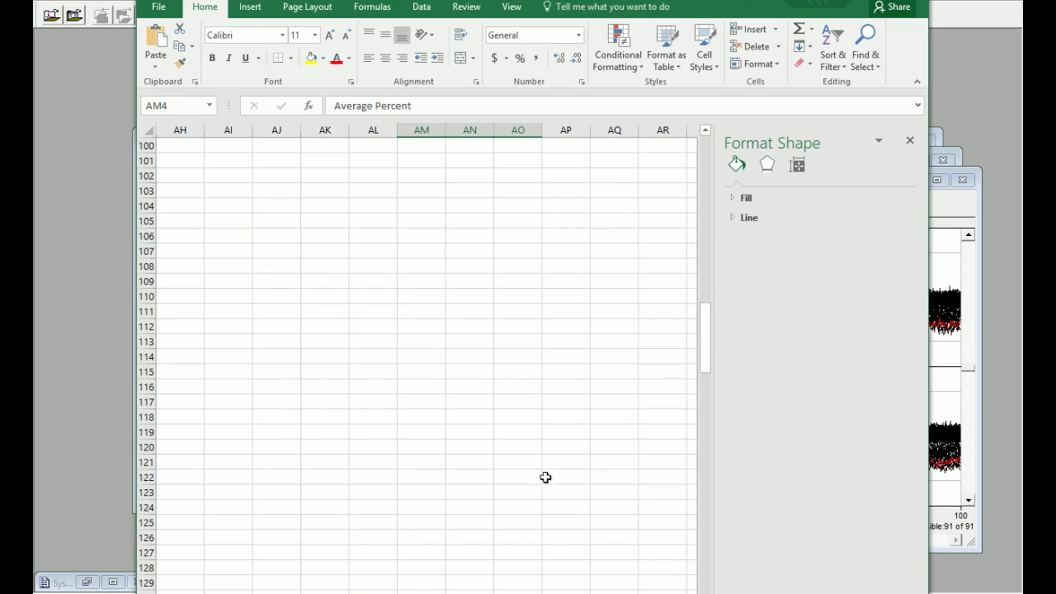
{"action": "scroll", "coordinate": [537, 456], "scroll_direction": "left", "scroll_amount": 3}
{"action": "scroll", "coordinate": [567, 493], "scroll_direction": "up", "scroll_amount": 12}
{"action": "scroll", "coordinate": [467, 492], "scroll_direction": "down", "scroll_amount": 1}
{"action": "left_click", "coordinate": [438, 507]}
{"action": "key", "text": "ctrl+v"}
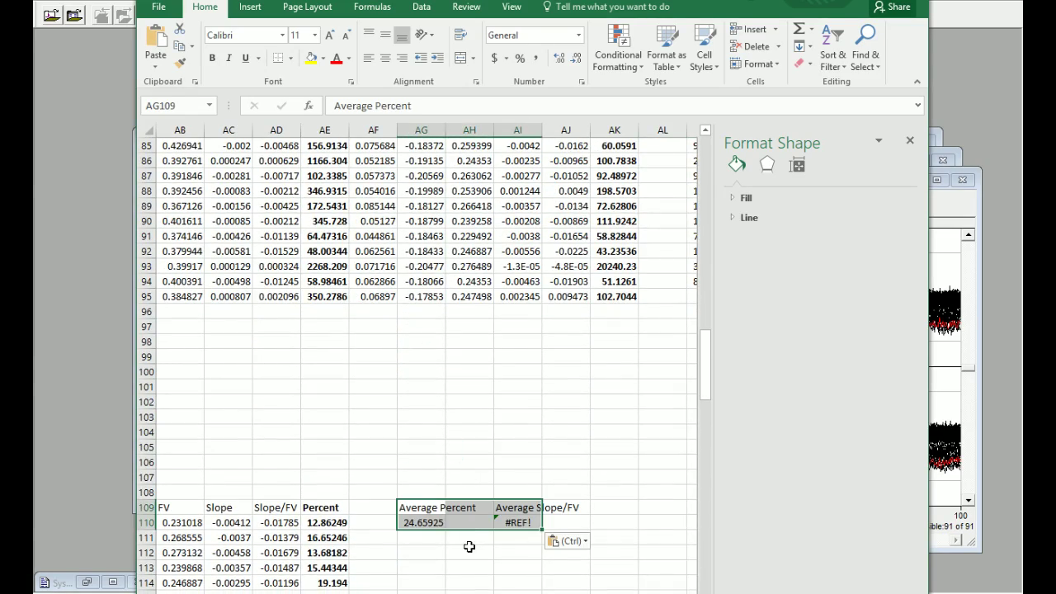
Check which cells the pasted averaging formulas in AG110 and AI110 refer to.
{"action": "left_click", "coordinate": [425, 522]}
{"action": "left_click", "coordinate": [438, 106]}
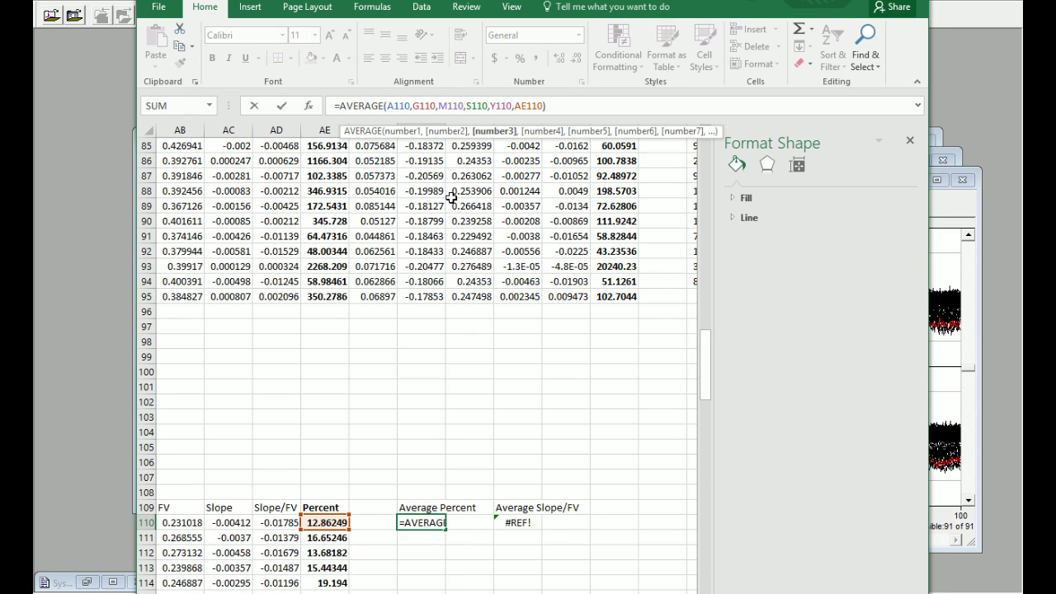
{"action": "key", "text": "Escape"}
{"action": "left_click", "coordinate": [518, 523]}
{"action": "left_click", "coordinate": [462, 106]}
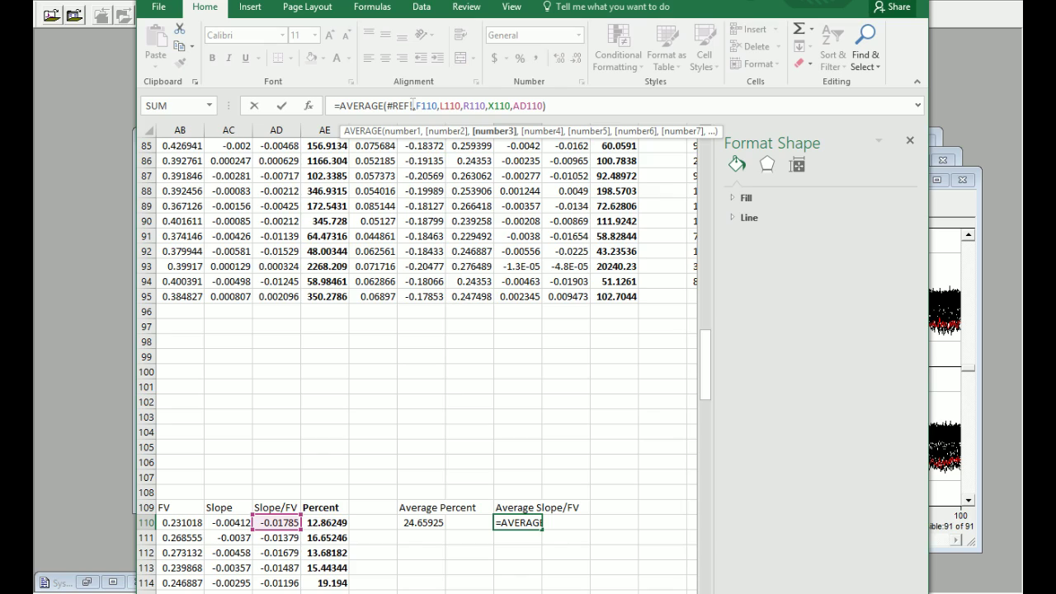
{"action": "left_click", "coordinate": [425, 522]}
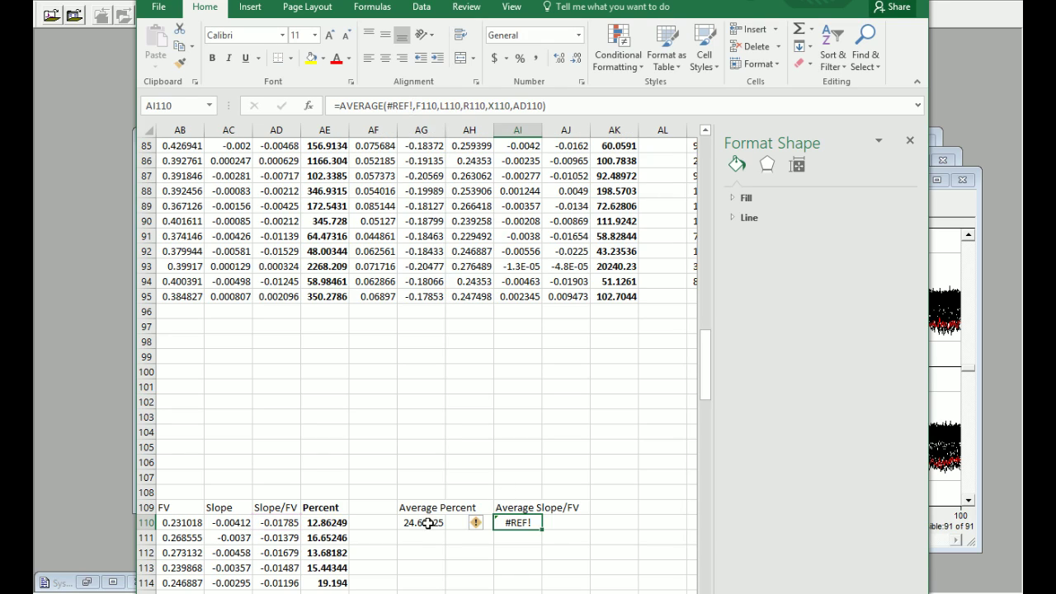
{"action": "left_click", "coordinate": [534, 522]}
{"action": "left_click", "coordinate": [430, 522]}
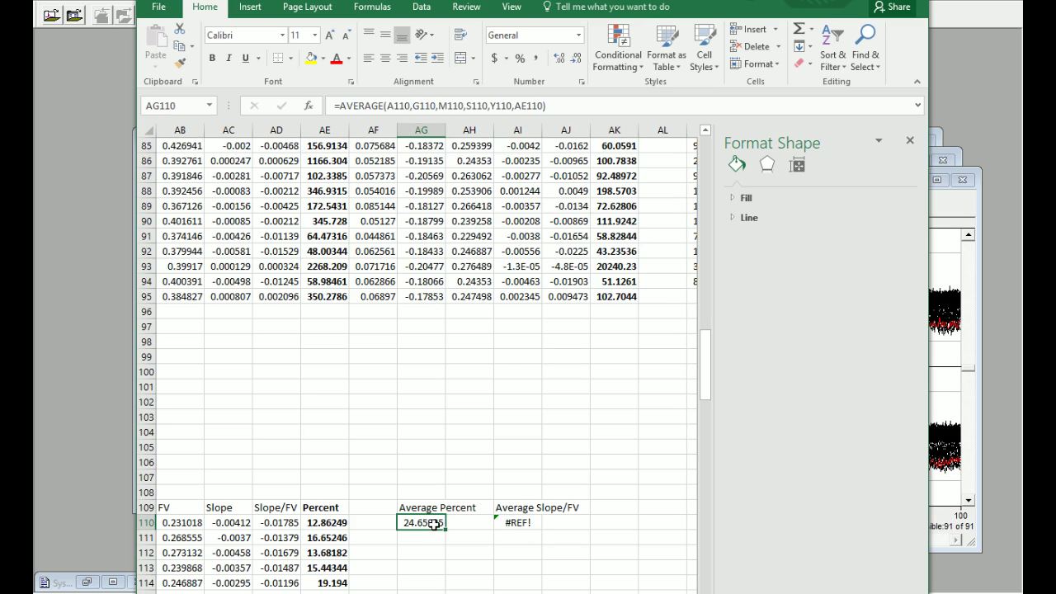
{"action": "left_click", "coordinate": [530, 522]}
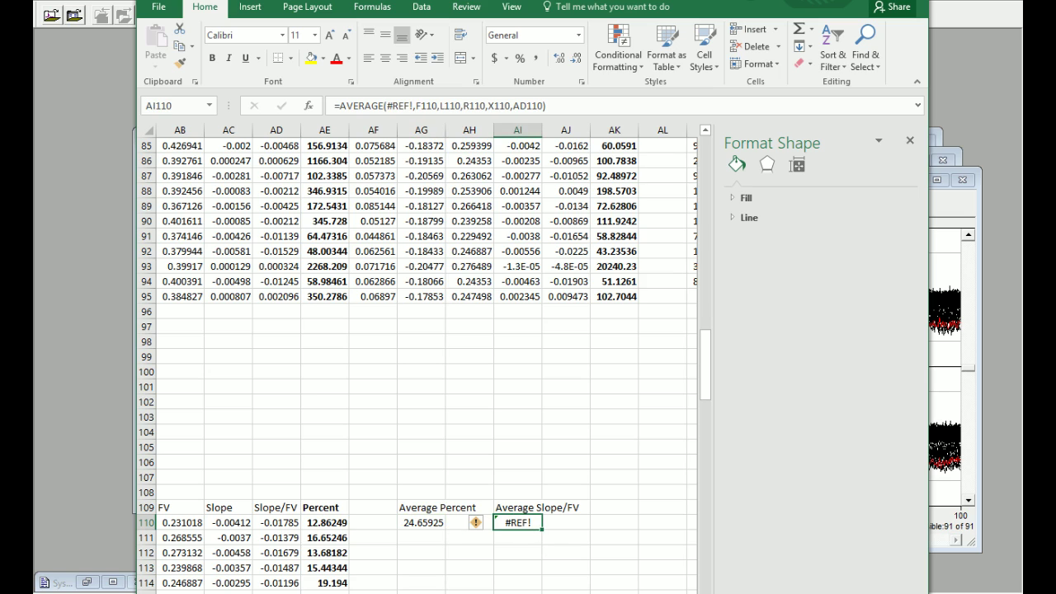
{"action": "left_click_drag", "start_coordinate": [387, 106], "coordinate": [546, 106]}
{"action": "key", "text": "BackSpace"}
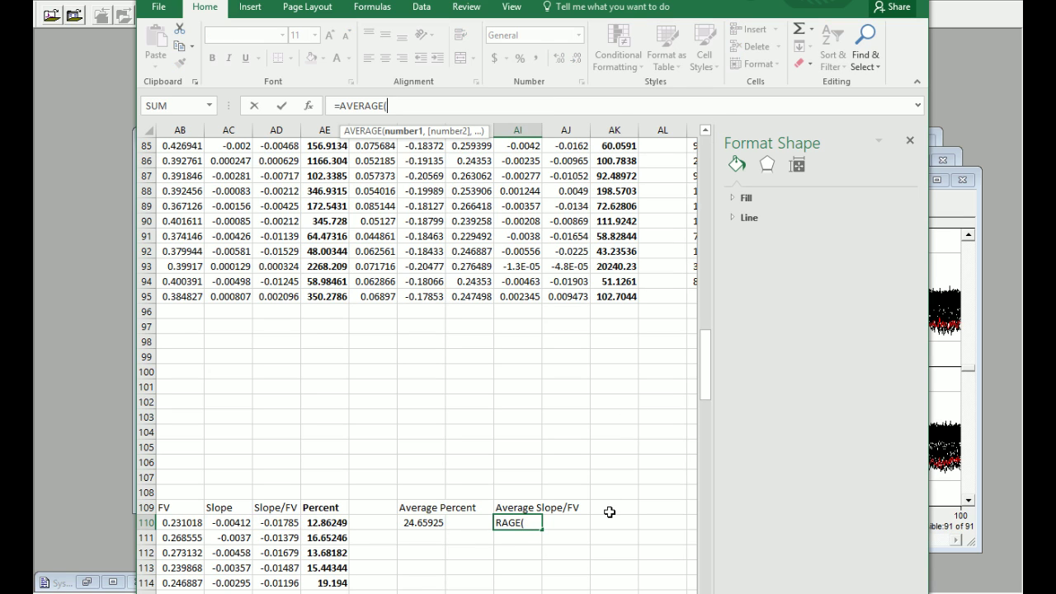
{"action": "scroll", "coordinate": [428, 358], "scroll_direction": "left", "scroll_amount": 10}
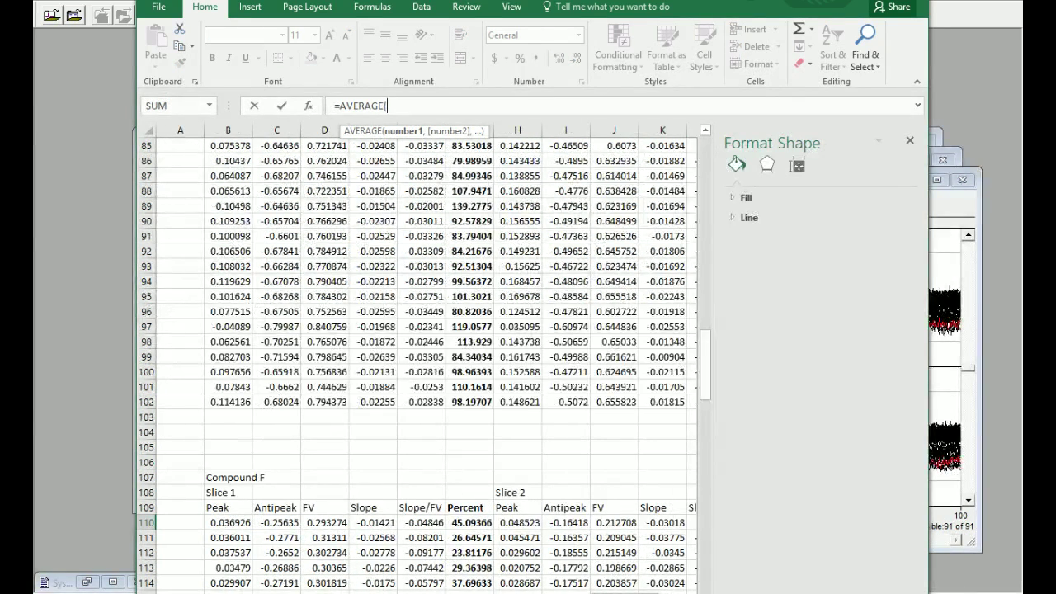
{"action": "left_click", "coordinate": [374, 522]}
{"action": "left_click", "coordinate": [661, 523], "text": "ctrl"}
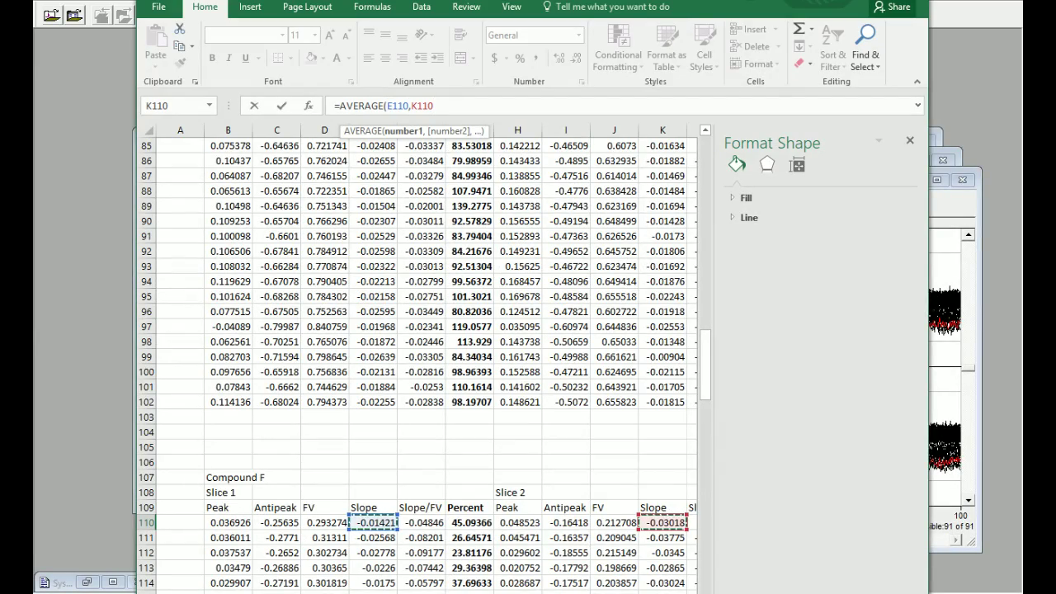
{"action": "scroll", "coordinate": [660, 522], "scroll_direction": "right", "scroll_amount": 1}
{"action": "scroll", "coordinate": [425, 359], "scroll_direction": "right", "scroll_amount": 8}
{"action": "left_click", "coordinate": [518, 522], "text": "ctrl"}
{"action": "scroll", "coordinate": [577, 553], "scroll_direction": "right", "scroll_amount": 6}
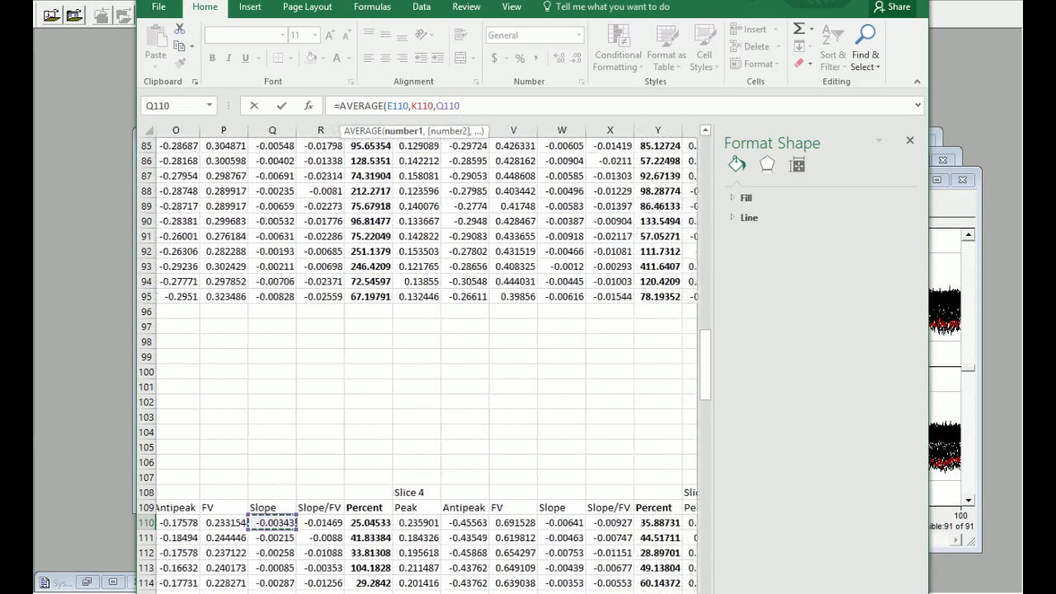
{"action": "left_click", "coordinate": [521, 523], "text": "ctrl"}
{"action": "scroll", "coordinate": [630, 553], "scroll_direction": "right", "scroll_amount": 5}
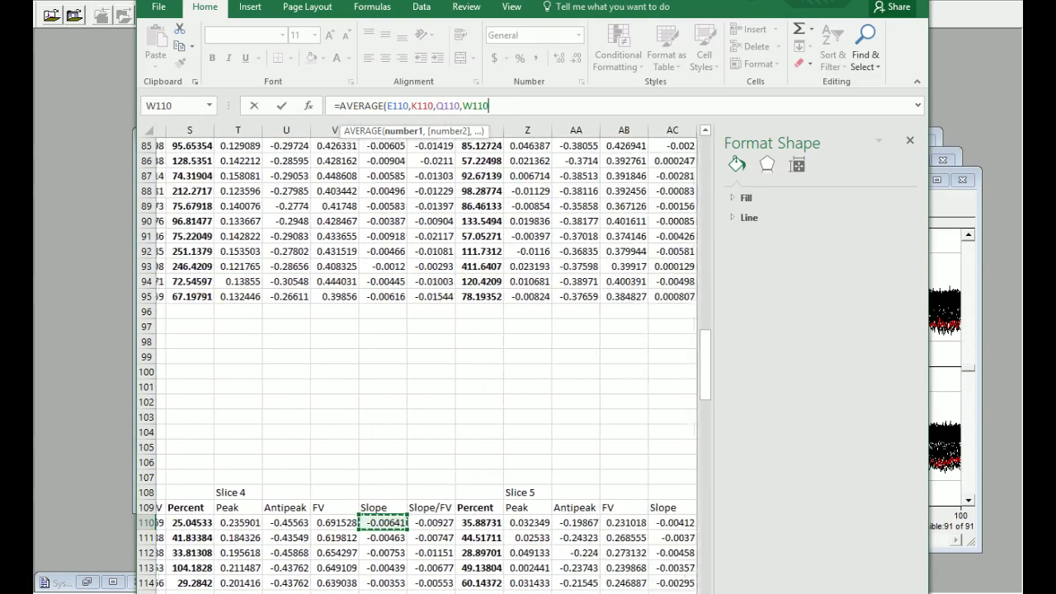
{"action": "left_click", "coordinate": [577, 523], "text": "ctrl"}
{"action": "scroll", "coordinate": [625, 533], "scroll_direction": "right", "scroll_amount": 4}
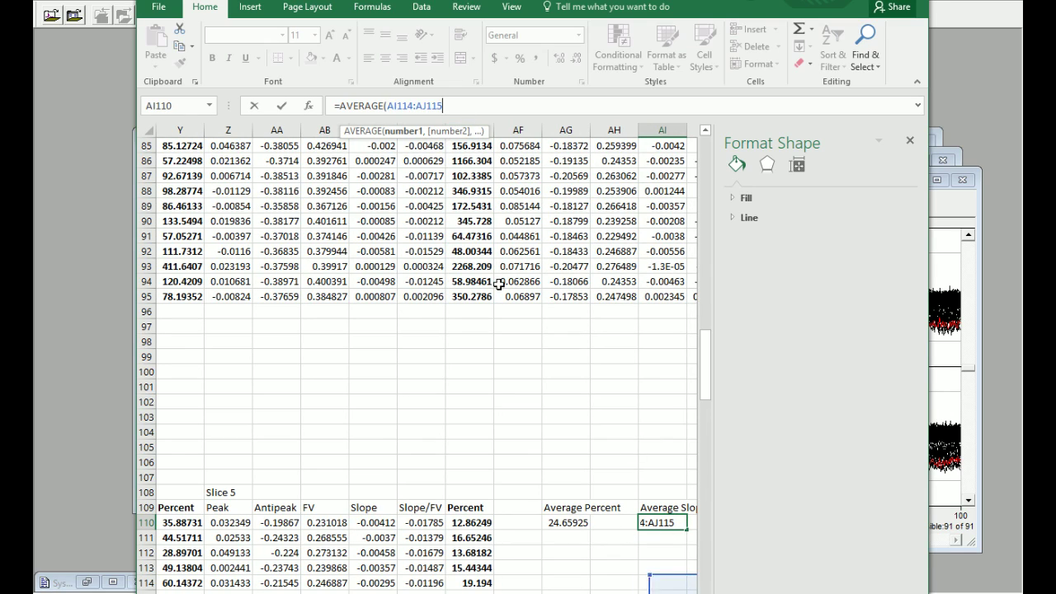
{"action": "key", "text": "ctrl+z"}
Rewrite the Average Slope/FV formula in AI110 as =AVERAGE(F110,L110,R110,X110,AD110), using the five slices' Slope/FV cells.
{"action": "left_click_drag", "start_coordinate": [388, 106], "coordinate": [684, 113]}
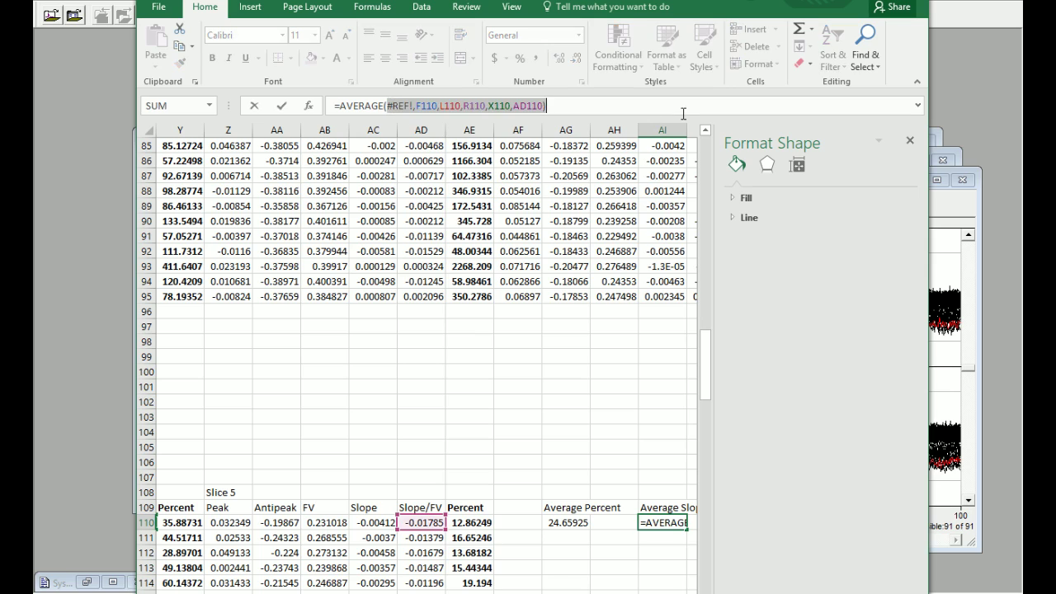
{"action": "key", "text": "BackSpace"}
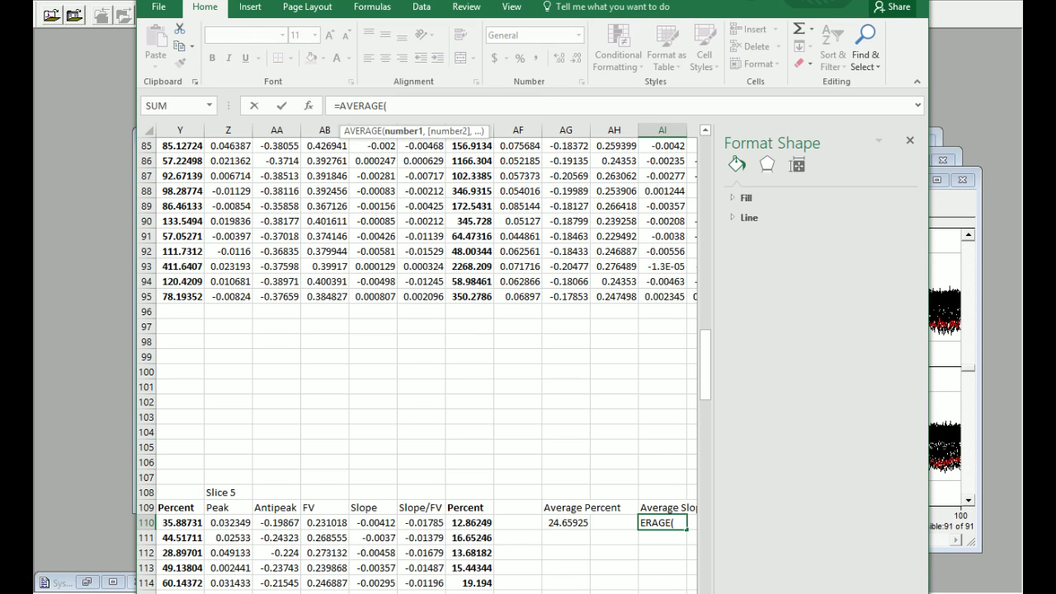
{"action": "scroll", "coordinate": [456, 578], "scroll_direction": "left", "scroll_amount": 8}
{"action": "left_click", "coordinate": [423, 522]}
{"action": "scroll", "coordinate": [671, 580], "scroll_direction": "right", "scroll_amount": 3}
{"action": "scroll", "coordinate": [565, 586], "scroll_direction": "right", "scroll_amount": 8}
{"action": "type", "text": ","}
{"action": "left_click", "coordinate": [180, 522]}
{"action": "type", "text": ","}
{"action": "left_click", "coordinate": [470, 523]}
{"action": "scroll", "coordinate": [647, 577], "scroll_direction": "right", "scroll_amount": 1}
{"action": "scroll", "coordinate": [428, 359], "scroll_direction": "right", "scroll_amount": 6}
{"action": "type", "text": ","}
{"action": "left_click", "coordinate": [470, 522]}
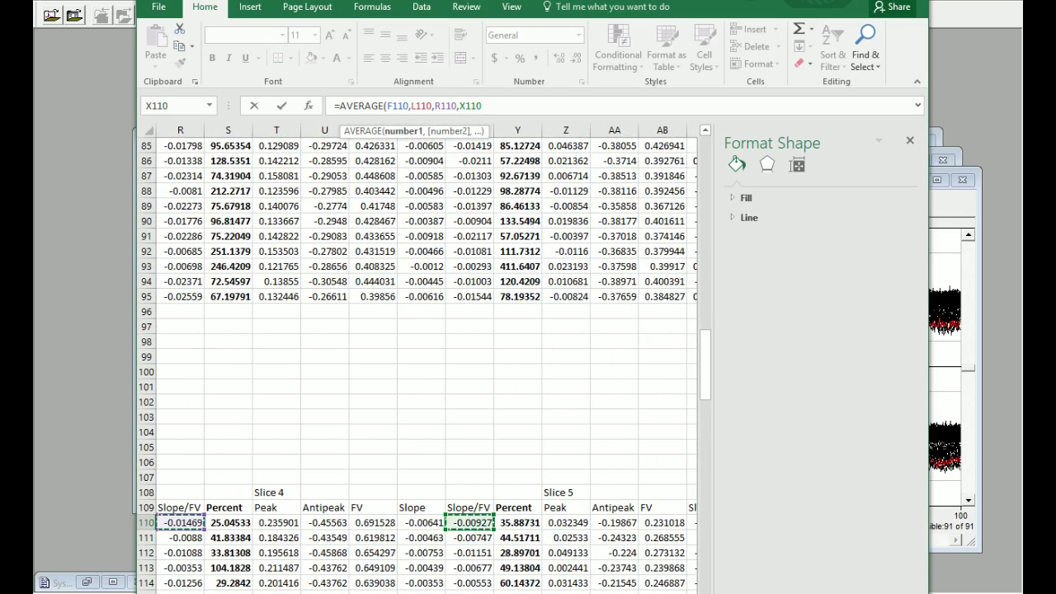
{"action": "scroll", "coordinate": [427, 359], "scroll_direction": "right", "scroll_amount": 5}
{"action": "type", "text": ","}
{"action": "left_click", "coordinate": [517, 522]}
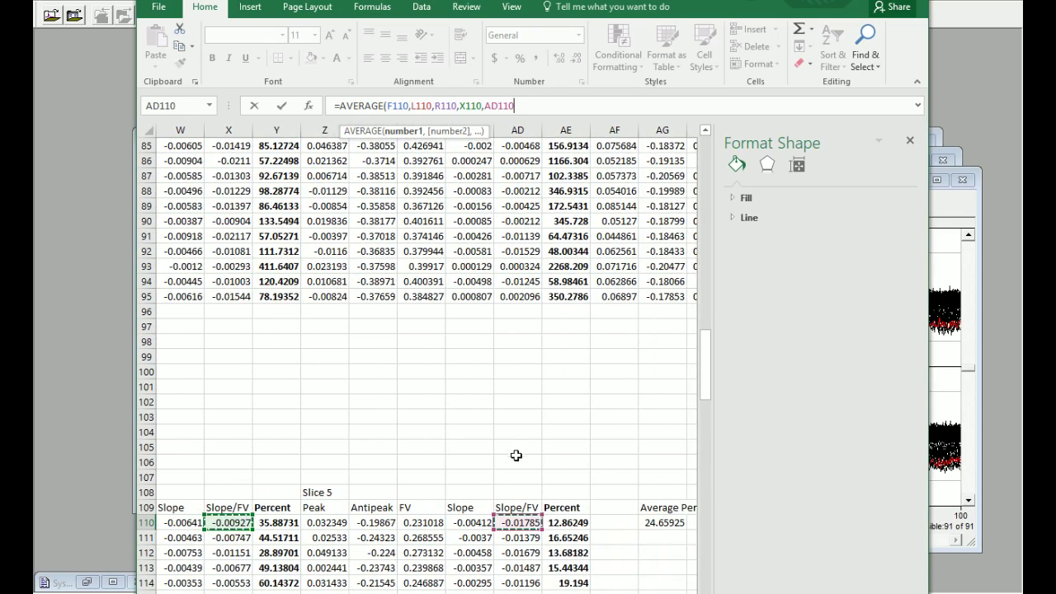
{"action": "key", "text": "Return"}
{"action": "key", "text": "Return"}
{"action": "scroll", "coordinate": [644, 571], "scroll_direction": "right", "scroll_amount": 2}
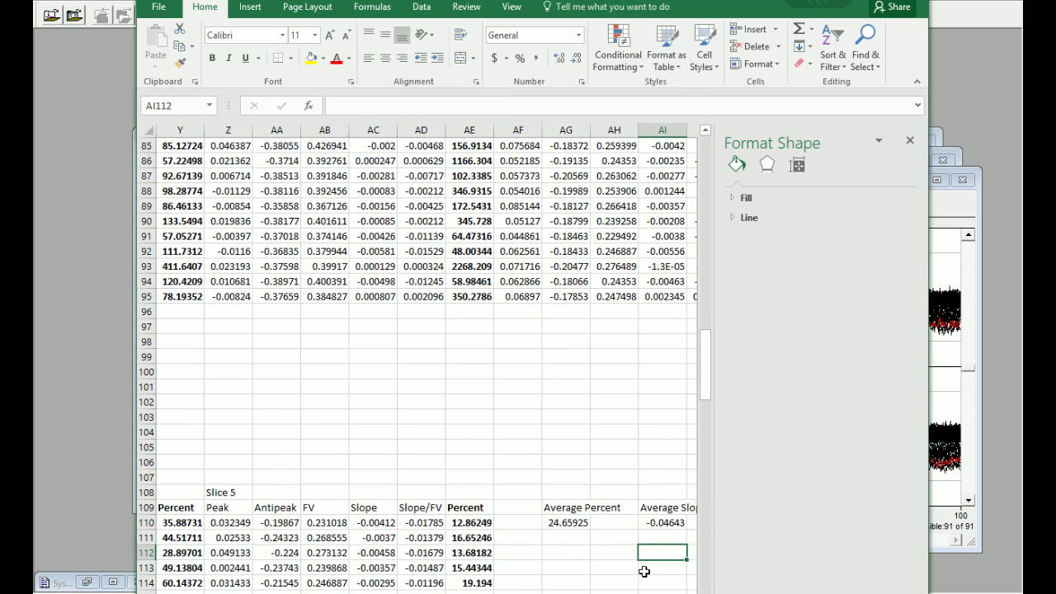
Fill the Average Percent formula from AG110 down to row 200.
{"action": "left_click", "coordinate": [560, 521]}
{"action": "left_click", "coordinate": [663, 520], "text": "ctrl"}
{"action": "left_click", "coordinate": [583, 527]}
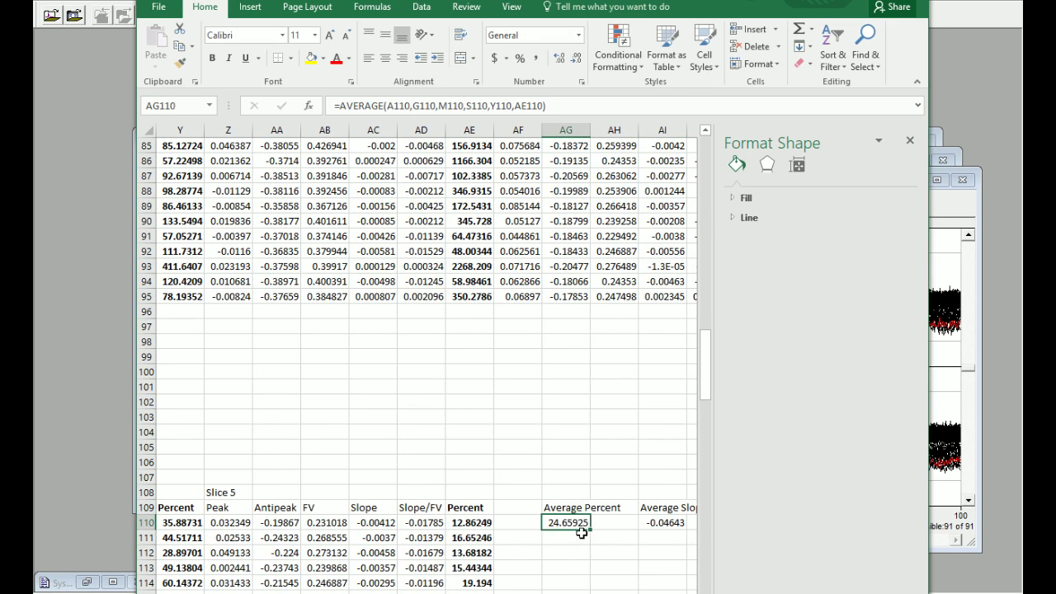
{"action": "left_click_drag", "start_coordinate": [591, 530], "coordinate": [566, 591]}
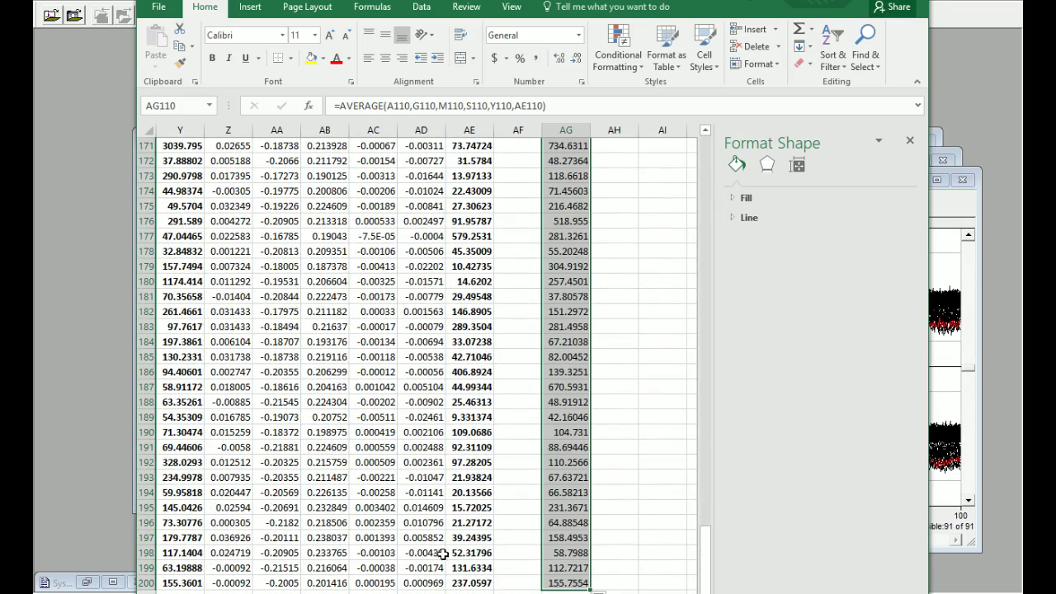
Fill the Average Slope/FV formula from AI110 down to row 200.
{"action": "scroll", "coordinate": [456, 568], "scroll_direction": "up", "scroll_amount": 20}
{"action": "scroll", "coordinate": [471, 578], "scroll_direction": "down", "scroll_amount": 10}
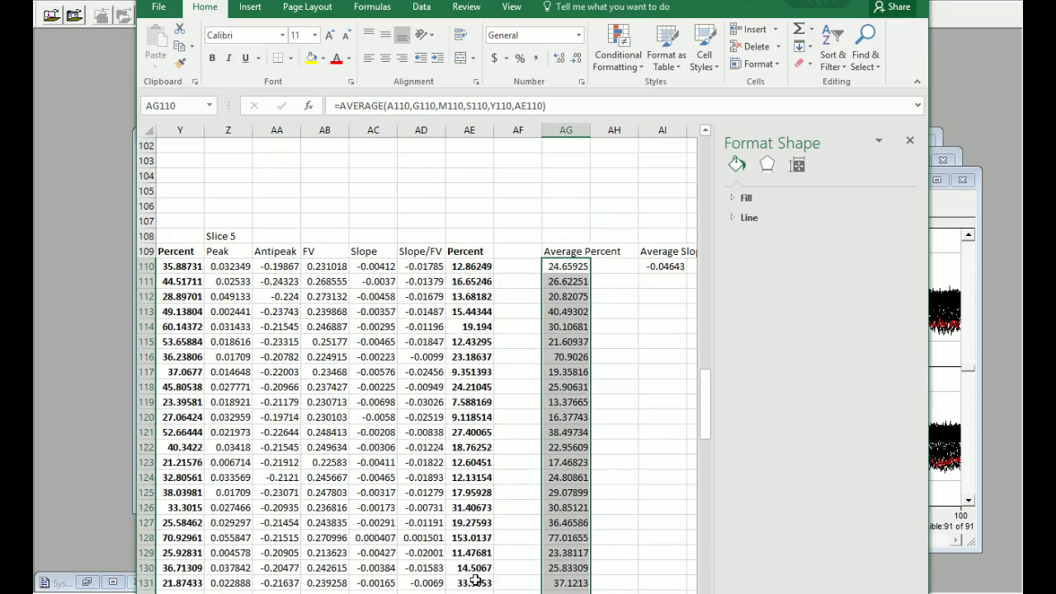
{"action": "scroll", "coordinate": [425, 359], "scroll_direction": "right", "scroll_amount": 2}
{"action": "left_click", "coordinate": [477, 266]}
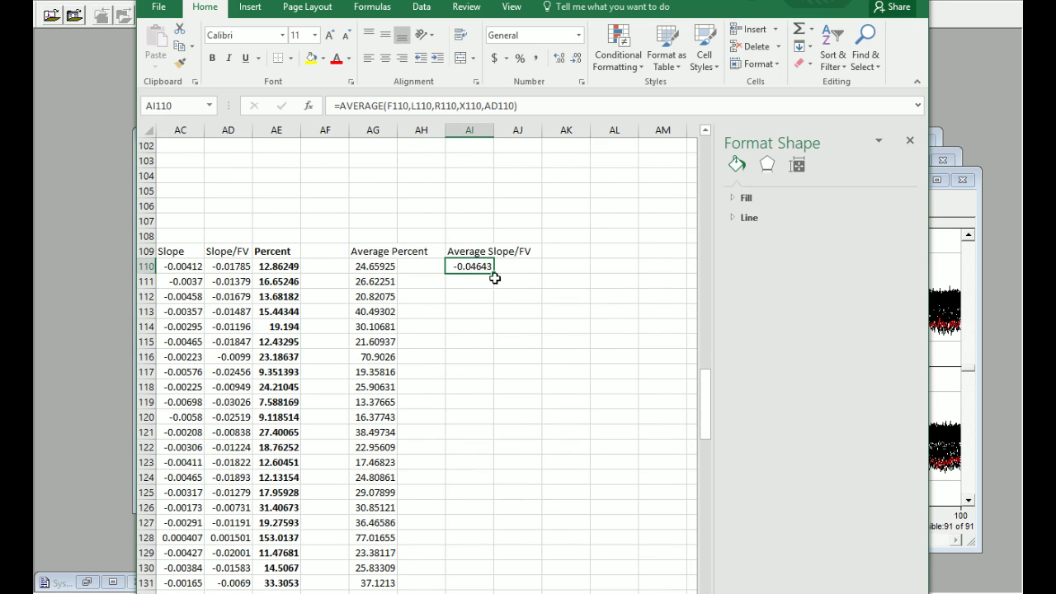
{"action": "left_click_drag", "start_coordinate": [496, 275], "coordinate": [471, 580]}
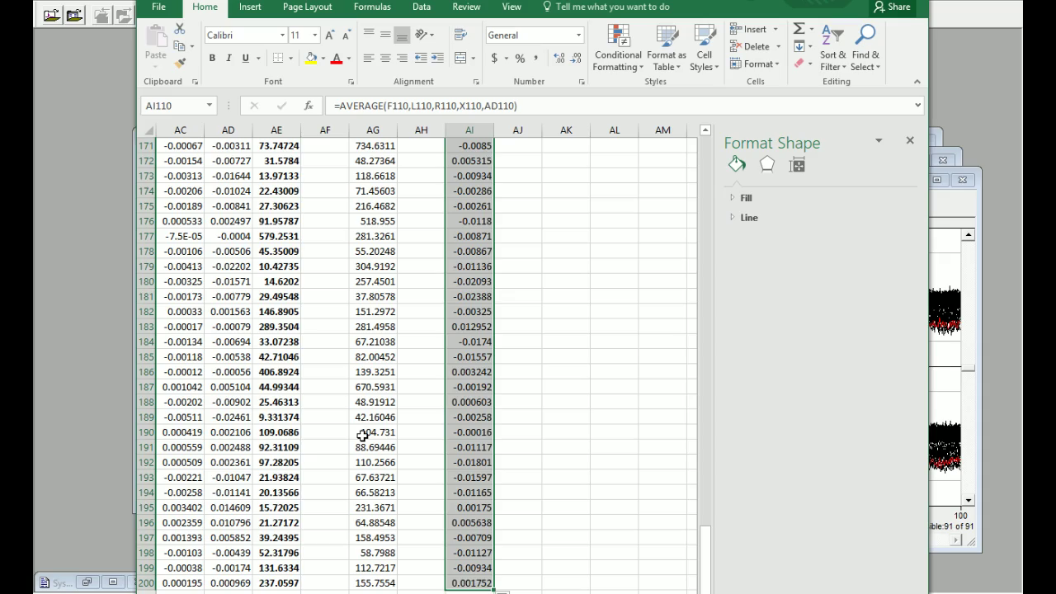
Insert a markers-only scatter chart of the Average Slope/FV data in AI109:AI200.
{"action": "scroll", "coordinate": [363, 435], "scroll_direction": "up", "scroll_amount": 20}
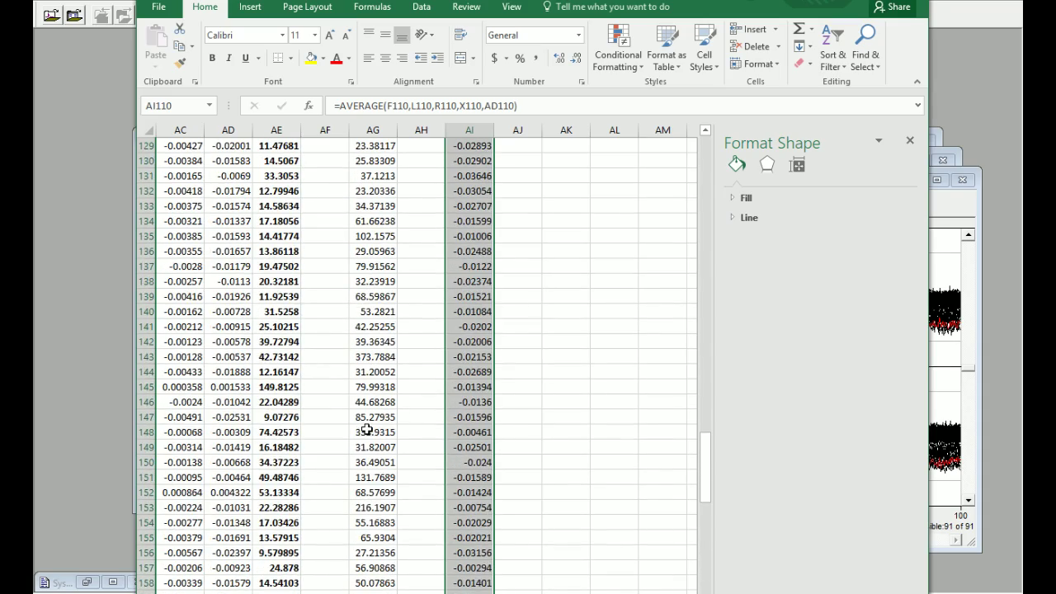
{"action": "left_click_drag", "start_coordinate": [477, 342], "coordinate": [471, 578]}
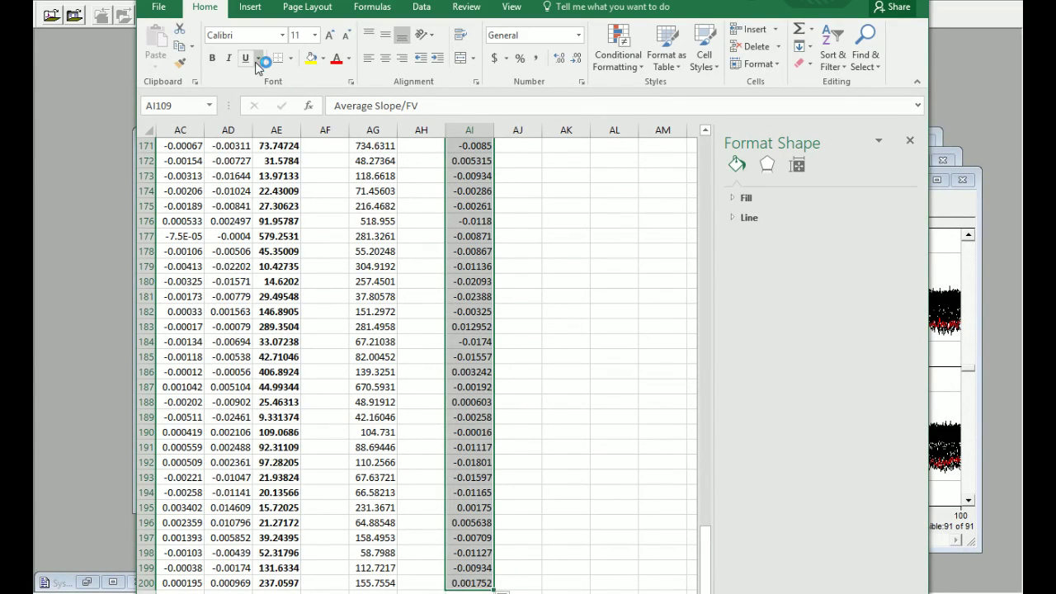
{"action": "left_click", "coordinate": [251, 6]}
{"action": "left_click", "coordinate": [495, 63]}
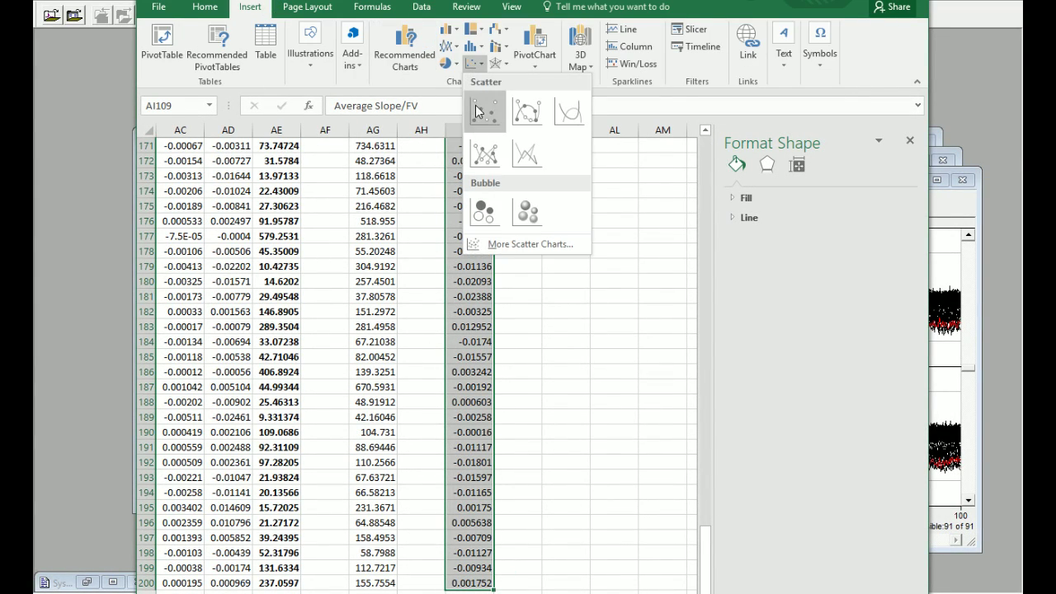
{"action": "left_click", "coordinate": [484, 107]}
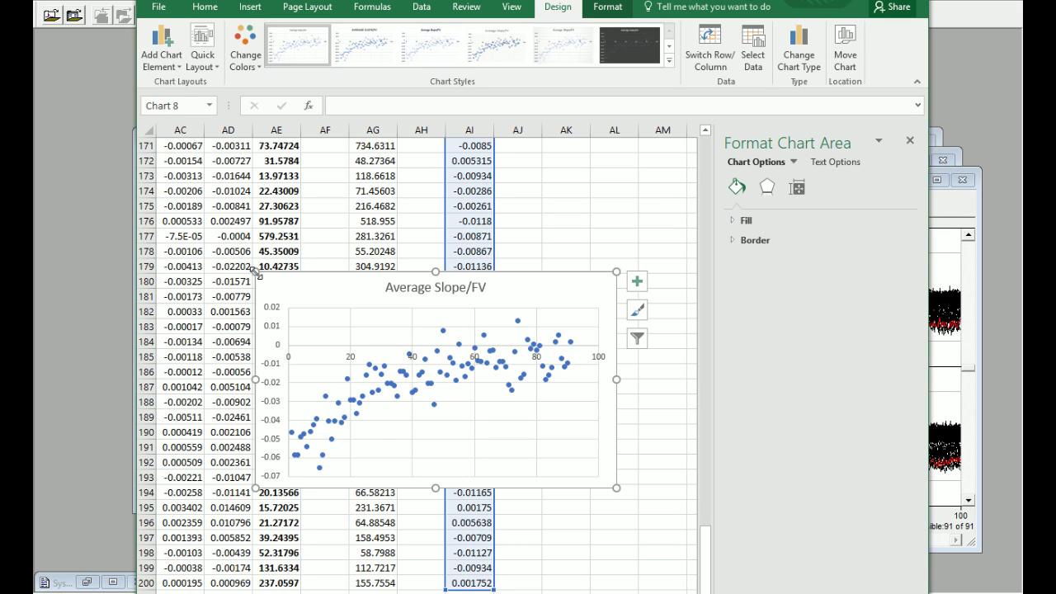
Move the Average Slope/FV chart up beside the start of its data, with its upper-left corner at about AK108.
{"action": "left_click_drag", "start_coordinate": [302, 283], "coordinate": [430, 251]}
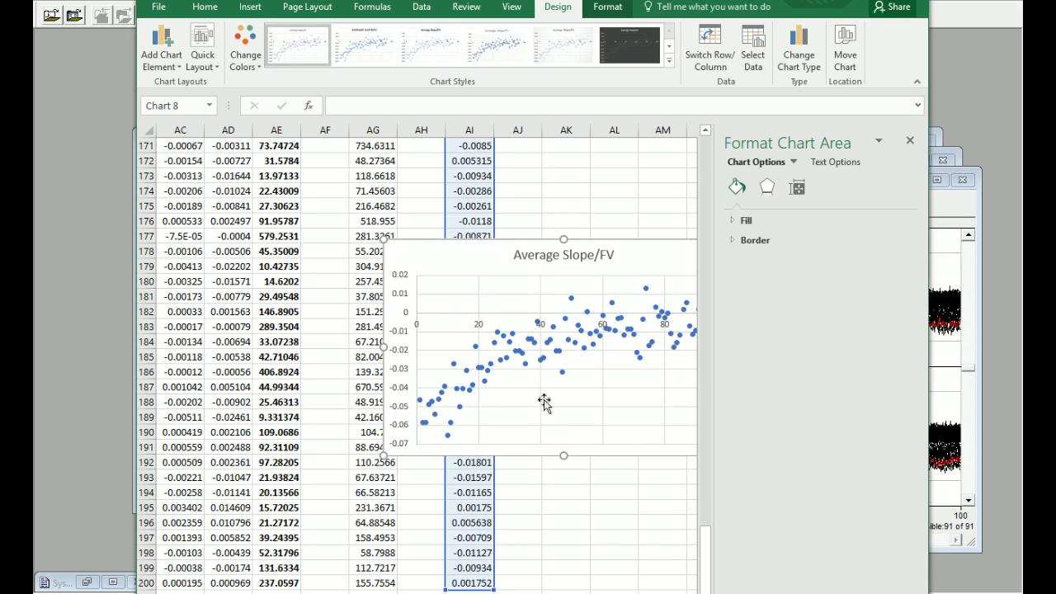
{"action": "scroll", "coordinate": [586, 469], "scroll_direction": "up", "scroll_amount": 3}
{"action": "left_click_drag", "start_coordinate": [479, 425], "coordinate": [616, 239]}
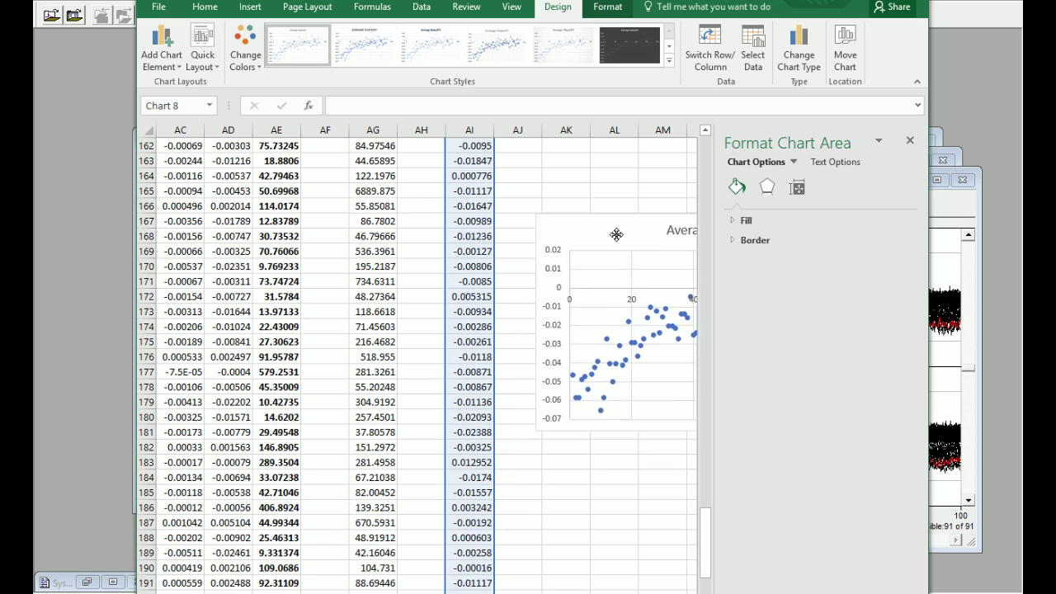
{"action": "scroll", "coordinate": [570, 434], "scroll_direction": "up", "scroll_amount": 5}
{"action": "left_click_drag", "start_coordinate": [610, 431], "coordinate": [642, 400]}
{"action": "scroll", "coordinate": [582, 403], "scroll_direction": "up", "scroll_amount": 1}
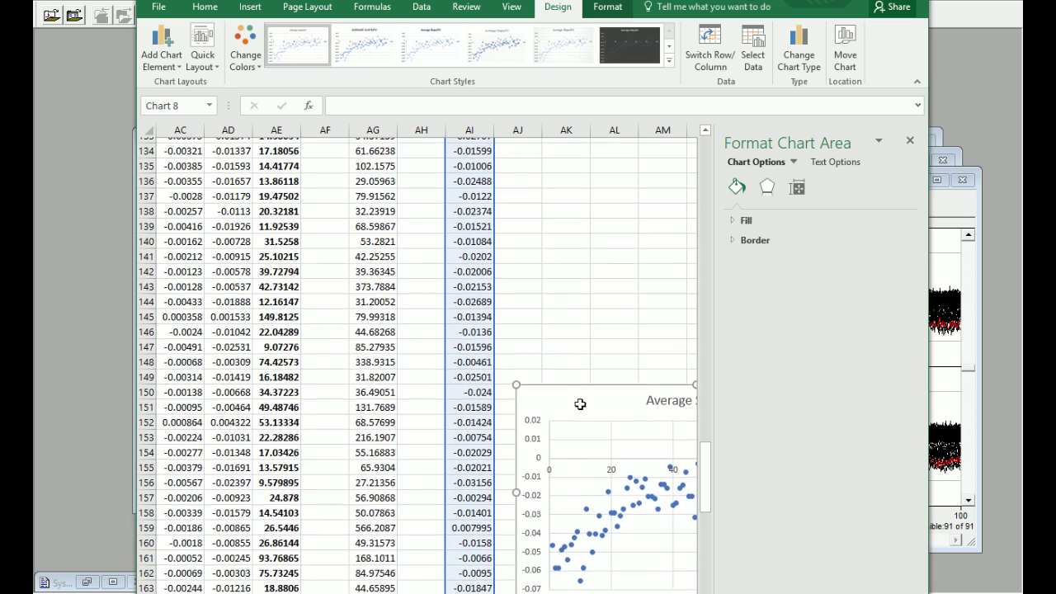
{"action": "left_click_drag", "start_coordinate": [586, 493], "coordinate": [603, 256]}
{"action": "scroll", "coordinate": [611, 388], "scroll_direction": "up", "scroll_amount": 6}
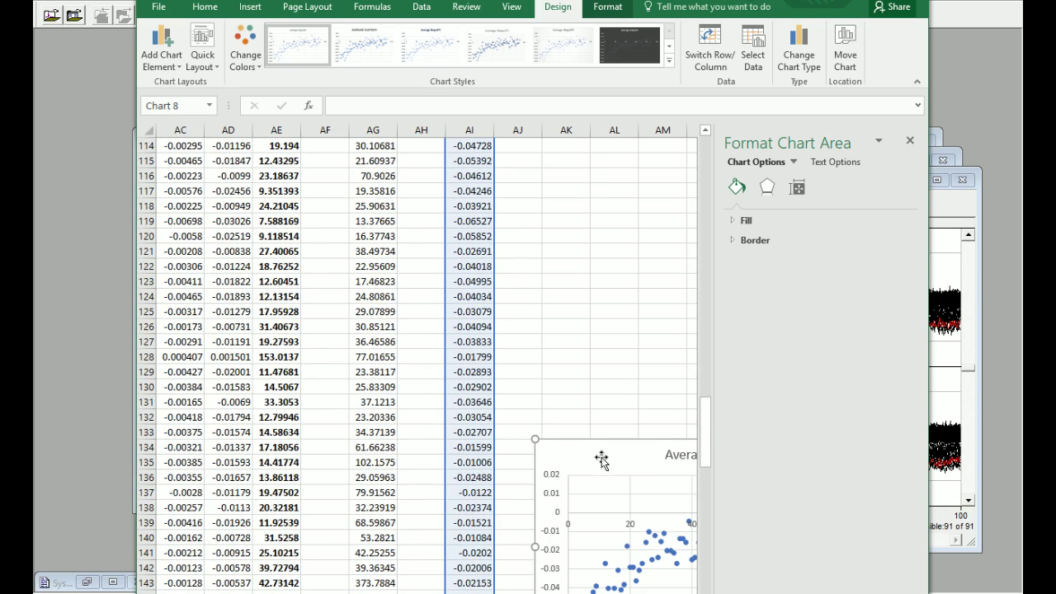
{"action": "left_click_drag", "start_coordinate": [603, 460], "coordinate": [601, 151]}
{"action": "scroll", "coordinate": [627, 521], "scroll_direction": "up", "scroll_amount": 10}
{"action": "scroll", "coordinate": [618, 499], "scroll_direction": "down", "scroll_amount": 3}
{"action": "left_click_drag", "start_coordinate": [617, 498], "coordinate": [651, 423]}
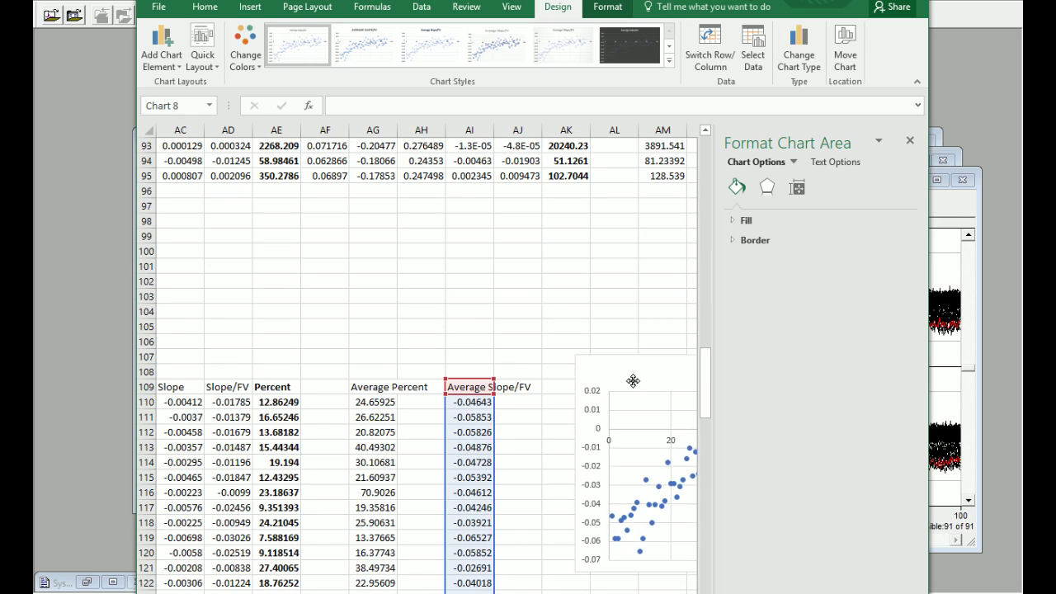
{"action": "left_click", "coordinate": [475, 387]}
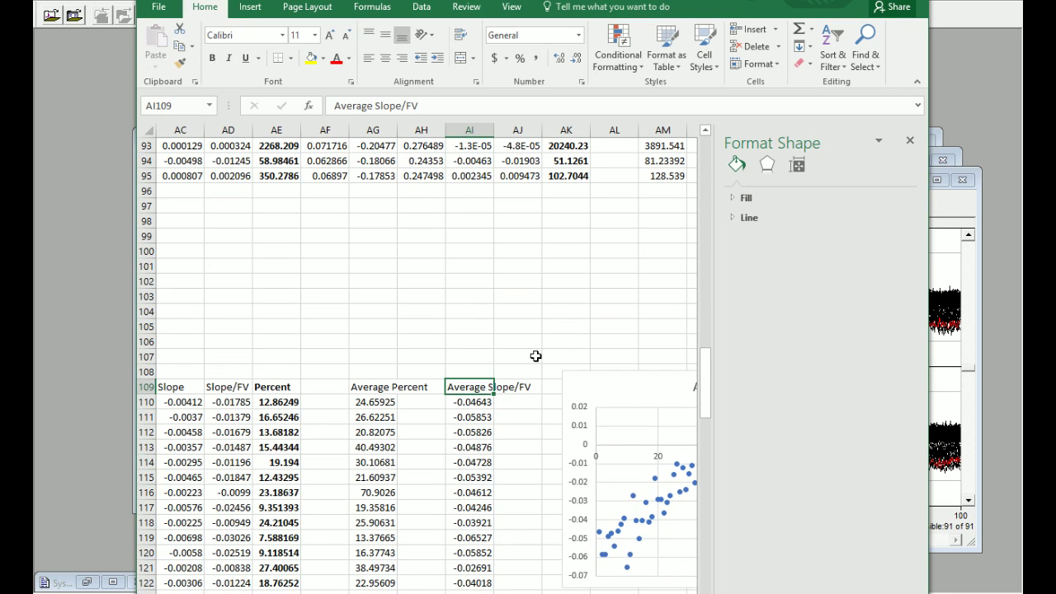
Insert a markers-only scatter chart of the Average Percent data in AG109:AG200.
{"action": "left_click_drag", "start_coordinate": [376, 387], "coordinate": [376, 587]}
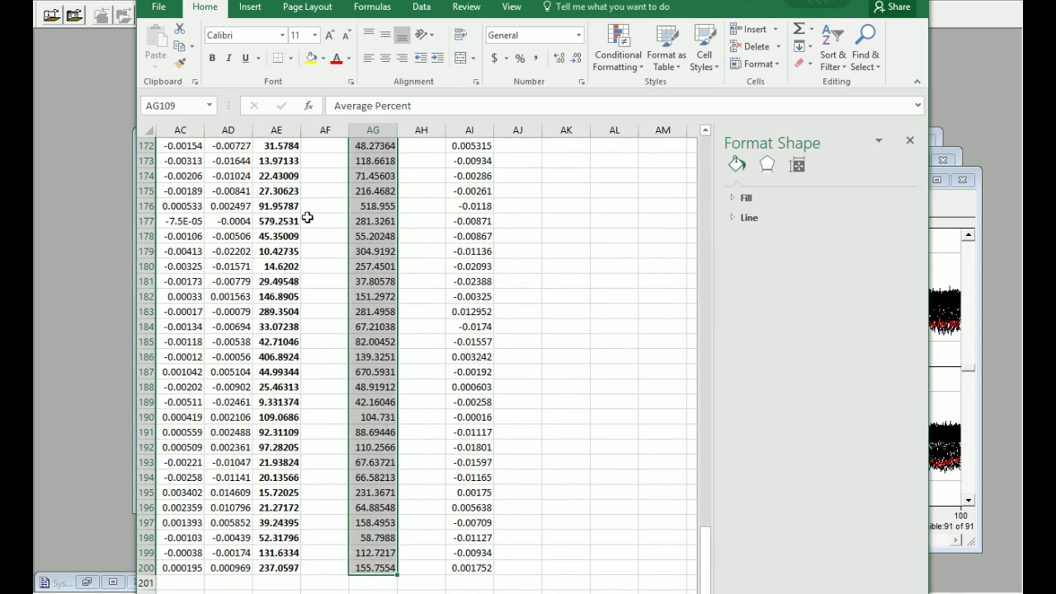
{"action": "left_click", "coordinate": [264, 10]}
{"action": "left_click", "coordinate": [476, 66]}
{"action": "left_click", "coordinate": [481, 109]}
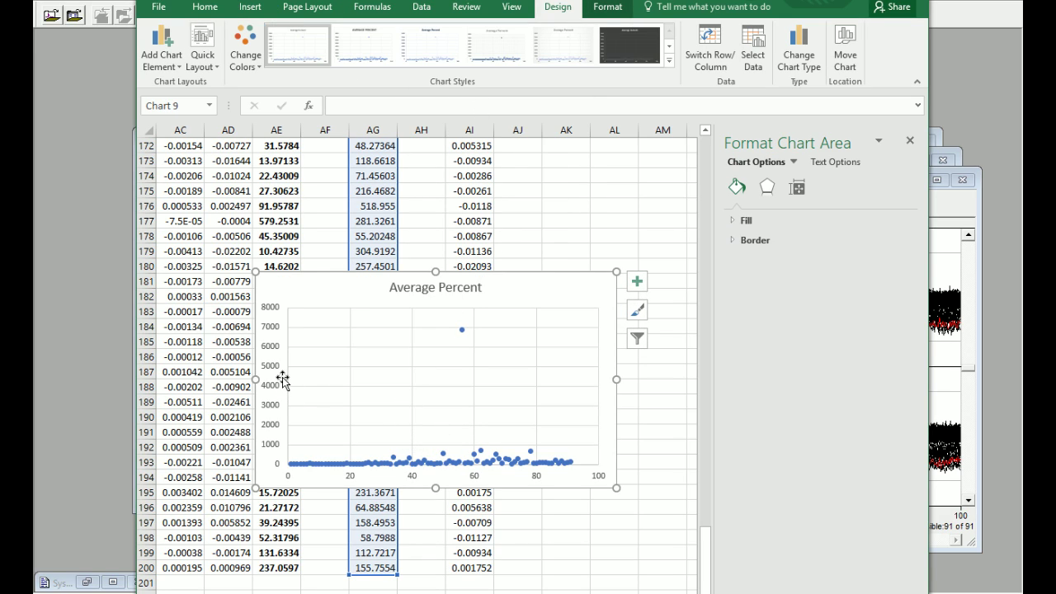
Set the maximum bound of the Average Percent chart's vertical axis to 200.
{"action": "left_click", "coordinate": [463, 331]}
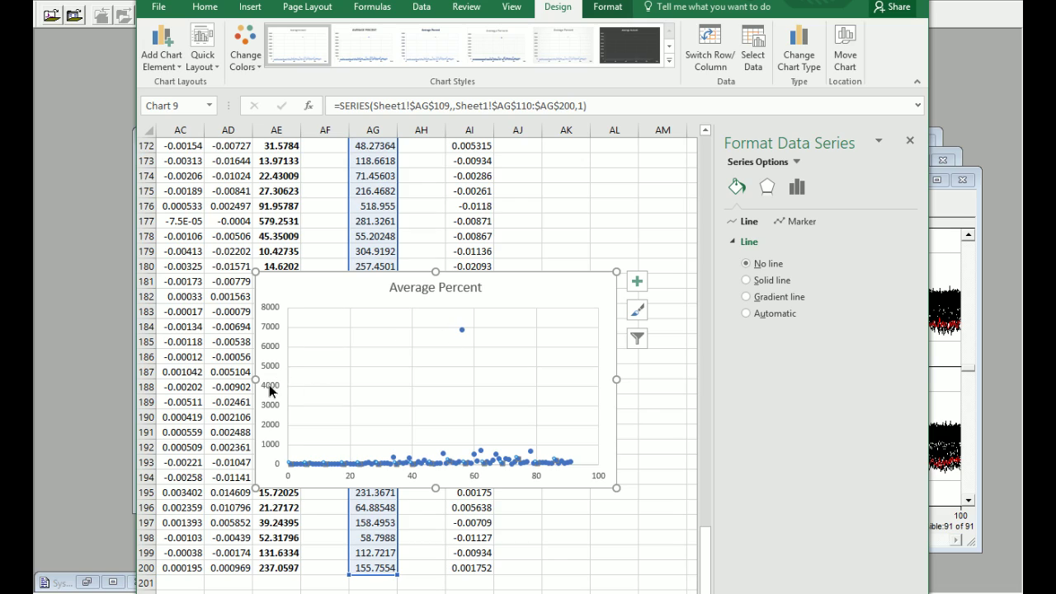
{"action": "left_click", "coordinate": [272, 392]}
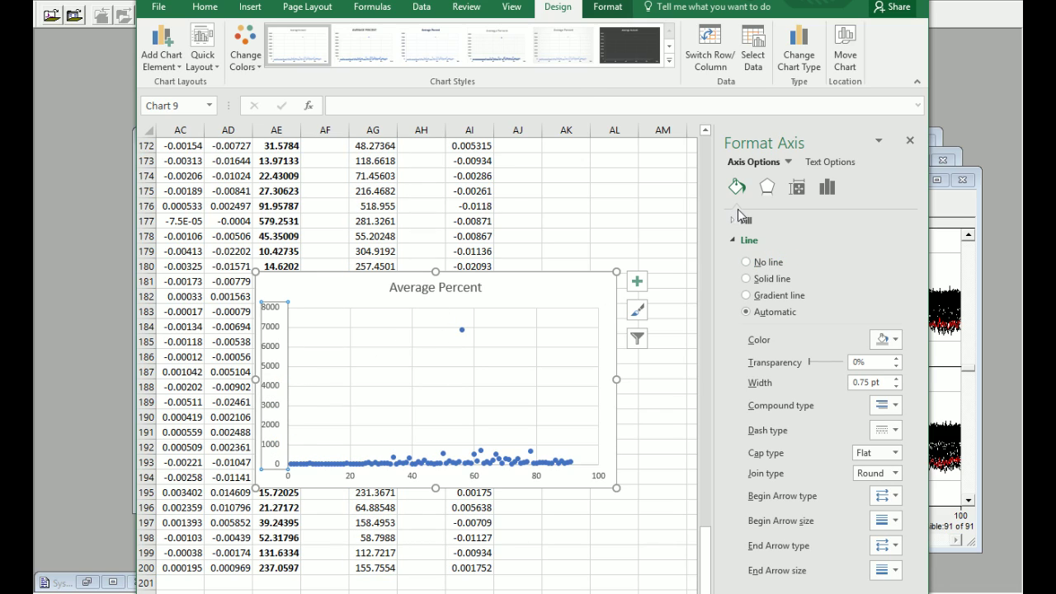
{"action": "left_click", "coordinate": [798, 188]}
{"action": "left_click", "coordinate": [827, 189]}
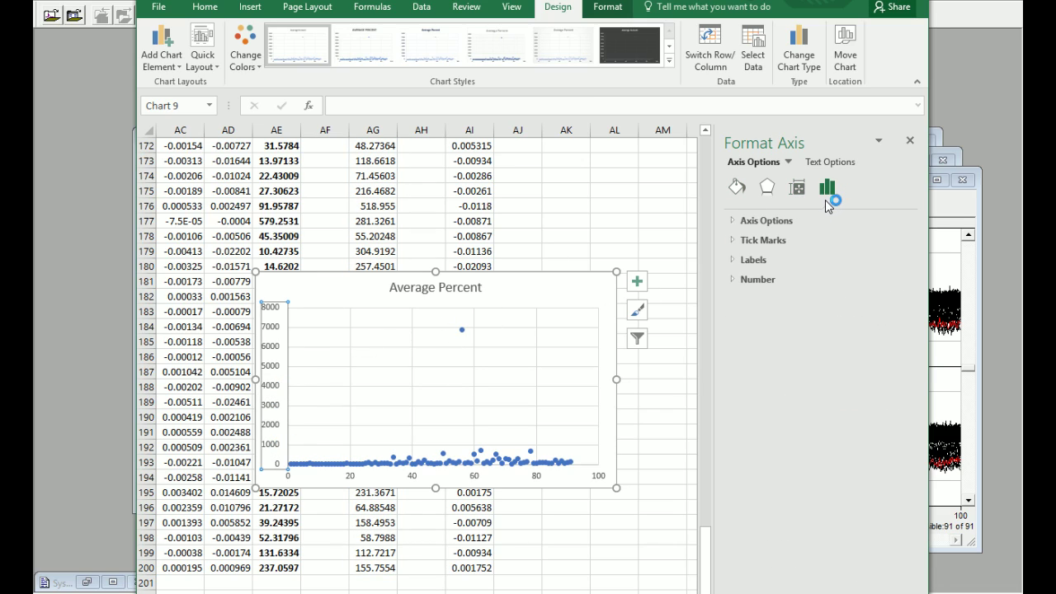
{"action": "left_click", "coordinate": [767, 221]}
{"action": "left_click", "coordinate": [815, 280]}
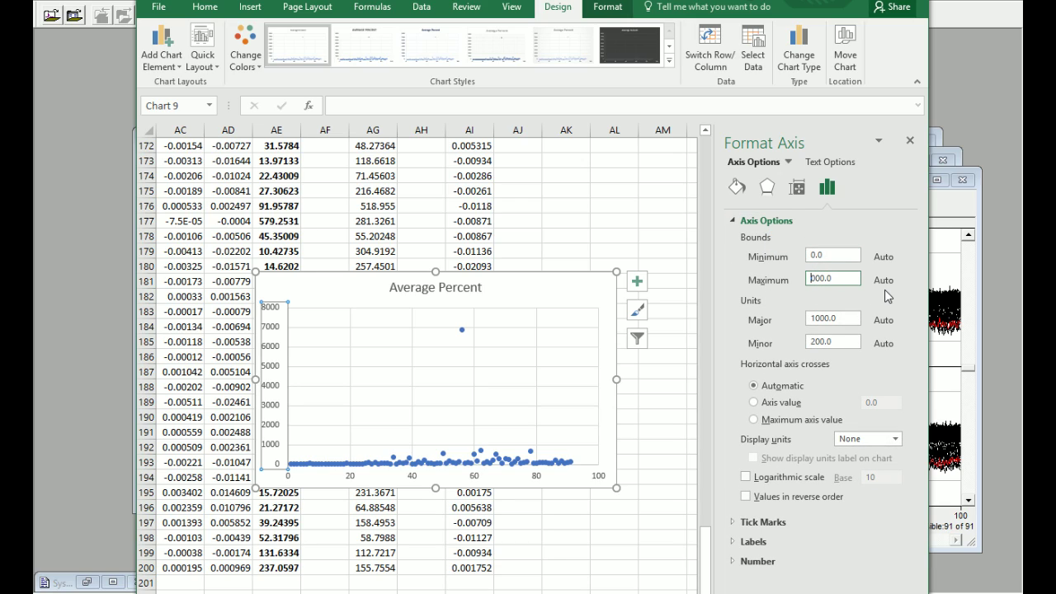
{"action": "type", "text": "2"}
{"action": "left_click", "coordinate": [815, 254]}
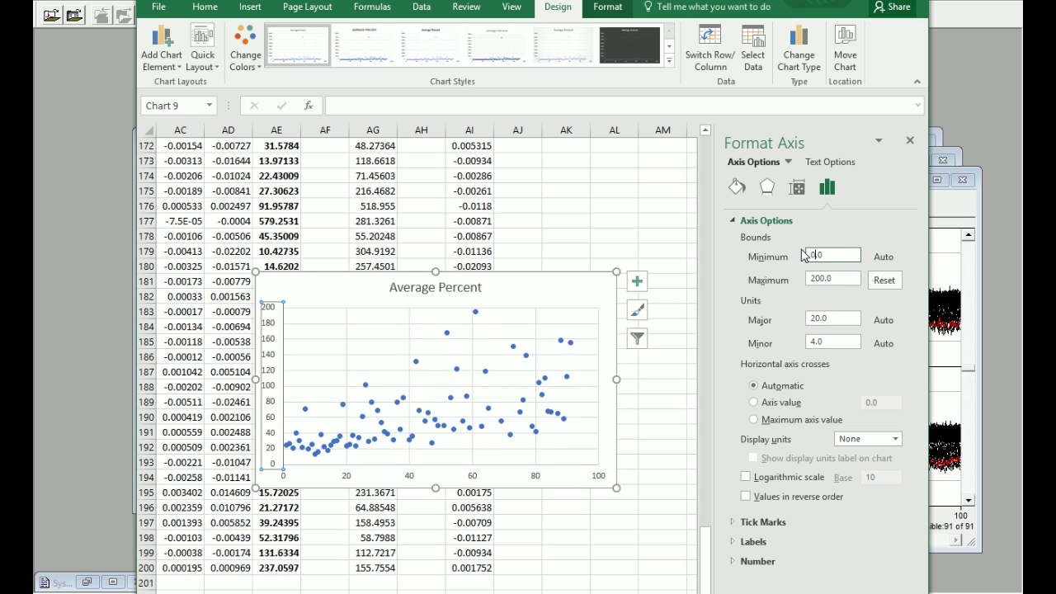
{"action": "left_click", "coordinate": [566, 251]}
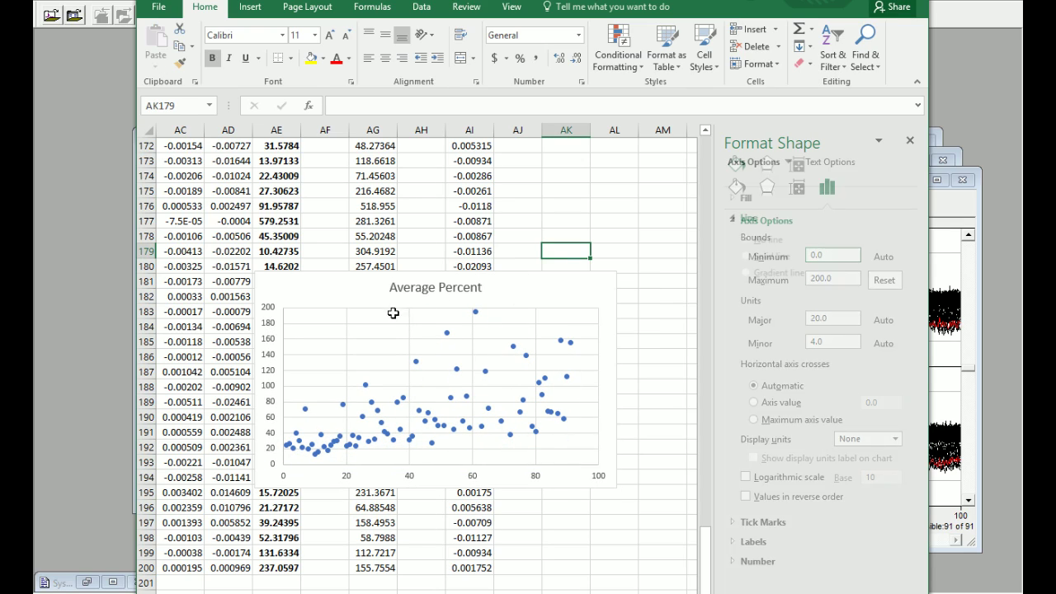
Cut the Average Percent chart and paste it directly below the Average Slope/FV chart, with its upper-left corner at about AK124.
{"action": "scroll", "coordinate": [566, 251], "scroll_direction": "right", "scroll_amount": 2}
{"action": "left_click", "coordinate": [343, 333]}
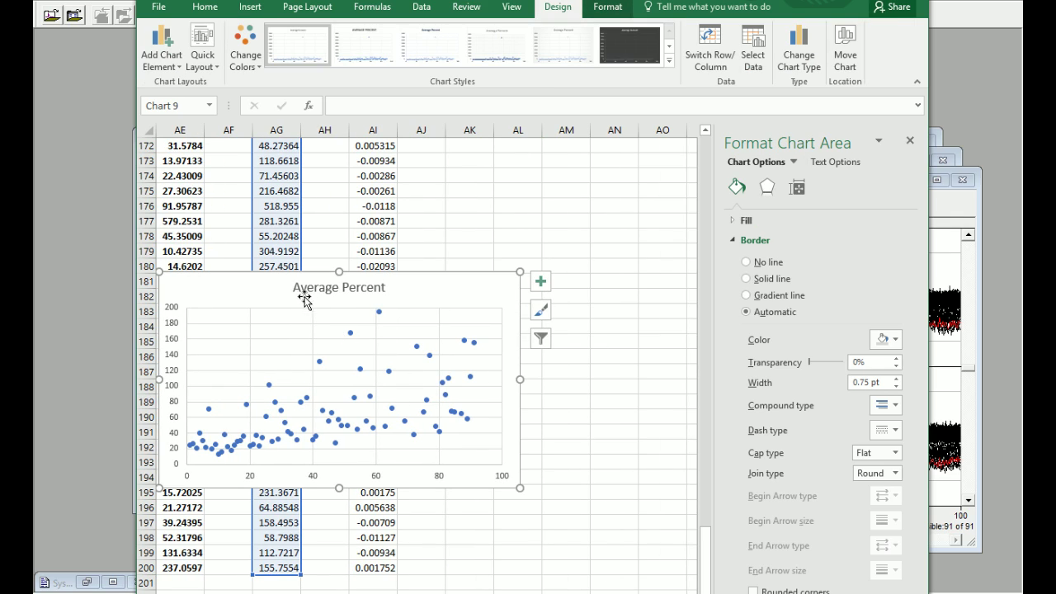
{"action": "key", "text": "Delete"}
{"action": "scroll", "coordinate": [558, 424], "scroll_direction": "up", "scroll_amount": 14}
{"action": "scroll", "coordinate": [558, 423], "scroll_direction": "up", "scroll_amount": 9}
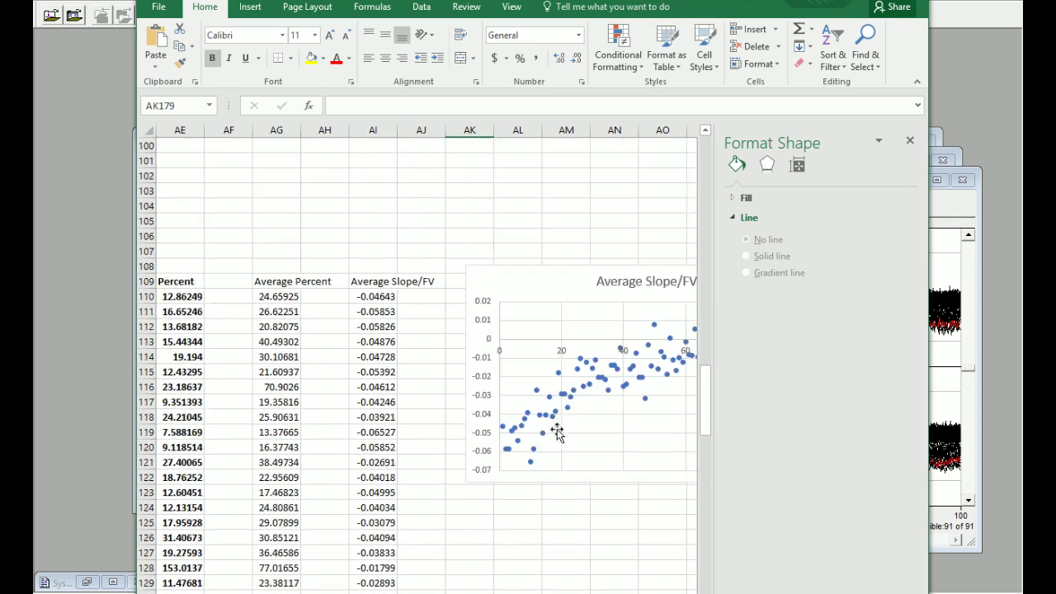
{"action": "scroll", "coordinate": [470, 519], "scroll_direction": "right", "scroll_amount": 5}
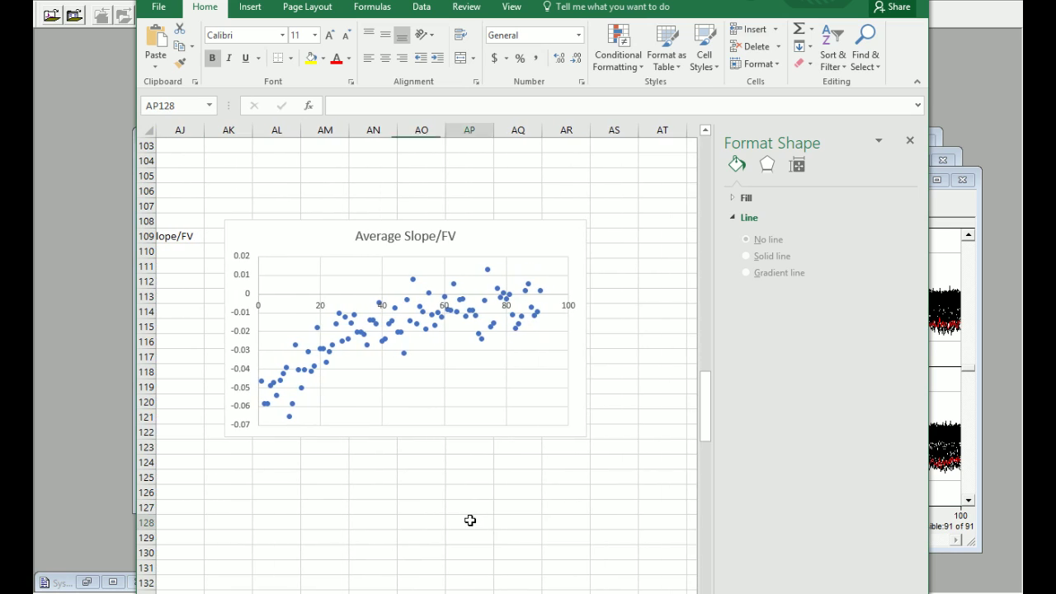
{"action": "key", "text": "ctrl+v"}
{"action": "left_click_drag", "start_coordinate": [519, 537], "coordinate": [306, 483]}
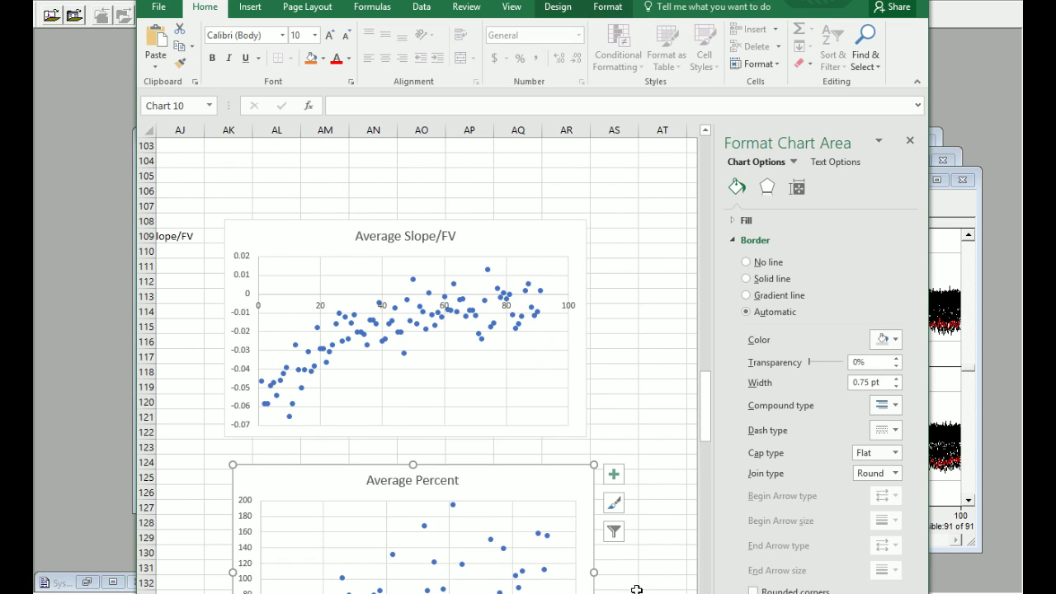
Change the Average Percent formula in AG110 to =1-(AVERAGE(A110,G110,M110,S110,Y110,AE110)).
{"action": "scroll", "coordinate": [625, 580], "scroll_direction": "left", "scroll_amount": 5}
{"action": "scroll", "coordinate": [406, 214], "scroll_direction": "left", "scroll_amount": 1}
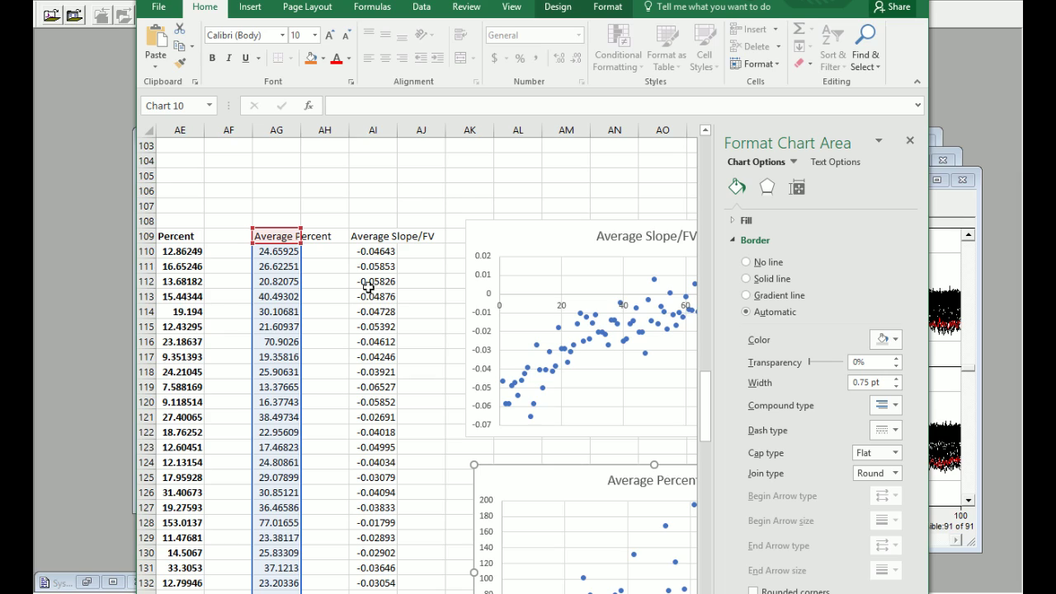
{"action": "left_click", "coordinate": [236, 251]}
{"action": "left_click", "coordinate": [266, 251]}
{"action": "left_click", "coordinate": [346, 99]}
{"action": "type", "text": "1-("}
{"action": "left_click", "coordinate": [627, 108]}
{"action": "type", "text": ")"}
{"action": "key", "text": "Return"}
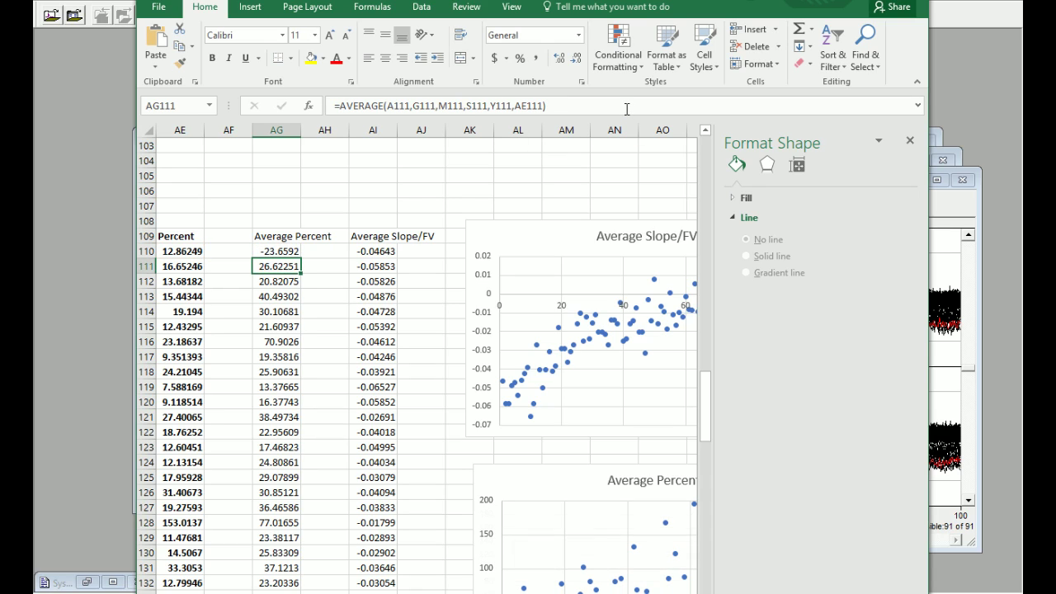
Fill the one-minus-average formula from AG110 down to row 200.
{"action": "left_click", "coordinate": [280, 251]}
{"action": "double_click", "coordinate": [300, 258]}
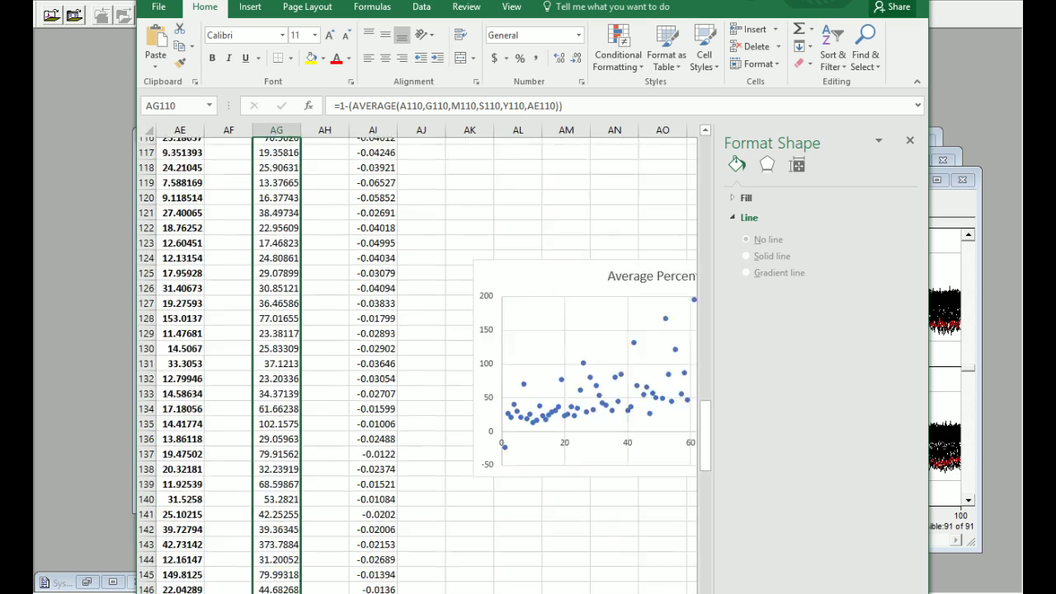
{"action": "scroll", "coordinate": [305, 334], "scroll_direction": "down", "scroll_amount": 20}
{"action": "scroll", "coordinate": [424, 563], "scroll_direction": "down", "scroll_amount": 2}
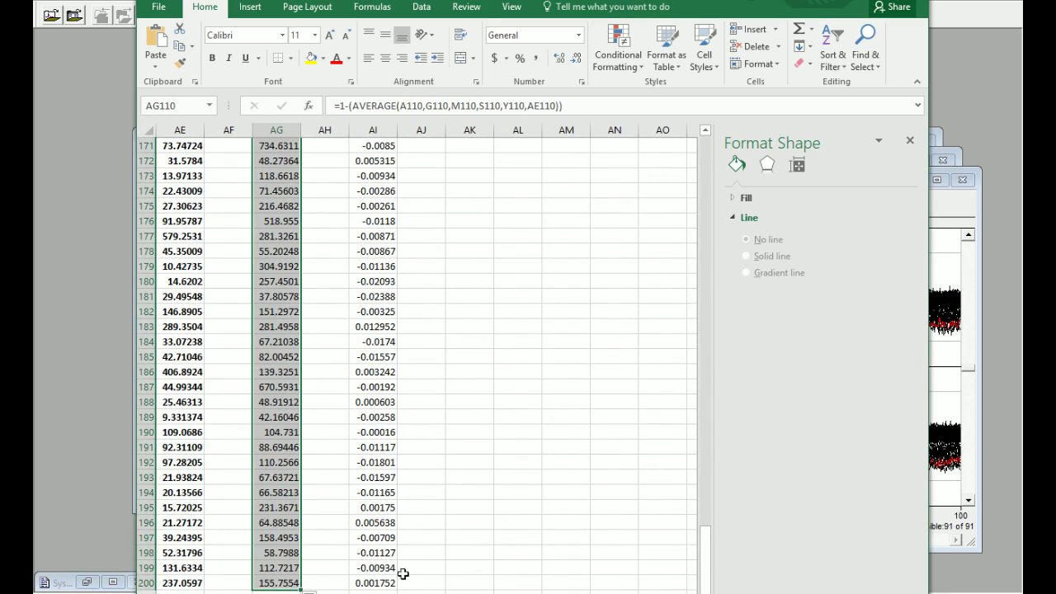
{"action": "scroll", "coordinate": [448, 563], "scroll_direction": "up", "scroll_amount": 20}
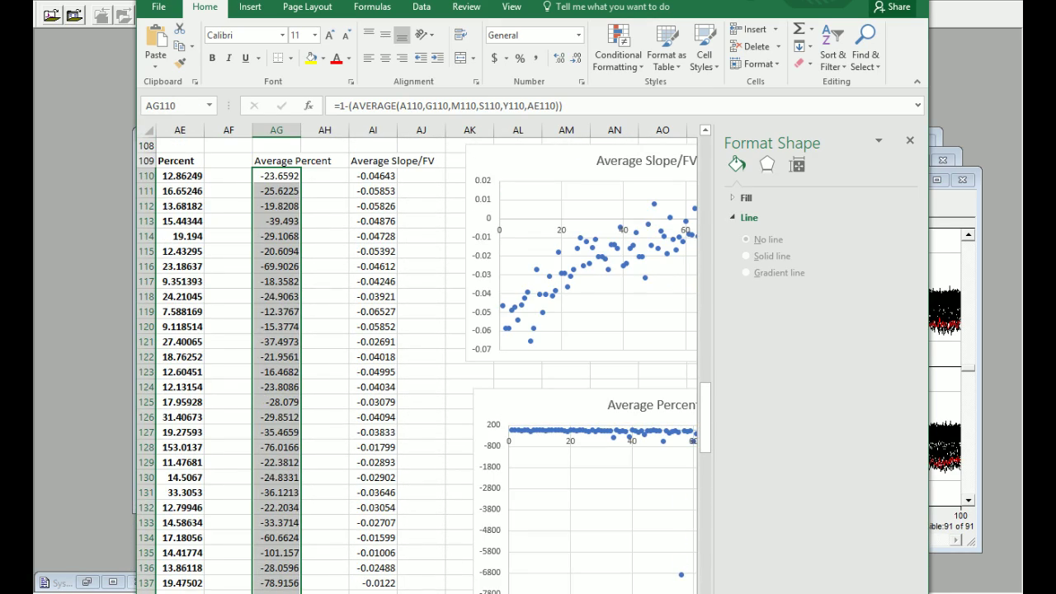
Set the Average Percent chart's vertical axis bounds to a minimum of -200 and a maximum of 0.
{"action": "scroll", "coordinate": [508, 562], "scroll_direction": "right", "scroll_amount": 4}
{"action": "scroll", "coordinate": [509, 562], "scroll_direction": "down", "scroll_amount": 3}
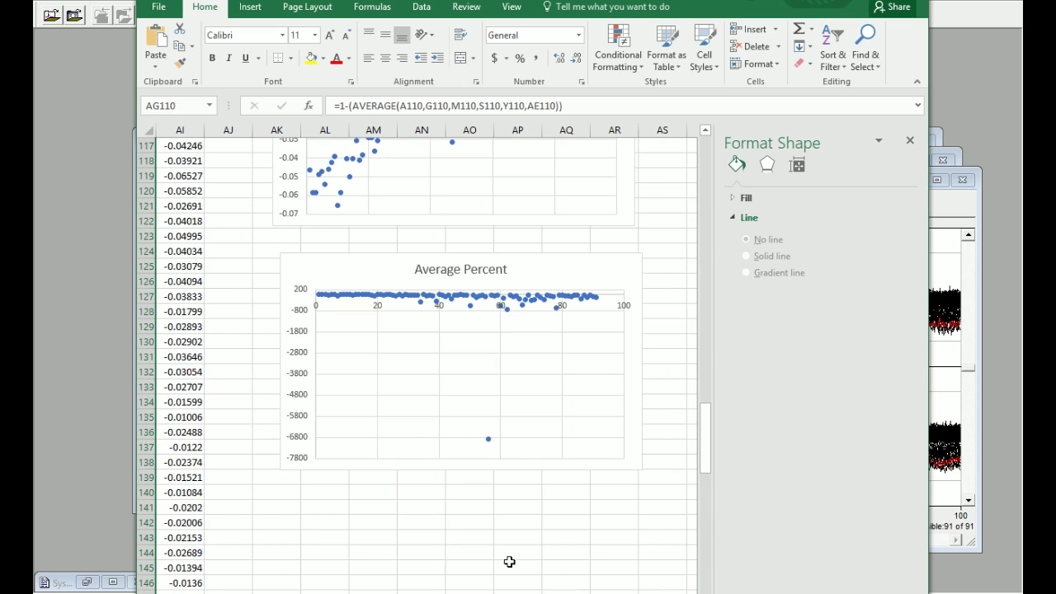
{"action": "left_click", "coordinate": [301, 372]}
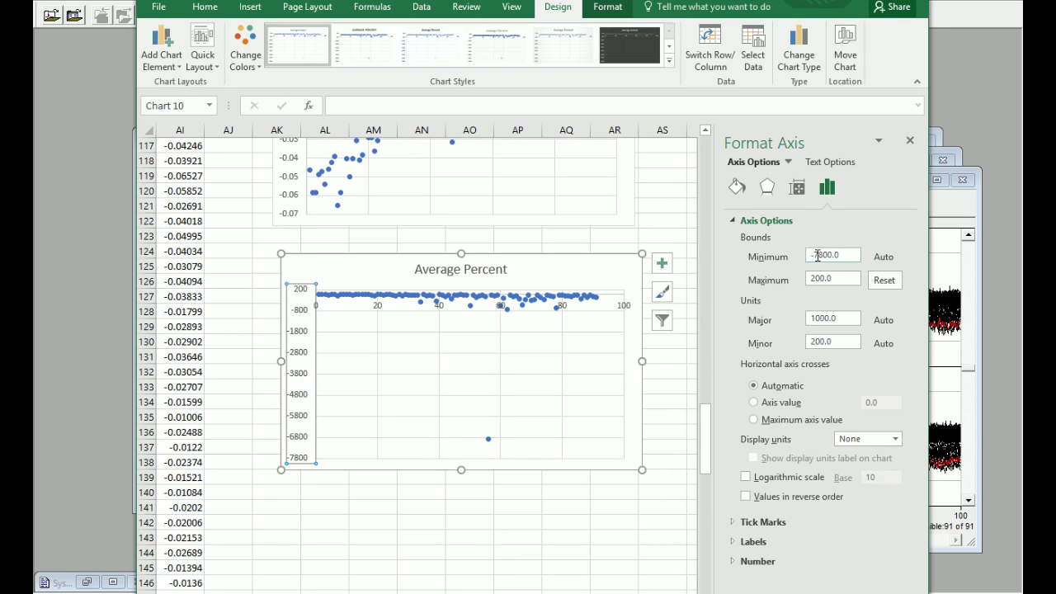
{"action": "left_click", "coordinate": [821, 256]}
{"action": "key", "text": "Return"}
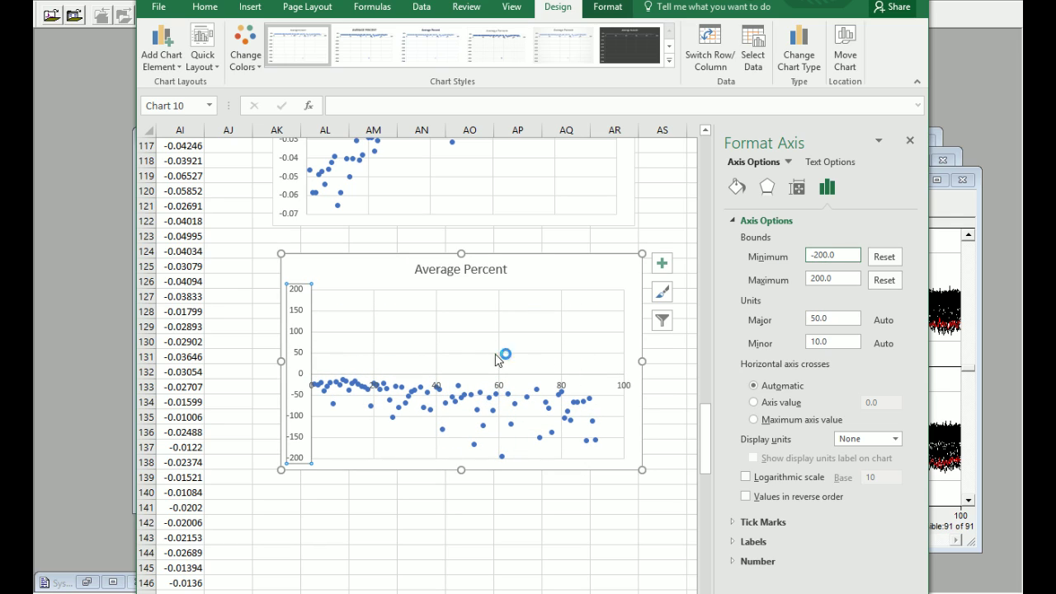
{"action": "left_click", "coordinate": [814, 279]}
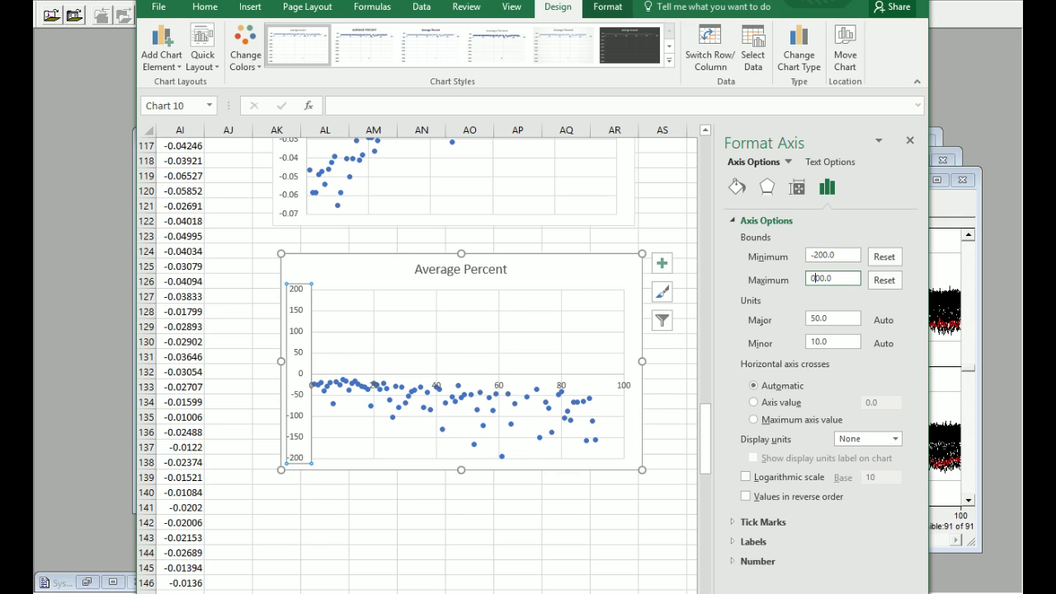
{"action": "key", "text": "BackSpace"}
{"action": "key", "text": "Return"}
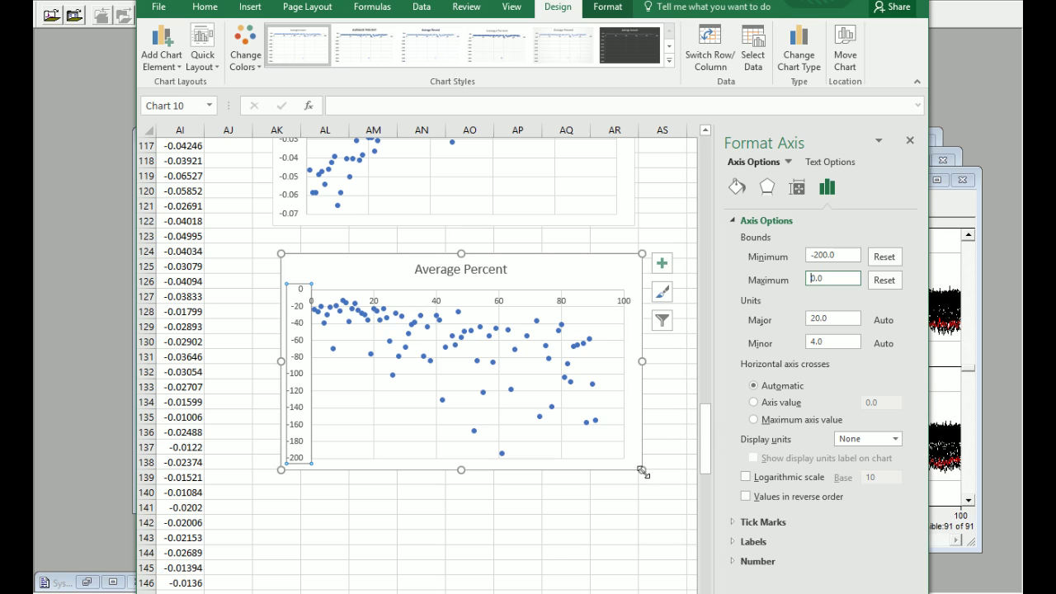
{"action": "left_click", "coordinate": [602, 538]}
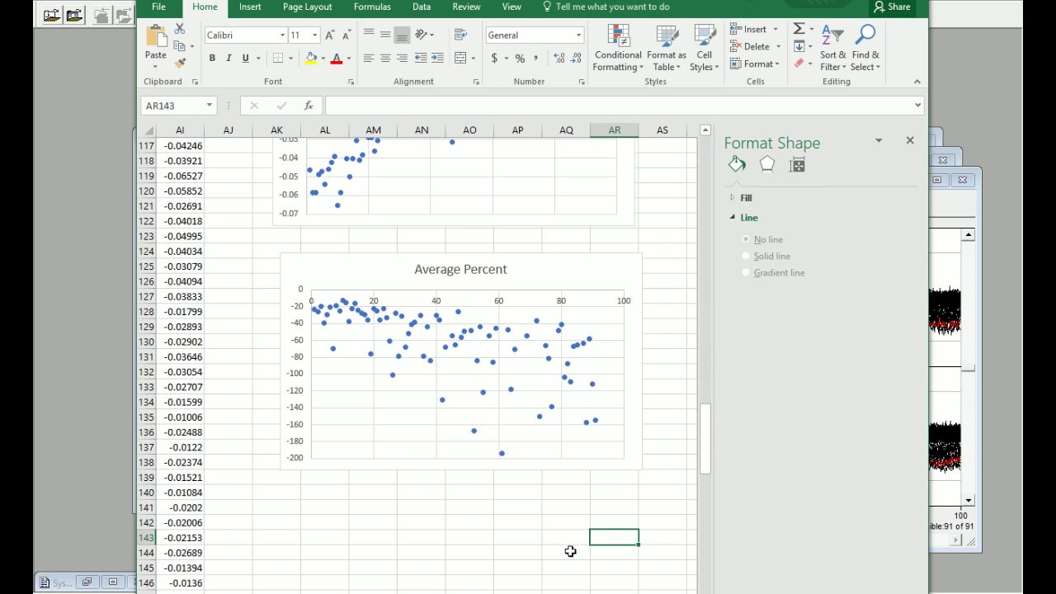
Compare Compound F's Average Slope/FV and Average Percent charts with the first compound's charts higher up in the sheet.
{"action": "scroll", "coordinate": [573, 553], "scroll_direction": "up", "scroll_amount": 6}
{"action": "scroll", "coordinate": [574, 556], "scroll_direction": "down", "scroll_amount": 4}
{"action": "scroll", "coordinate": [570, 584], "scroll_direction": "down", "scroll_amount": 1}
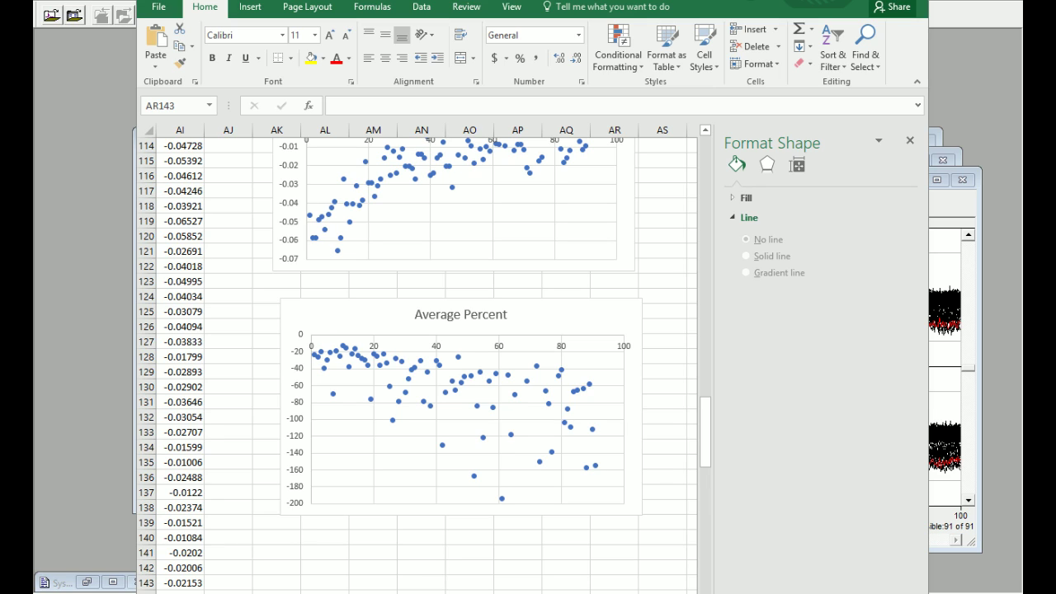
{"action": "left_click", "coordinate": [615, 583]}
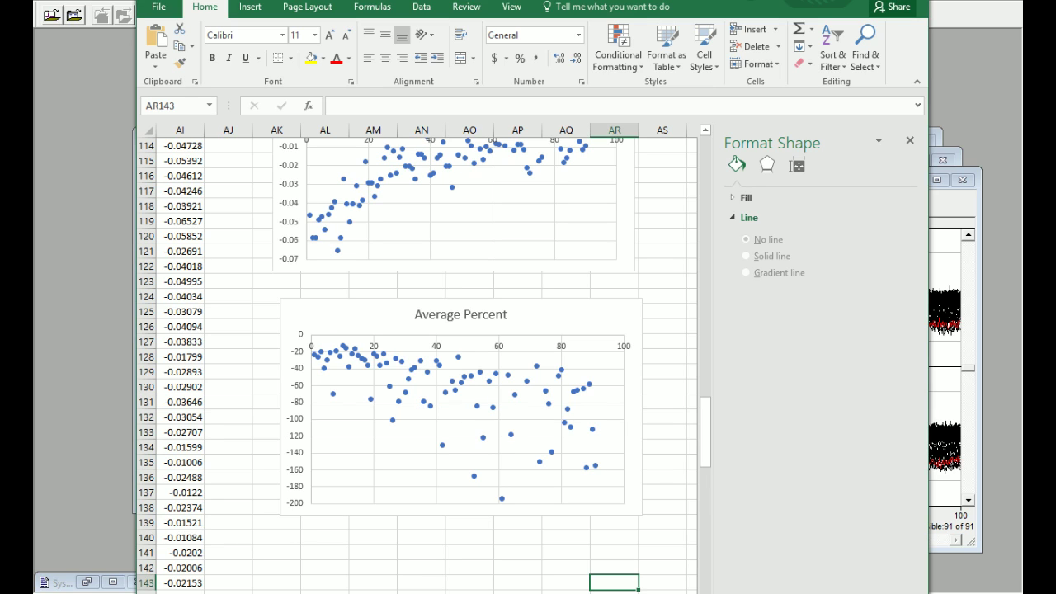
{"action": "scroll", "coordinate": [615, 582], "scroll_direction": "left", "scroll_amount": 1}
{"action": "scroll", "coordinate": [648, 580], "scroll_direction": "left", "scroll_amount": 3}
{"action": "scroll", "coordinate": [648, 580], "scroll_direction": "right", "scroll_amount": 2}
{"action": "scroll", "coordinate": [648, 580], "scroll_direction": "up", "scroll_amount": 3}
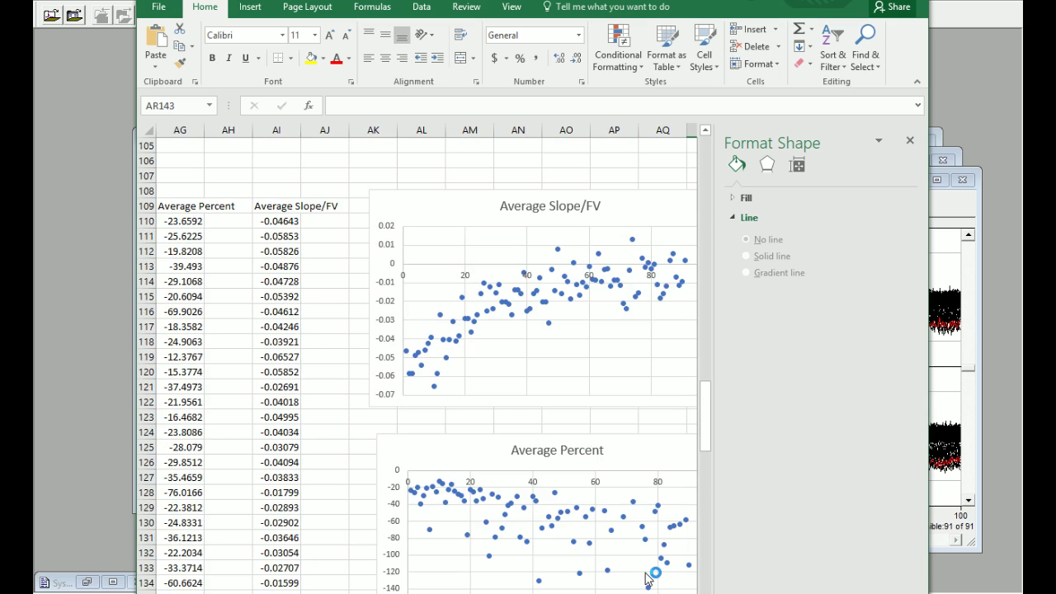
{"action": "scroll", "coordinate": [638, 589], "scroll_direction": "right", "scroll_amount": 2}
{"action": "scroll", "coordinate": [638, 590], "scroll_direction": "up", "scroll_amount": 20}
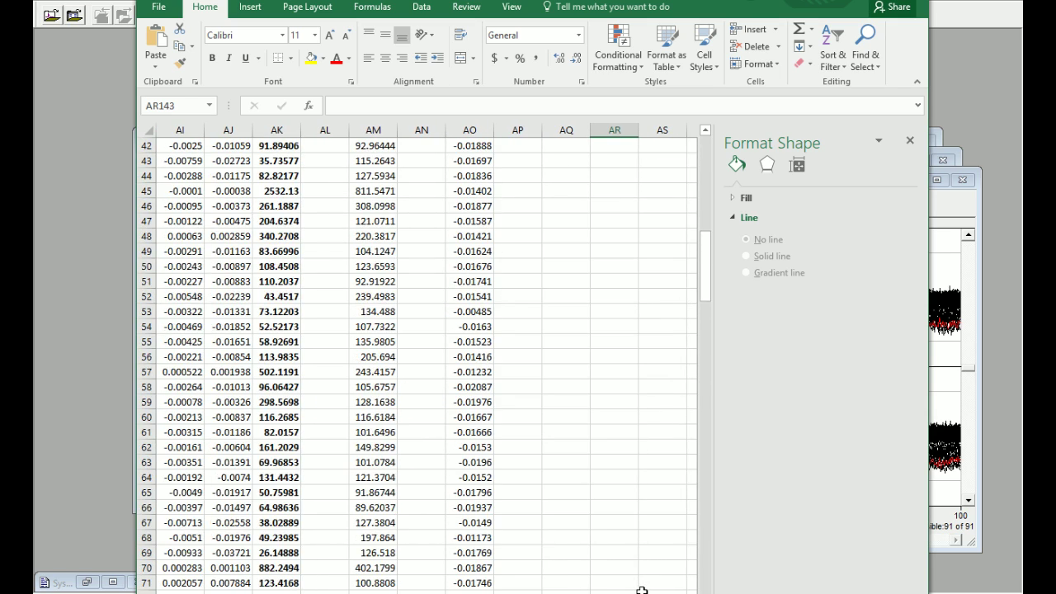
{"action": "scroll", "coordinate": [427, 358], "scroll_direction": "right", "scroll_amount": 2}
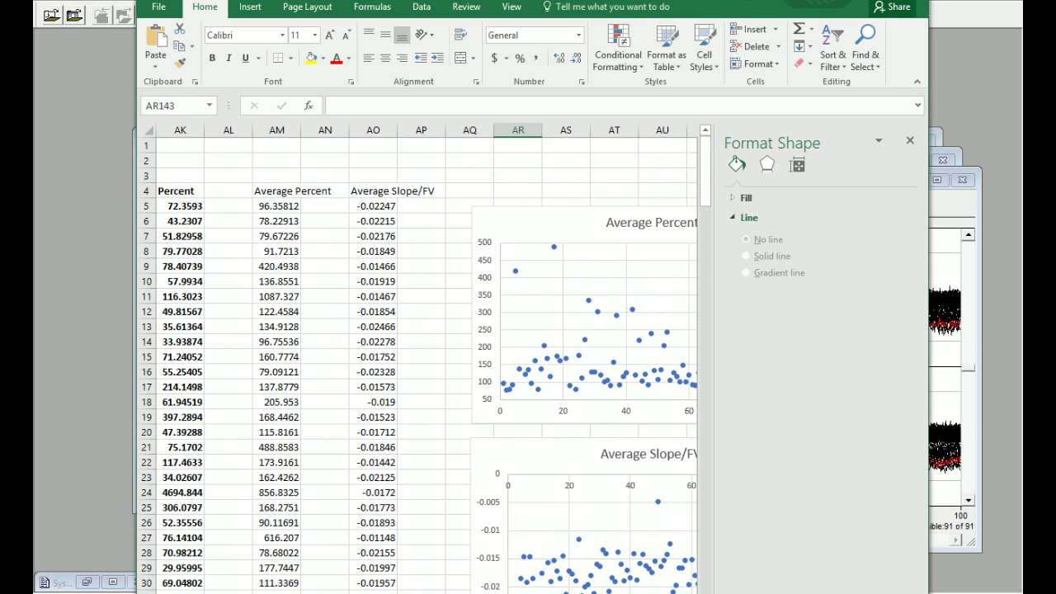
{"action": "scroll", "coordinate": [615, 544], "scroll_direction": "right", "scroll_amount": 4}
{"action": "scroll", "coordinate": [614, 545], "scroll_direction": "down", "scroll_amount": 6}
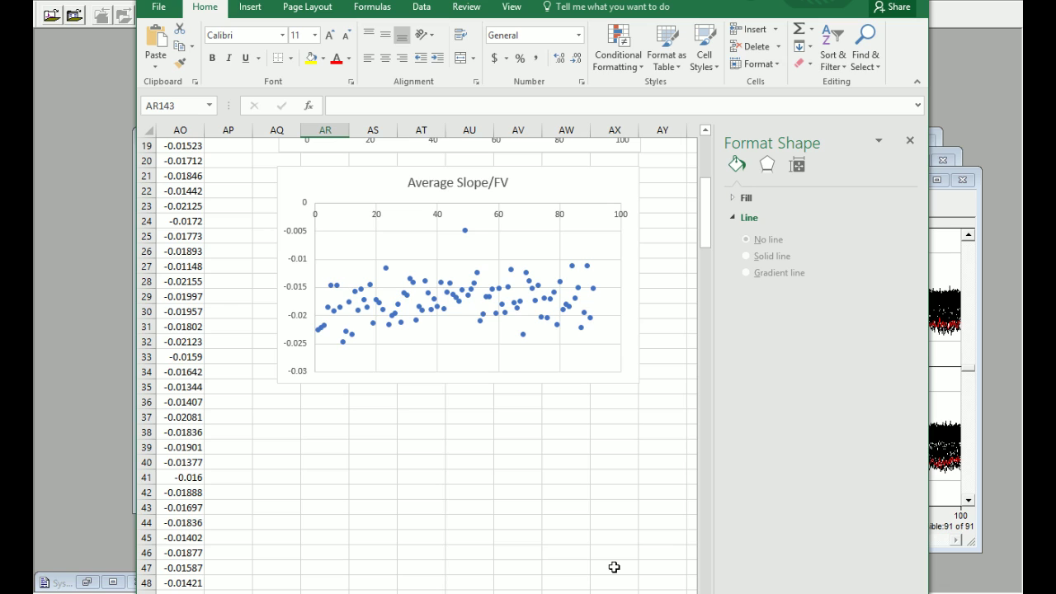
{"action": "scroll", "coordinate": [614, 567], "scroll_direction": "down", "scroll_amount": 20}
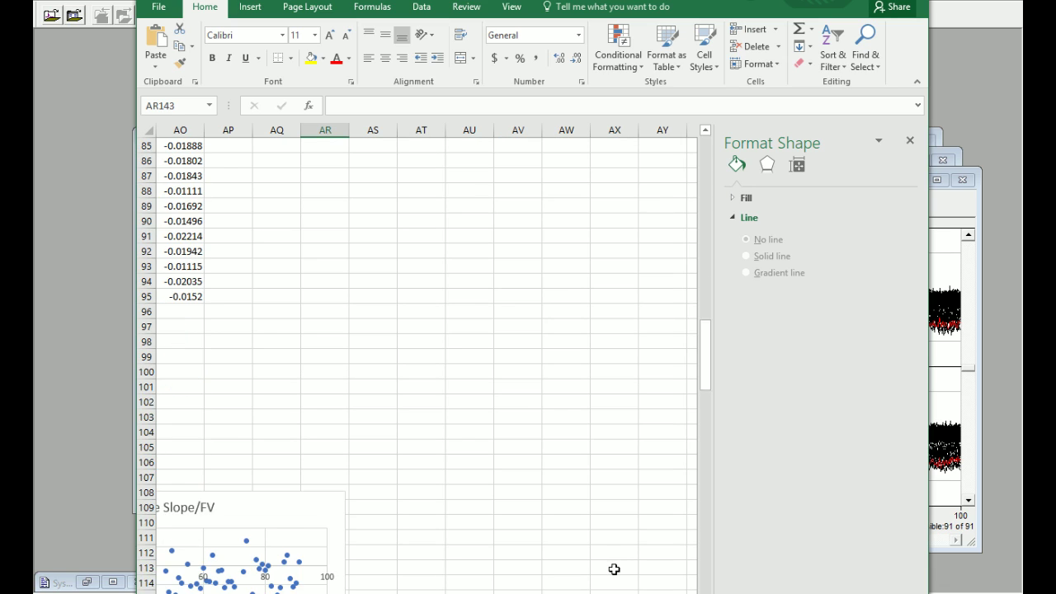
{"action": "scroll", "coordinate": [426, 358], "scroll_direction": "left", "scroll_amount": 3}
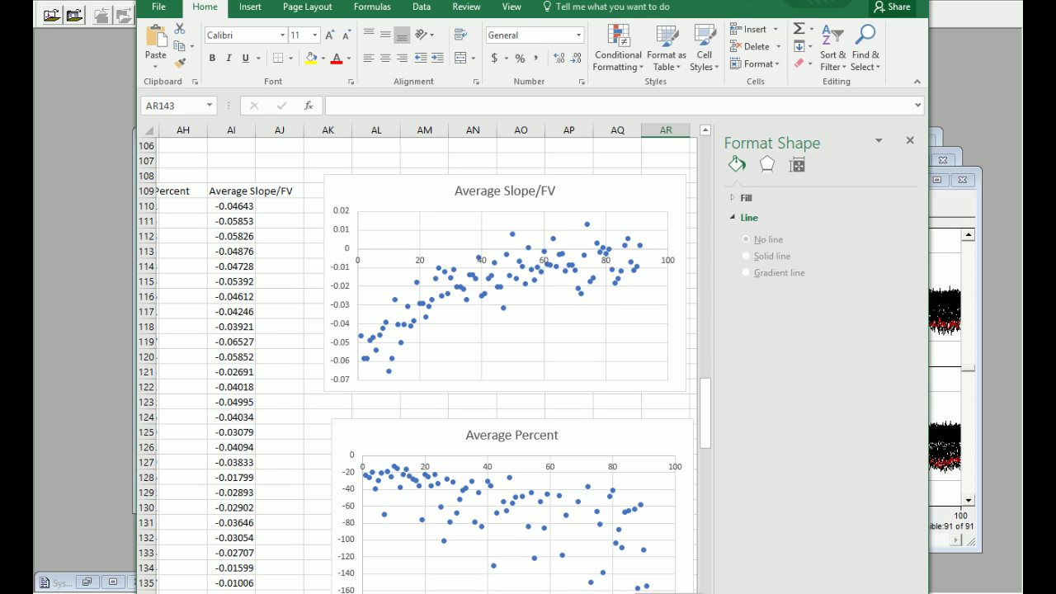
{"action": "left_click", "coordinate": [229, 191]}
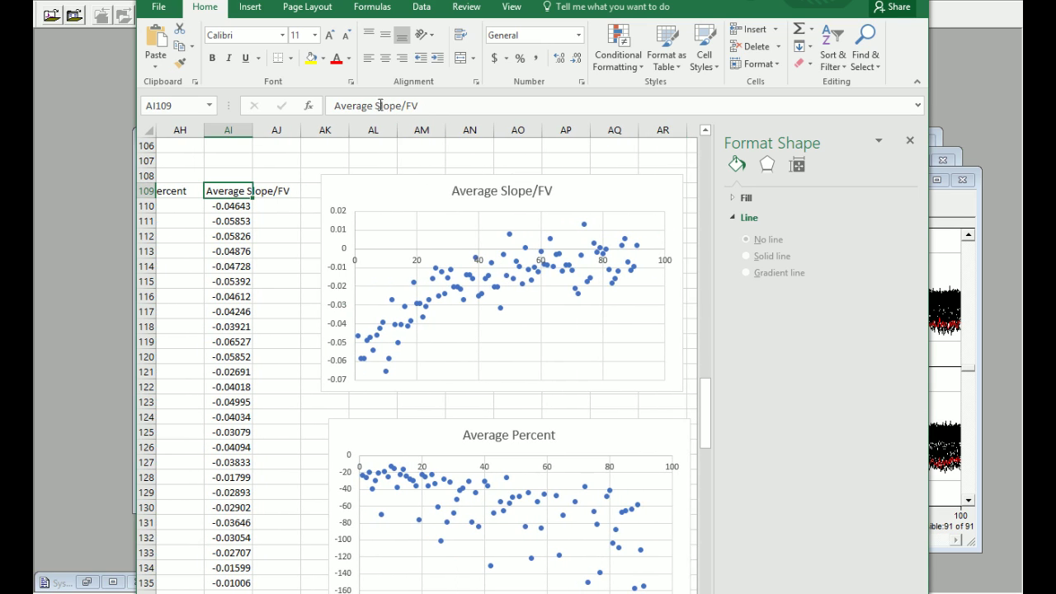
{"action": "left_click_drag", "start_coordinate": [375, 106], "coordinate": [537, 107]}
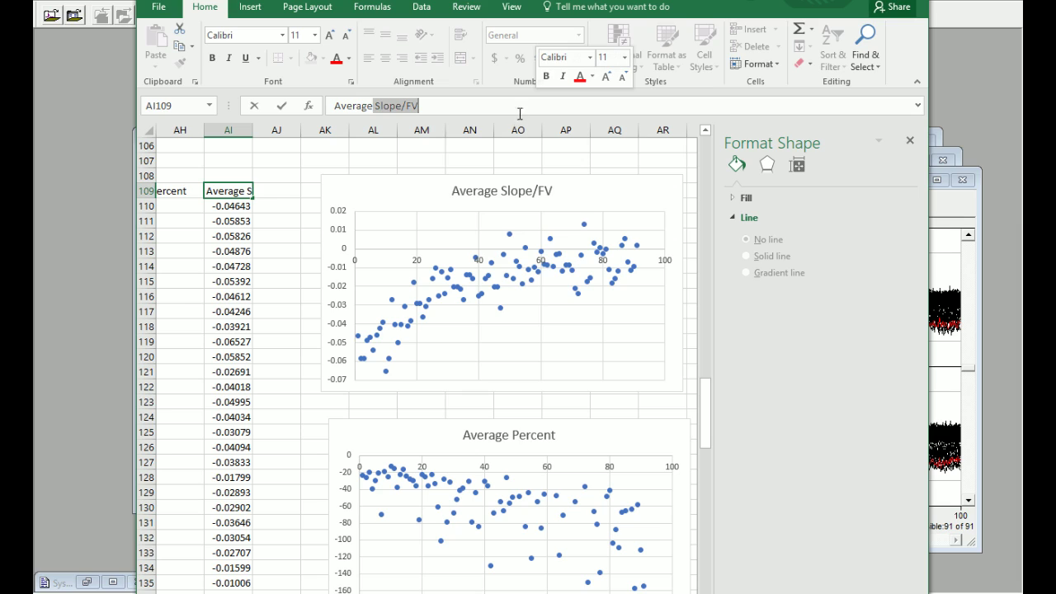
{"action": "key", "text": "Escape"}
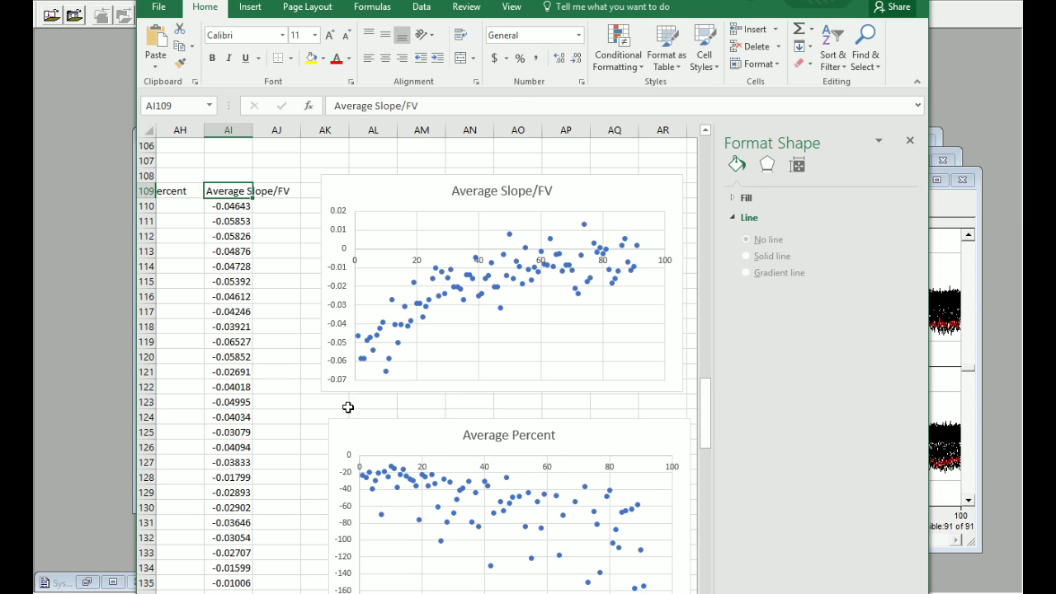
{"action": "scroll", "coordinate": [347, 407], "scroll_direction": "down", "scroll_amount": 2}
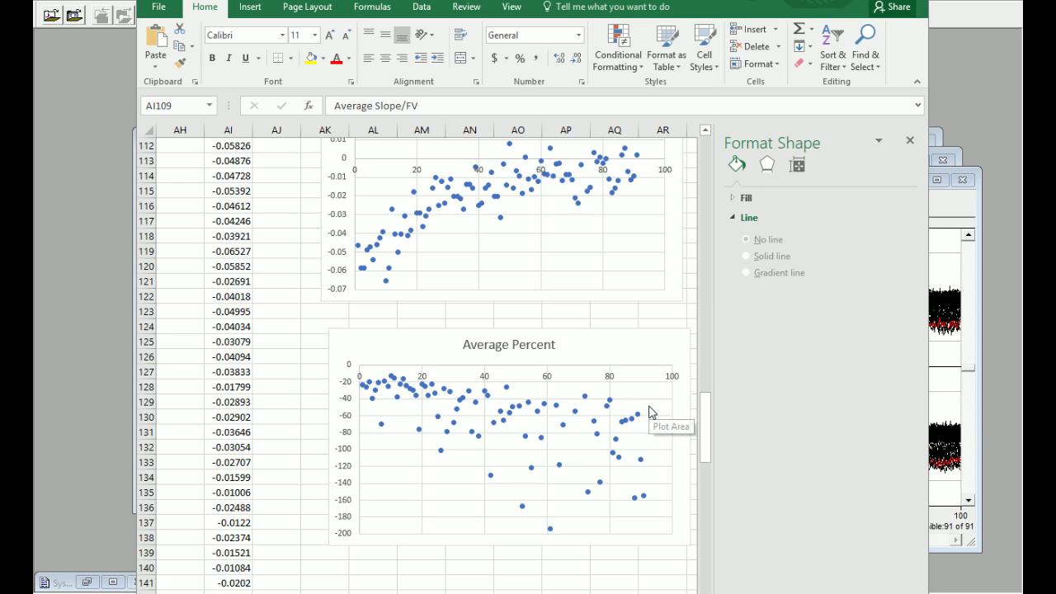
Close the shape formatting pane and save the workbook as "time course WI" in the Take 2 folder on USB Drive (H:).
{"action": "left_click", "coordinate": [910, 141]}
{"action": "scroll", "coordinate": [658, 410], "scroll_direction": "up", "scroll_amount": 4}
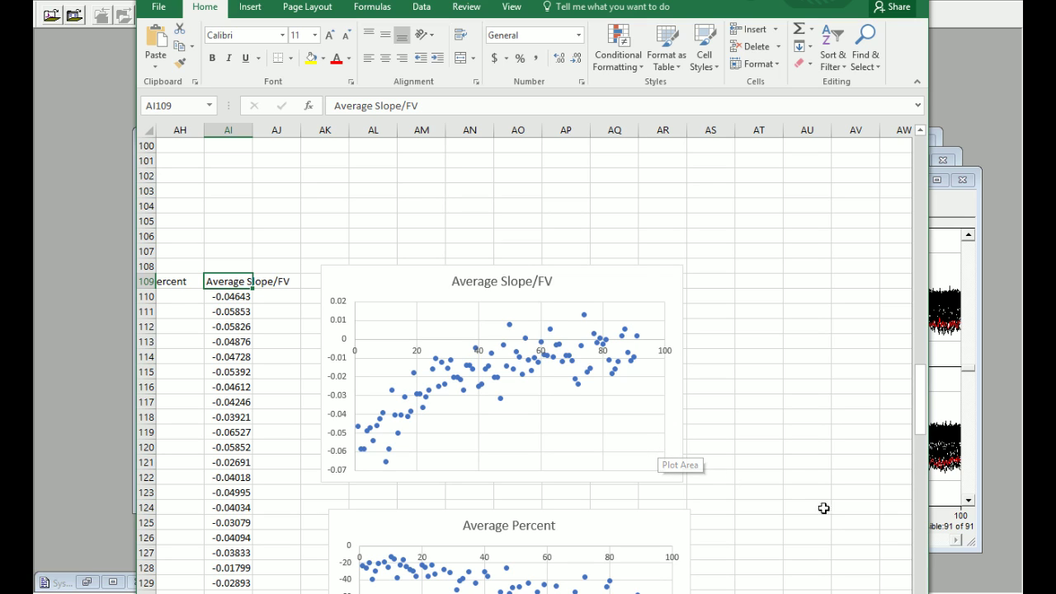
{"action": "left_click", "coordinate": [158, 7]}
{"action": "left_click", "coordinate": [202, 159]}
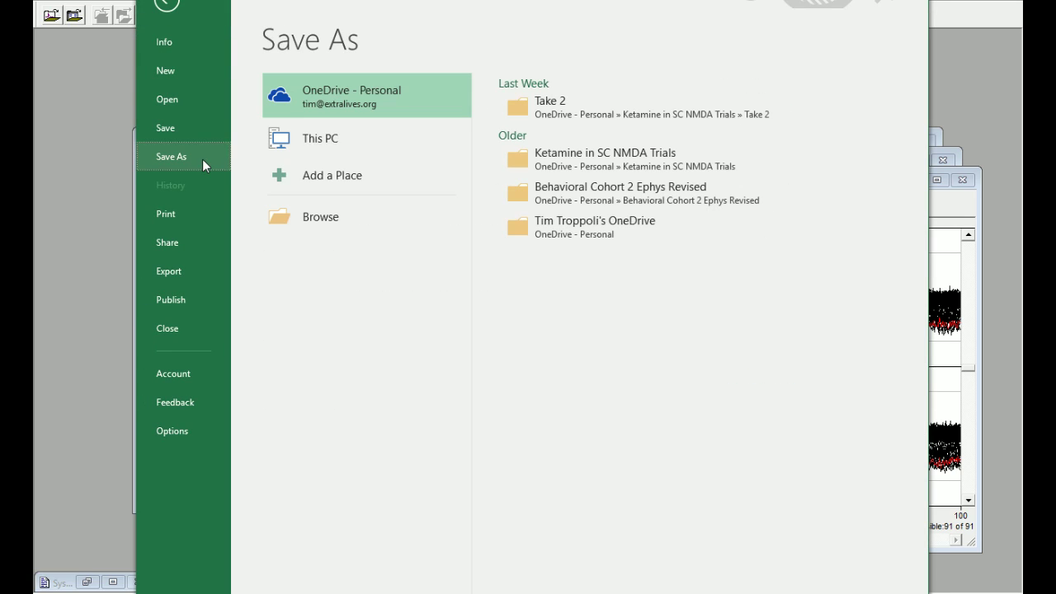
{"action": "double_click", "coordinate": [339, 142]}
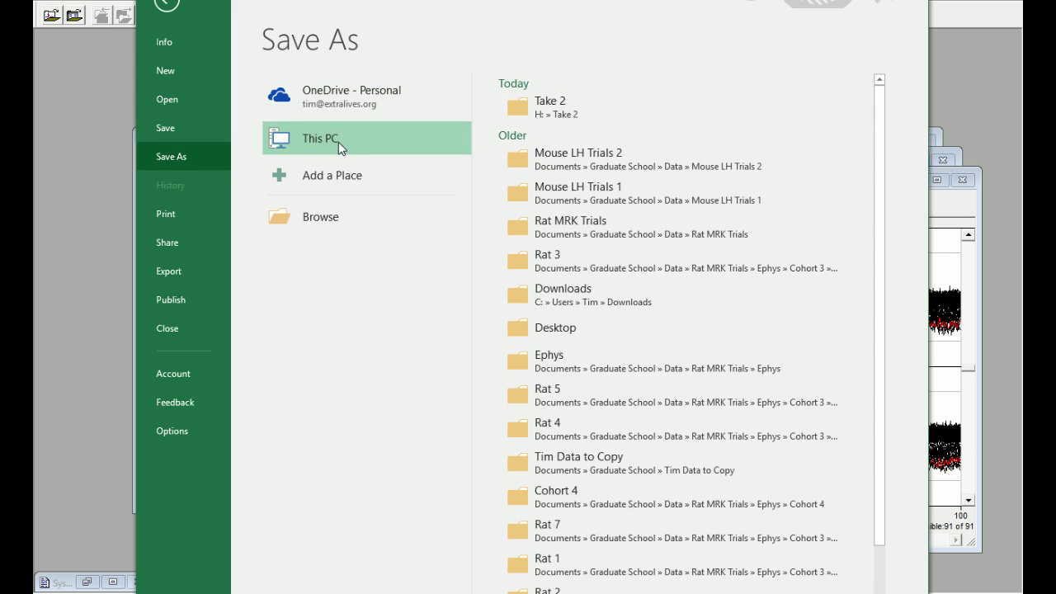
{"action": "left_click", "coordinate": [173, 250]}
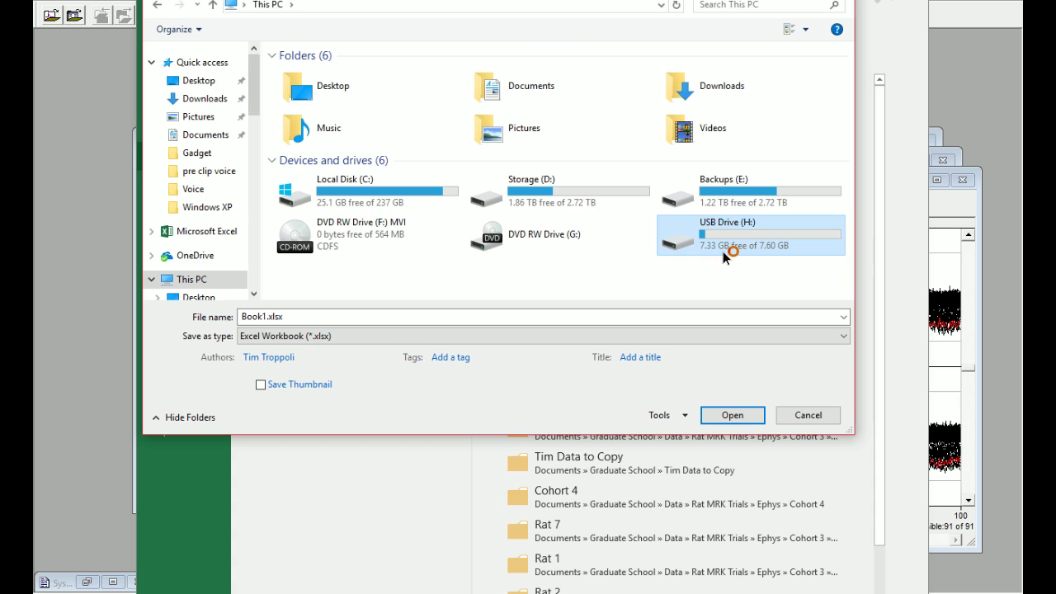
{"action": "double_click", "coordinate": [723, 251]}
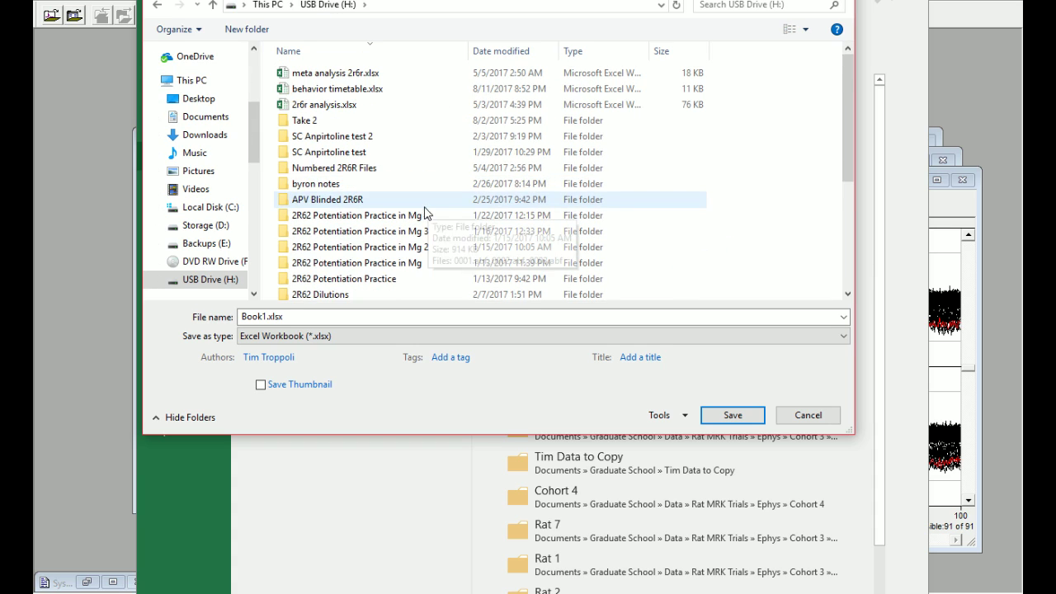
{"action": "double_click", "coordinate": [332, 120]}
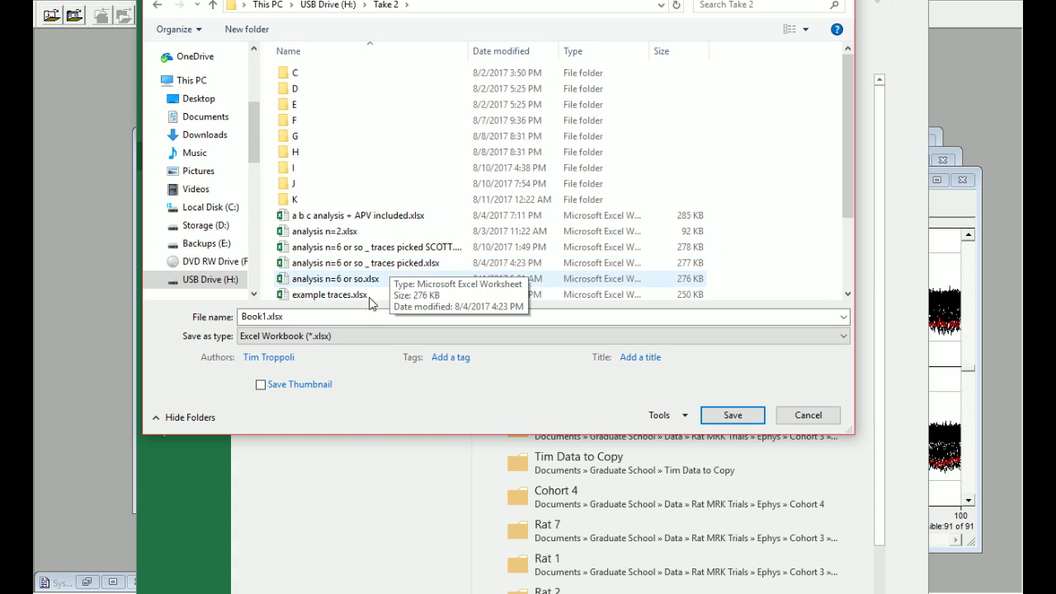
{"action": "left_click", "coordinate": [346, 318]}
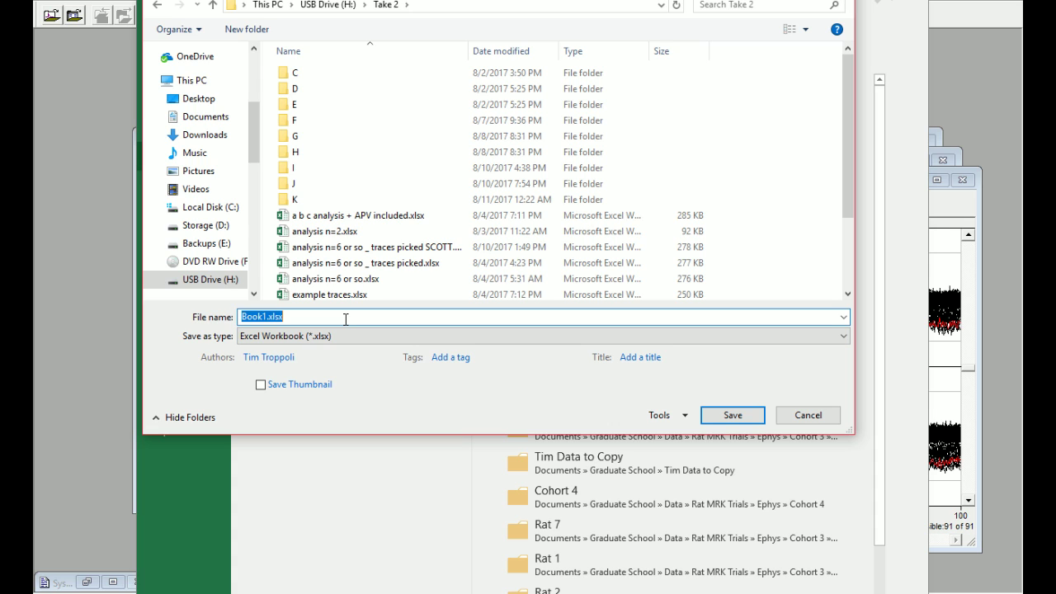
{"action": "type", "text": "time course WI"}
{"action": "key", "text": "Return"}
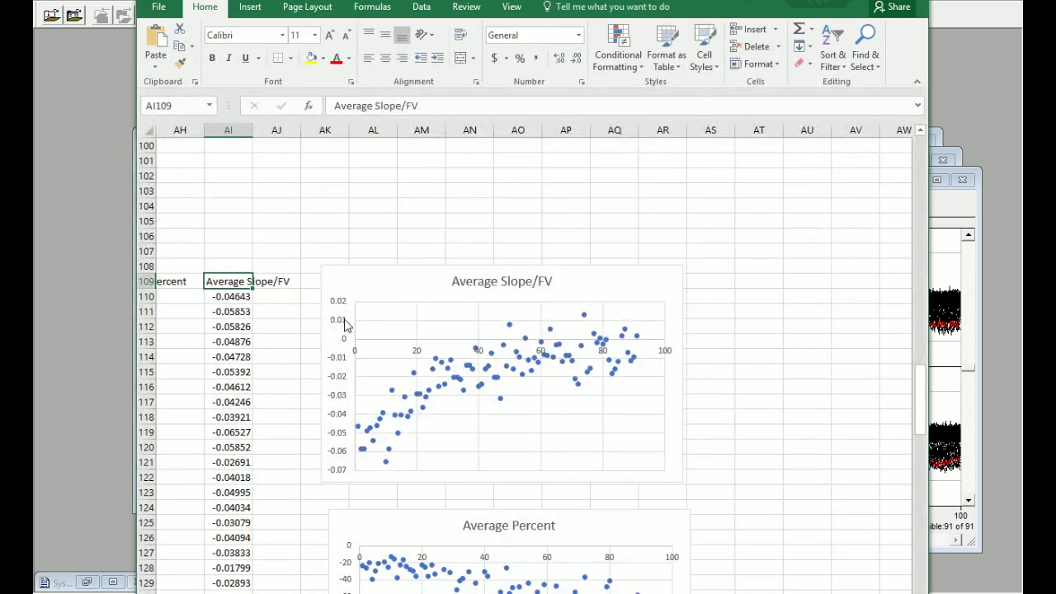
Review Compound F's Average Slope/FV and Average Percent scatter plots along with the data columns beside them.
{"action": "scroll", "coordinate": [534, 431], "scroll_direction": "down", "scroll_amount": 6}
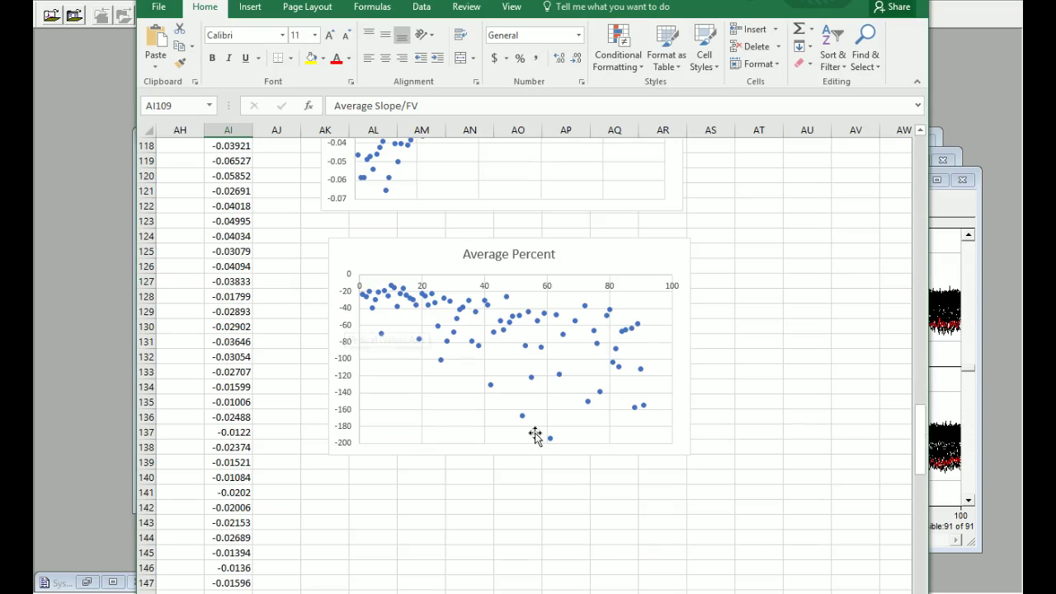
{"action": "scroll", "coordinate": [533, 431], "scroll_direction": "left", "scroll_amount": 7}
{"action": "scroll", "coordinate": [531, 359], "scroll_direction": "left", "scroll_amount": 8}
{"action": "scroll", "coordinate": [531, 359], "scroll_direction": "right", "scroll_amount": 15}
{"action": "scroll", "coordinate": [769, 567], "scroll_direction": "up", "scroll_amount": 3}
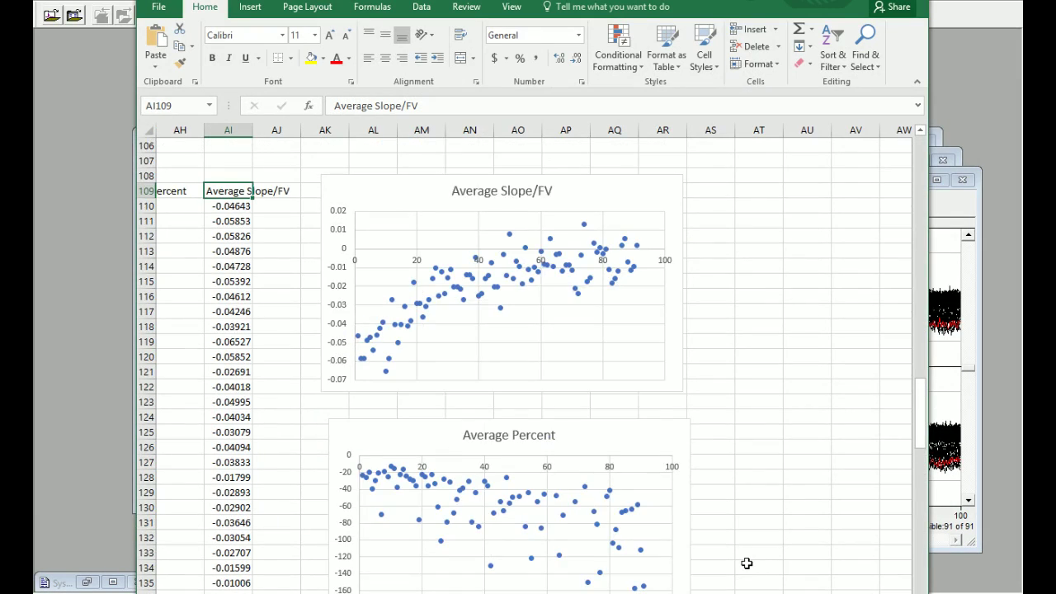
{"action": "scroll", "coordinate": [746, 561], "scroll_direction": "down", "scroll_amount": 1}
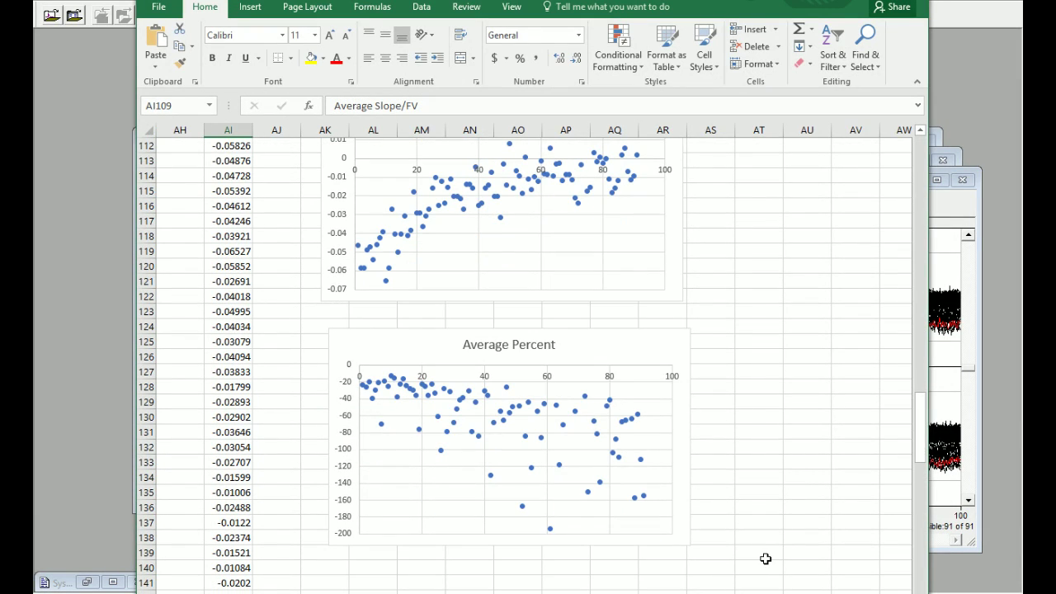
{"action": "scroll", "coordinate": [766, 559], "scroll_direction": "down", "scroll_amount": 2}
{"action": "scroll", "coordinate": [762, 561], "scroll_direction": "up", "scroll_amount": 5}
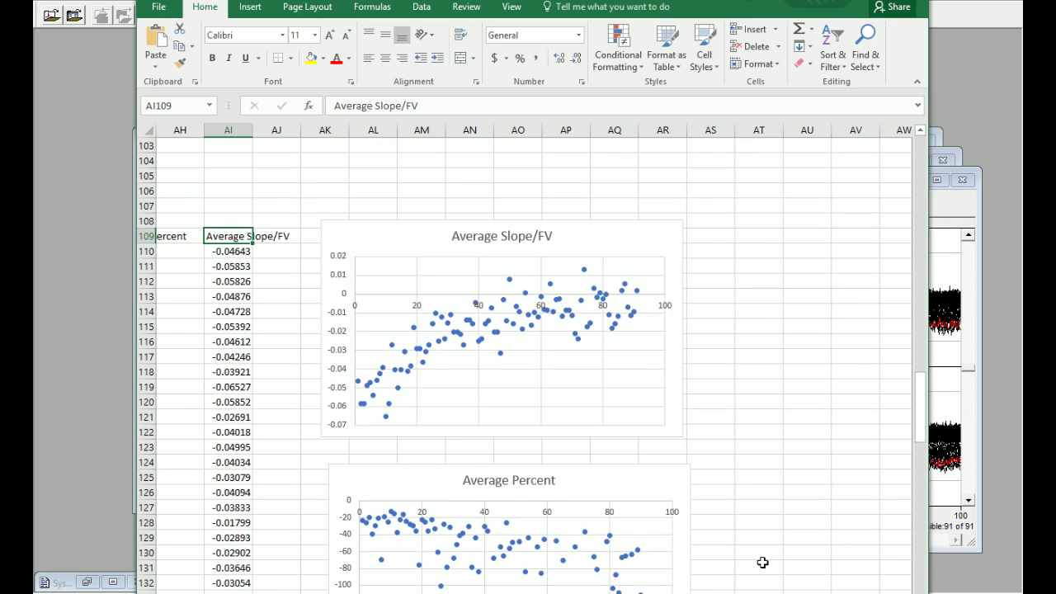